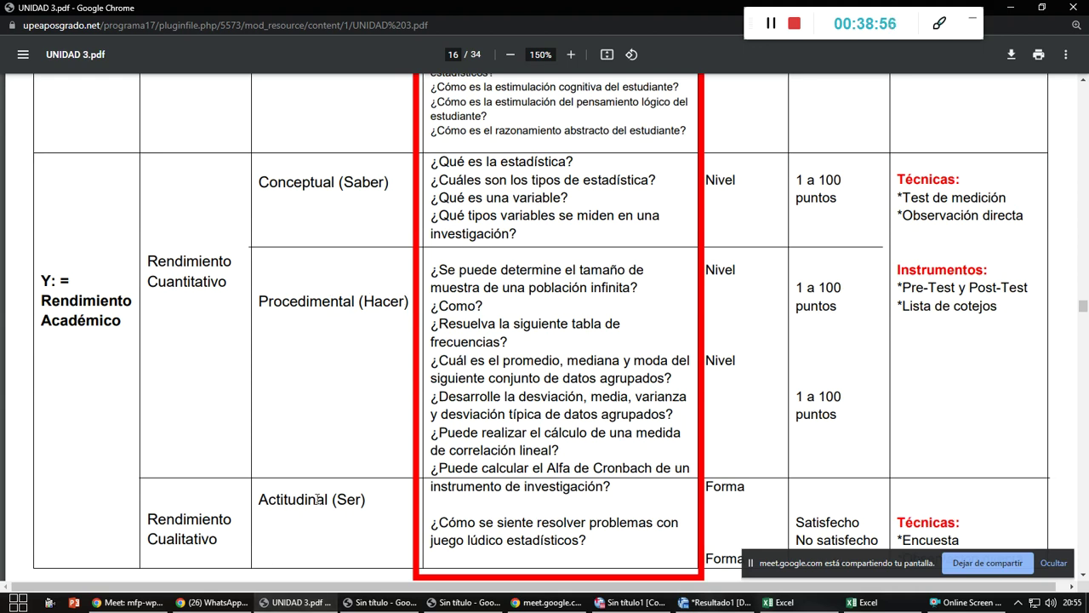
# - Compare the items, scales and techniques of variables X and Y in the operationalization matrix on pages 15 and 16
pyautogui.scroll(1, 568, 430)
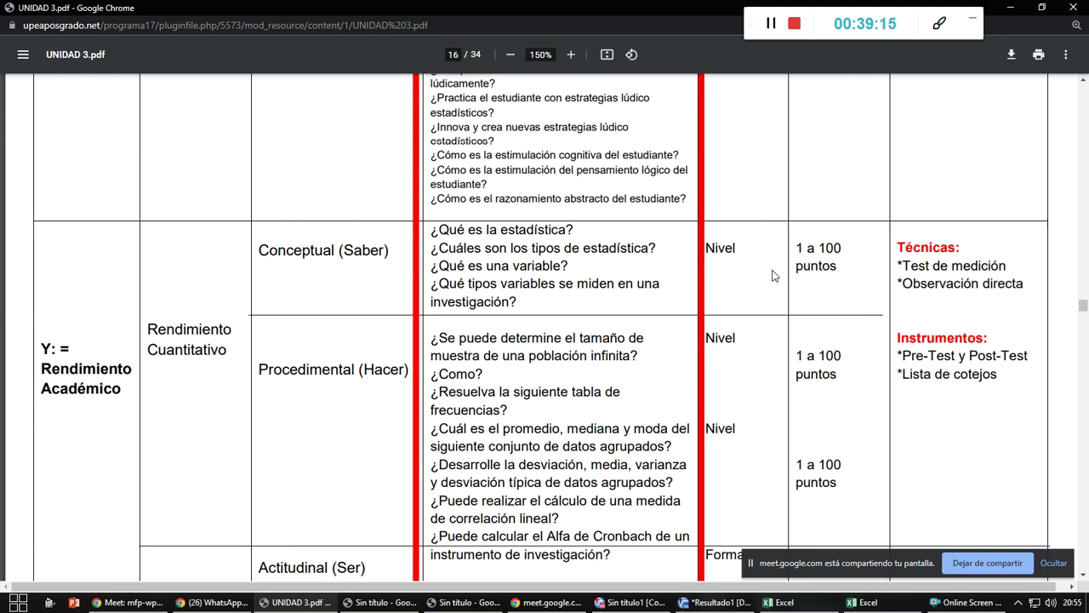
pyautogui.scroll(4, 772, 277)
pyautogui.scroll(8, 772, 278)
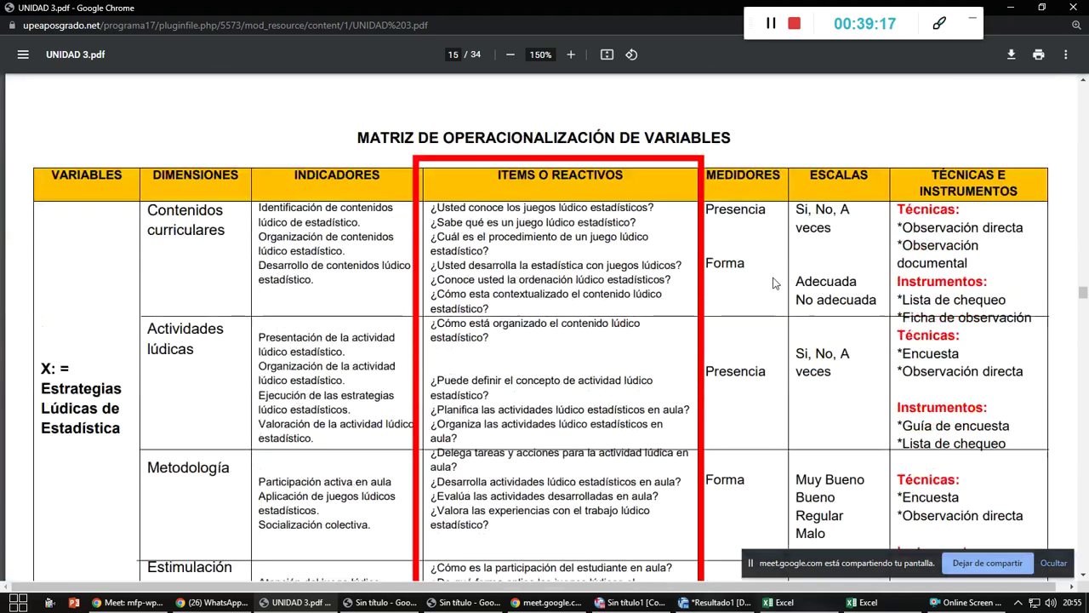
pyautogui.scroll(-3, 749, 362)
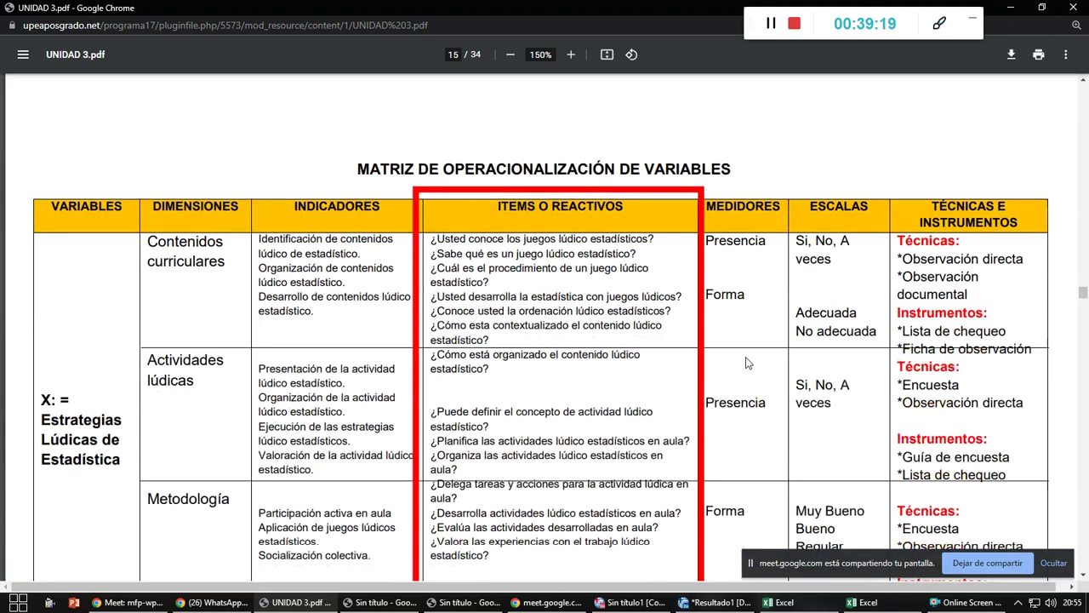
pyautogui.scroll(-7, 746, 362)
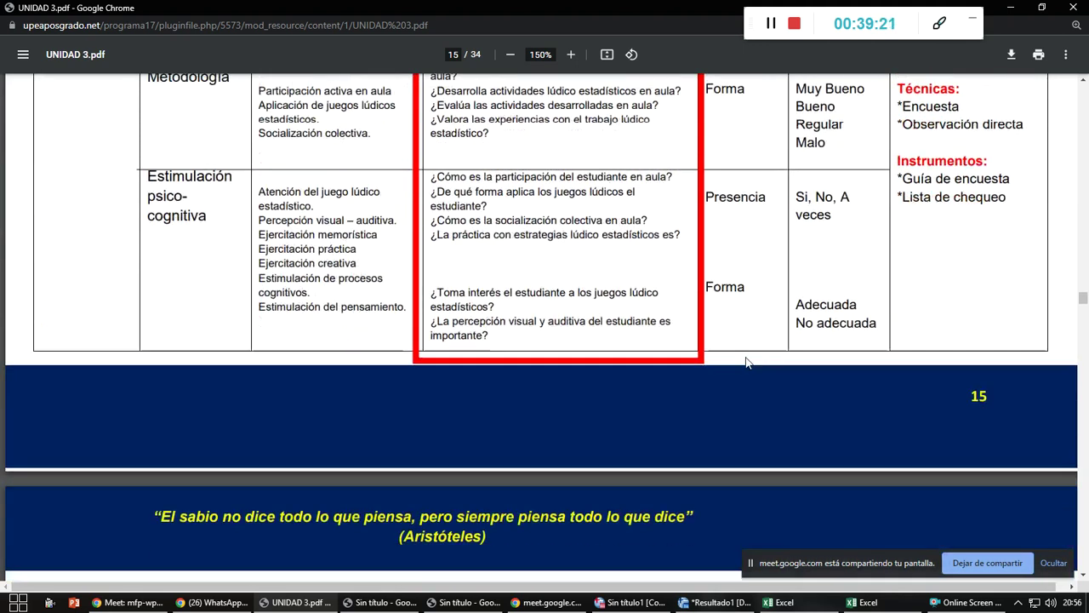
pyautogui.scroll(-2, 745, 363)
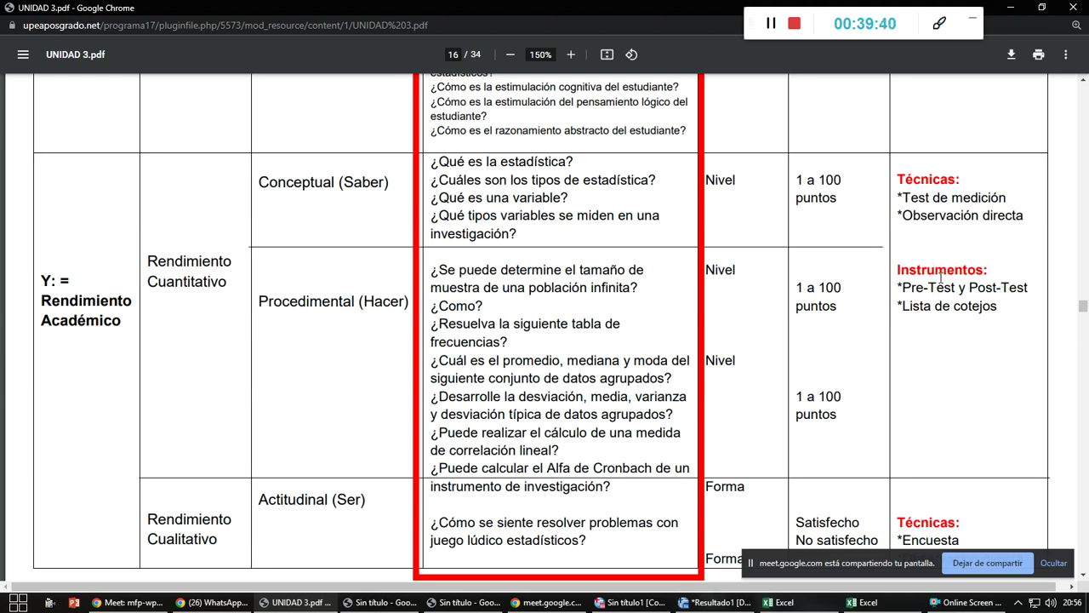
pyautogui.scroll(7, 776, 275)
pyautogui.scroll(2, 623, 275)
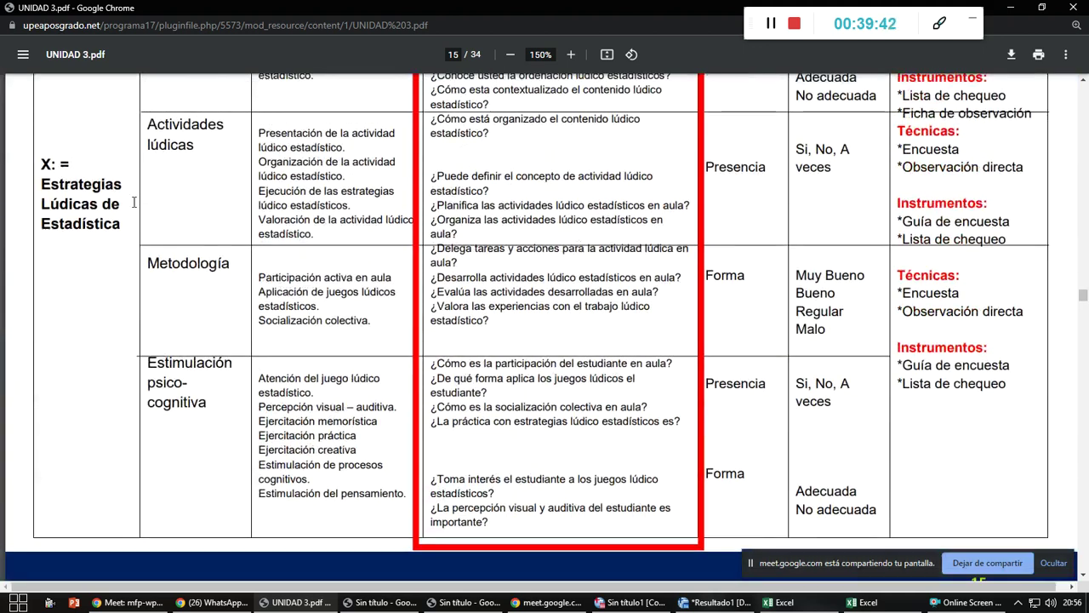
# - Highlight "Pre-Test" among the instruments for the Rendimiento Académico variable on page 16
pyautogui.scroll(-3, 624, 315)
pyautogui.scroll(-5, 623, 314)
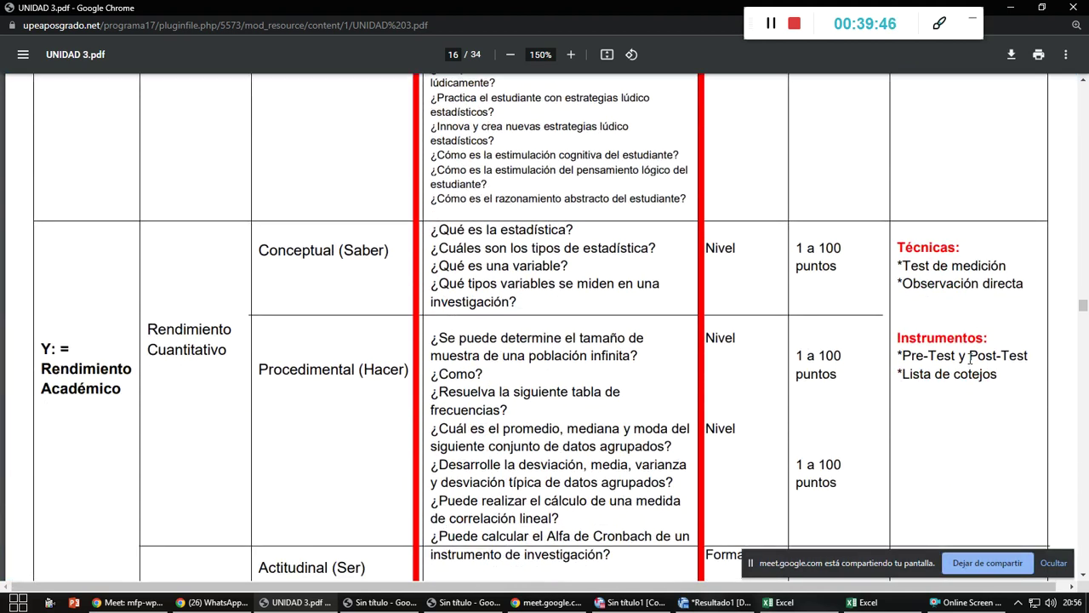
pyautogui.moveTo(963, 356); pyautogui.dragTo(906, 356)
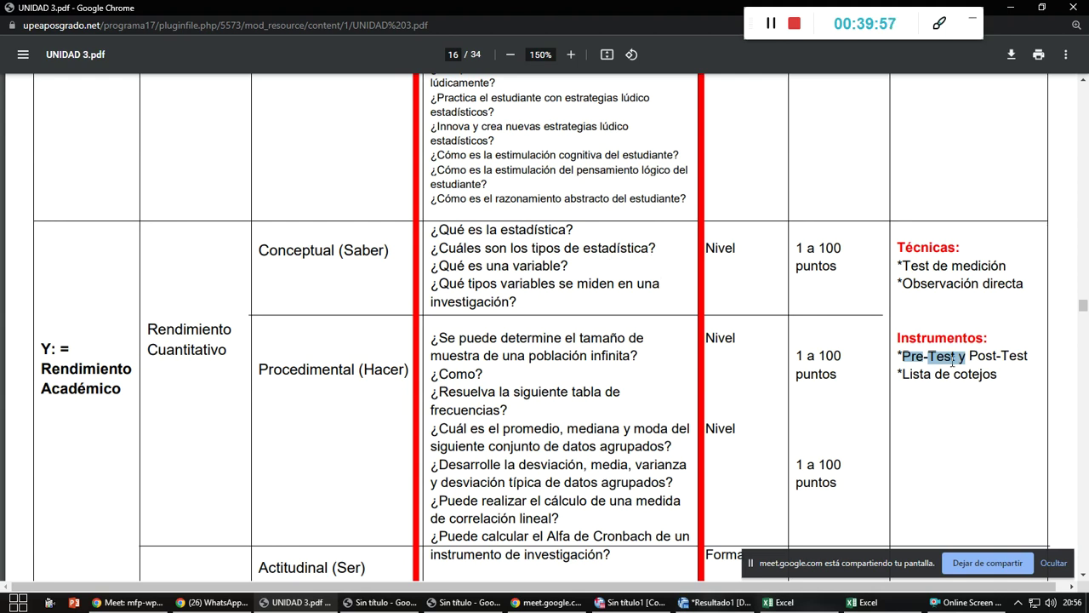
pyautogui.moveTo(955, 358); pyautogui.dragTo(902, 359)
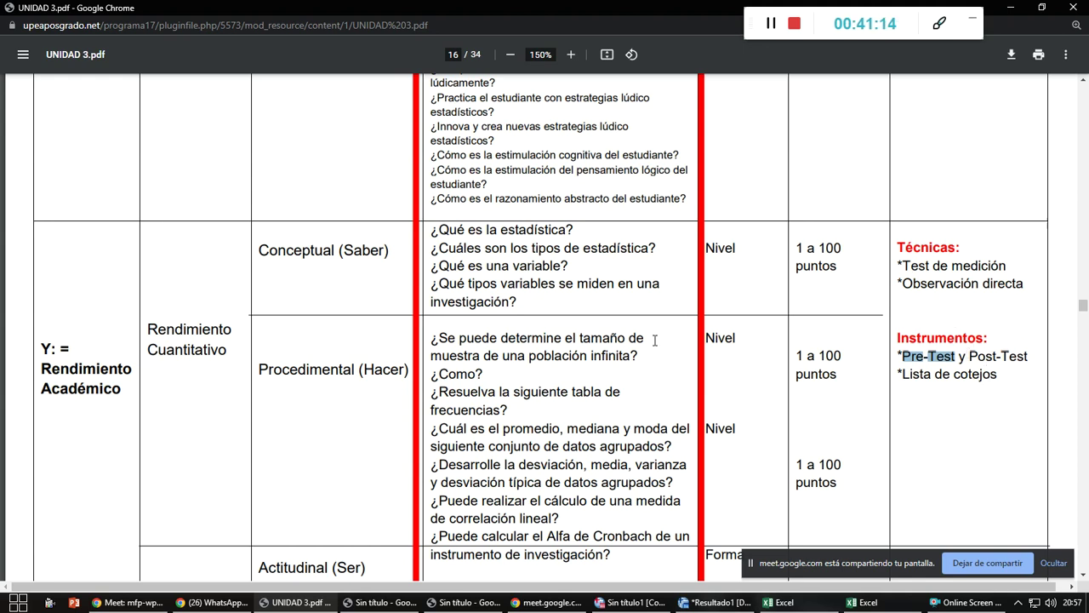
# - Review the Rendimiento Académico items to the end of the matrix, continuing to the "Test de Medición" example on page 18
pyautogui.scroll(-2, 654, 341)
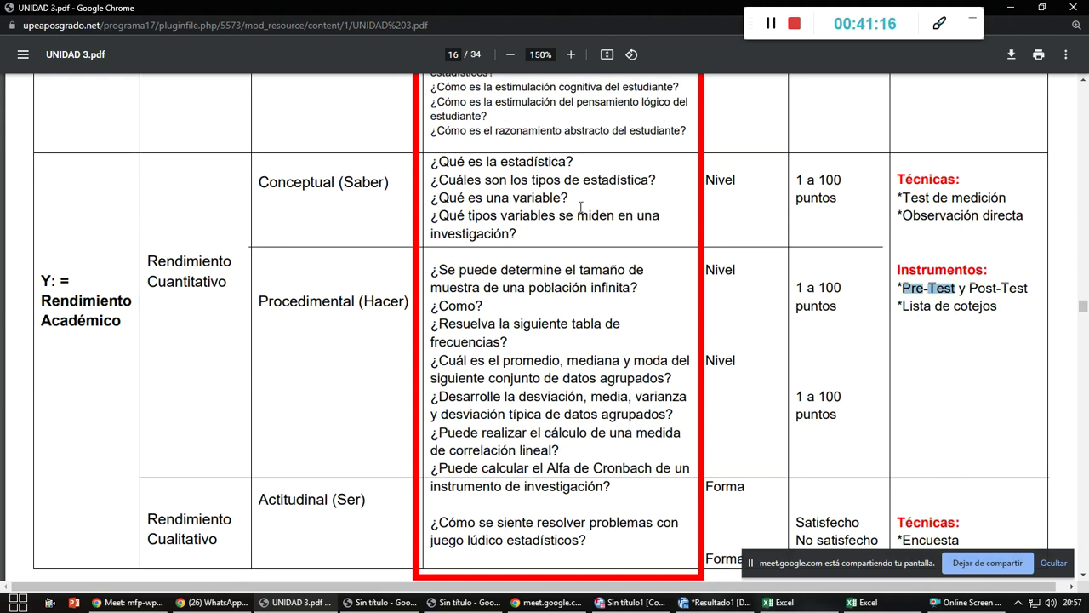
pyautogui.scroll(5, 585, 246)
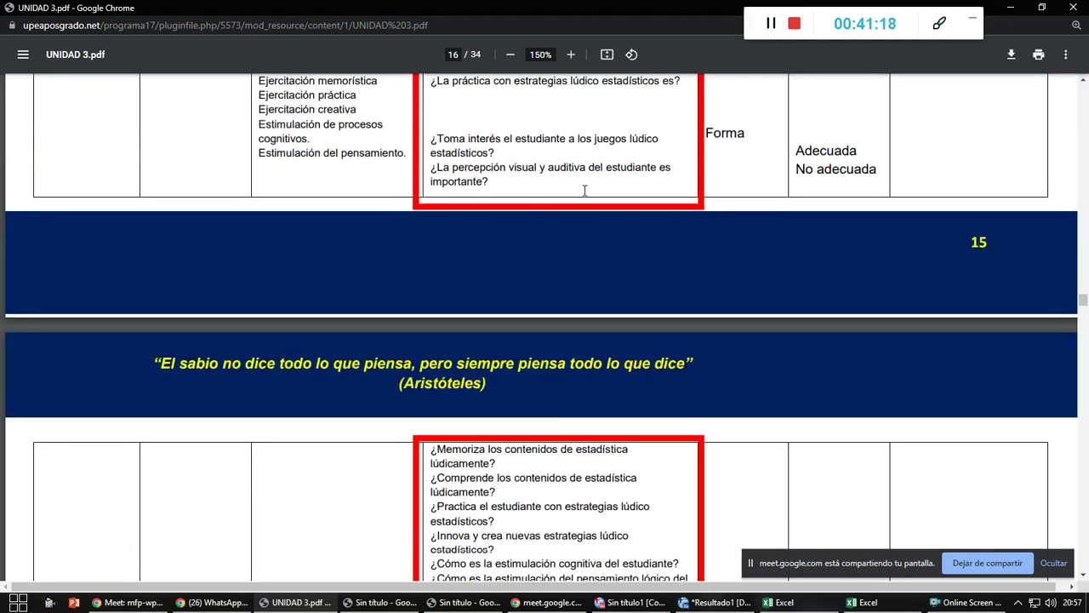
pyautogui.scroll(-5, 615, 459)
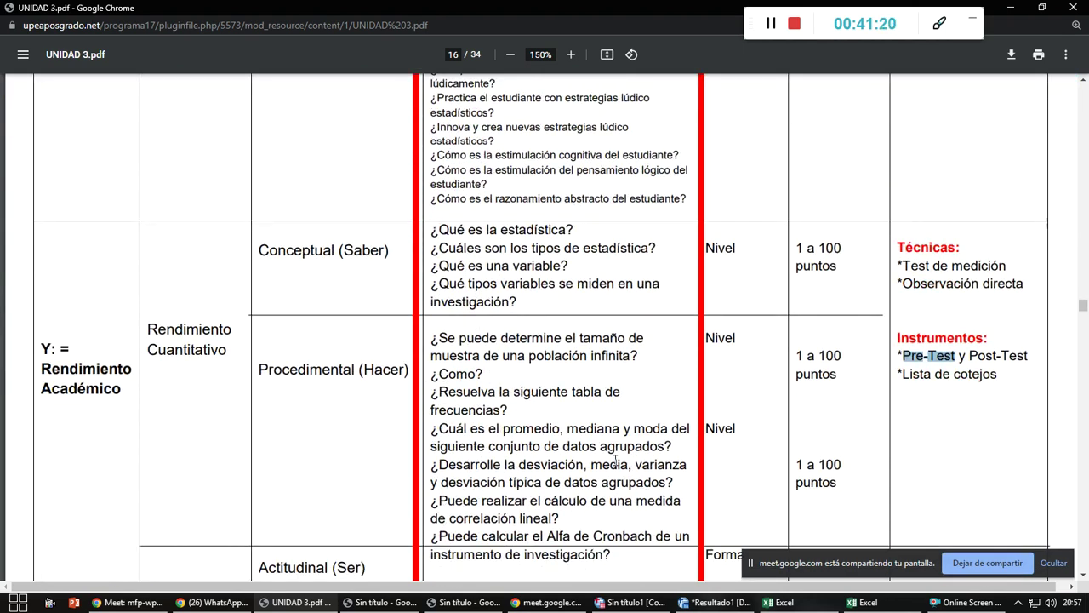
pyautogui.scroll(-3, 614, 460)
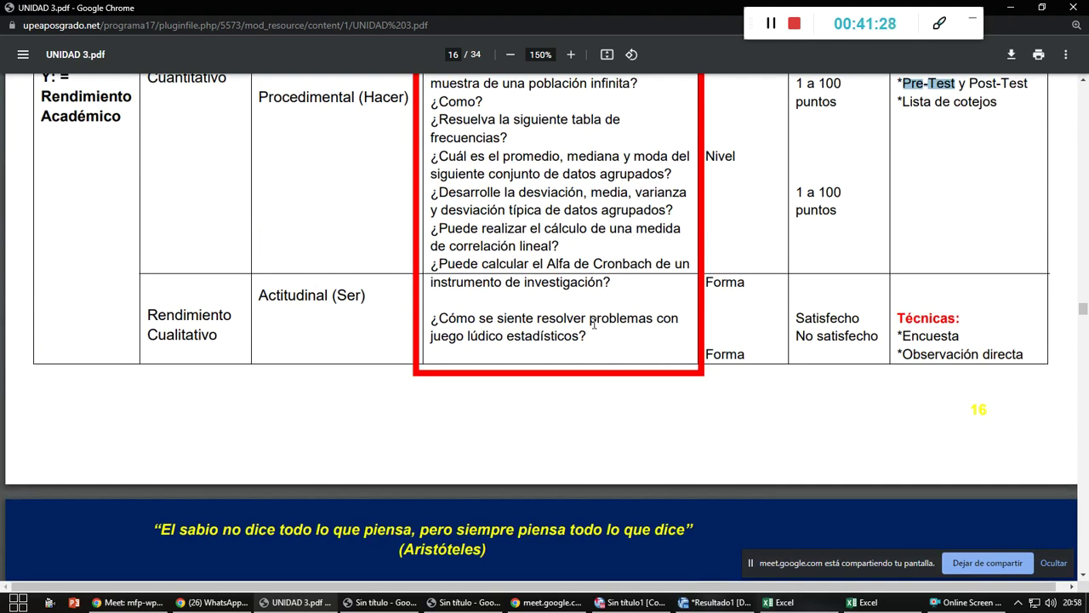
pyautogui.scroll(-2, 594, 324)
pyautogui.scroll(2, 596, 326)
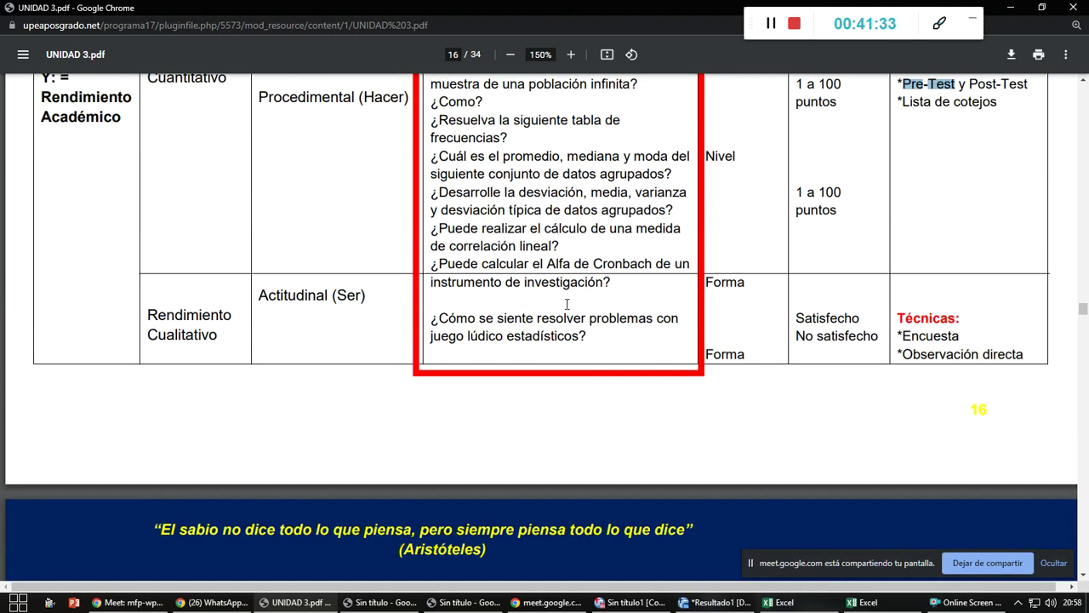
pyautogui.scroll(-1, 566, 304)
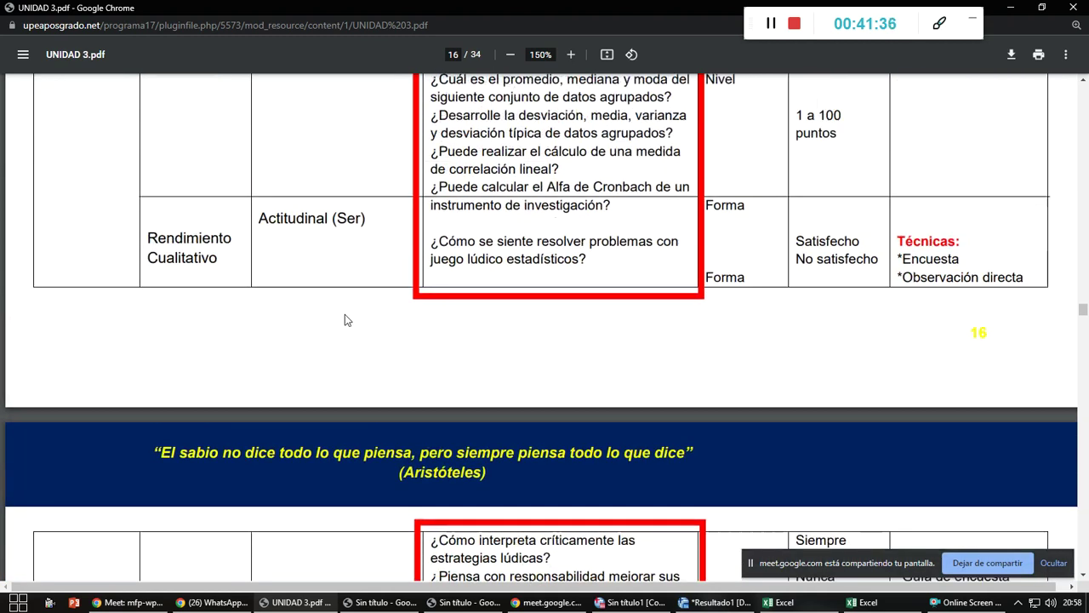
pyautogui.scroll(3, 68, 196)
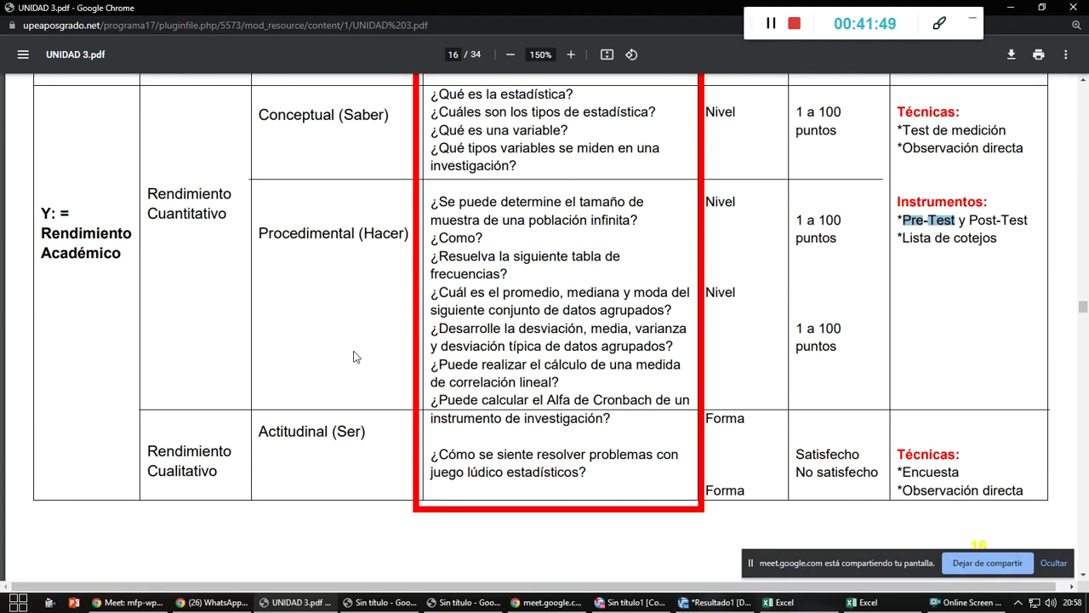
pyautogui.scroll(-5, 439, 343)
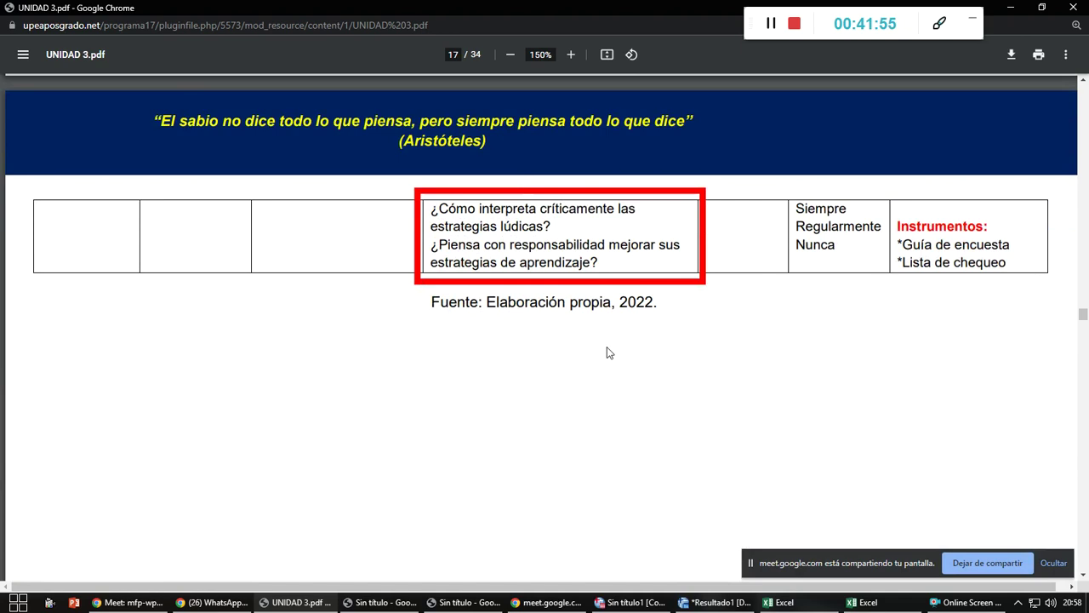
pyautogui.scroll(-8, 607, 346)
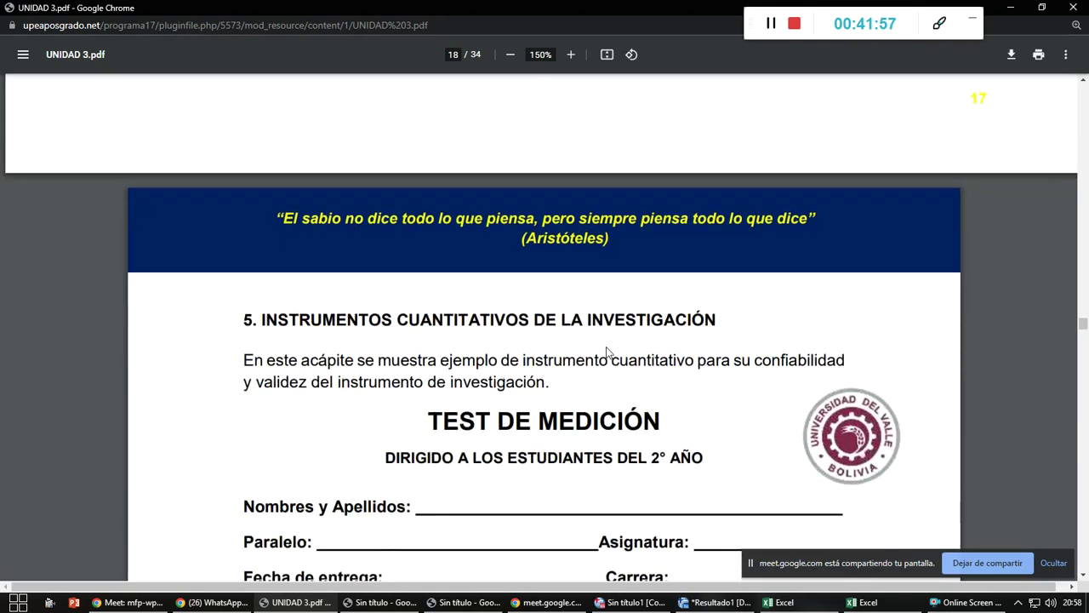
pyautogui.scroll(-3, 608, 351)
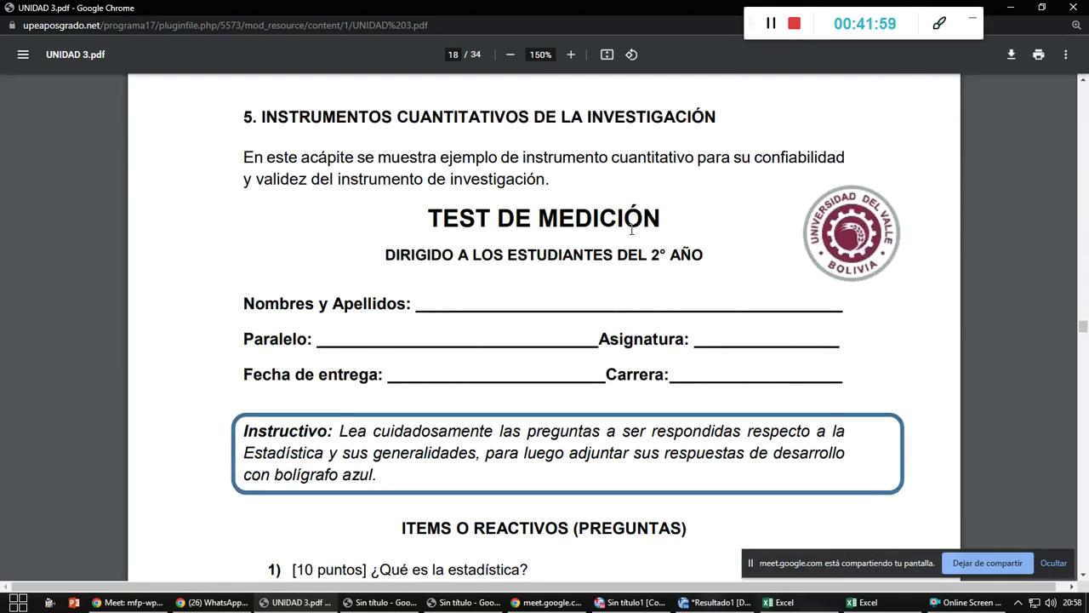
# - Return to the matrix on page 16 and highlight "Test de medición" among the techniques for Rendimiento Académico
pyautogui.scroll(20, 726, 251)
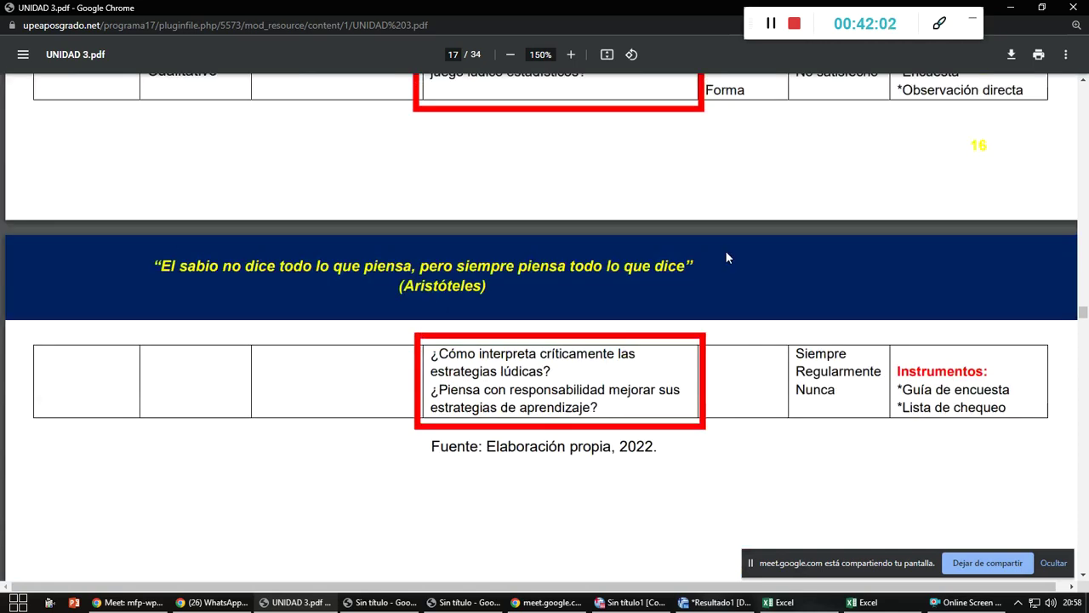
pyautogui.scroll(6, 726, 251)
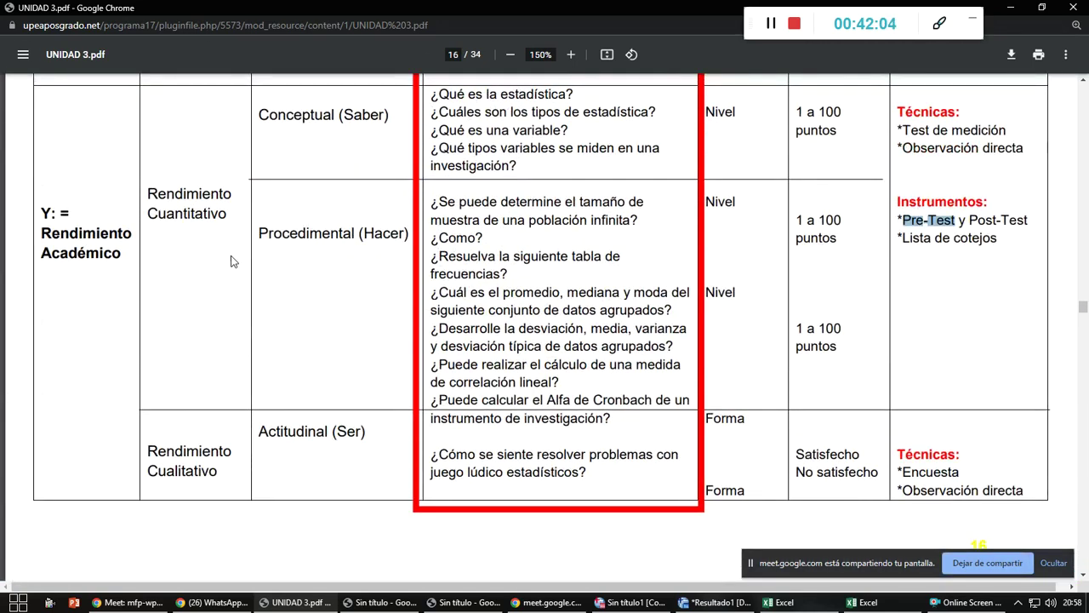
pyautogui.moveTo(904, 130); pyautogui.dragTo(1011, 133)
# - Go to the "Test de Medición" form on page 18 and highlight its "Nombres y Apellidos" label
pyautogui.scroll(-4, 633, 321)
pyautogui.scroll(5, 633, 321)
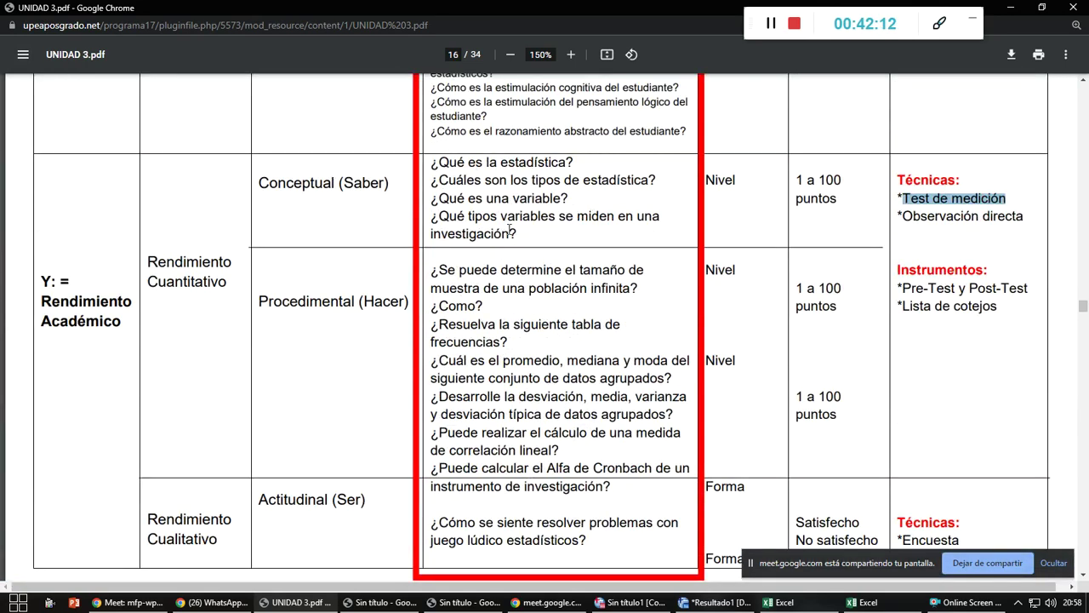
pyautogui.scroll(-12, 538, 232)
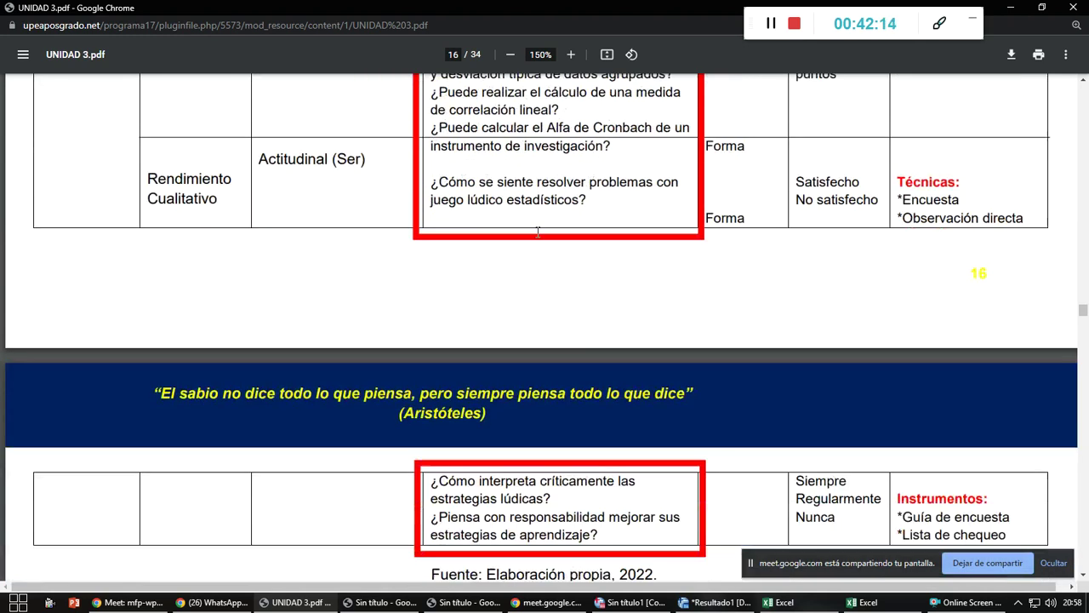
pyautogui.scroll(-7, 538, 233)
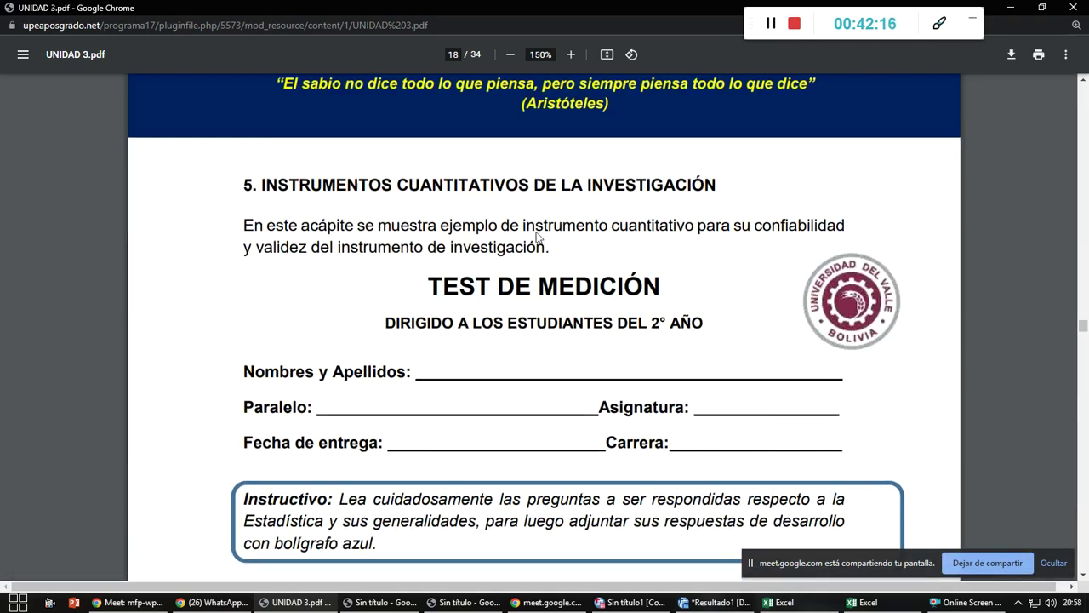
pyautogui.scroll(-1, 538, 233)
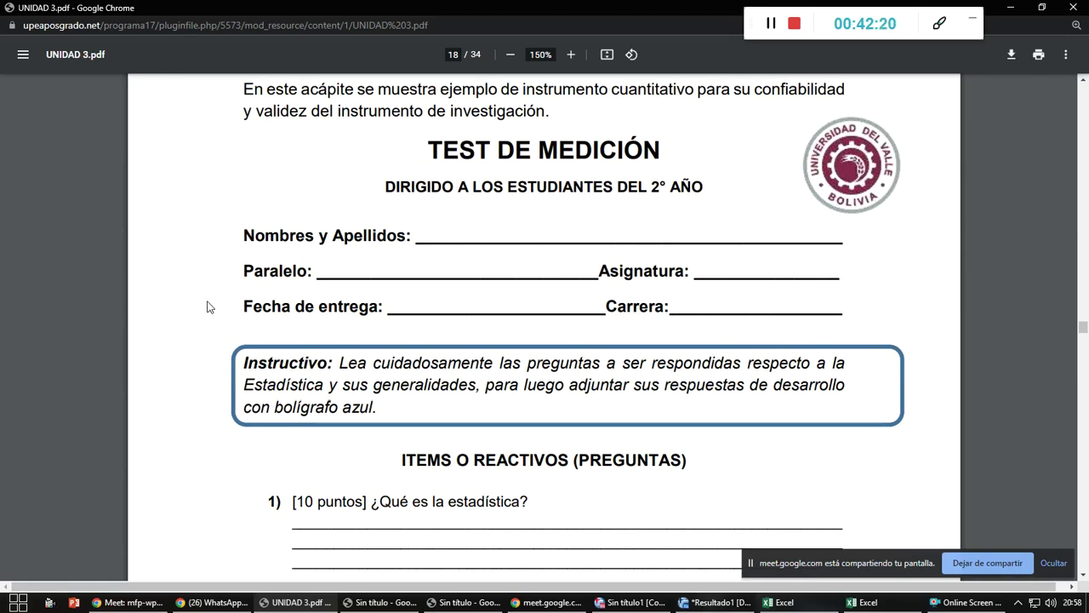
pyautogui.moveTo(238, 238); pyautogui.dragTo(400, 236)
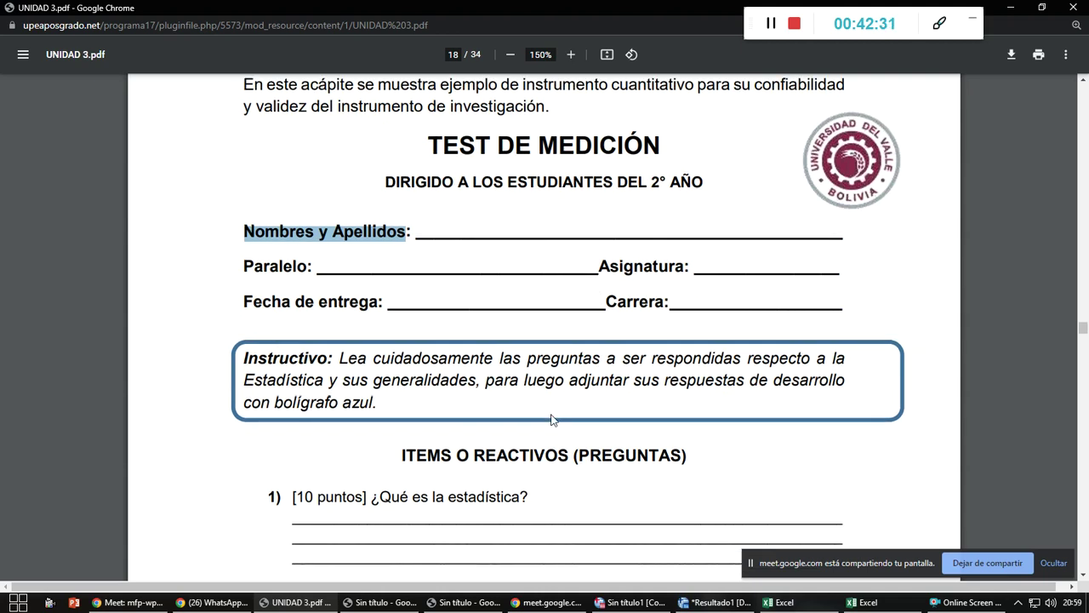
# - Read through the measurement test's instructions and questions 1 to 10 on pages 18 and 19
pyautogui.scroll(-2, 554, 417)
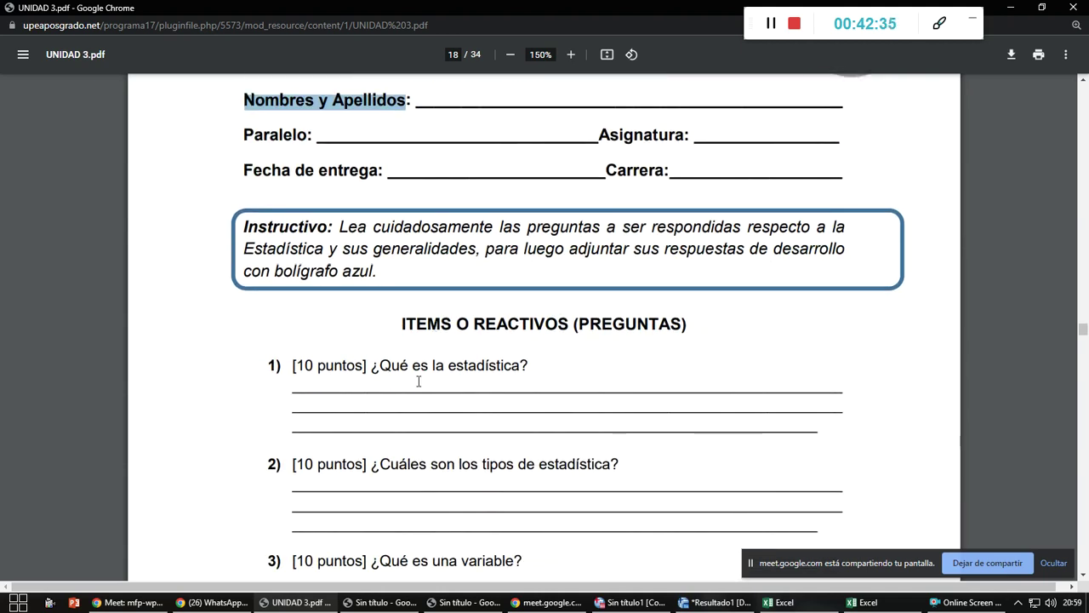
pyautogui.scroll(-1, 459, 394)
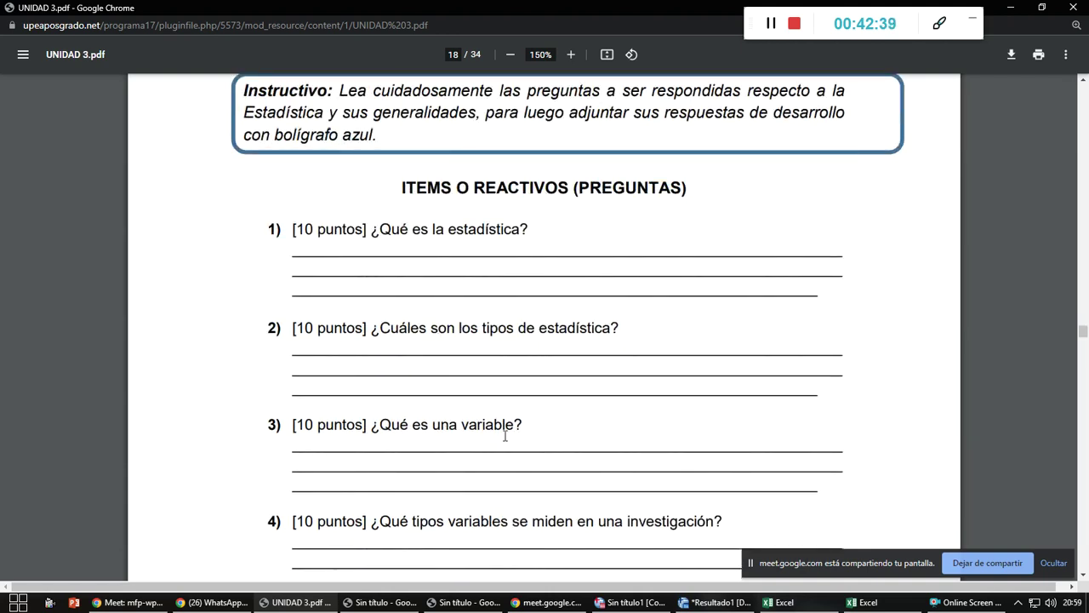
pyautogui.scroll(-2, 520, 440)
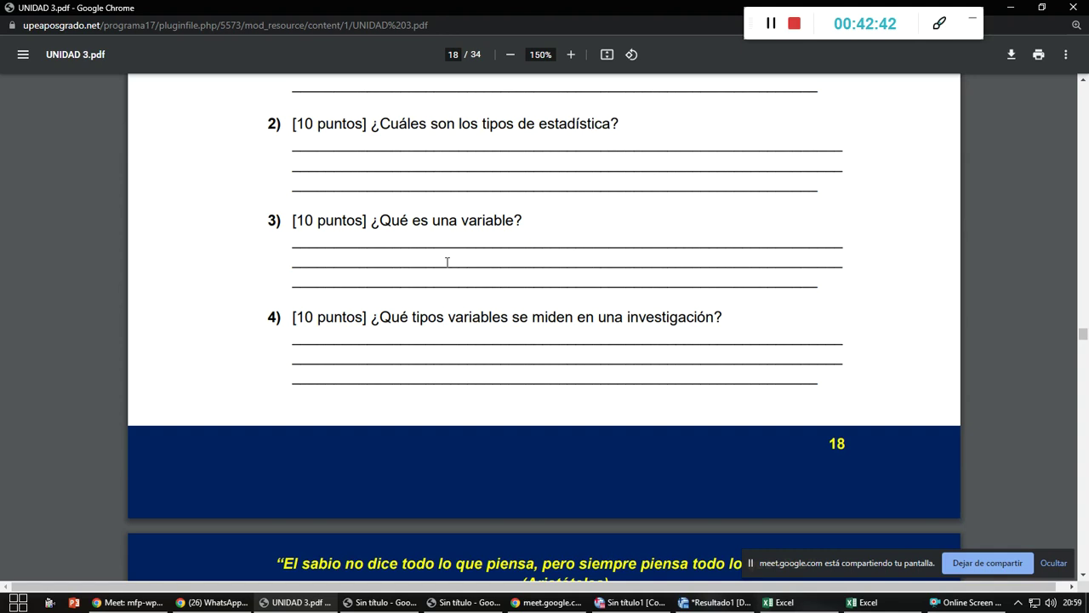
pyautogui.scroll(-8, 386, 287)
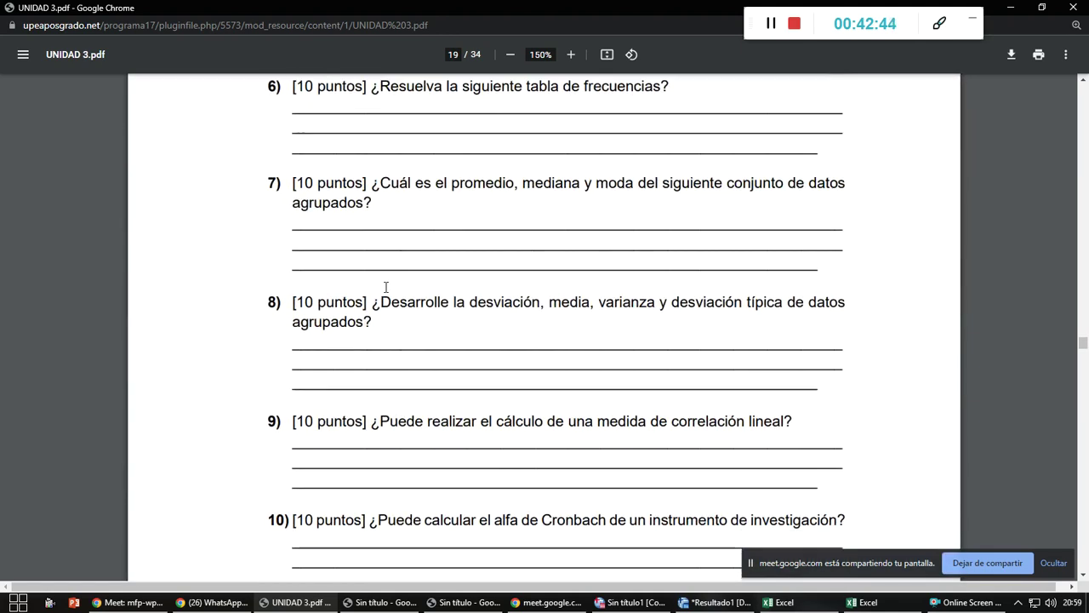
pyautogui.scroll(-2, 384, 287)
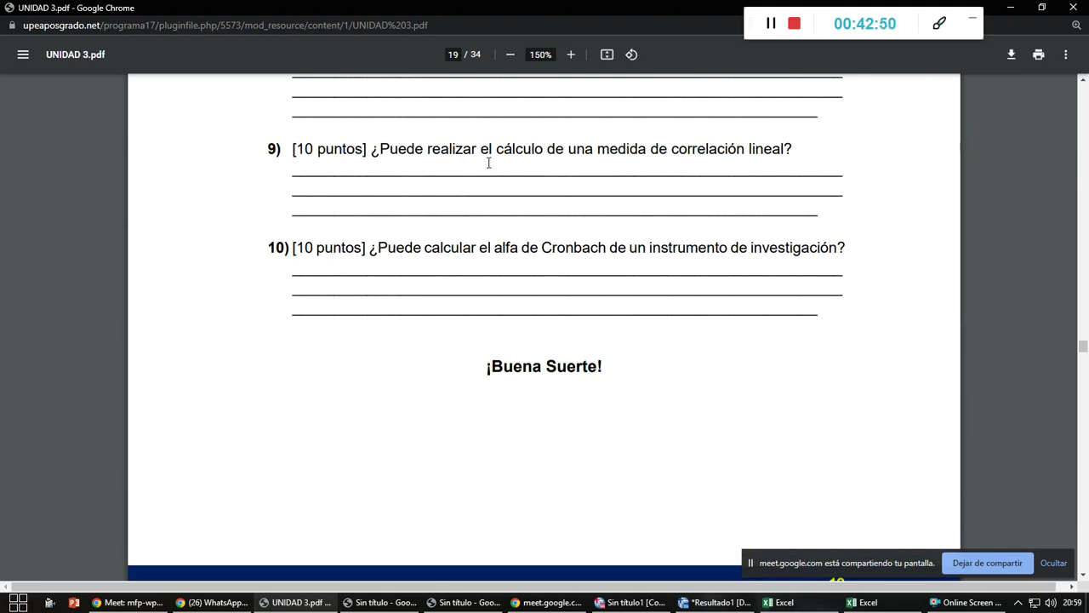
# - Go back to the Rendimiento Académico section of the operationalization matrix on page 16
pyautogui.scroll(15, 489, 164)
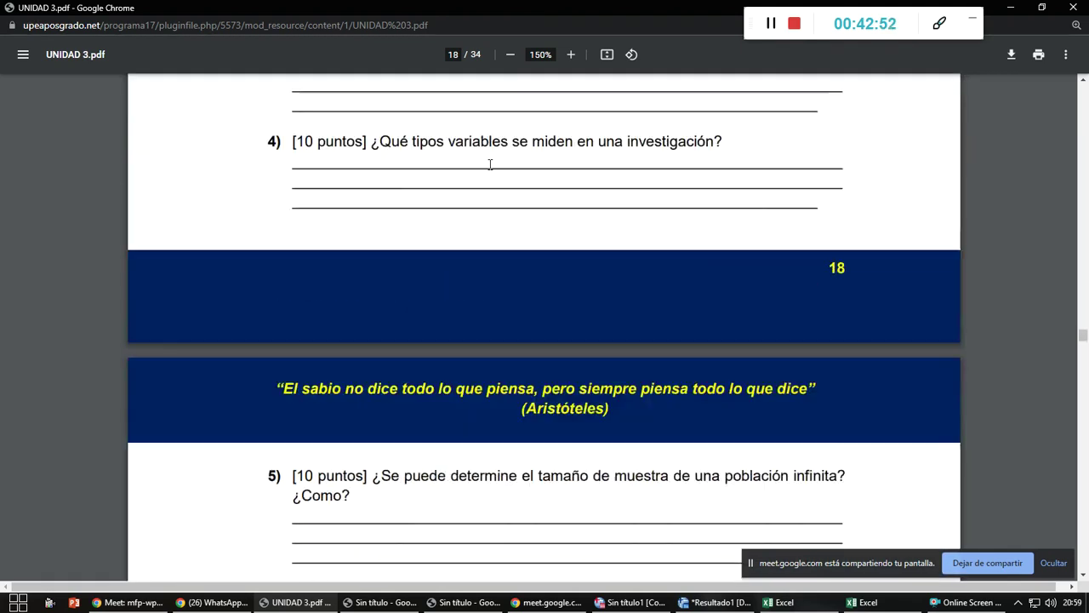
pyautogui.scroll(10, 490, 164)
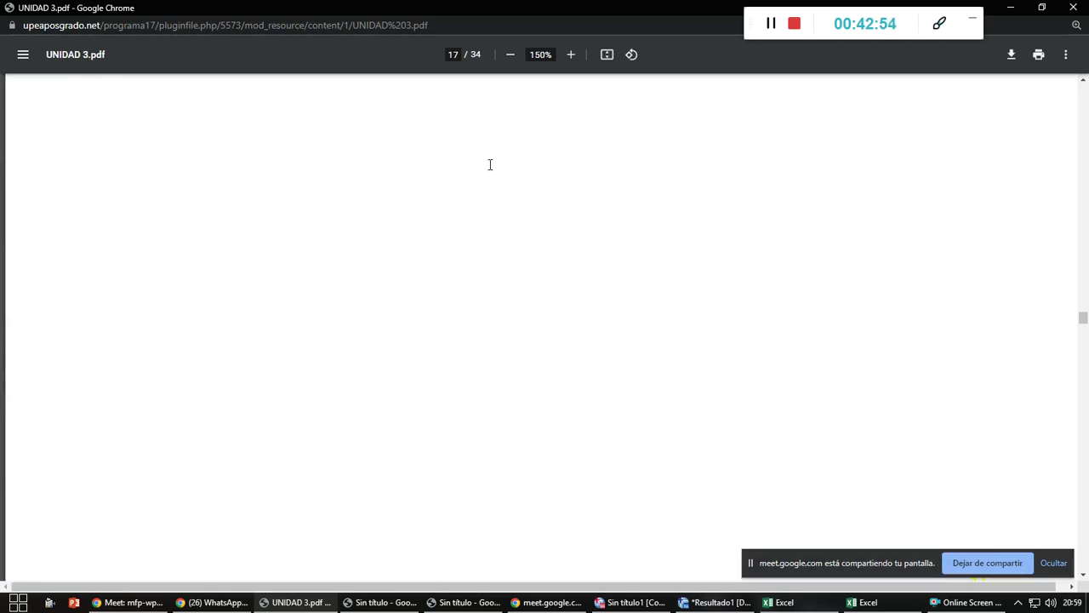
pyautogui.scroll(5, 490, 165)
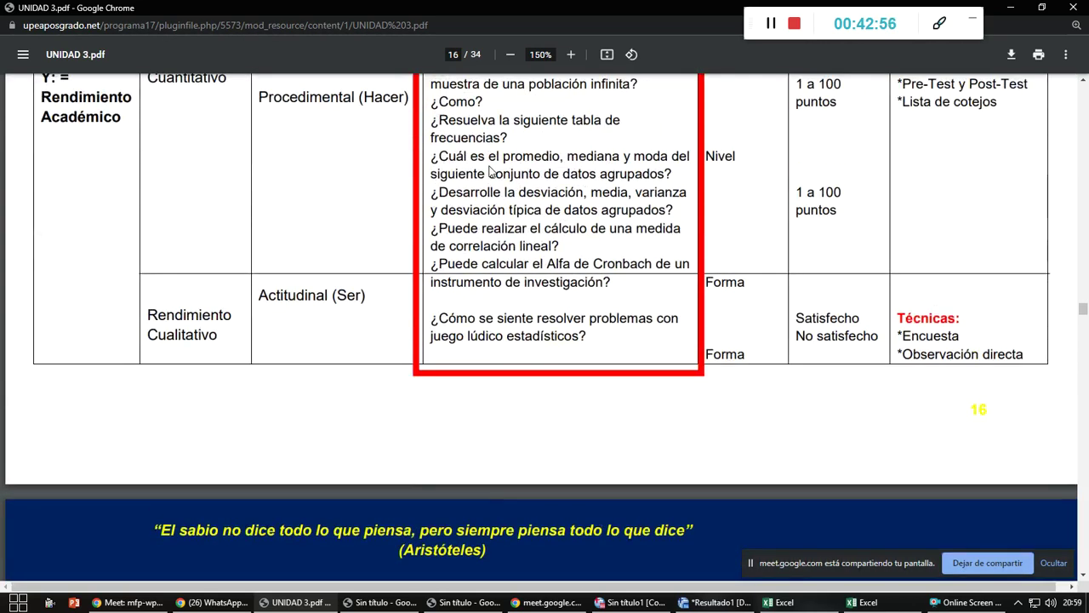
pyautogui.scroll(3, 490, 170)
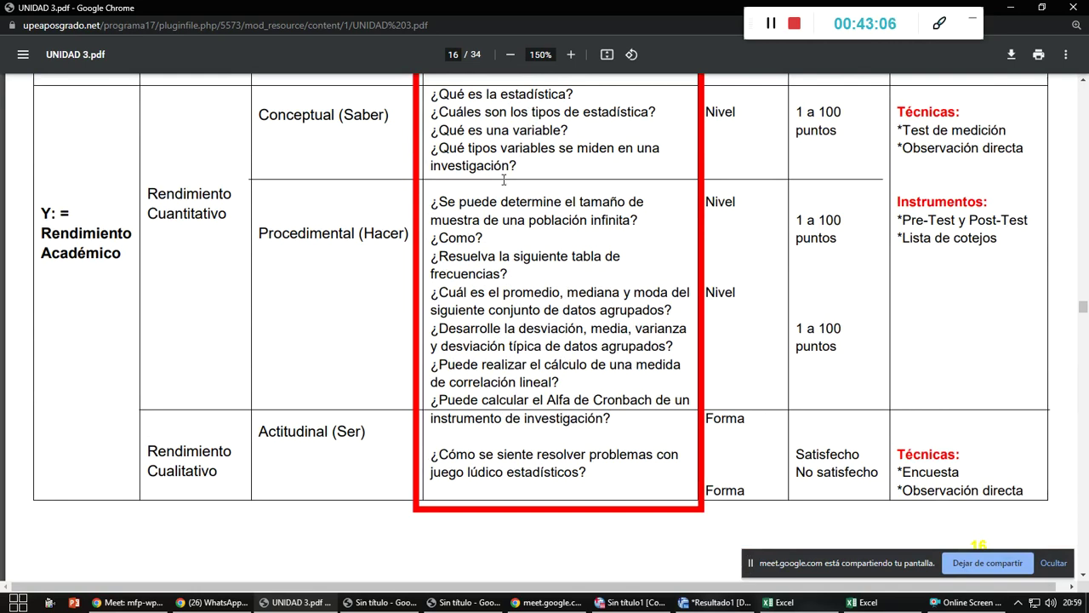
# - Review the "Items o Reactivos" column of the operationalization matrix for both variables across pages 15 to 17
pyautogui.scroll(-5, 851, 172)
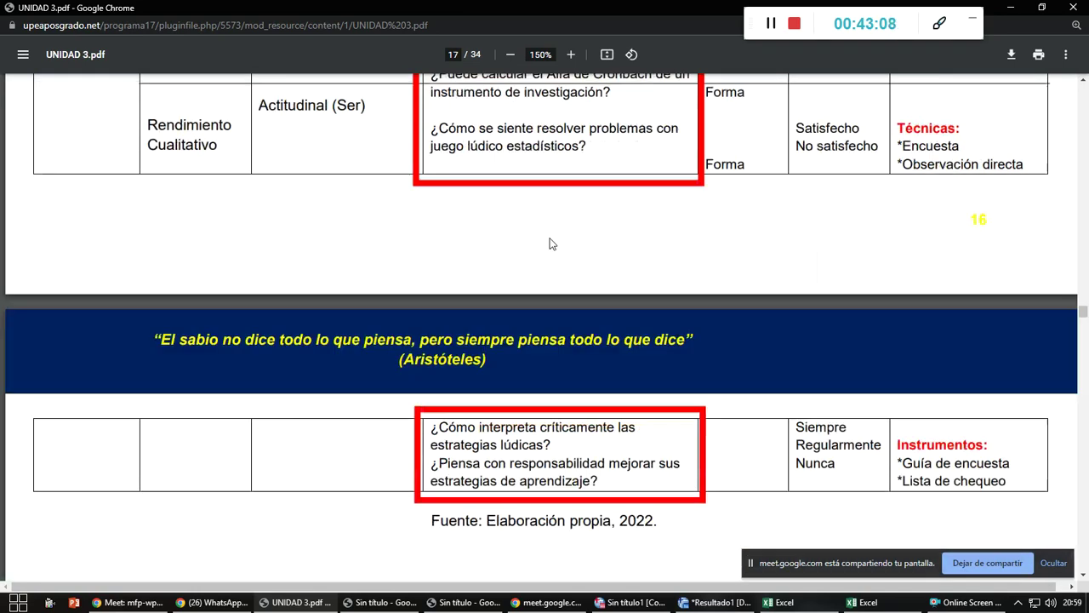
pyautogui.scroll(8, 586, 241)
pyautogui.scroll(7, 586, 241)
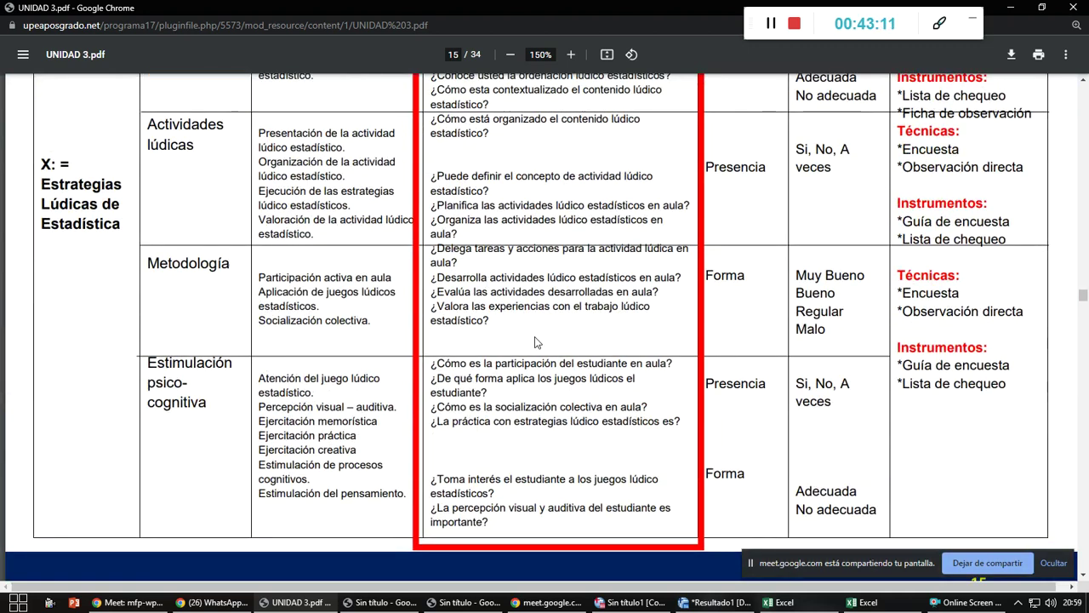
pyautogui.scroll(3, 521, 213)
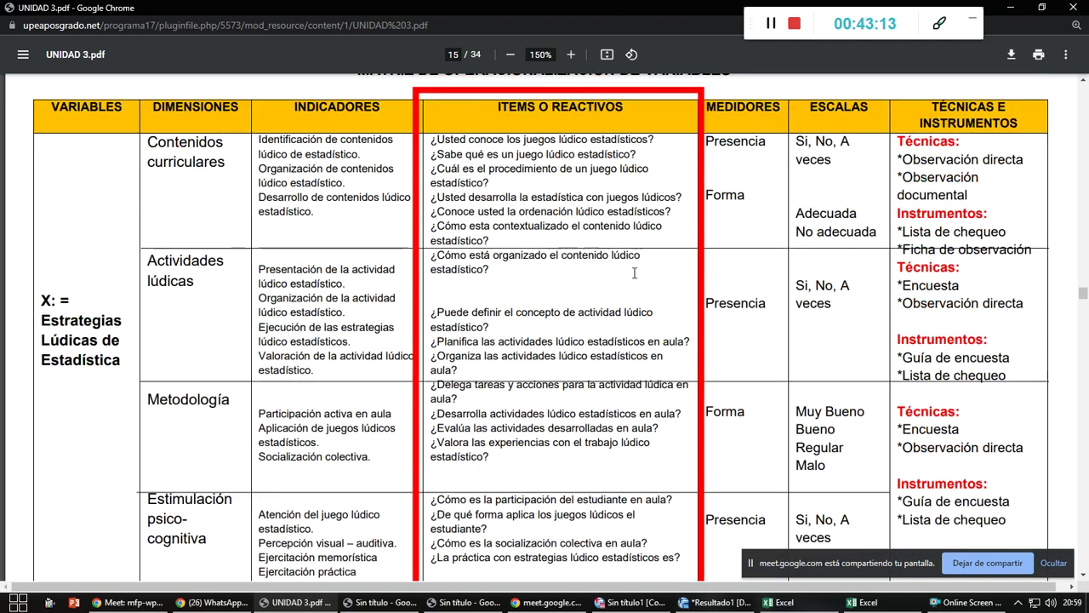
pyautogui.scroll(-7, 624, 278)
pyautogui.scroll(-15, 624, 278)
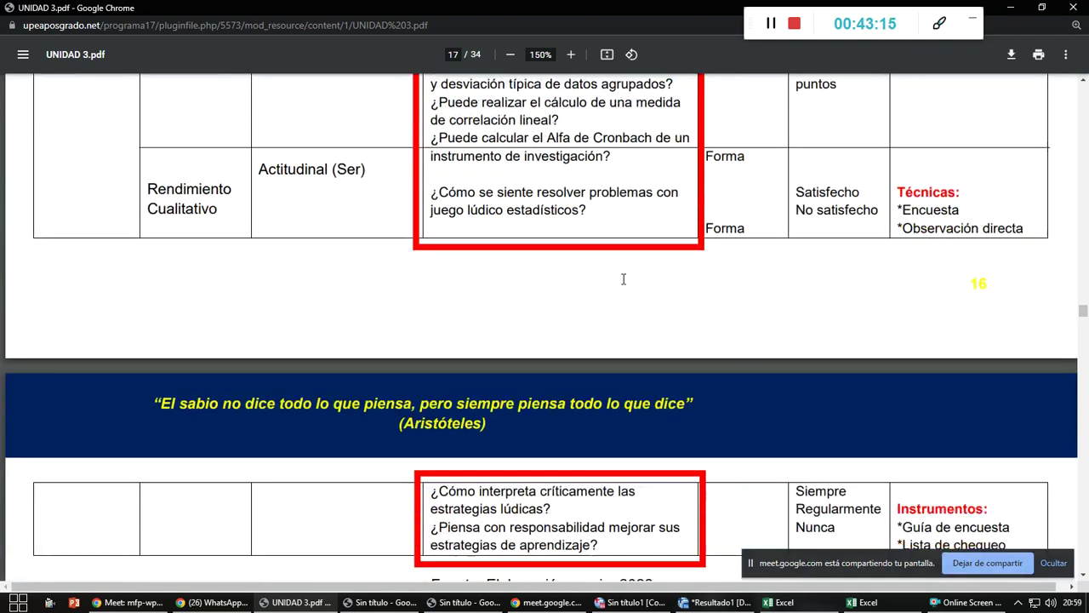
# - Review the "Test de Medición" again, from its heading on page 18 to question 10 on page 19
pyautogui.scroll(-9, 623, 279)
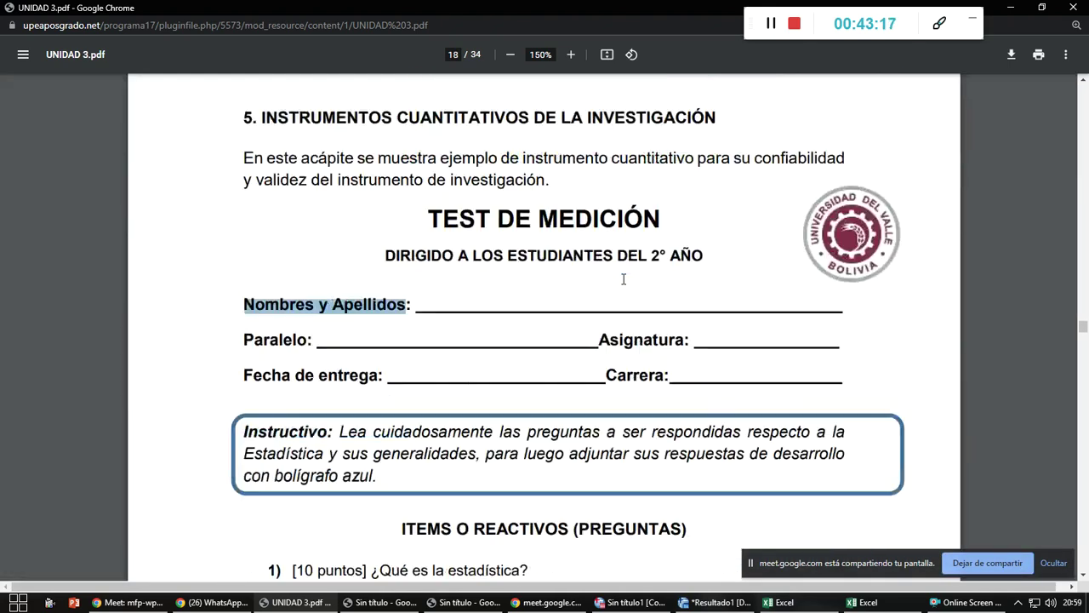
pyautogui.scroll(-3, 624, 278)
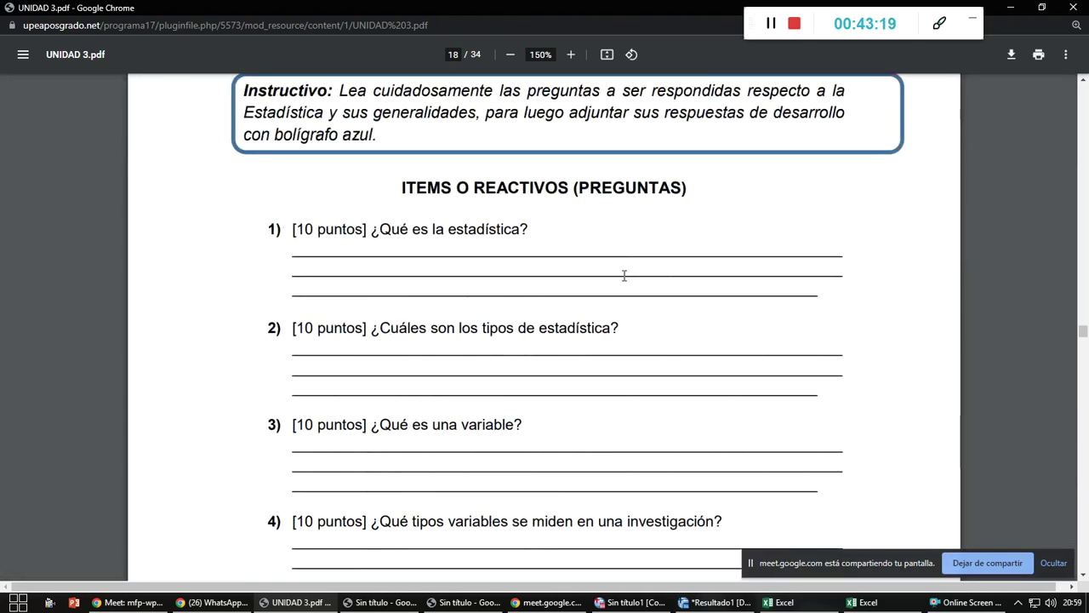
pyautogui.scroll(-5, 624, 277)
pyautogui.scroll(-8, 623, 275)
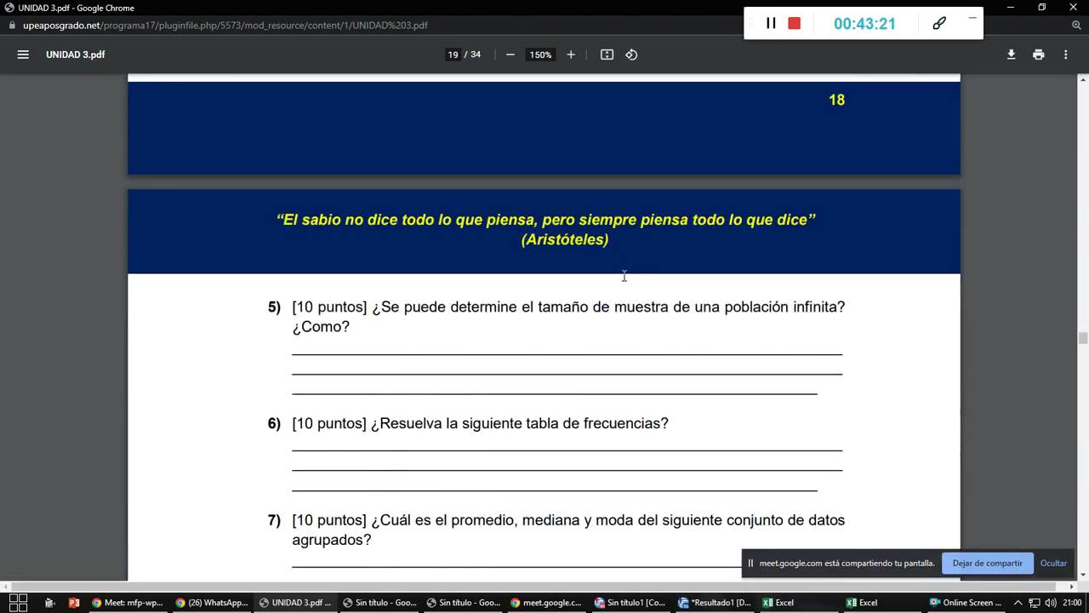
pyautogui.scroll(-10, 624, 276)
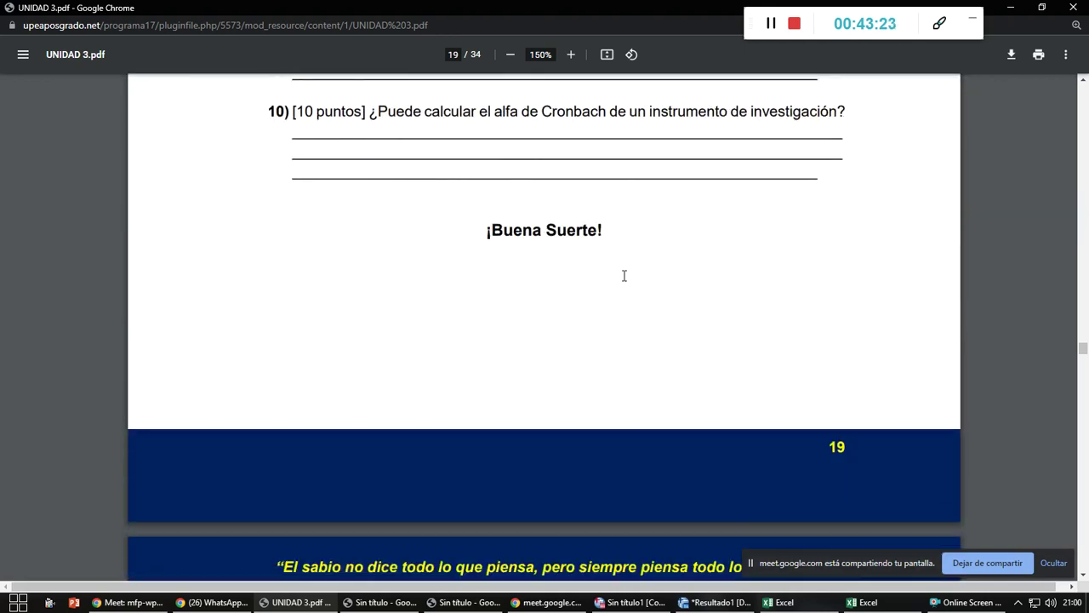
# - Read the introduction, objective and instructions of the survey for statistics teachers on page 20
pyautogui.scroll(-3, 624, 276)
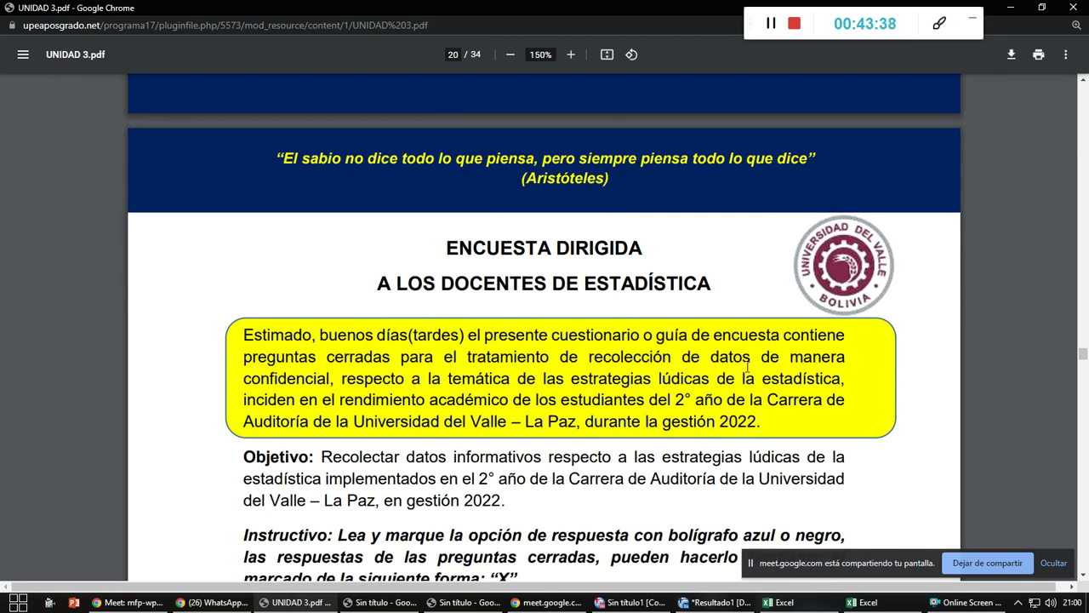
pyautogui.scroll(-1, 748, 365)
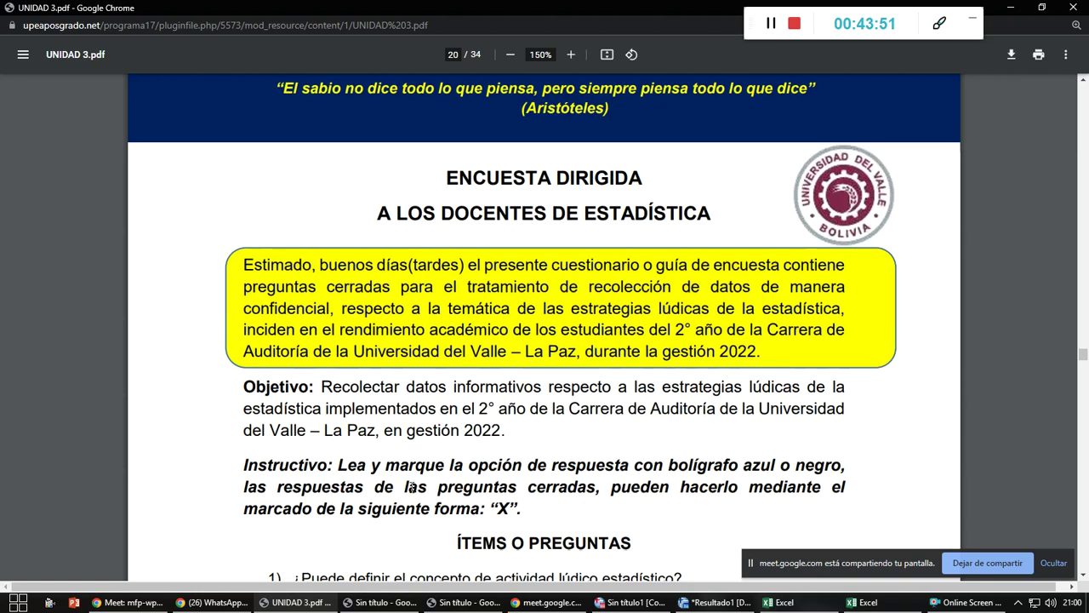
pyautogui.scroll(-2, 412, 488)
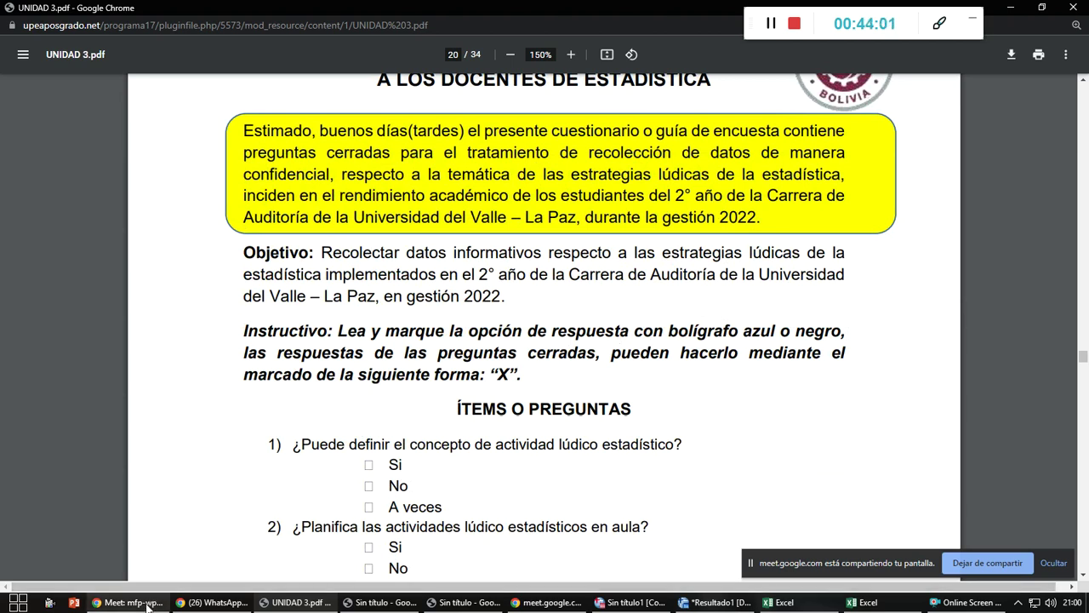
pyautogui.moveTo(146, 607)
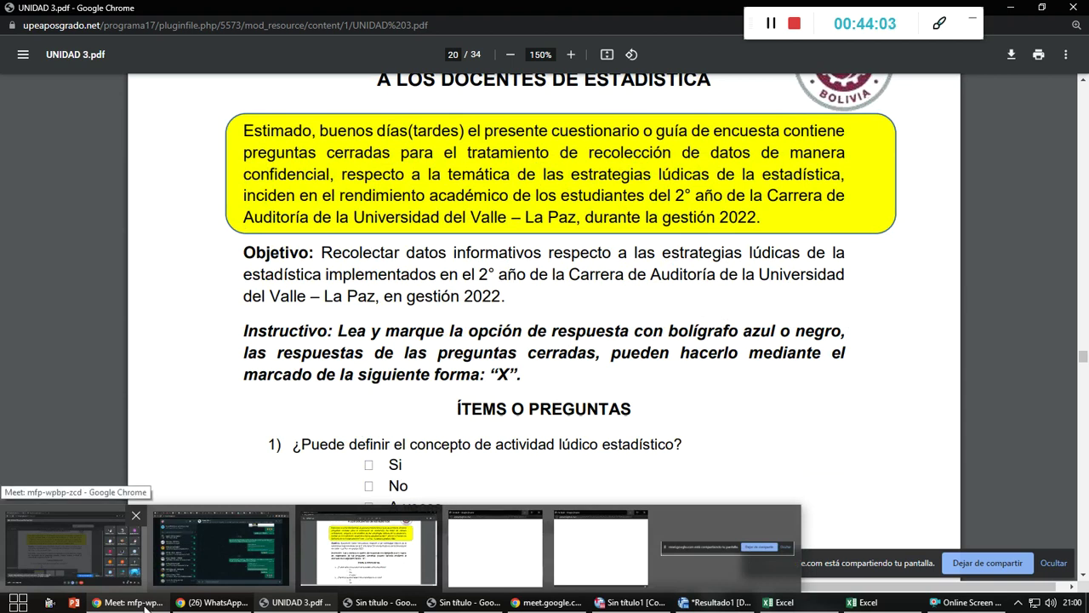
pyautogui.click(550, 606)
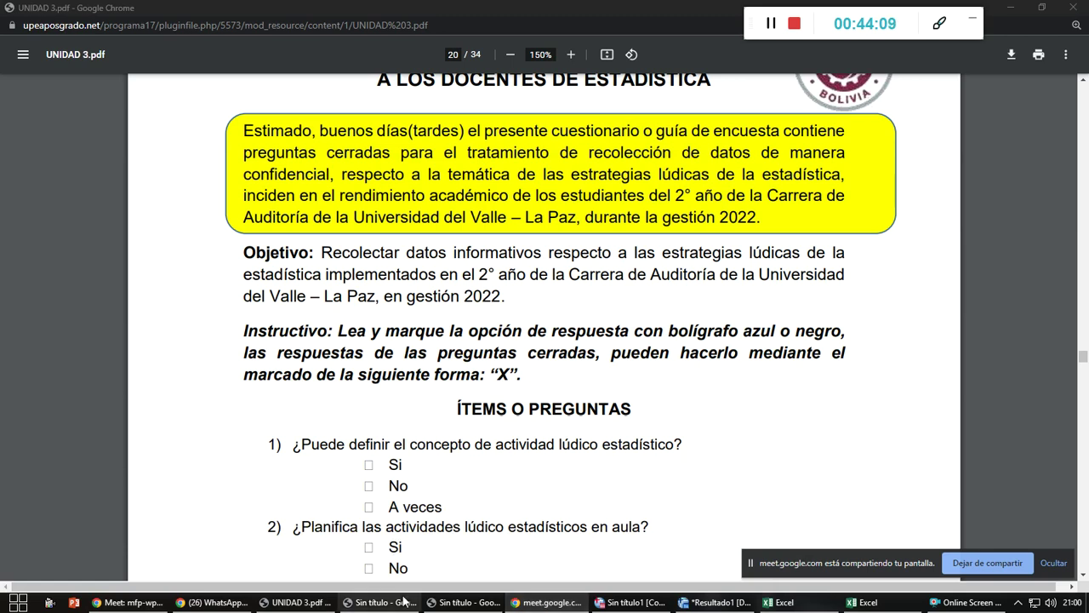
pyautogui.scroll(3, 664, 228)
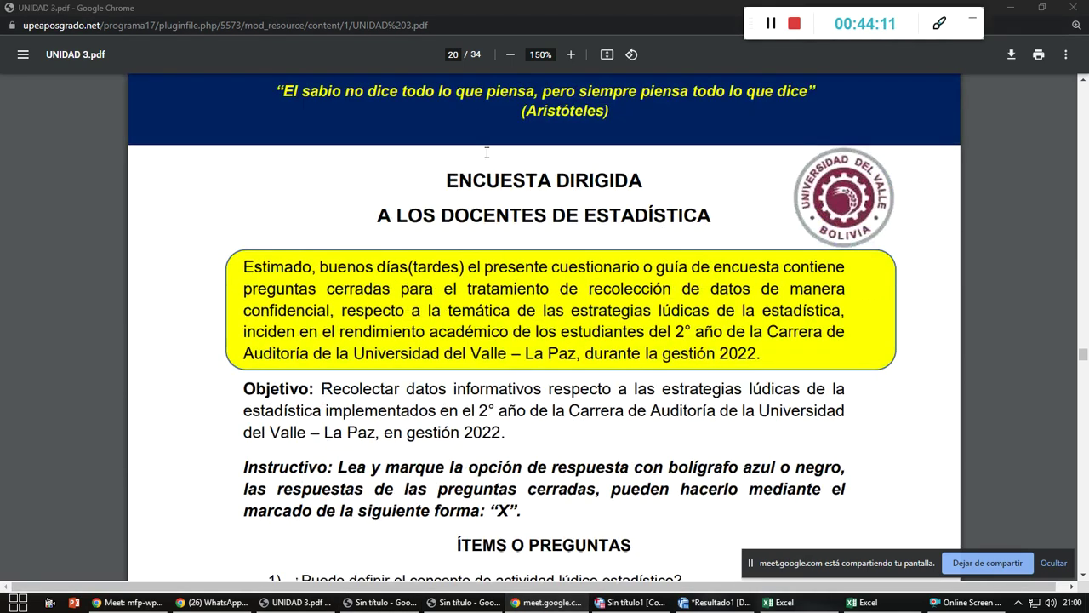
# - Read through the teacher survey's questions 1 to 11 and their answer options on pages 20 and 21
pyautogui.scroll(-5, 505, 363)
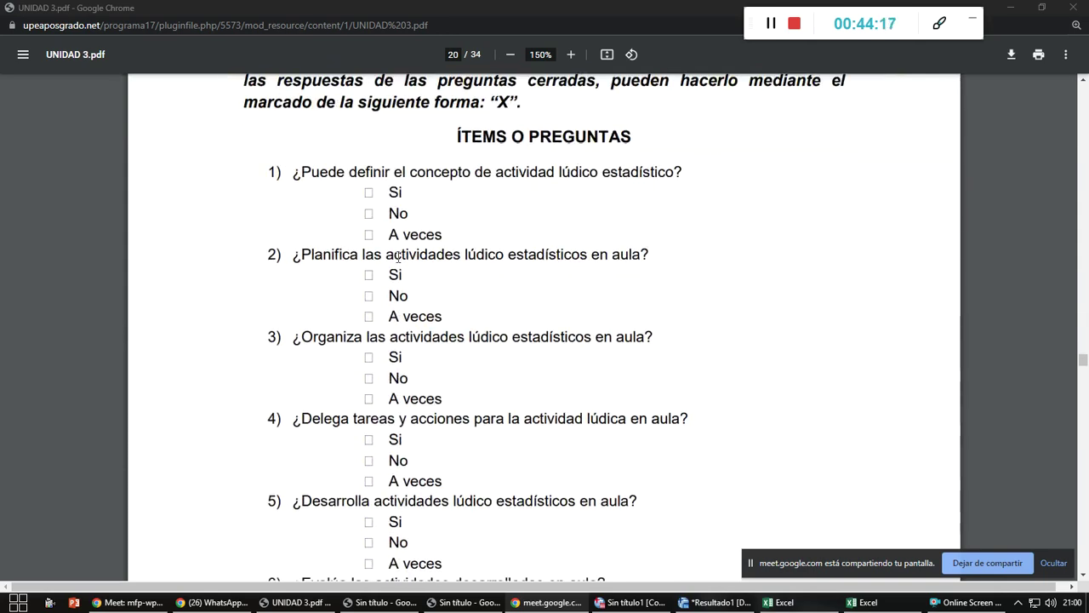
pyautogui.scroll(-7, 305, 272)
pyautogui.scroll(-6, 305, 281)
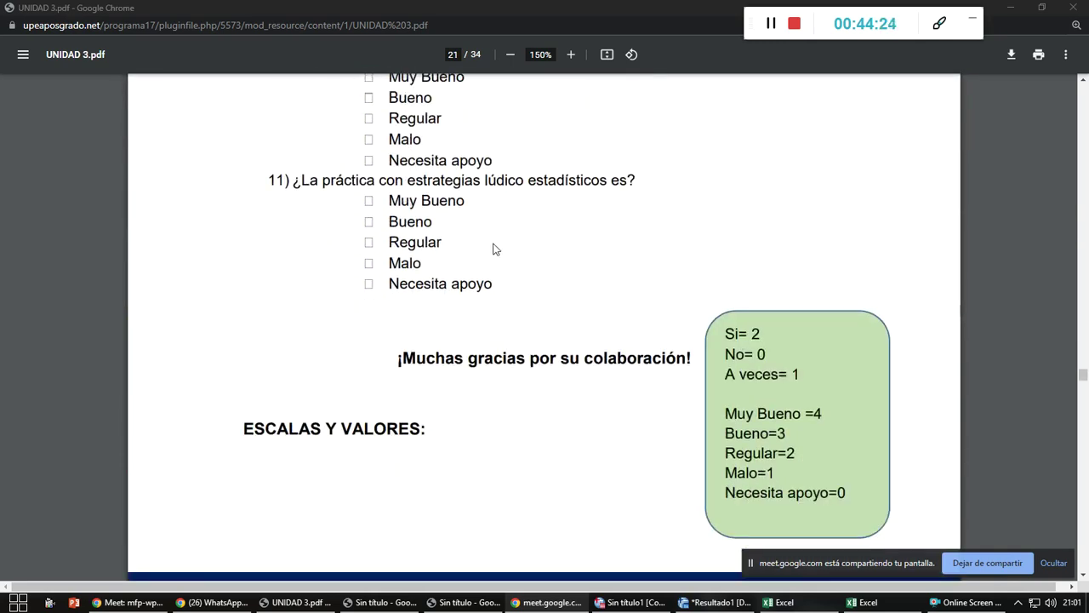
pyautogui.scroll(6, 492, 245)
pyautogui.scroll(5, 492, 247)
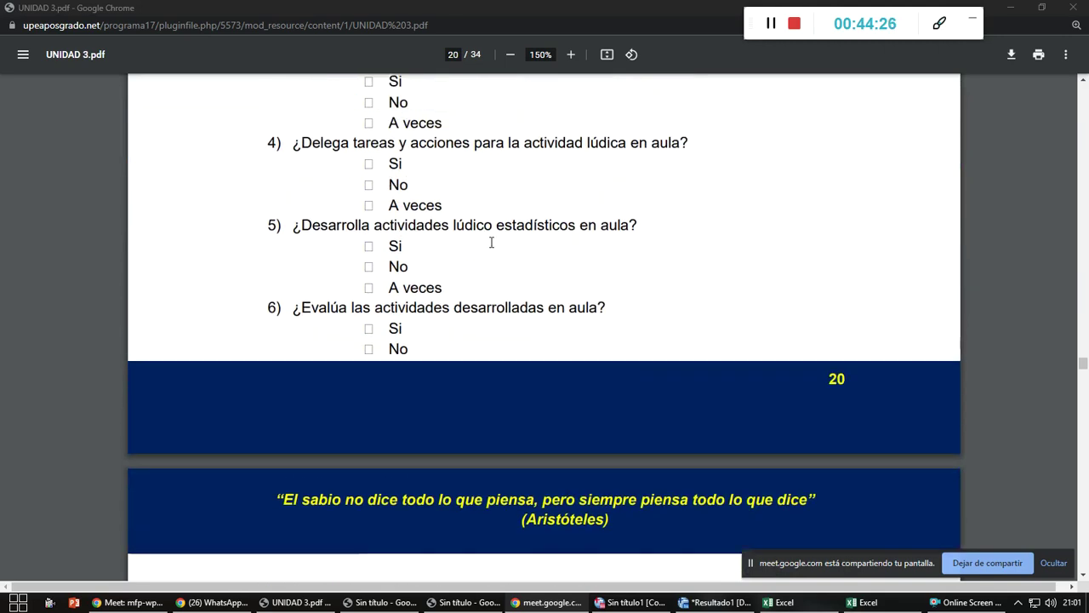
pyautogui.scroll(3, 417, 188)
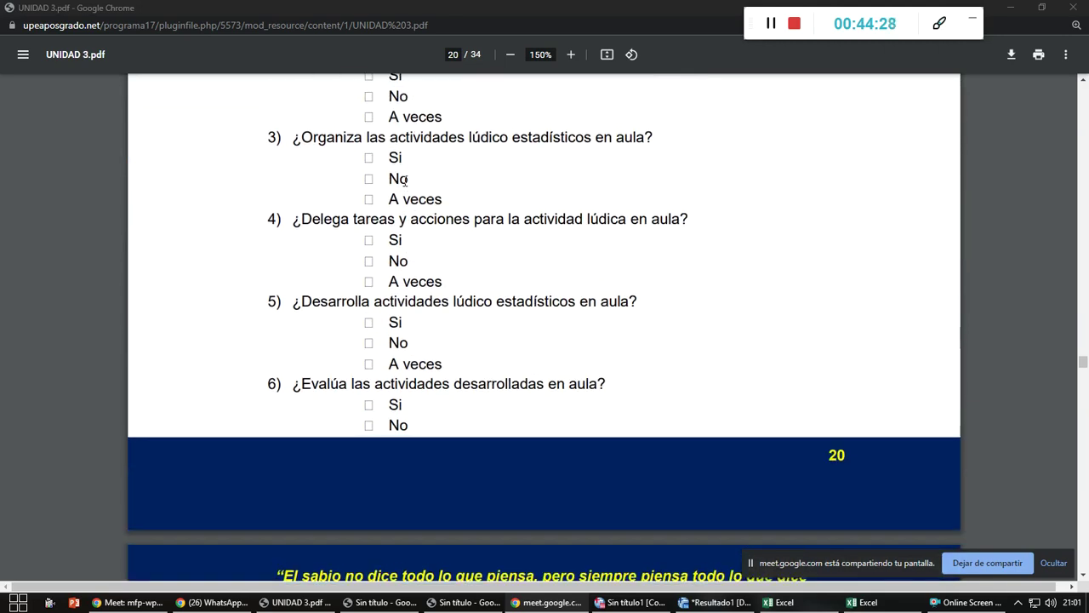
pyautogui.scroll(1, 406, 200)
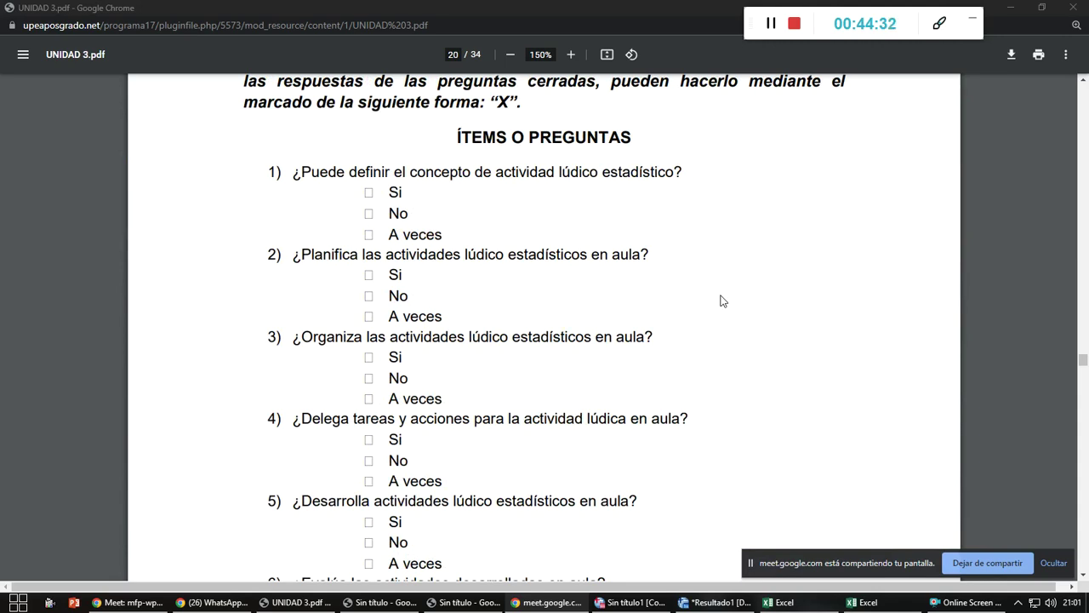
pyautogui.scroll(-10, 720, 300)
pyautogui.scroll(-4, 720, 300)
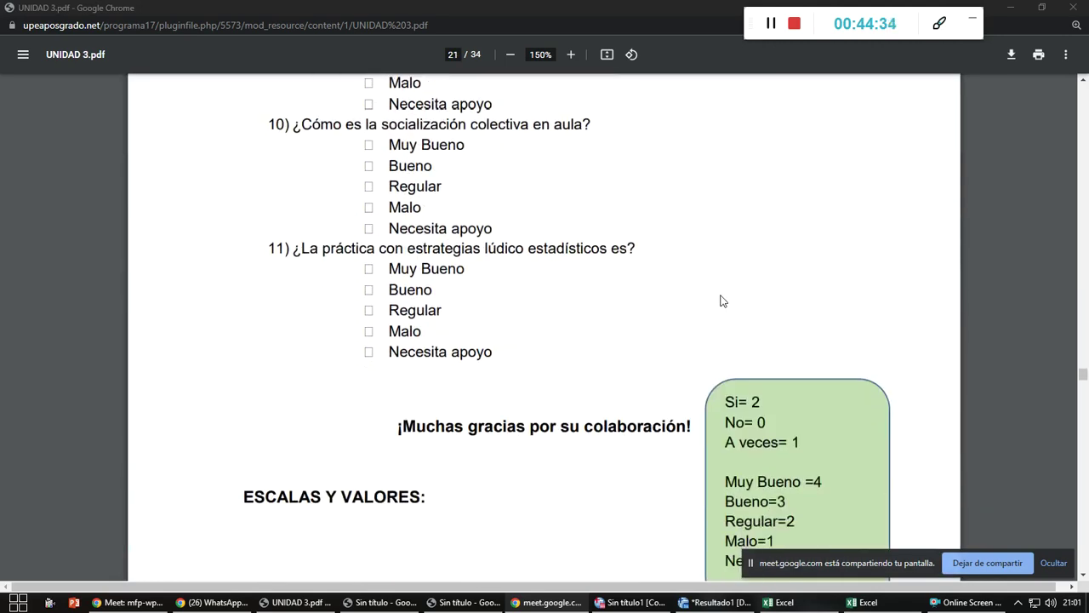
# - Highlight the value 2 for "Si" in the "Escalas y Valores" box on page 21 and examine the listed scales
pyautogui.click(754, 266)
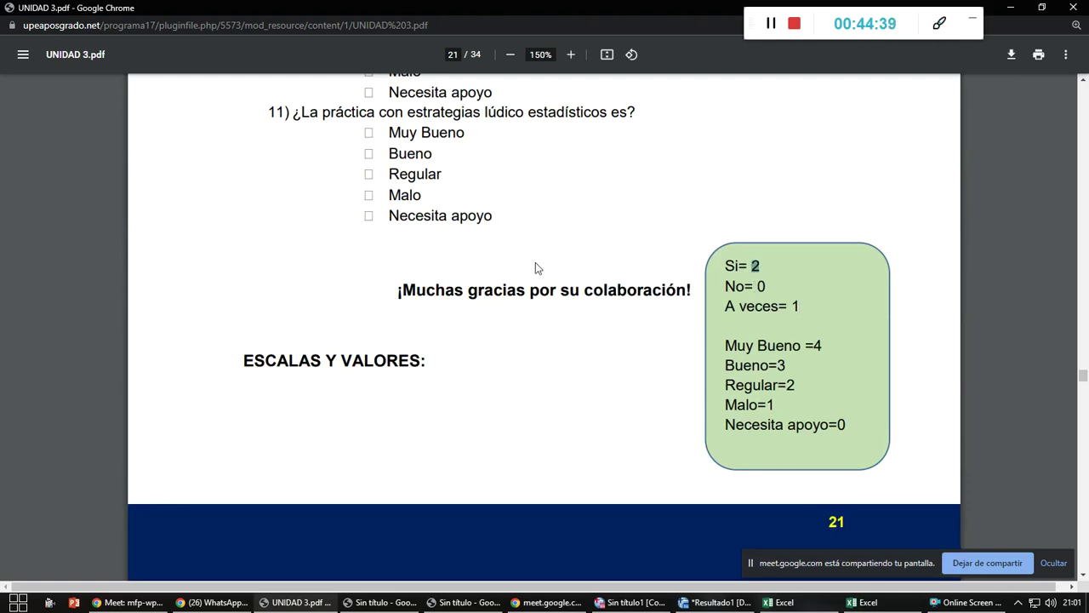
pyautogui.scroll(3, 527, 267)
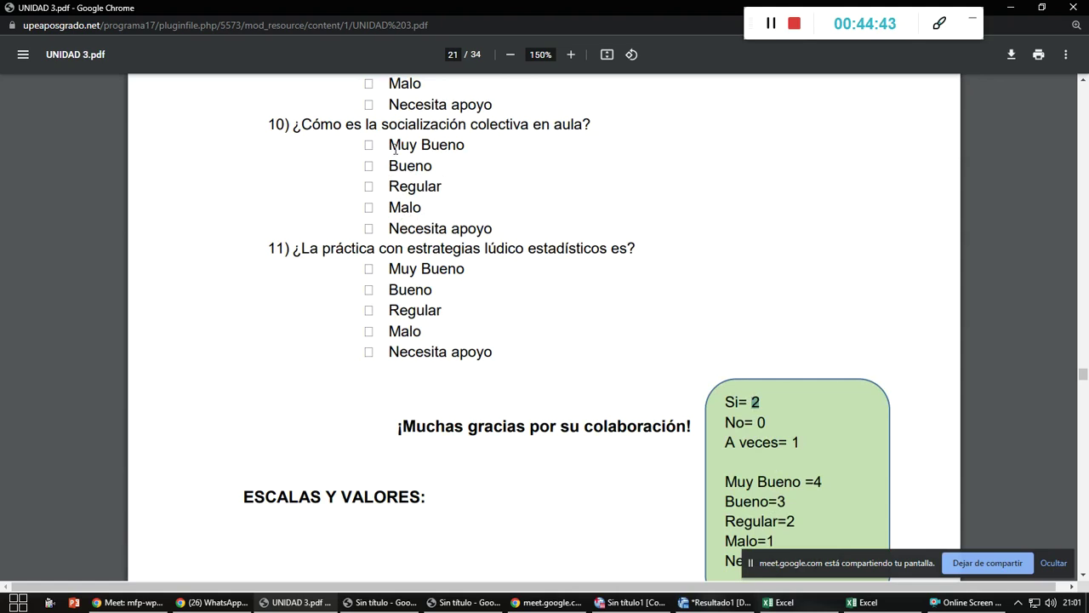
pyautogui.scroll(-3, 823, 382)
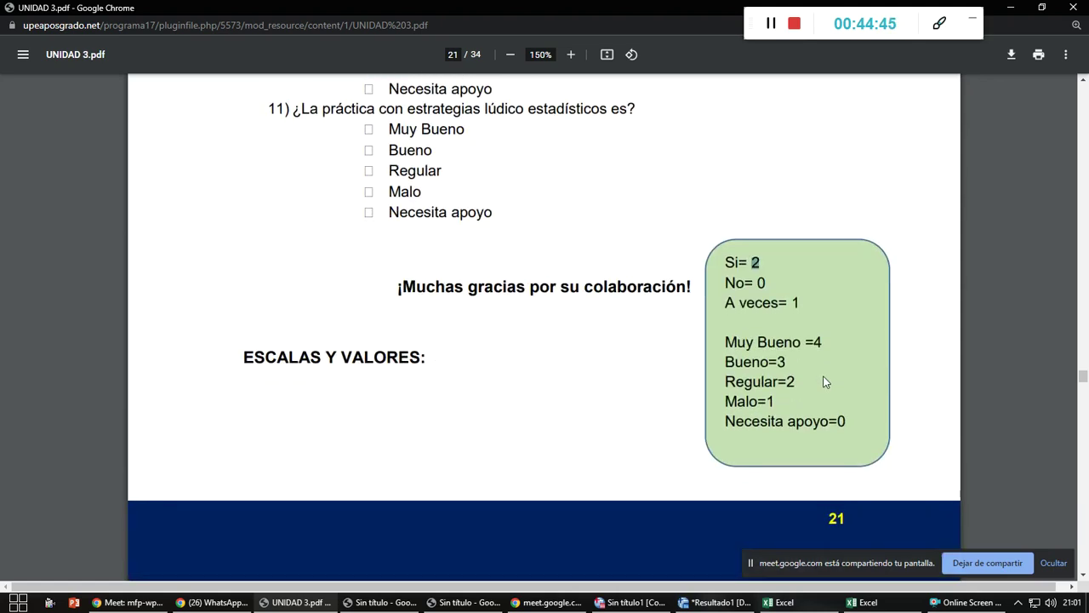
pyautogui.scroll(-1, 823, 383)
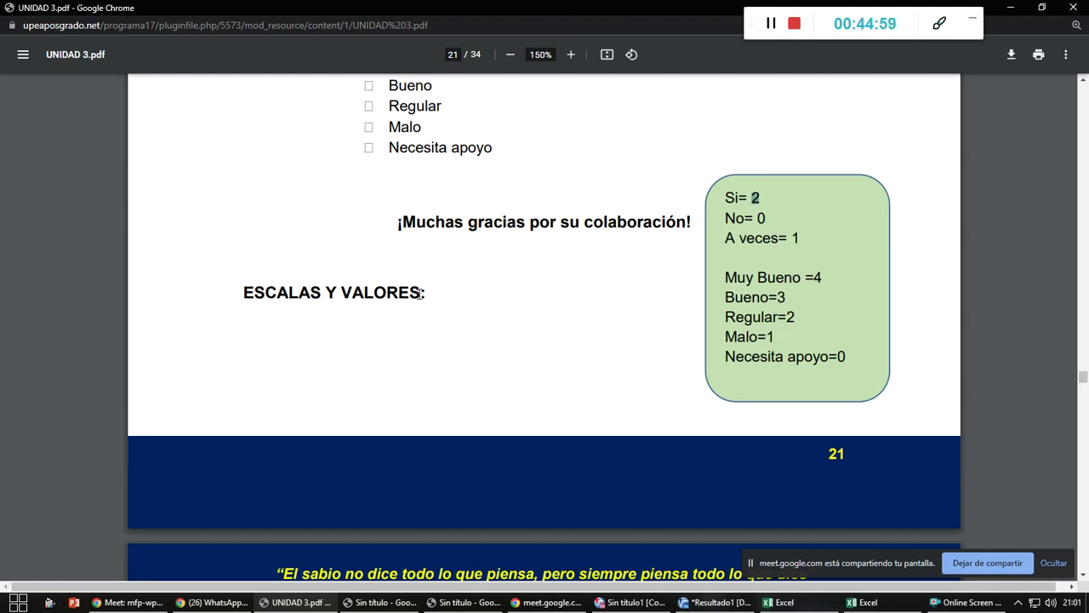
# - Compare the scale values with the answer options of questions 9 to 11, and clear the highlight on "Si"
pyautogui.scroll(2, 400, 272)
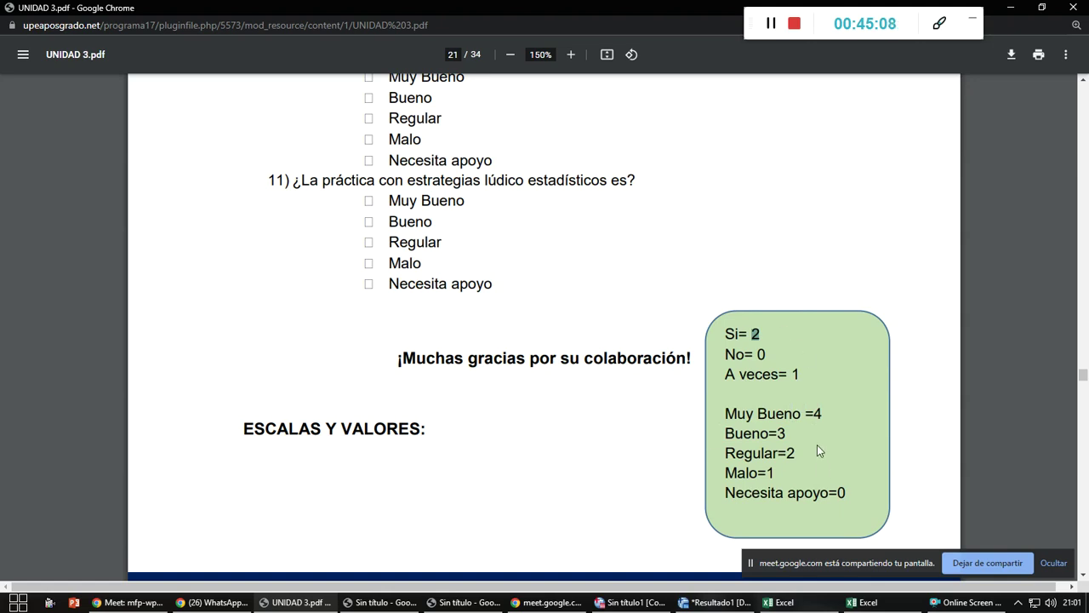
pyautogui.scroll(3, 698, 426)
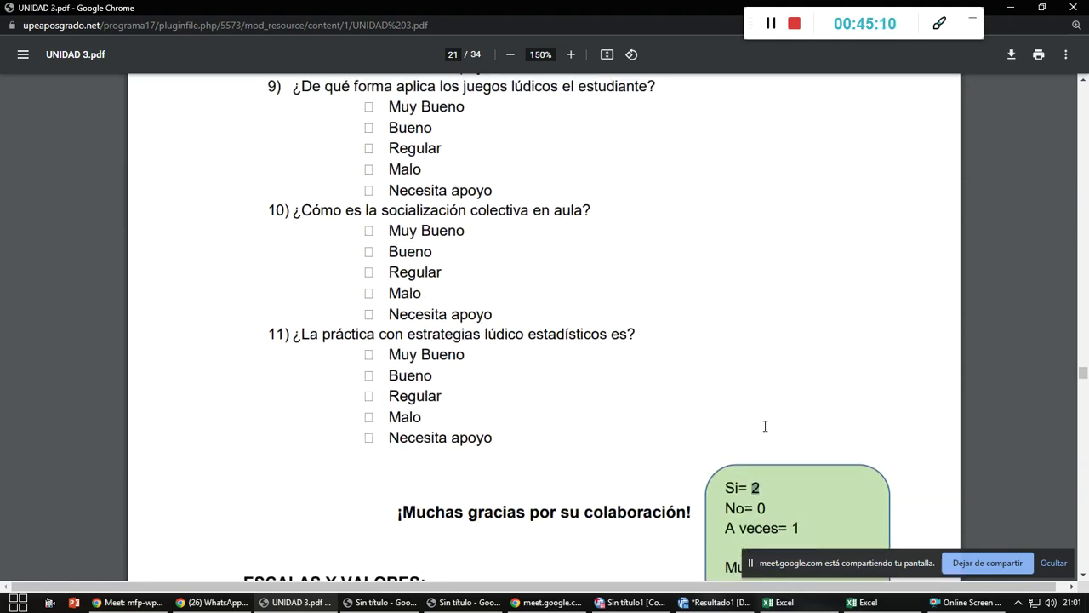
pyautogui.scroll(-3, 655, 350)
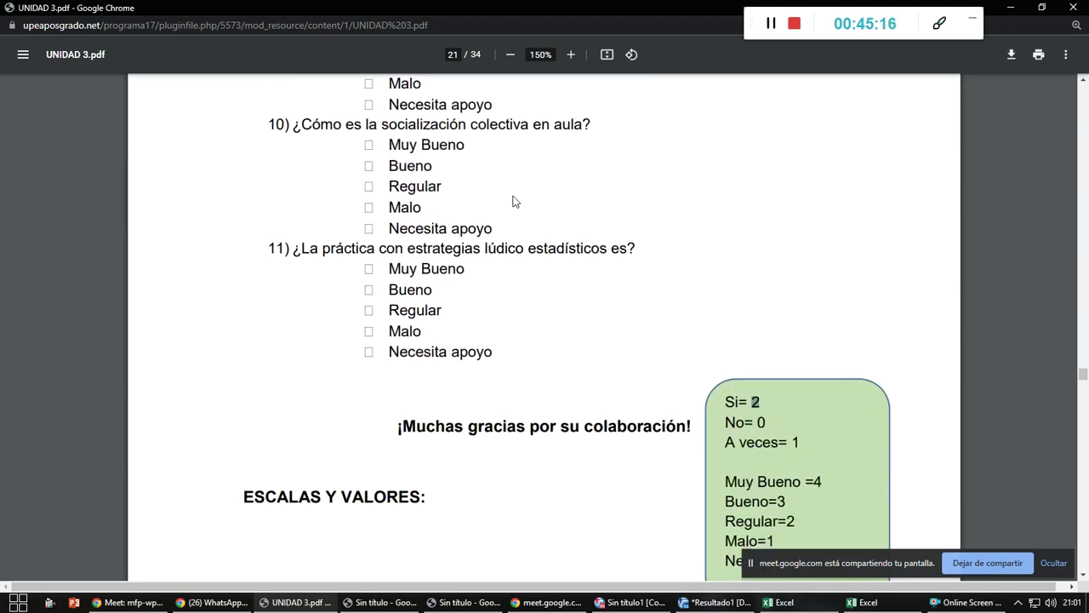
pyautogui.scroll(-1, 642, 238)
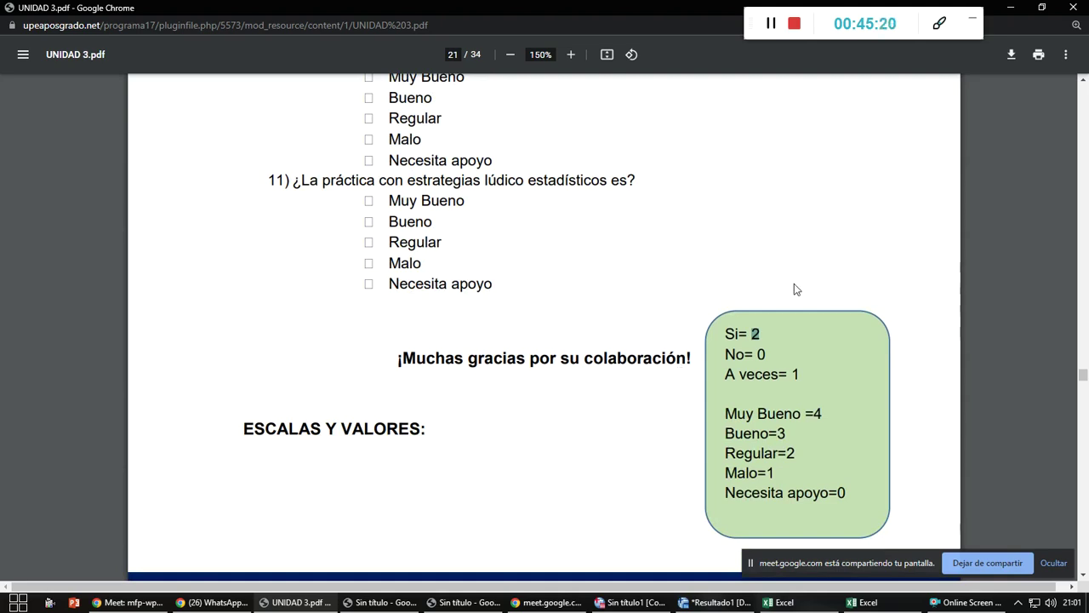
pyautogui.click(778, 323)
pyautogui.scroll(-4, 749, 306)
pyautogui.scroll(4, 749, 302)
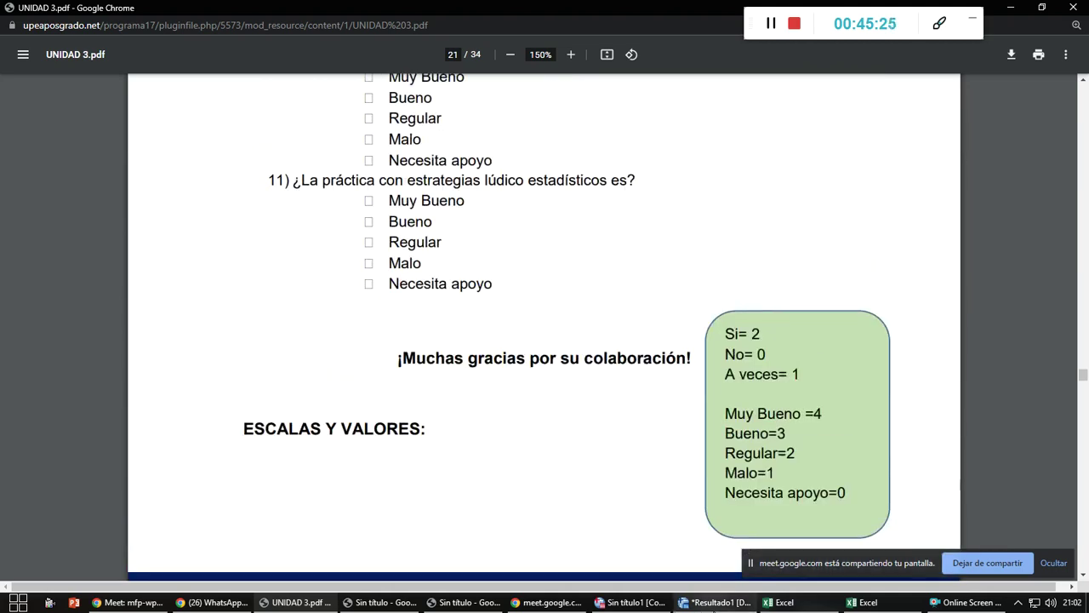
# - Switch to Excel, close its extra empty window and open the recovered BaseDatosAtlasMunicipal workbook
pyautogui.click(783, 602)
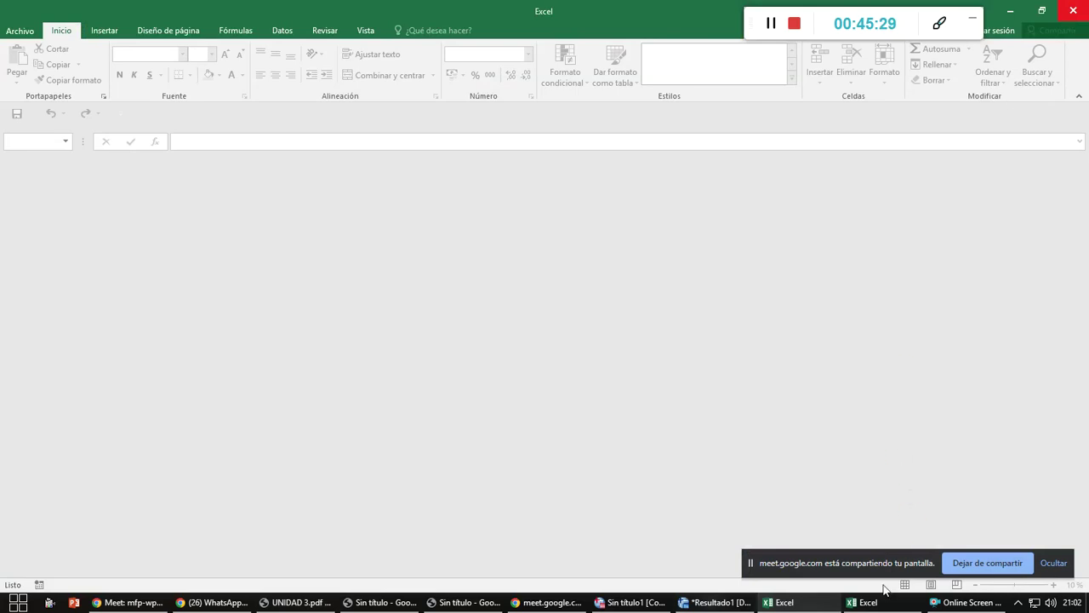
pyautogui.click(1072, 12)
pyautogui.click(875, 603)
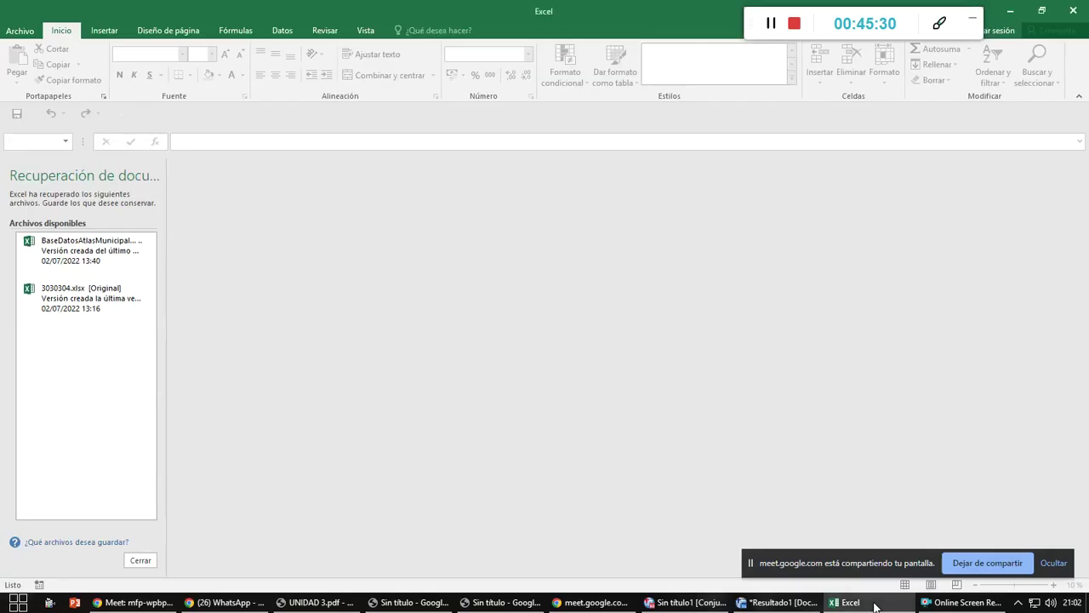
pyautogui.click(72, 259)
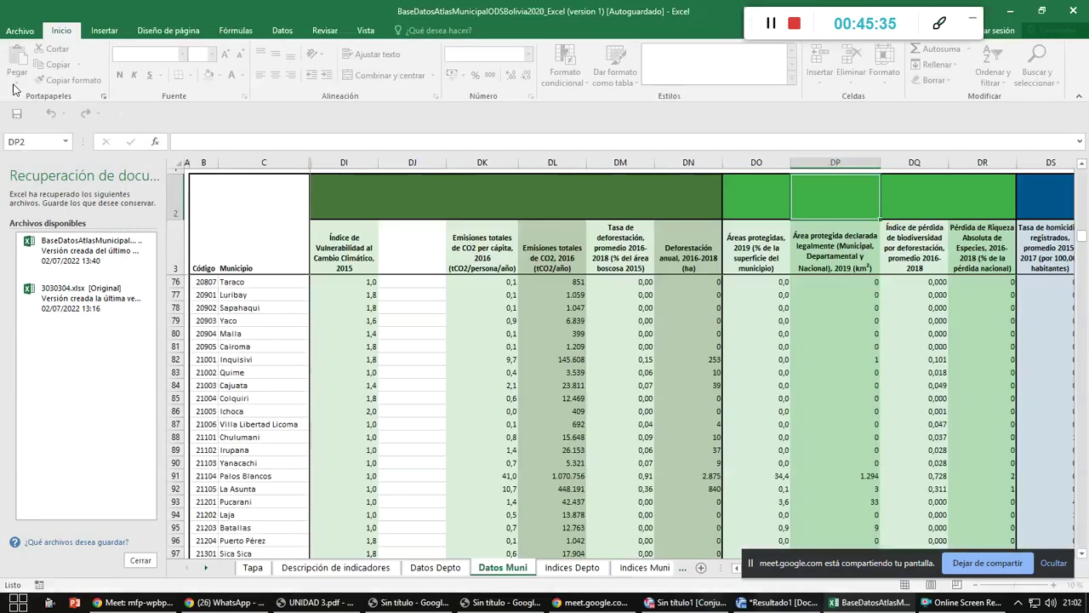
# - Create a new blank workbook and set its zoom to 130%
pyautogui.click(17, 32)
pyautogui.click(23, 94)
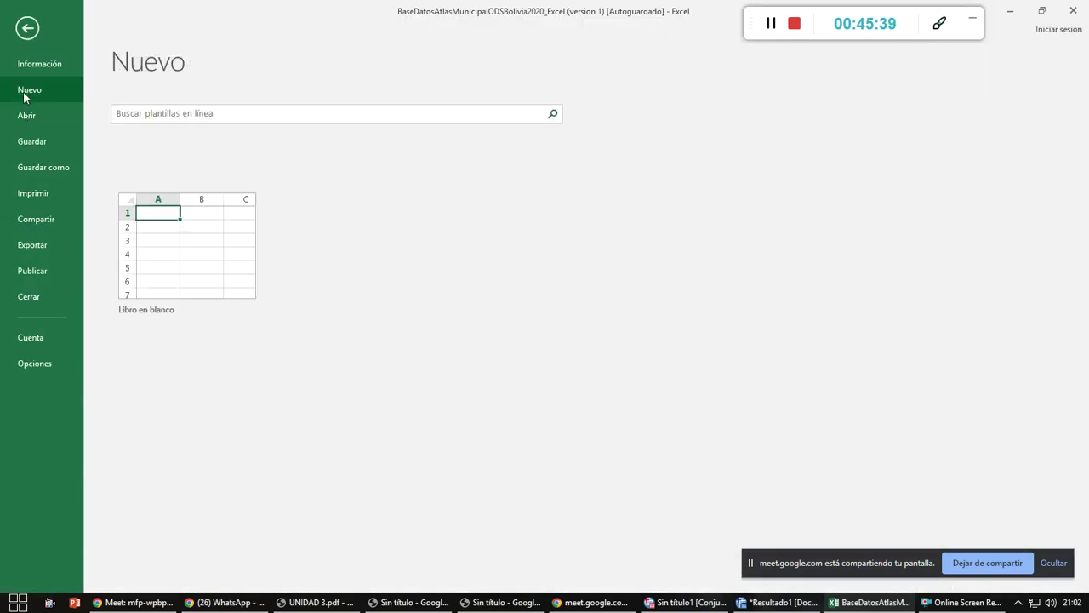
pyautogui.click(173, 290)
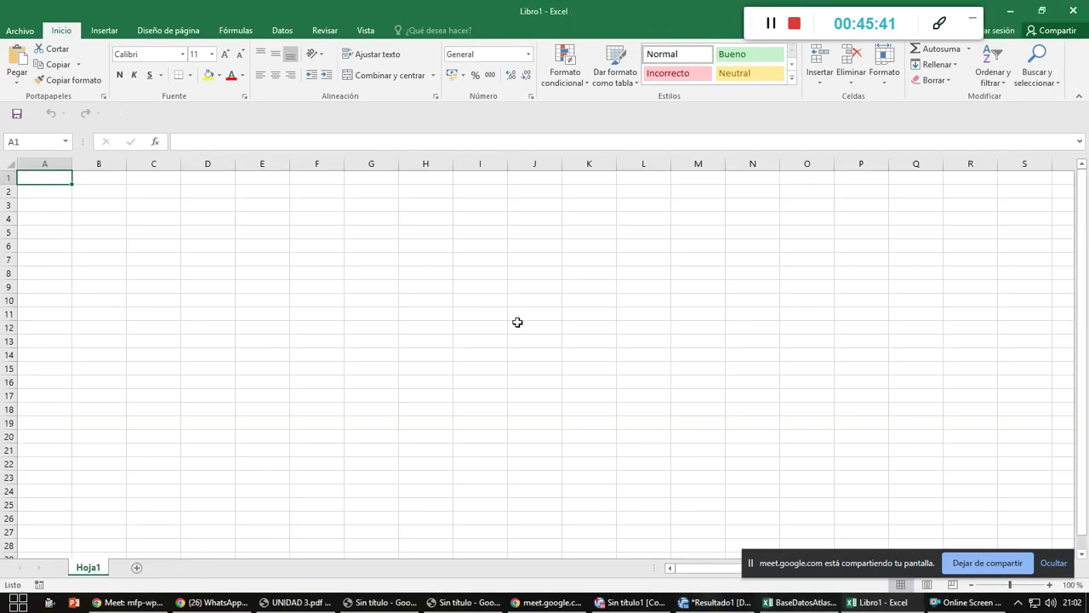
pyautogui.click(1050, 585)
pyautogui.click(1050, 585)
pyautogui.click(1050, 585)
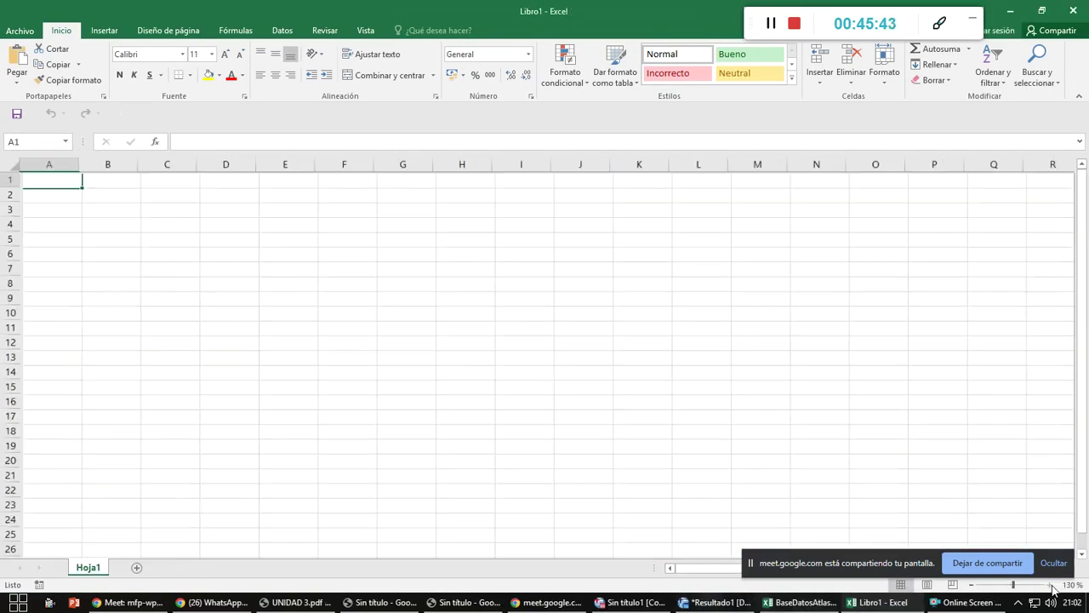
# - Enter the question headings P1 to P5 across cells A1 to E1
pyautogui.click(1051, 585)
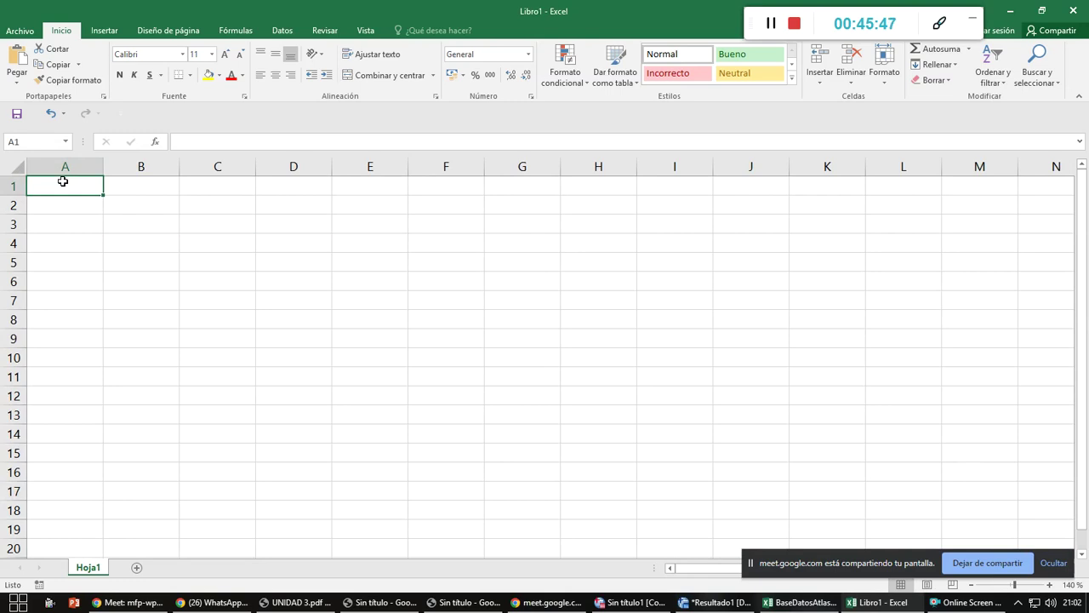
pyautogui.write('P1')
pyautogui.press('Tab')
pyautogui.write('P2')
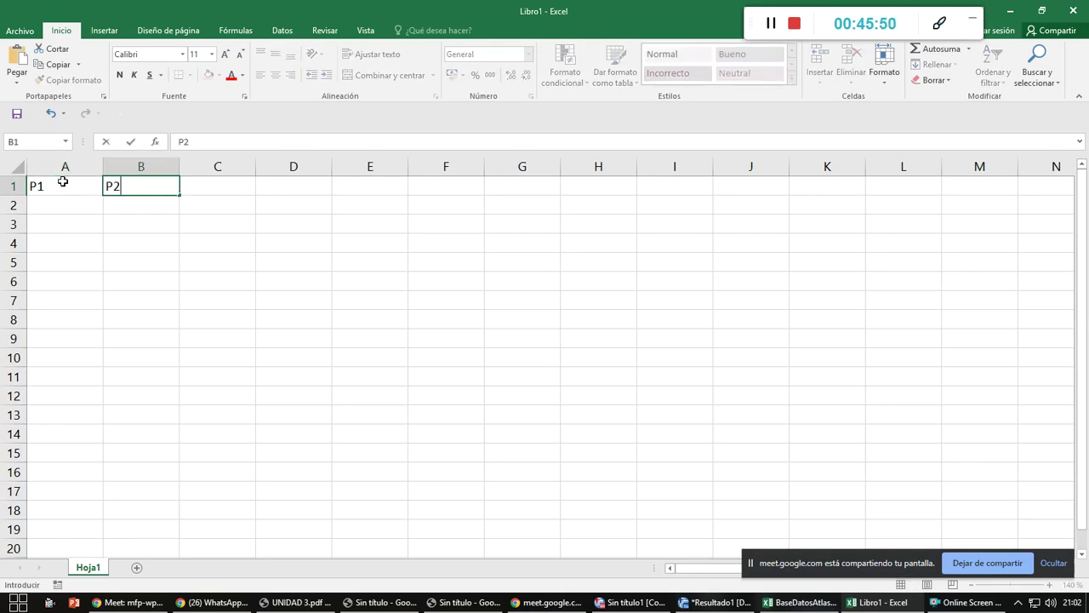
pyautogui.press('Tab')
pyautogui.write('P3')
pyautogui.press('Tab')
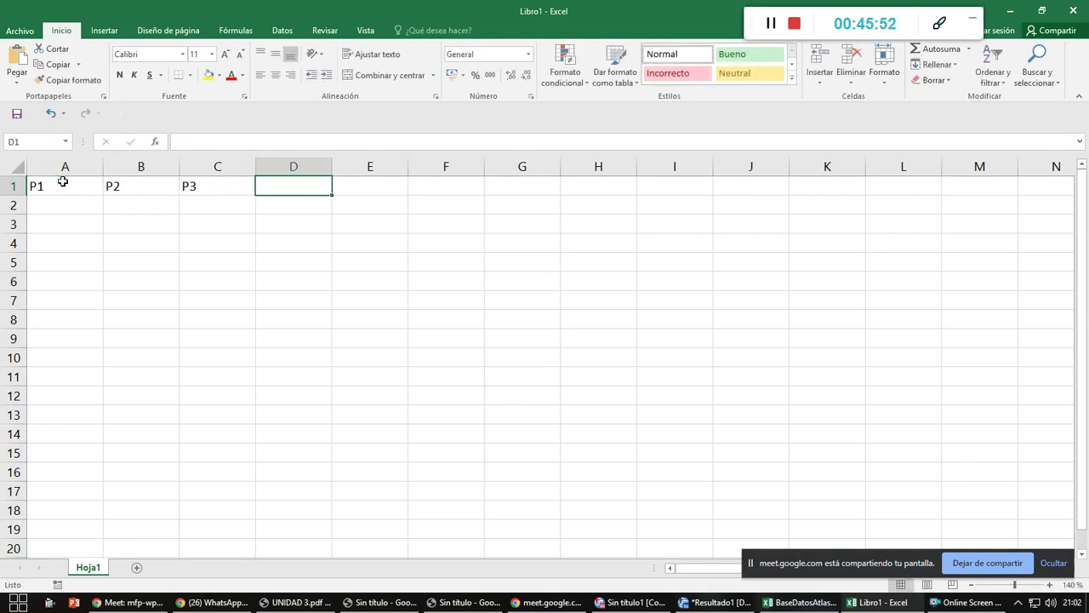
pyautogui.write('P4')
pyautogui.press('Tab')
pyautogui.write('P5')
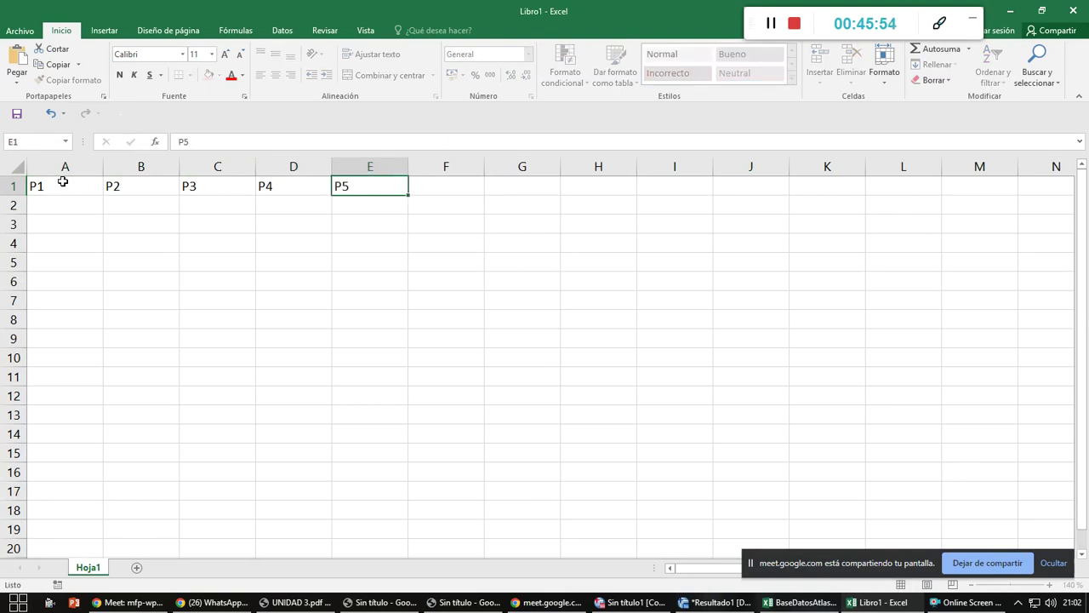
# - Continue the question headings with P6 to P10 in cells F1 to J1
pyautogui.press('Tab')
pyautogui.write('P6')
pyautogui.press('Tab')
pyautogui.write('P7')
pyautogui.press('Tab')
pyautogui.write('P8')
pyautogui.press('Tab')
pyautogui.write('P9')
pyautogui.press('Tab')
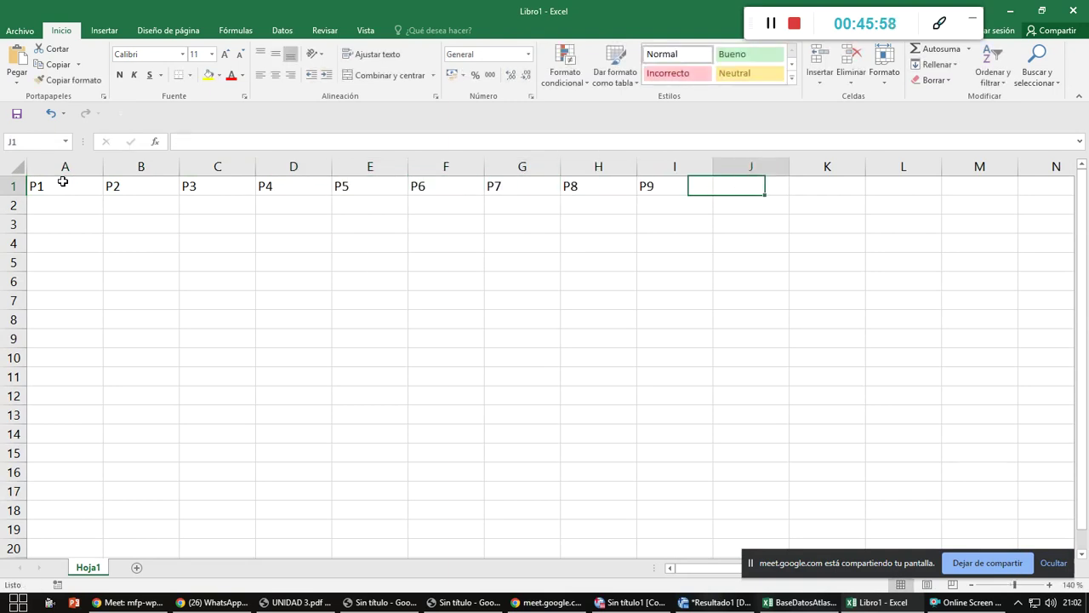
pyautogui.write('P')
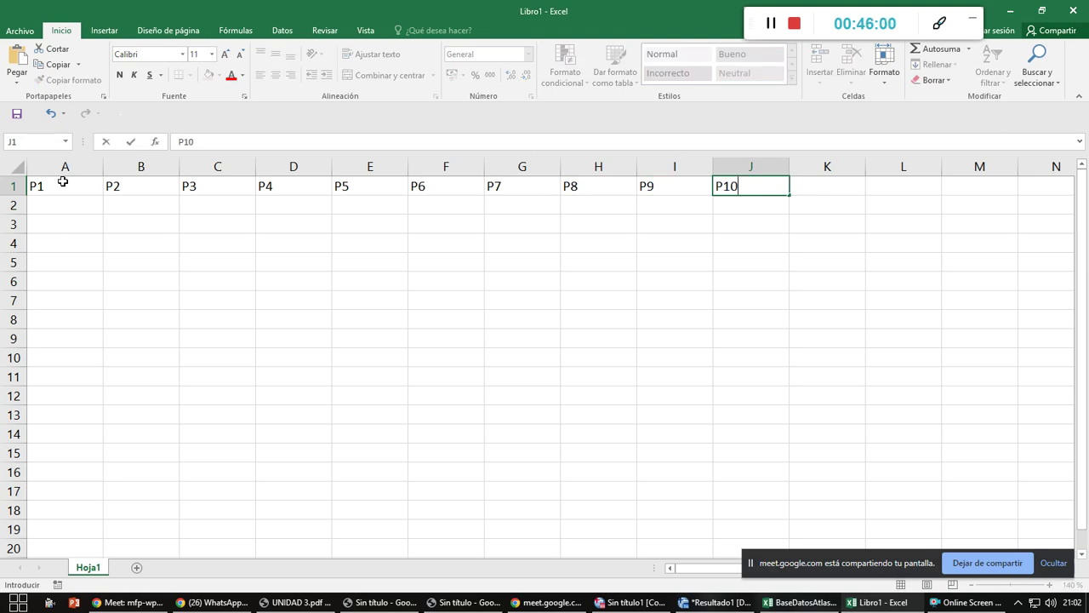
pyautogui.write('10')
pyautogui.click(822, 190)
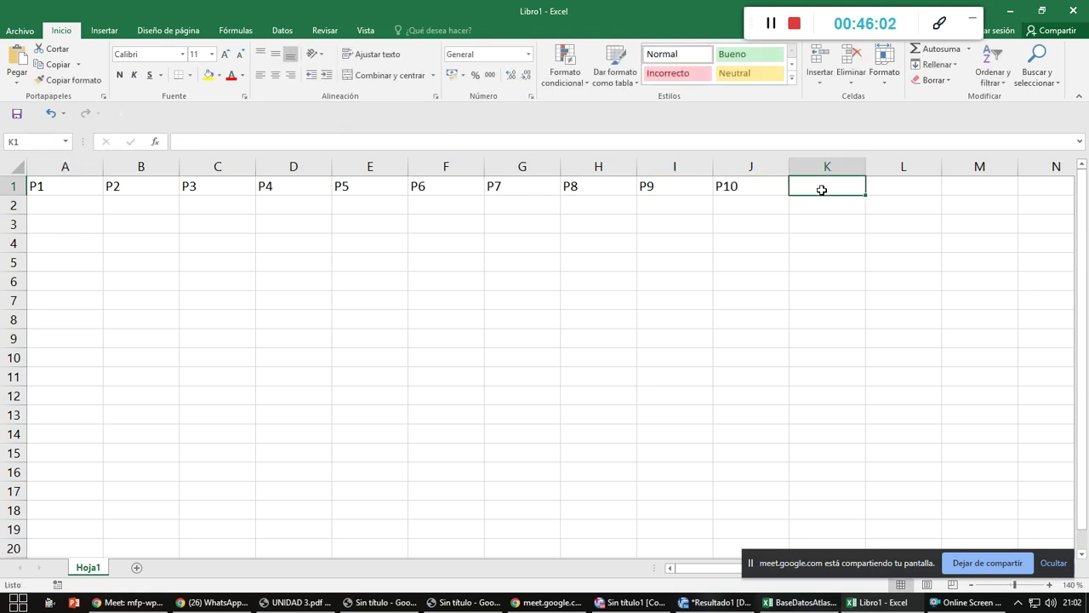
# - Complete the heading row with P11 to P15 in cells K1 to O1
pyautogui.write('P11')
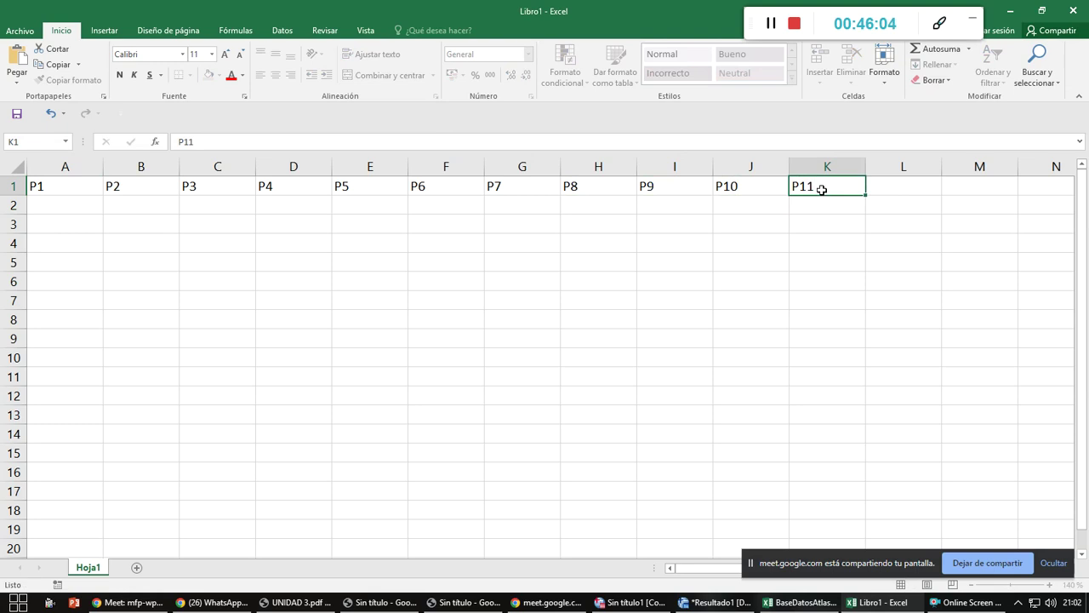
pyautogui.press('Tab')
pyautogui.write('P12')
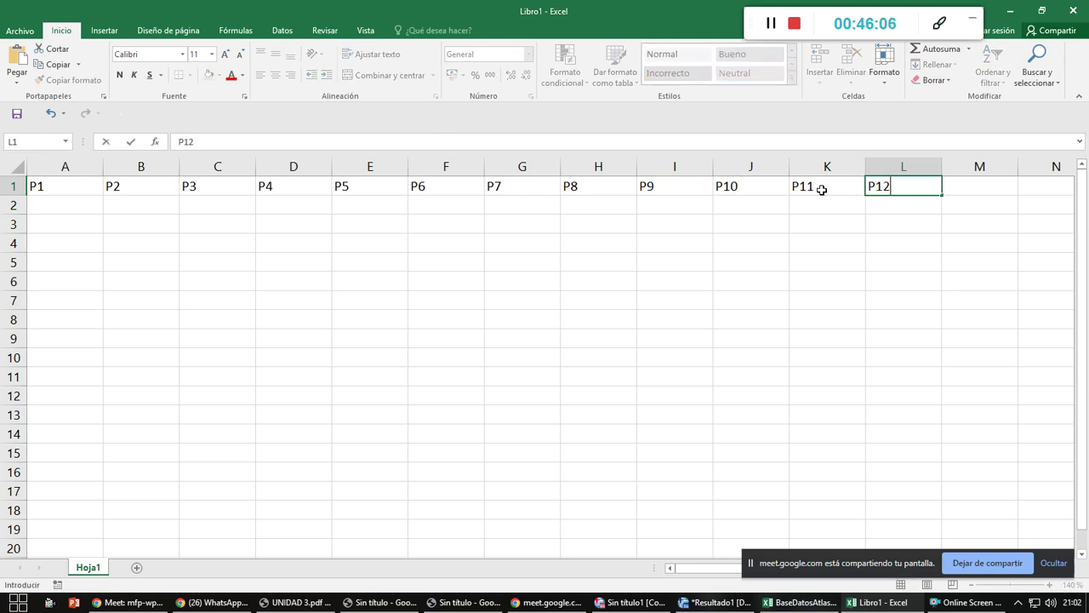
pyautogui.press('Tab')
pyautogui.write('P13')
pyautogui.press('Tab')
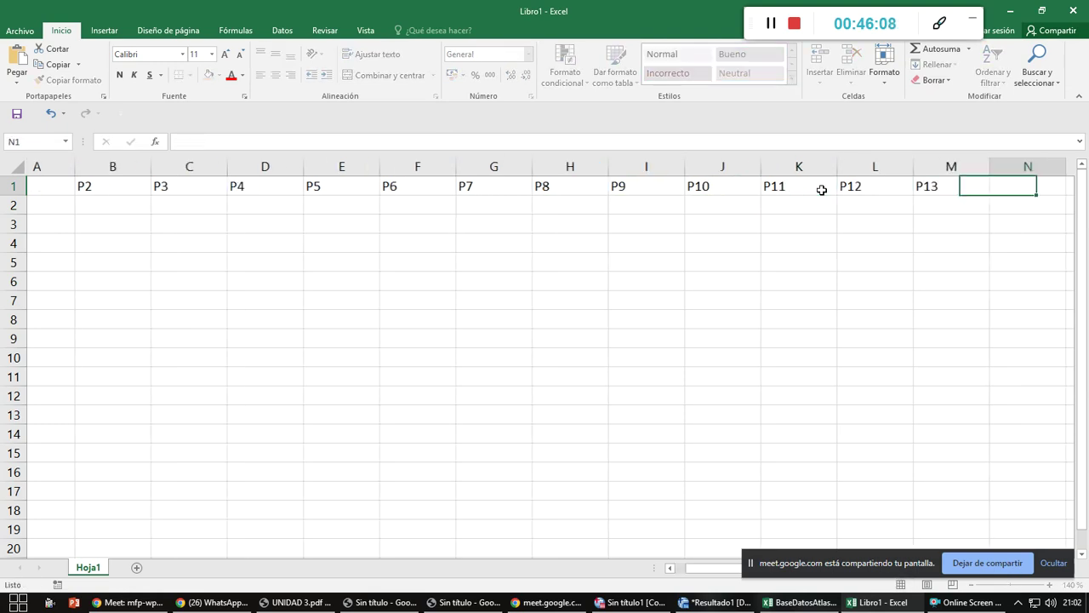
pyautogui.write('P14')
pyautogui.press('Tab')
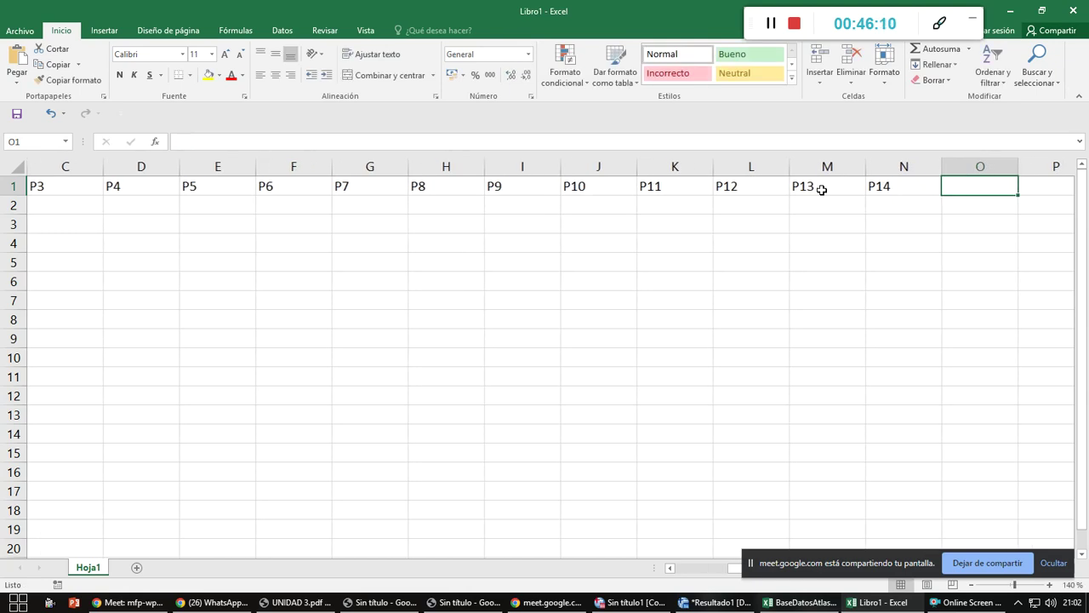
pyautogui.write('P1')
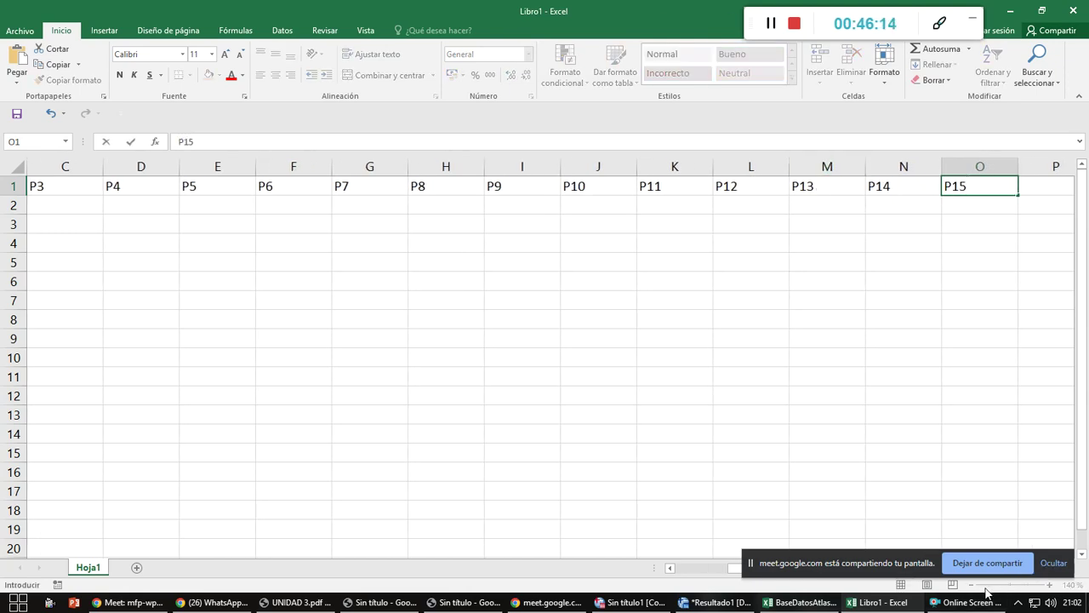
pyautogui.write('5')
pyautogui.moveTo(881, 569); pyautogui.dragTo(517, 23)
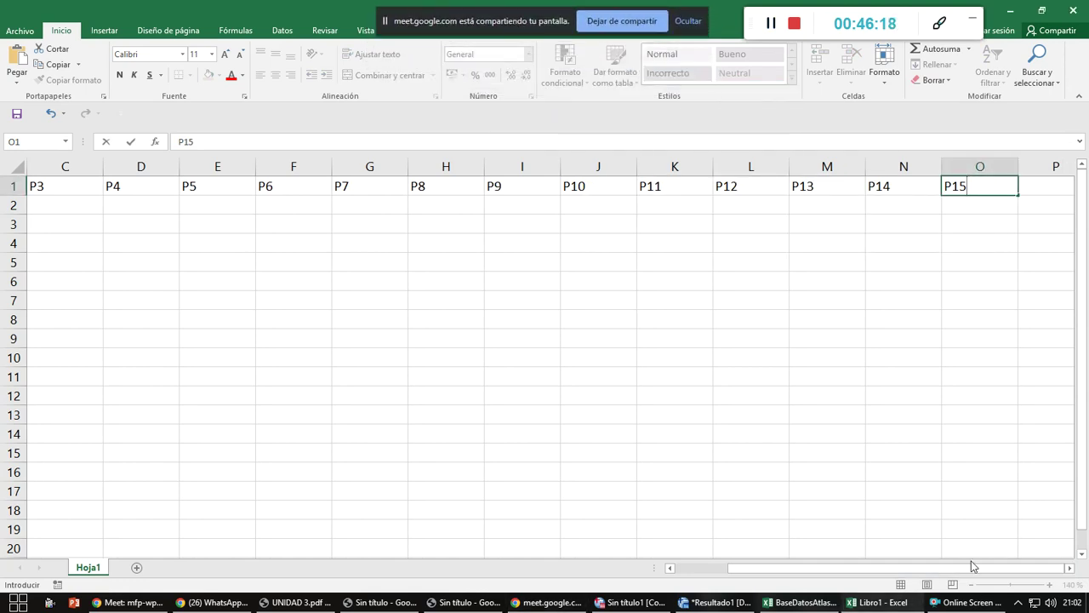
pyautogui.click(831, 302)
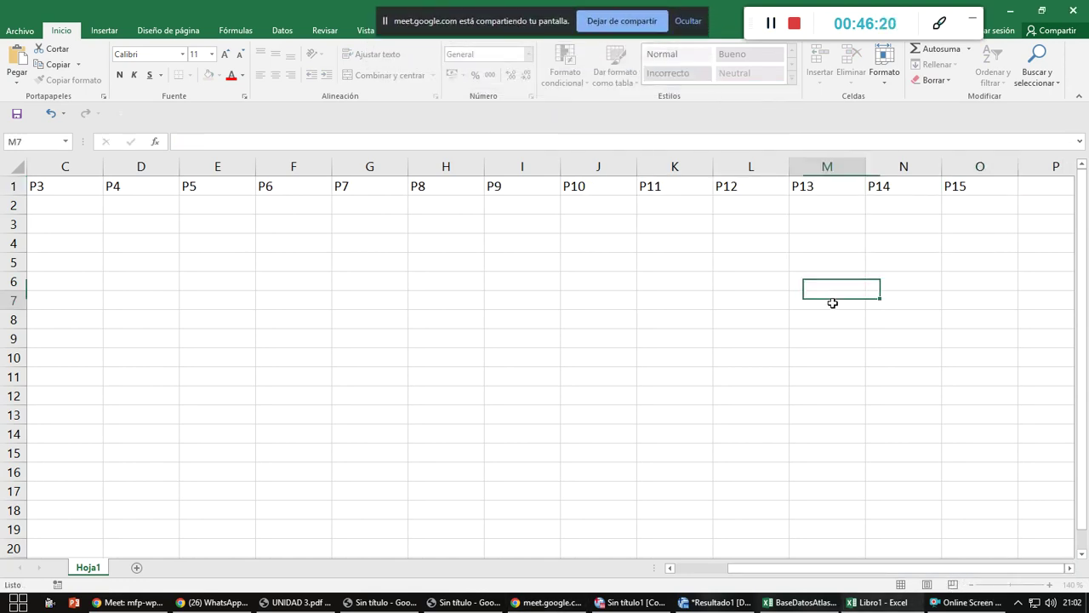
# - Set the sheet zoom to 100% and insert an empty column before the P1 column
pyautogui.click(971, 586)
pyautogui.click(972, 586)
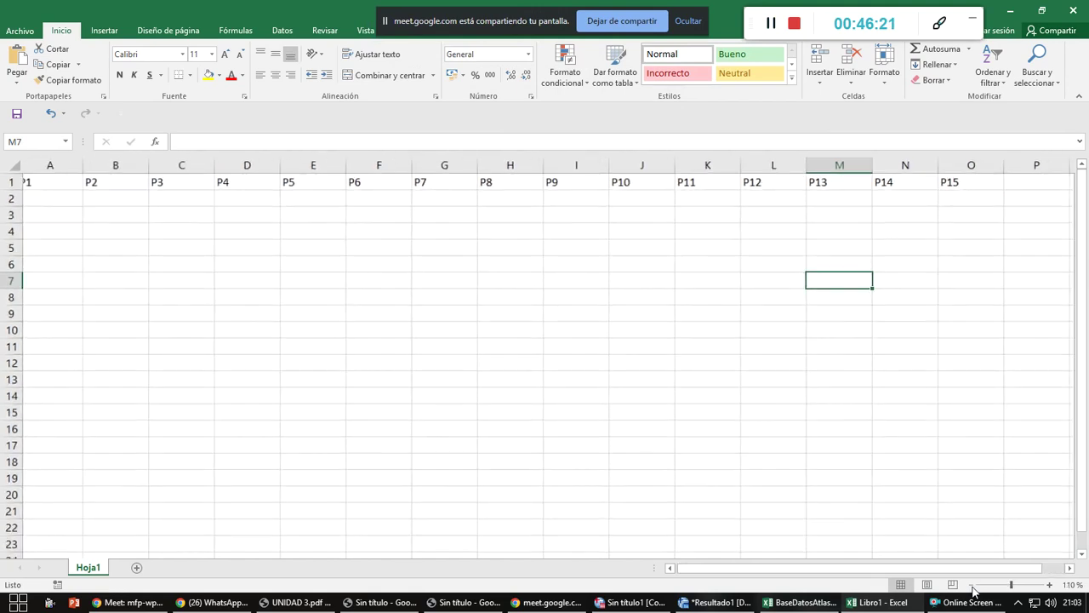
pyautogui.click(971, 586)
pyautogui.click(972, 586)
pyautogui.moveTo(909, 568); pyautogui.dragTo(910, 571)
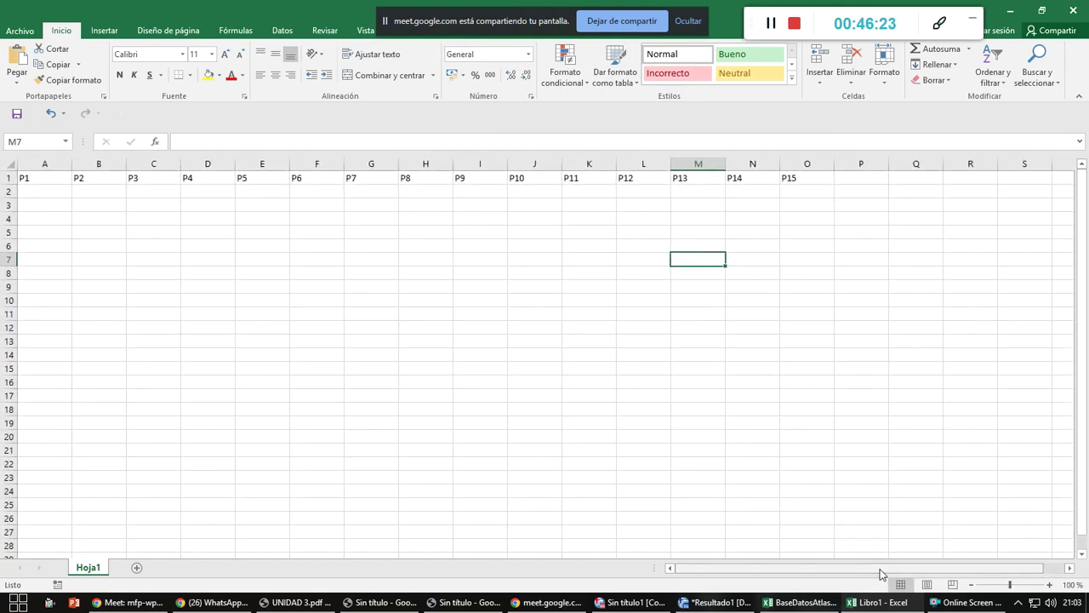
pyautogui.click(41, 190)
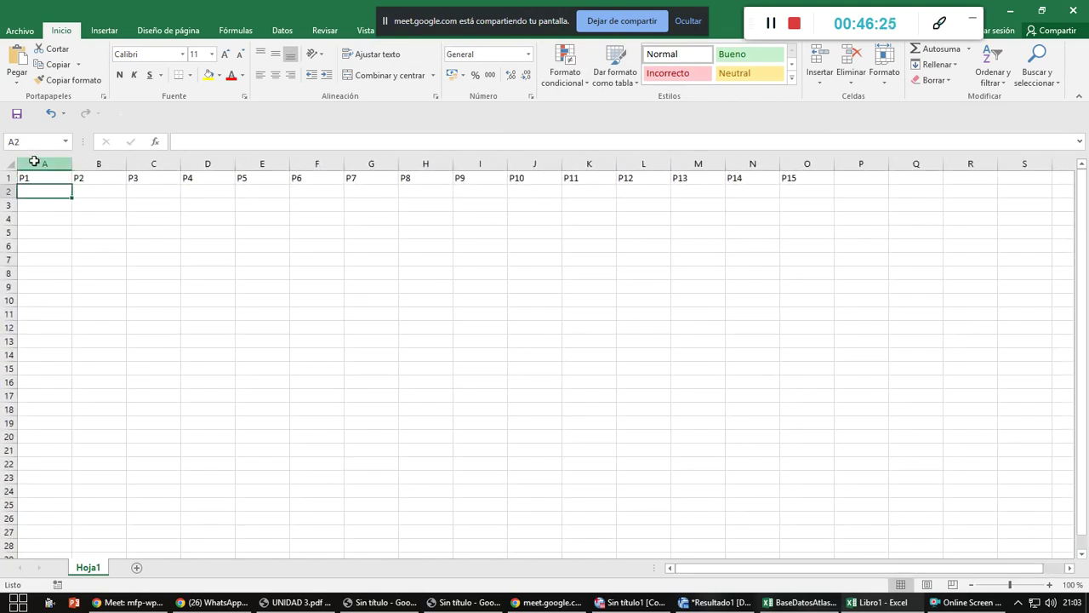
pyautogui.click(36, 164)
pyautogui.rightClick(35, 162)
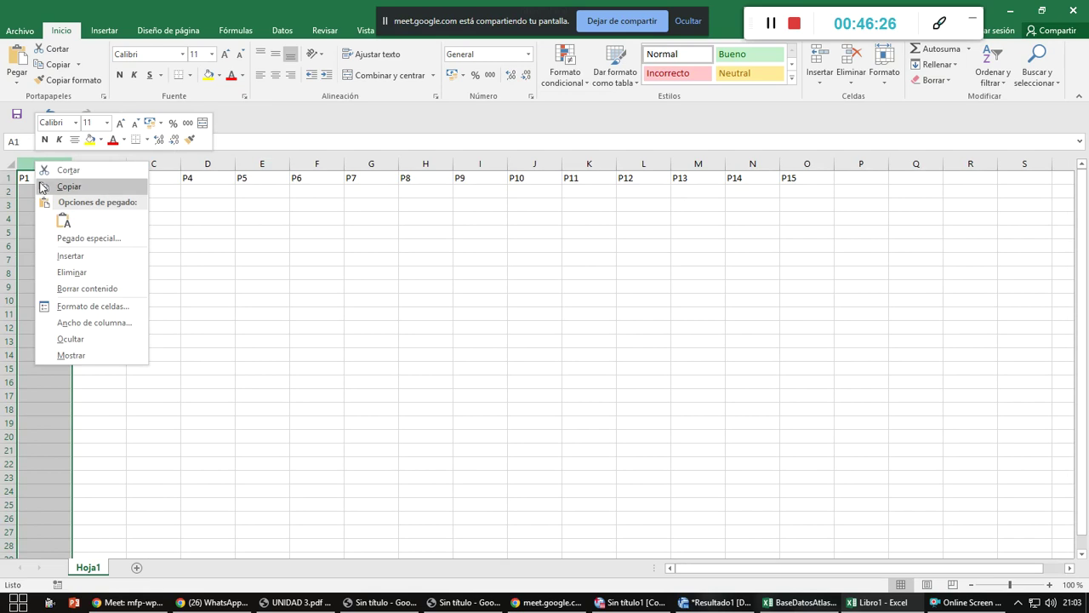
pyautogui.click(62, 259)
pyautogui.click(53, 179)
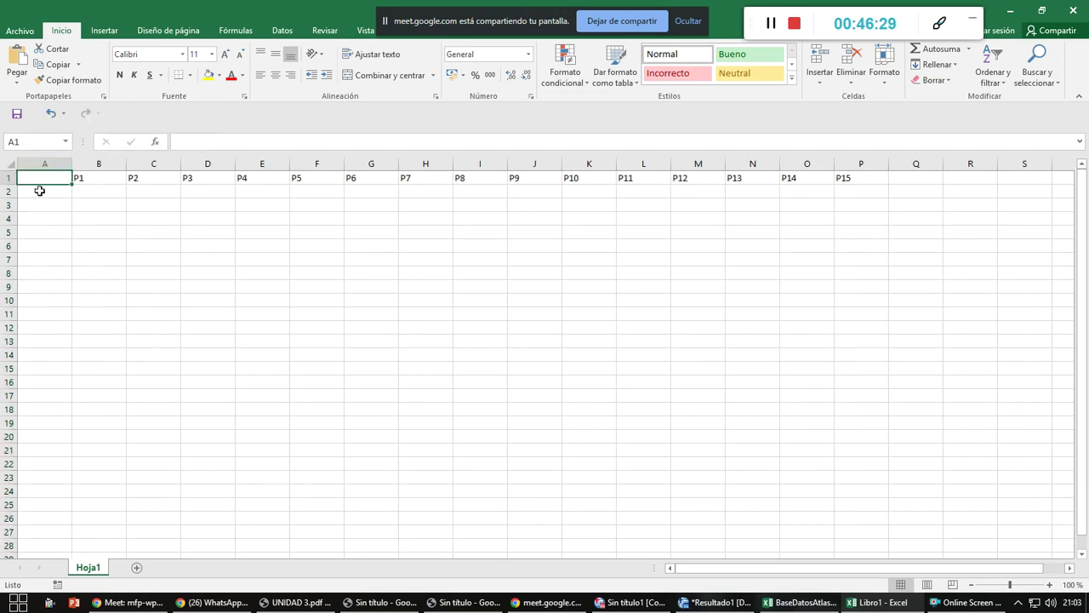
# - Enter the row label SUJETO 1 in cell A2
pyautogui.click(41, 192)
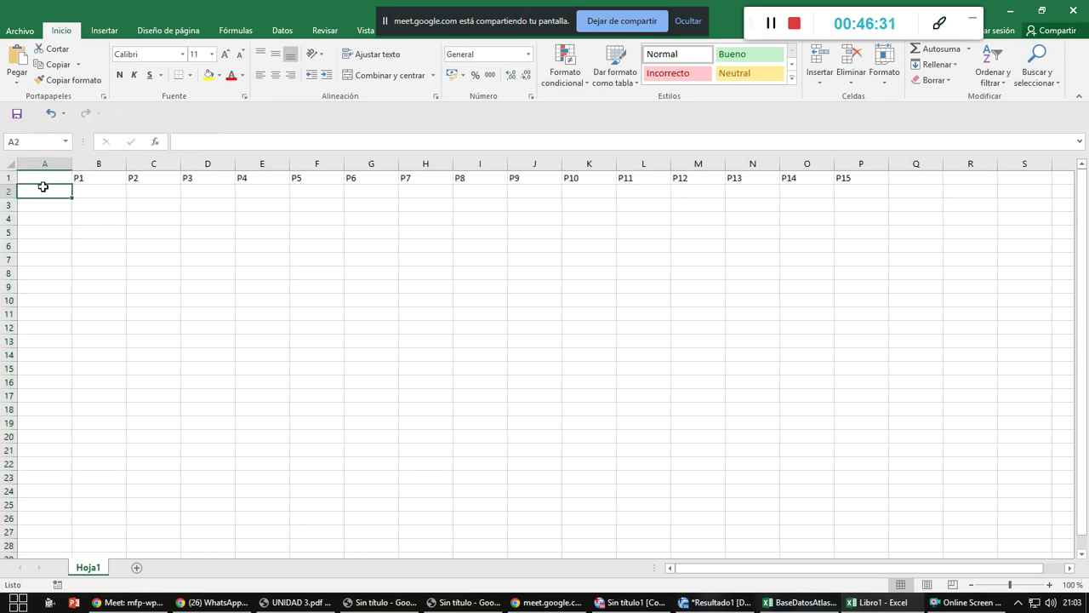
pyautogui.click(44, 205)
pyautogui.moveTo(45, 218); pyautogui.dragTo(51, 229)
pyautogui.click(92, 181)
pyautogui.click(97, 192)
pyautogui.click(60, 192)
pyautogui.write('AUJETO 1')
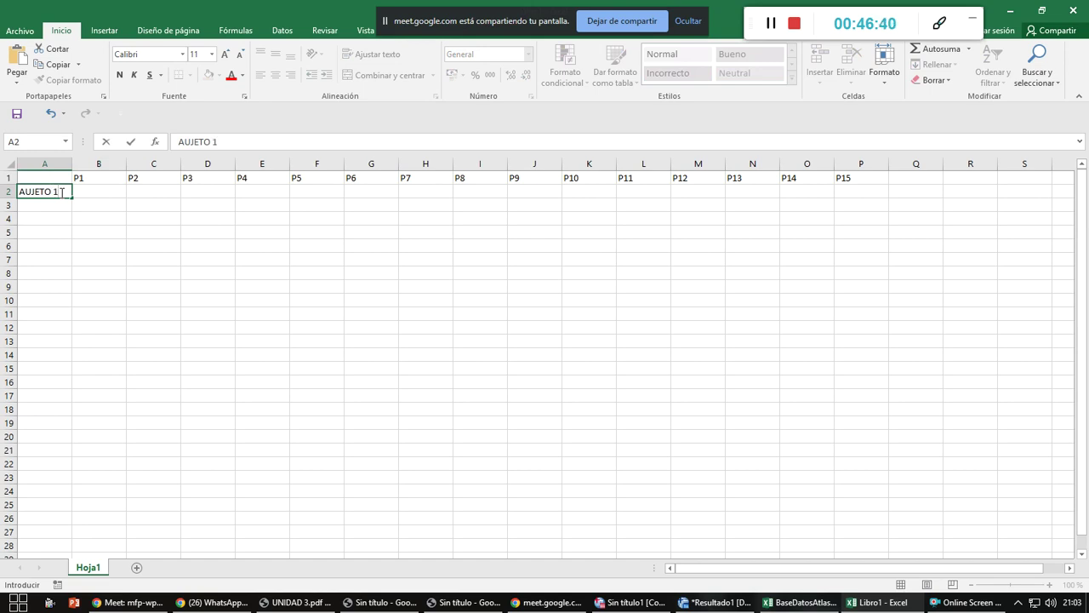
pyautogui.press('BackSpace')
pyautogui.press('BackSpace')
pyautogui.press('BackSpace')
pyautogui.press('BackSpace')
pyautogui.press('BackSpace')
pyautogui.press('BackSpace')
pyautogui.press('Return')
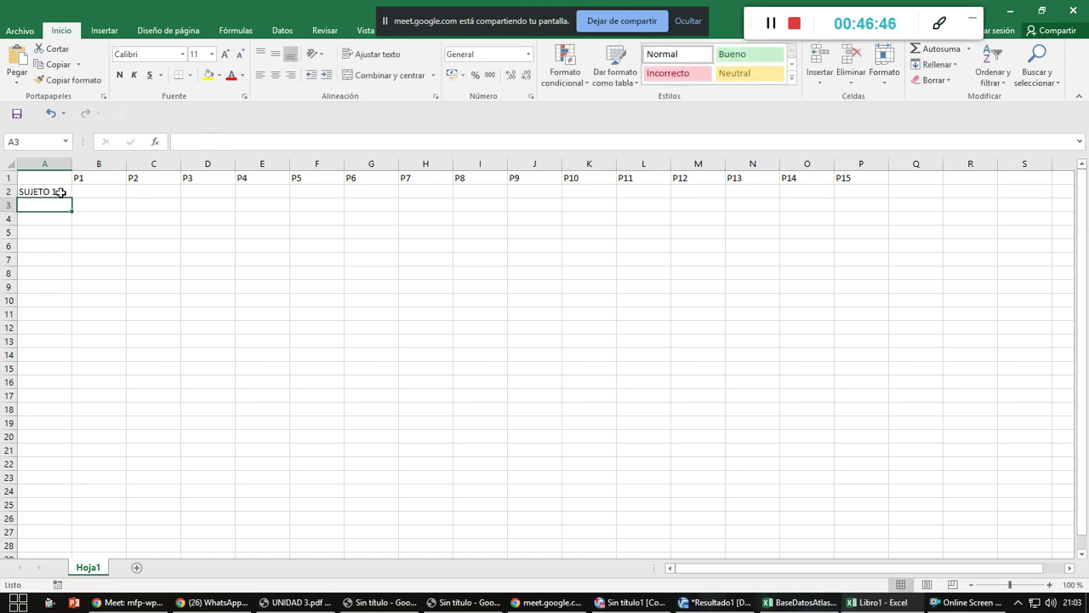
# - Add SUJETO 2 and SUJETO 3 below, and extend the label series down to SUJETO 15 in A16
pyautogui.write('SUJETO 2')
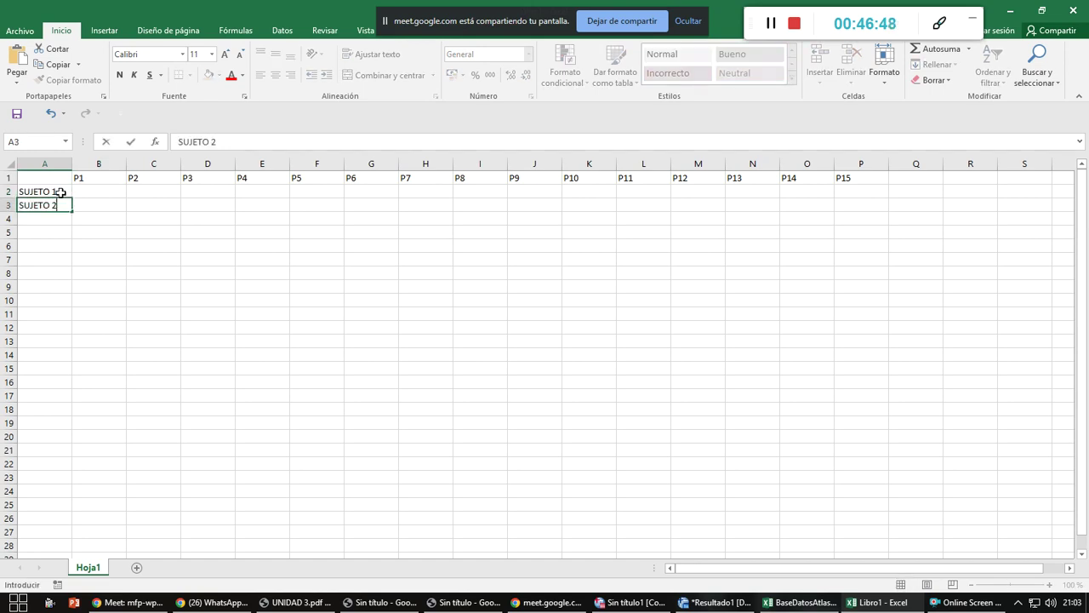
pyautogui.press('Return')
pyautogui.write('SUJETO')
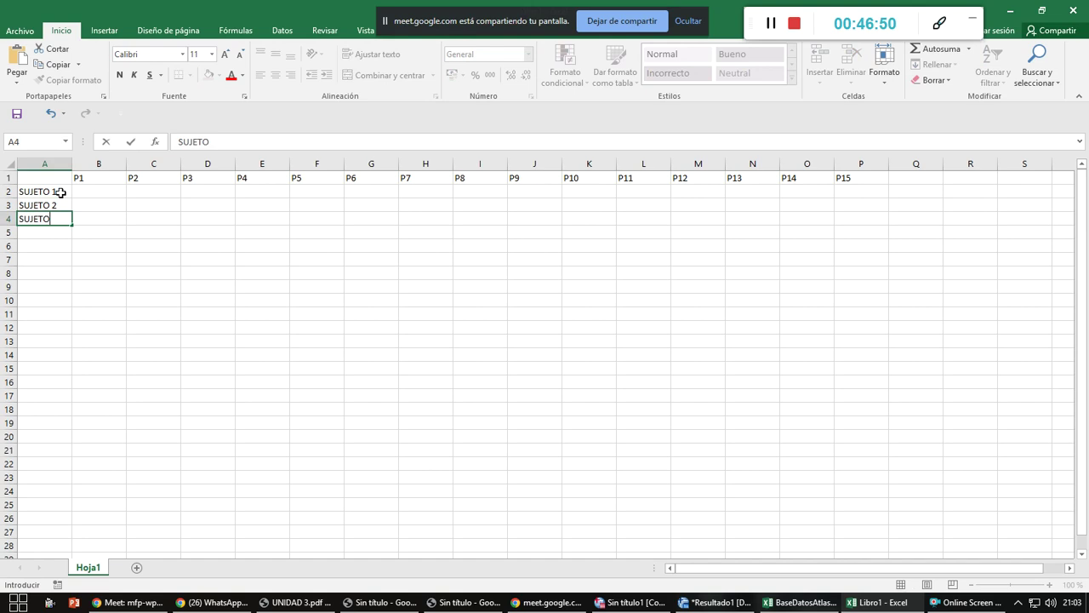
pyautogui.write(' 3')
pyautogui.press('Return')
pyautogui.moveTo(61, 194); pyautogui.dragTo(75, 395)
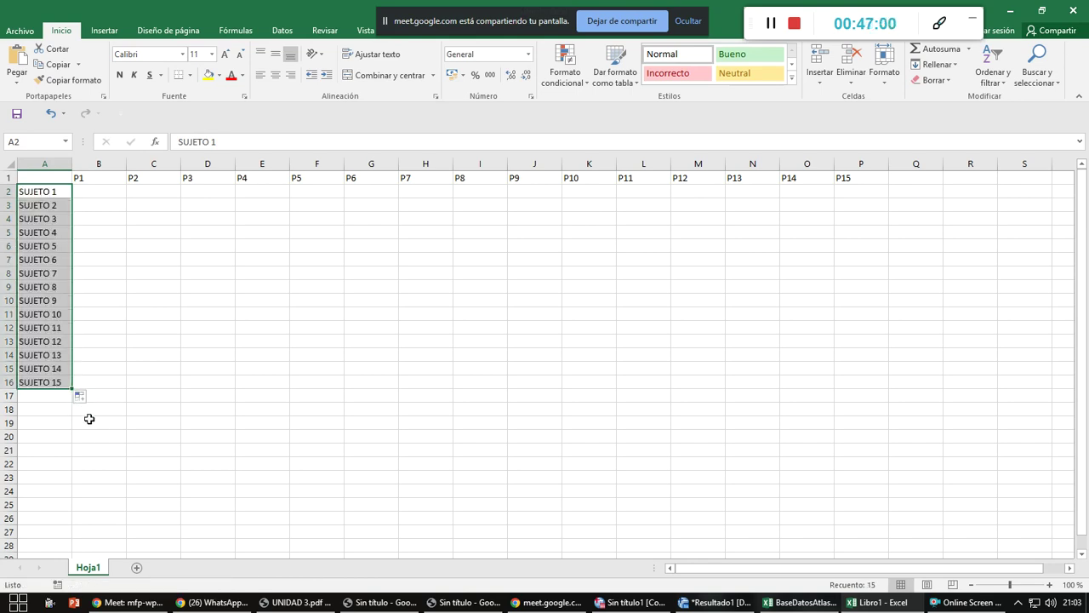
# - Apply all borders to the table range A1:P16
pyautogui.click(122, 194)
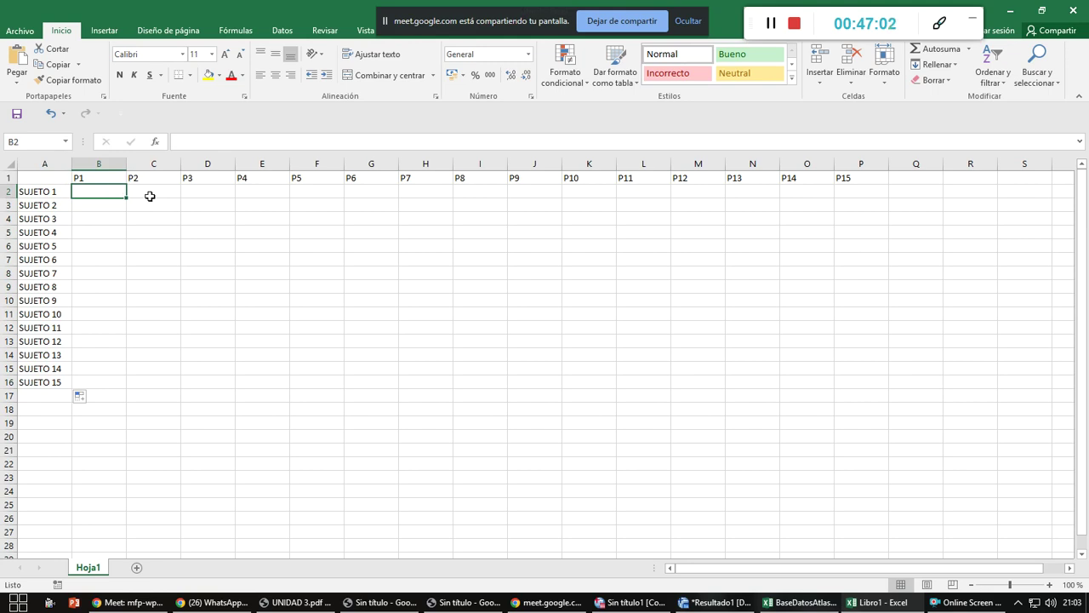
pyautogui.moveTo(54, 177); pyautogui.dragTo(870, 381)
pyautogui.click(189, 75)
pyautogui.click(186, 192)
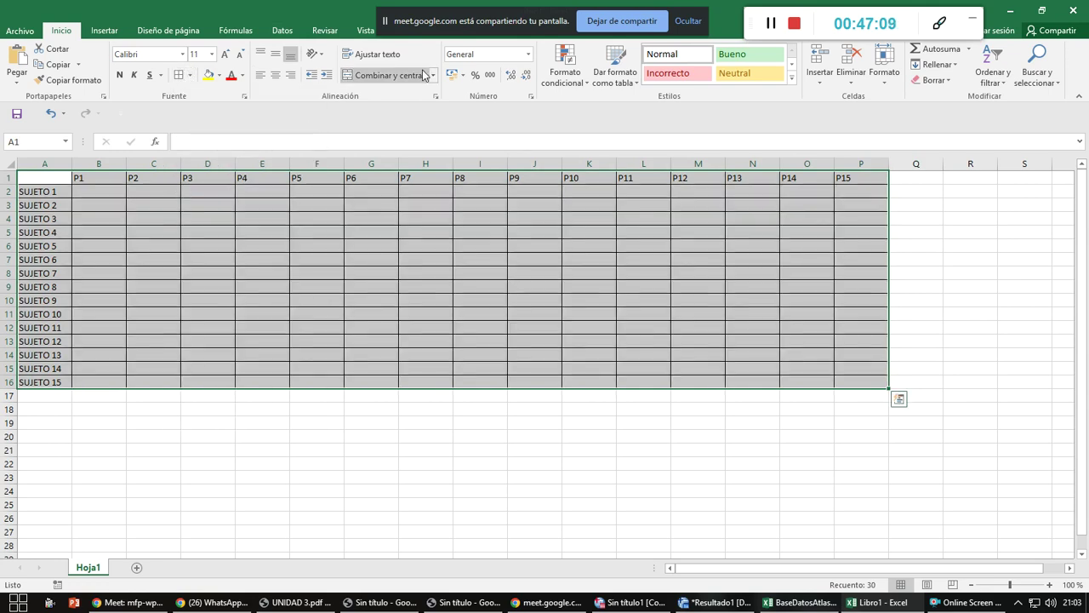
# - Centre the contents of the whole table and set its font size to 14
pyautogui.click(276, 75)
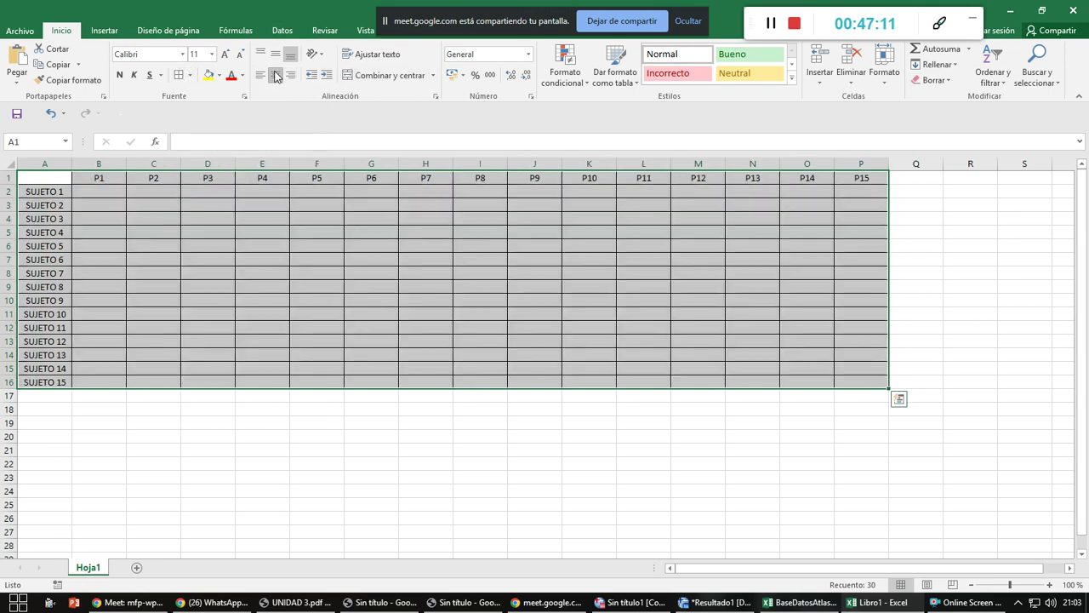
pyautogui.click(226, 55)
pyautogui.click(226, 54)
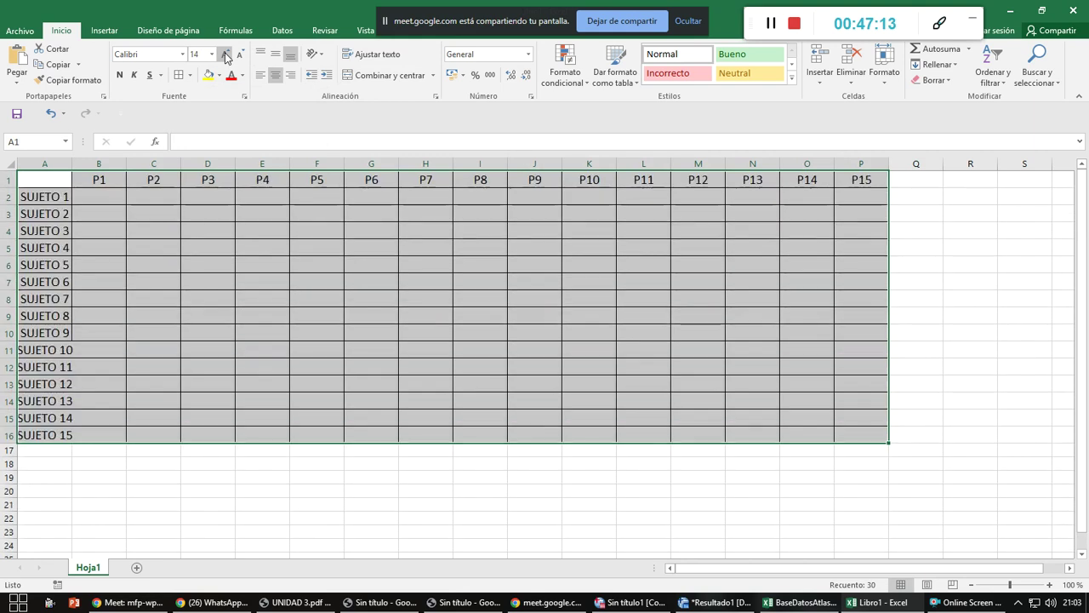
pyautogui.click(207, 75)
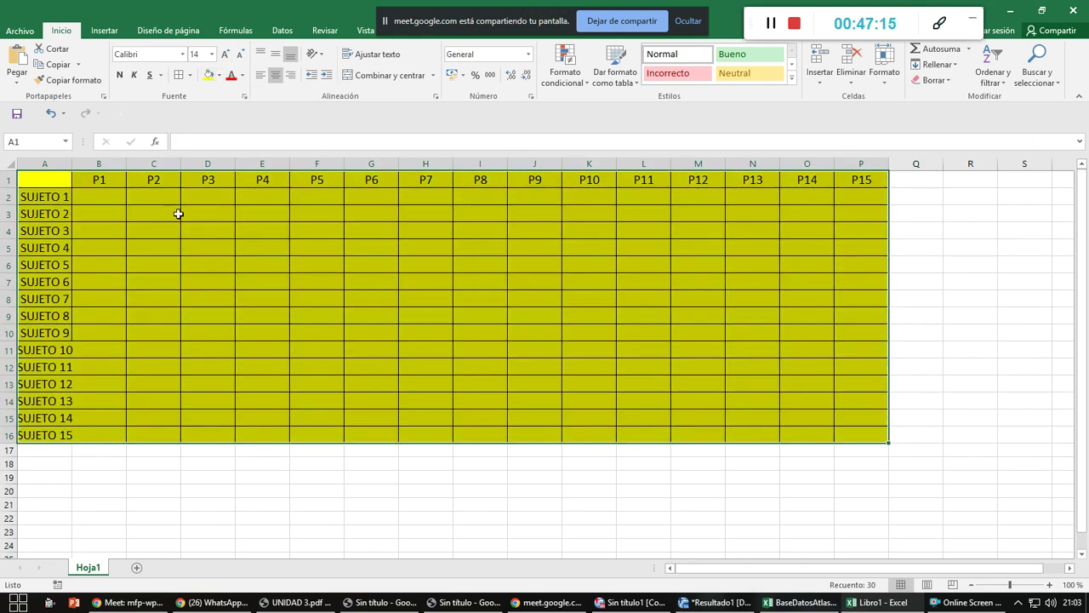
pyautogui.click(222, 76)
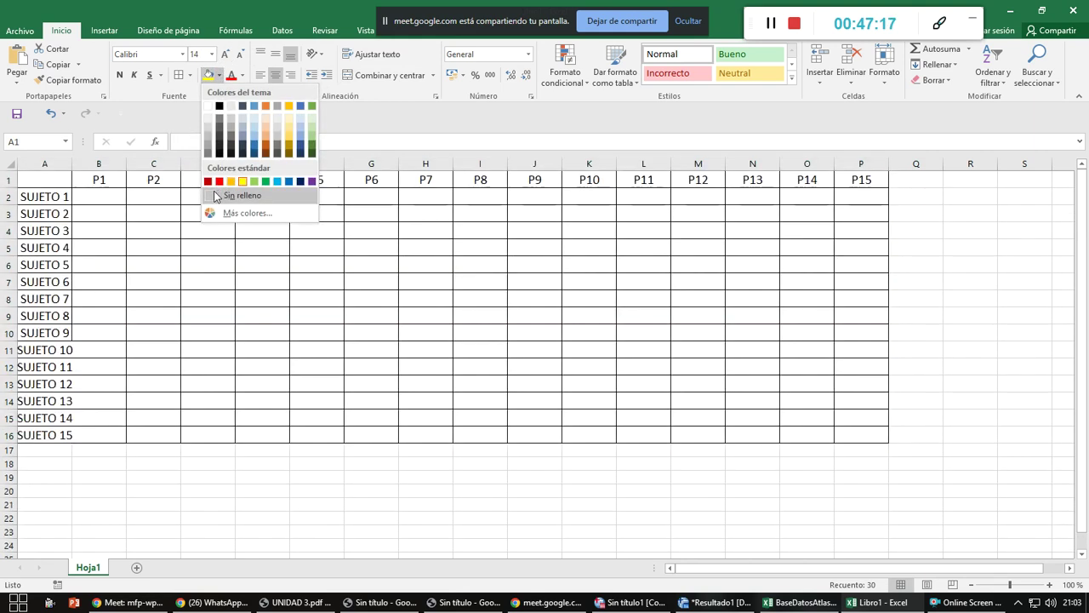
pyautogui.click(218, 196)
pyautogui.click(53, 230)
# - Make the heading row A1:P1 bold and fill it with light orange
pyautogui.moveTo(54, 178); pyautogui.dragTo(852, 172)
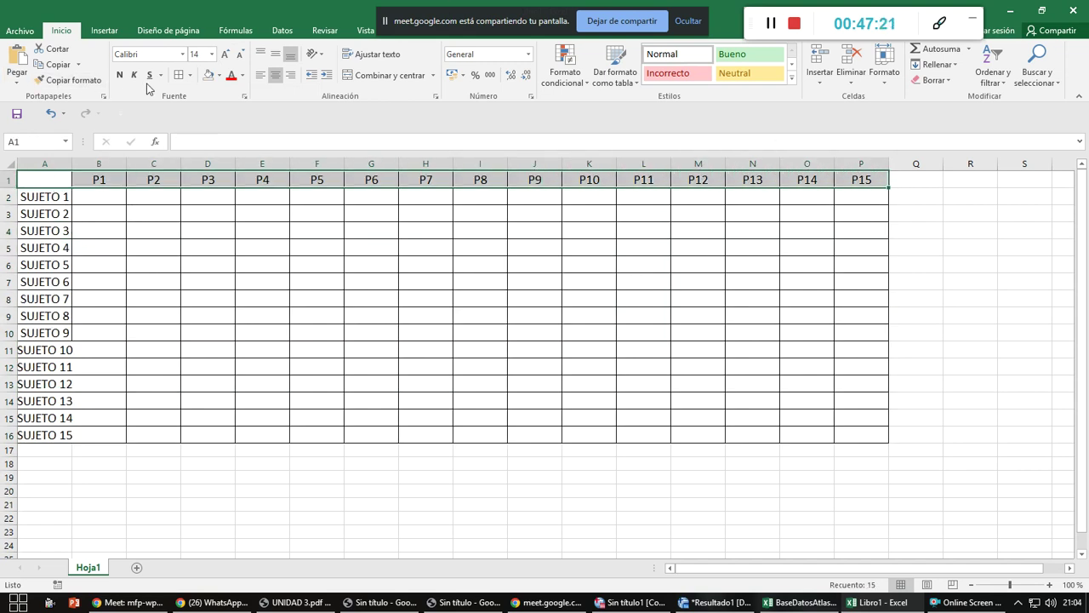
pyautogui.click(119, 75)
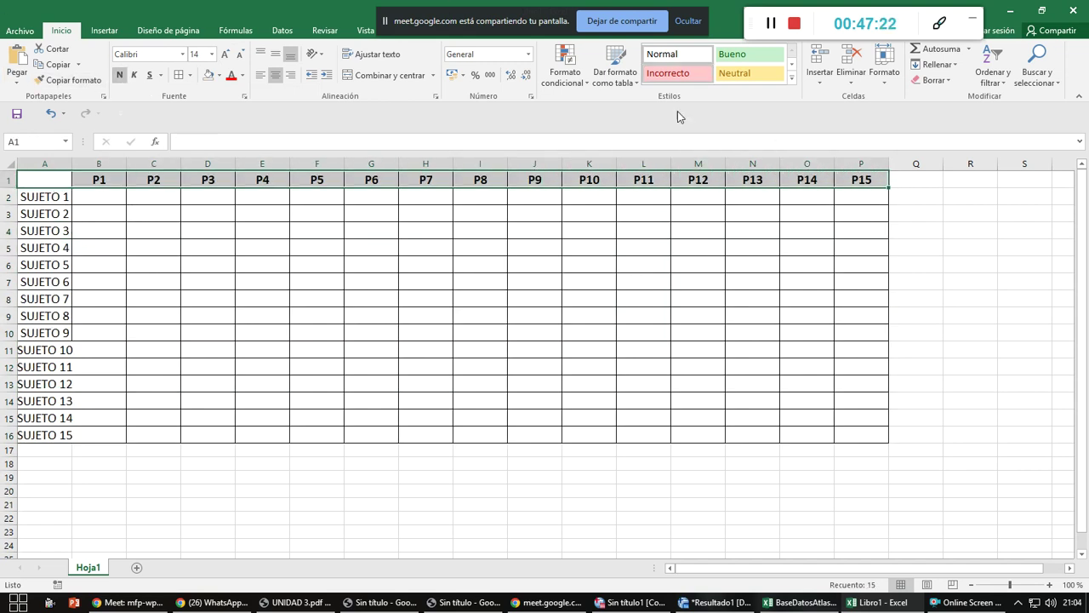
pyautogui.click(219, 74)
pyautogui.click(265, 139)
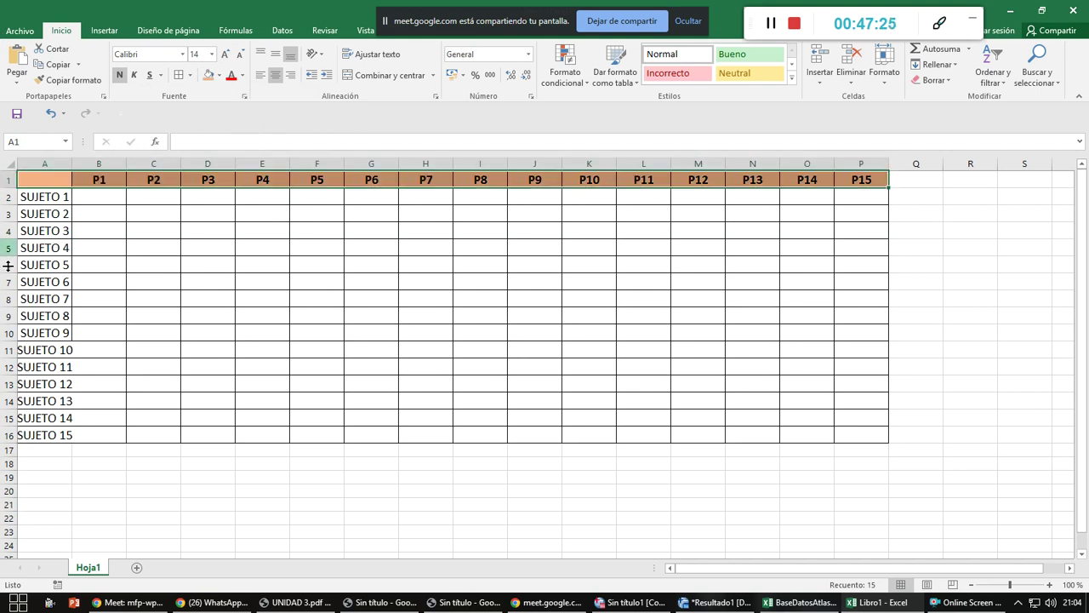
# - Fill the subject labels A2:A16 with light orange and widen column A until the longest labels fit
pyautogui.moveTo(41, 205); pyautogui.dragTo(47, 436)
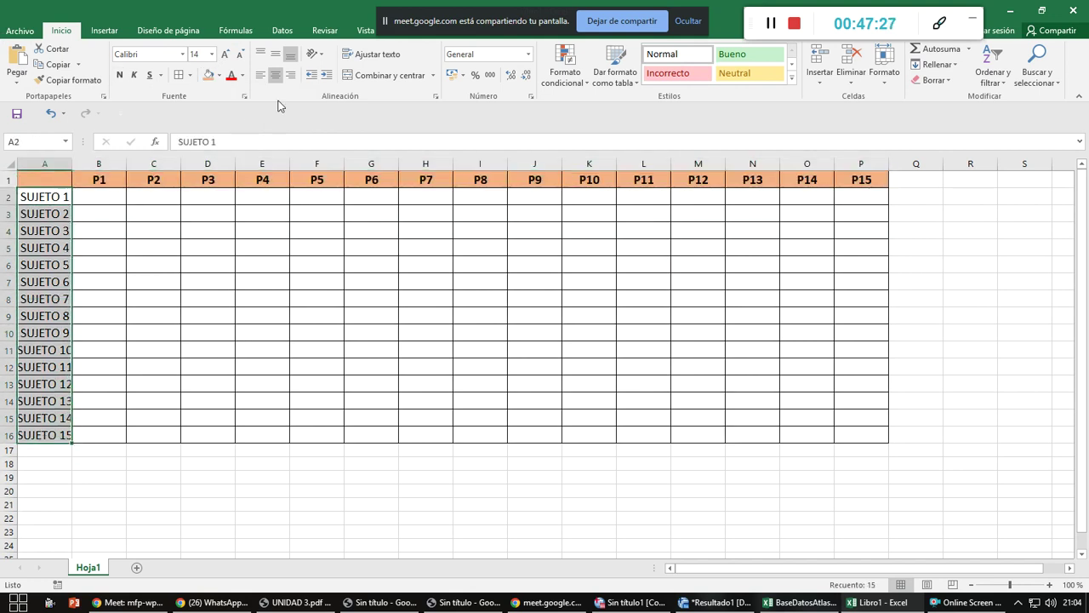
pyautogui.click(207, 75)
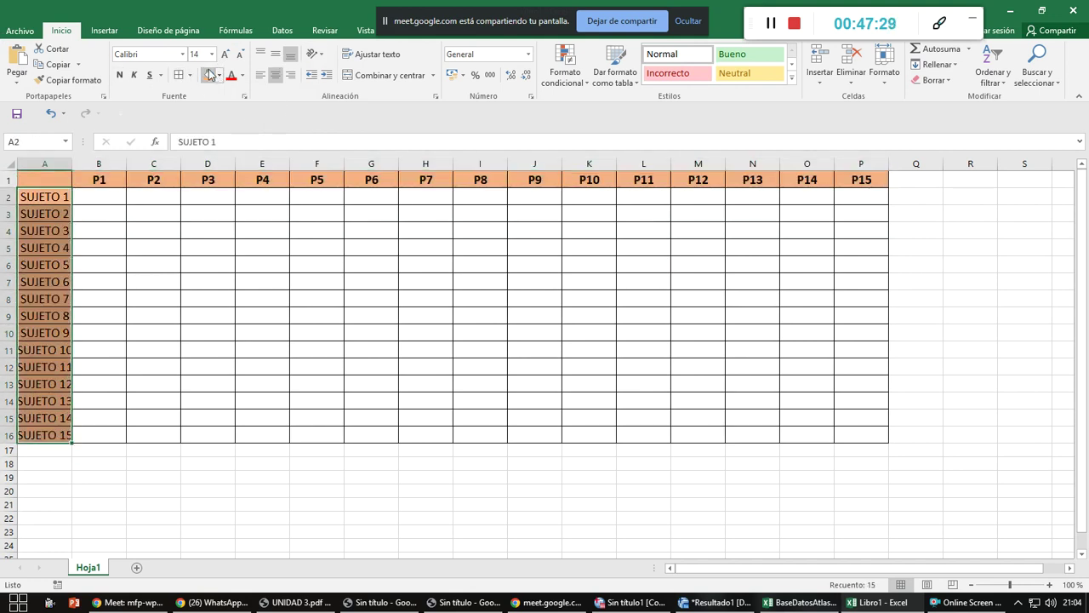
pyautogui.moveTo(73, 162); pyautogui.dragTo(82, 161)
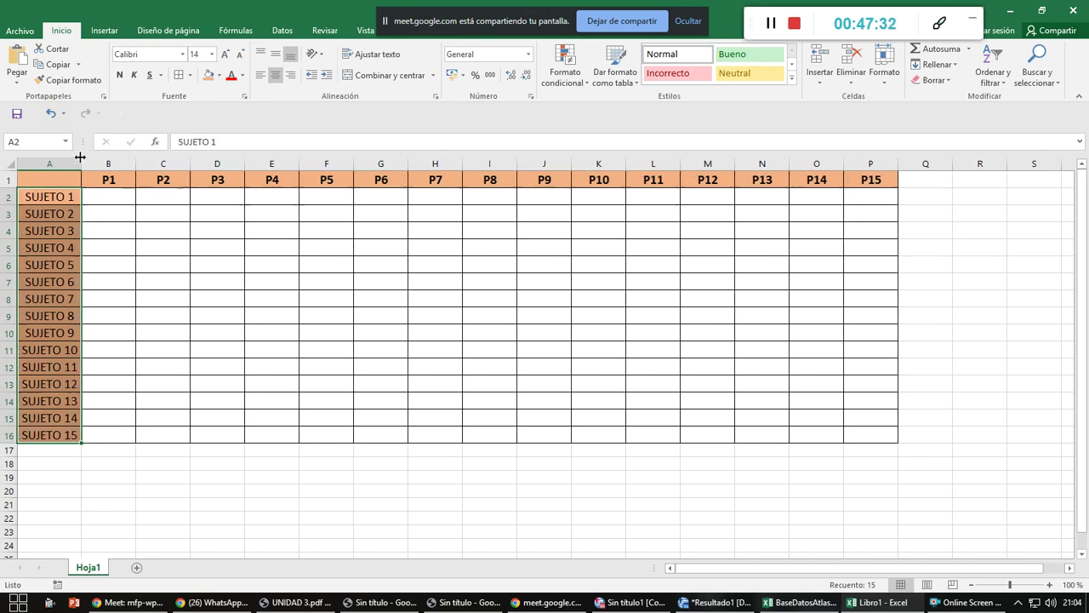
# - Enter SUJETO 1's answers for P1 to P7 as 1, 0, 1, 0, 1, 1, 1
pyautogui.click(108, 196)
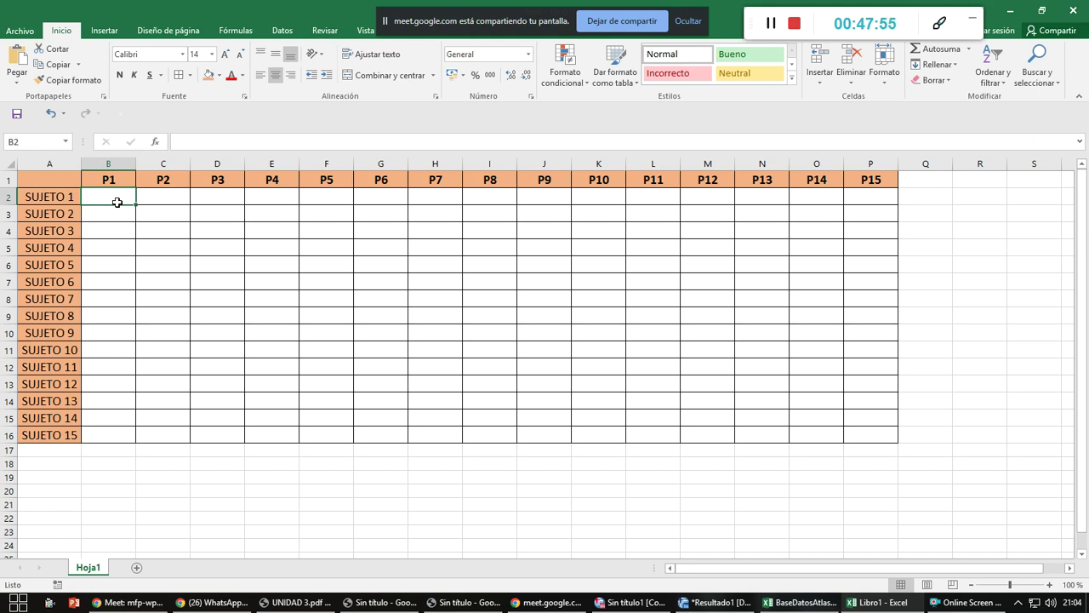
pyautogui.write('1')
pyautogui.press('Tab')
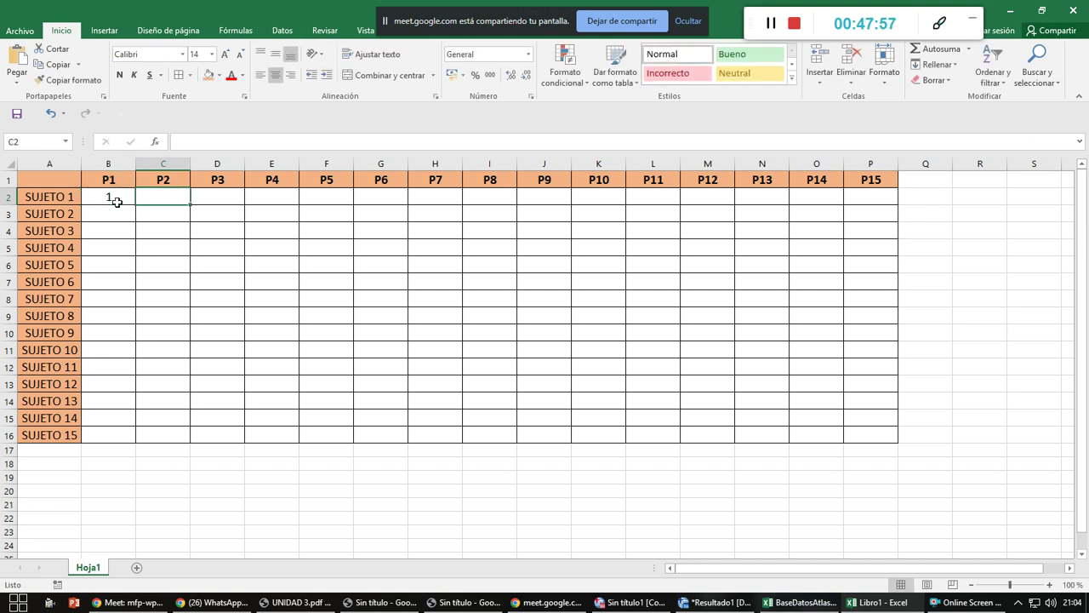
pyautogui.write('0')
pyautogui.press('Tab')
pyautogui.write('1')
pyautogui.press('Tab')
pyautogui.write('0')
pyautogui.press('Tab')
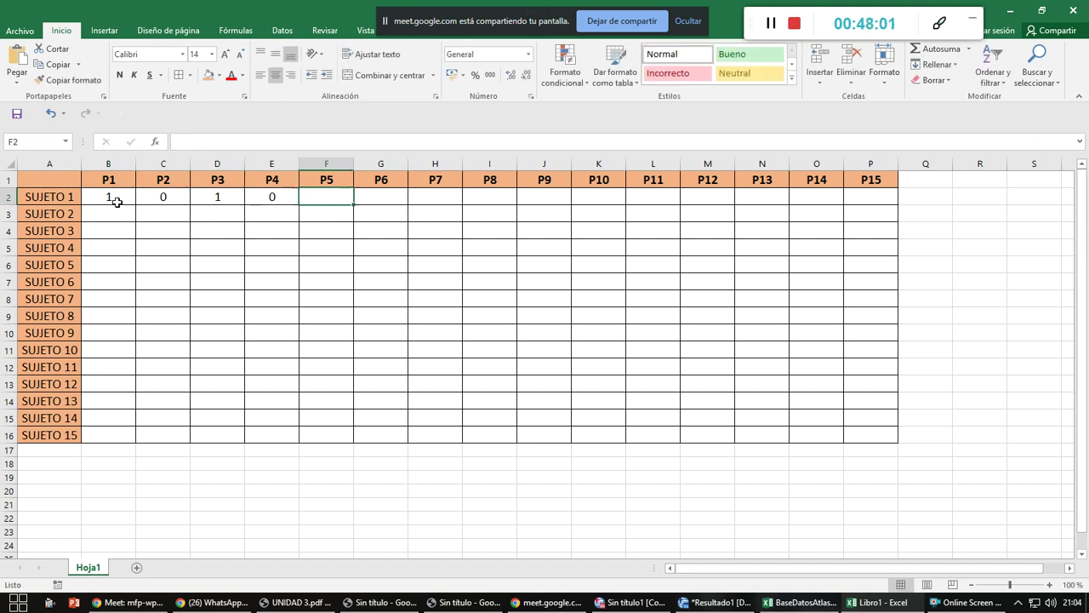
pyautogui.write('1')
pyautogui.press('Tab')
pyautogui.write('1')
pyautogui.press('Tab')
pyautogui.write('1')
pyautogui.press('Tab')
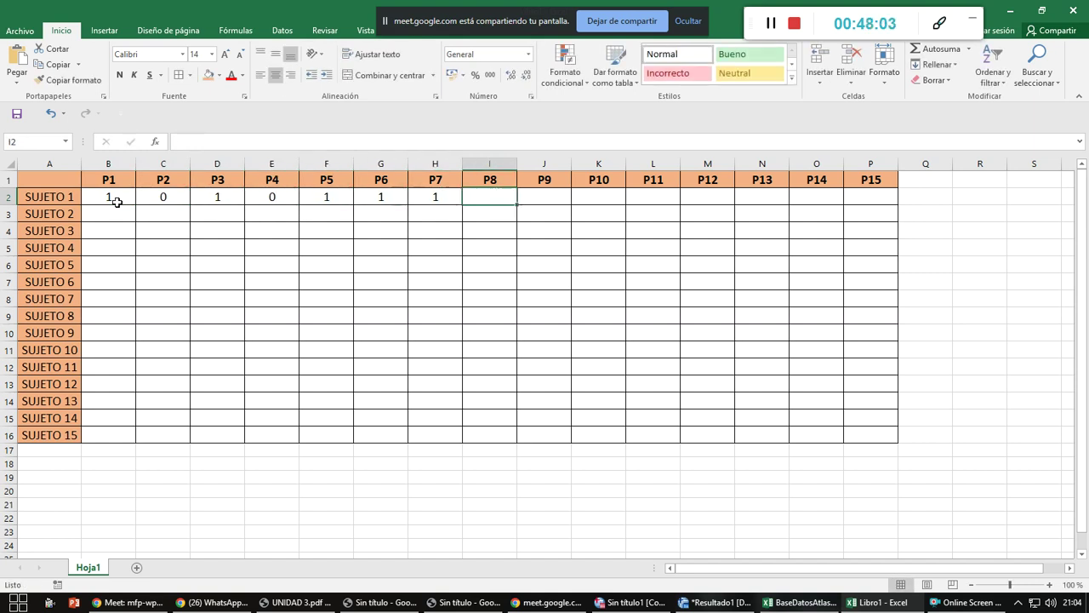
# - Complete SUJETO 1's row by entering 0, 1, 0, 1, 1, 0, 1, 1 for P8 to P15
pyautogui.write('0')
pyautogui.press('Tab')
pyautogui.write('1')
pyautogui.press('Tab')
pyautogui.write('0')
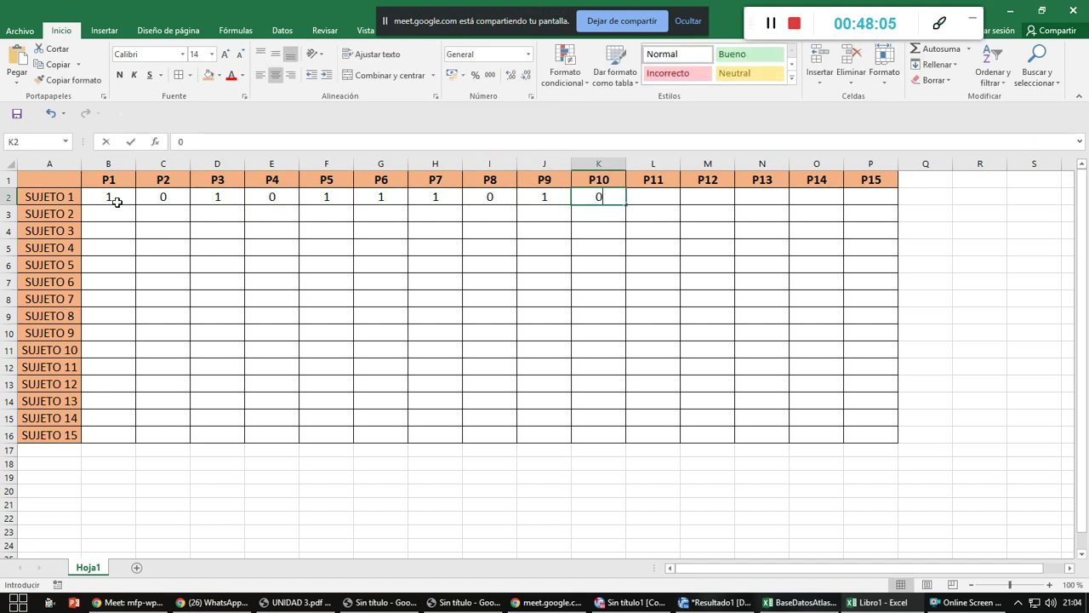
pyautogui.press('Tab')
pyautogui.press('Down')
pyautogui.press('Up')
pyautogui.press('Right')
pyautogui.press('Left')
pyautogui.write('1')
pyautogui.press('Tab')
pyautogui.write('1')
pyautogui.press('Tab')
pyautogui.write('0')
pyautogui.press('Tab')
pyautogui.write('1')
pyautogui.press('Tab')
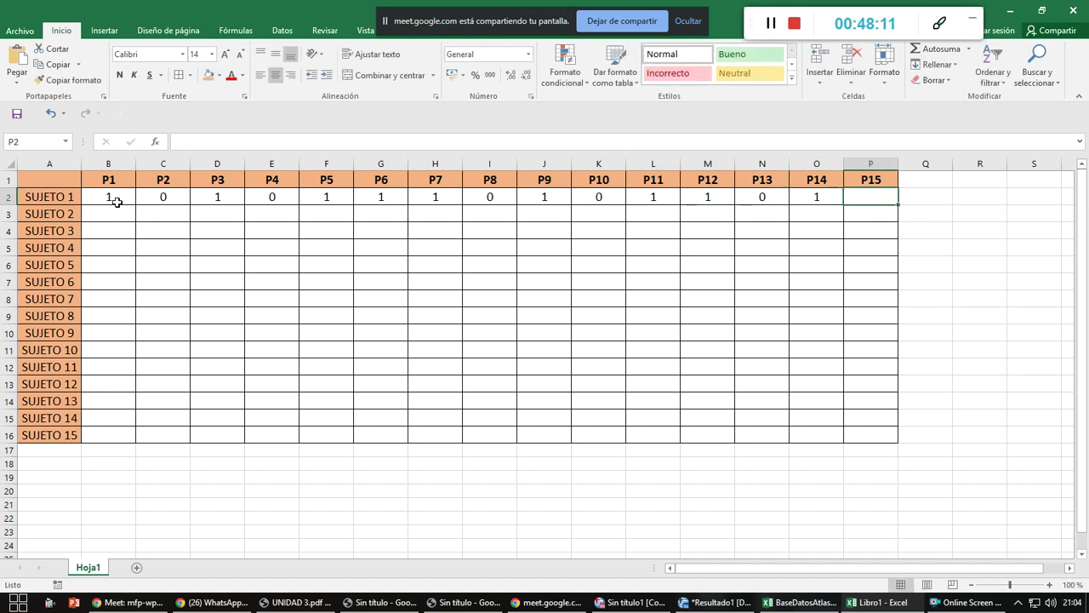
pyautogui.write('1')
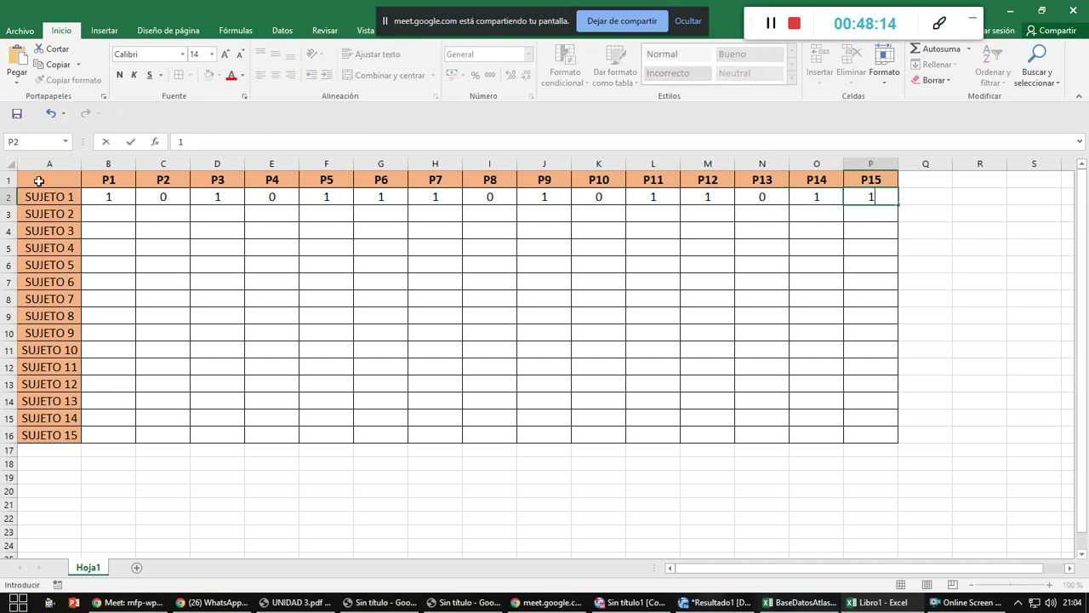
pyautogui.press('Return')
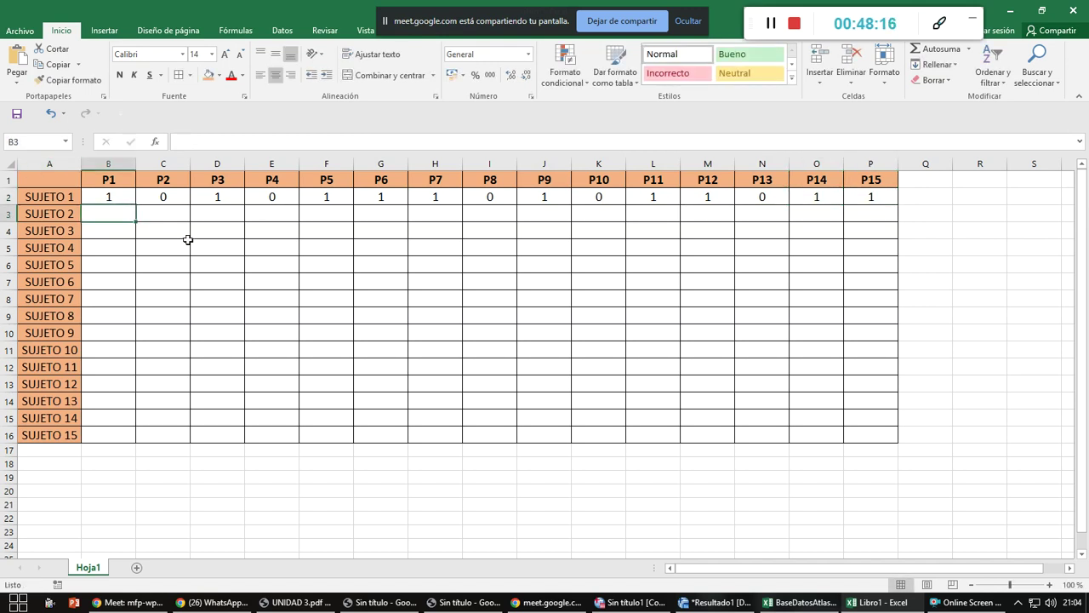
# - Enter SUJETO 2's answers for P1 to P6 as 0, 1, 0, 1, 1, 1
pyautogui.write('0')
pyautogui.press('Tab')
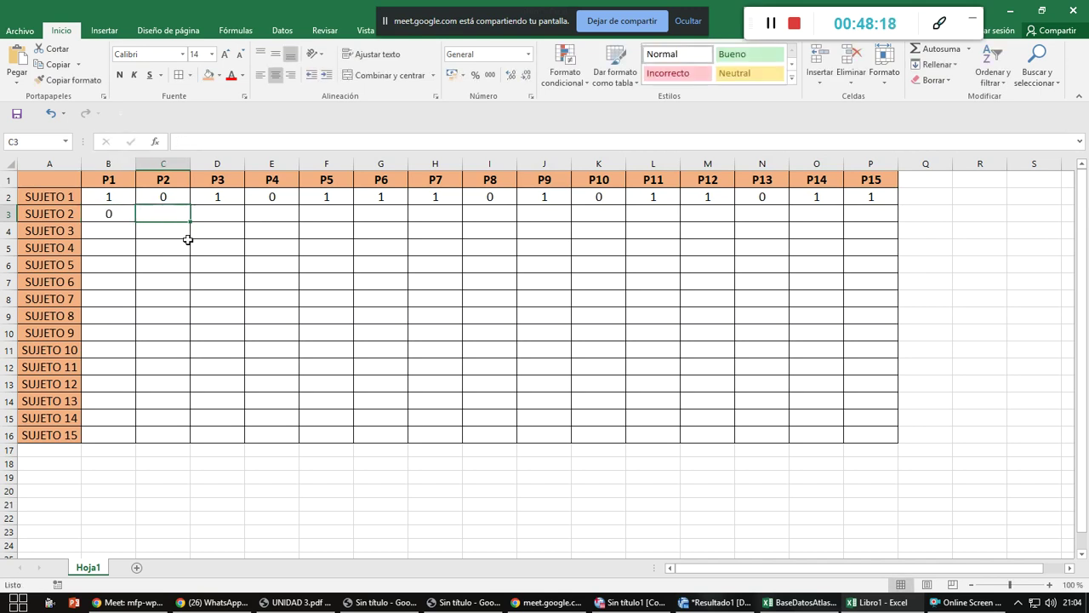
pyautogui.write('1')
pyautogui.press('Tab')
pyautogui.write('0')
pyautogui.press('Tab')
pyautogui.write('1')
pyautogui.press('Tab')
pyautogui.write('1')
pyautogui.press('Tab')
pyautogui.write('1')
pyautogui.press('Tab')
# - Complete SUJETO 2's row by entering 0, 0, 1, 0, 1, 0, 1, 0, 1 for P7 to P15
pyautogui.write('0\t0\t1\t0\t1\t0\t1')
pyautogui.press('Tab')
pyautogui.write('0')
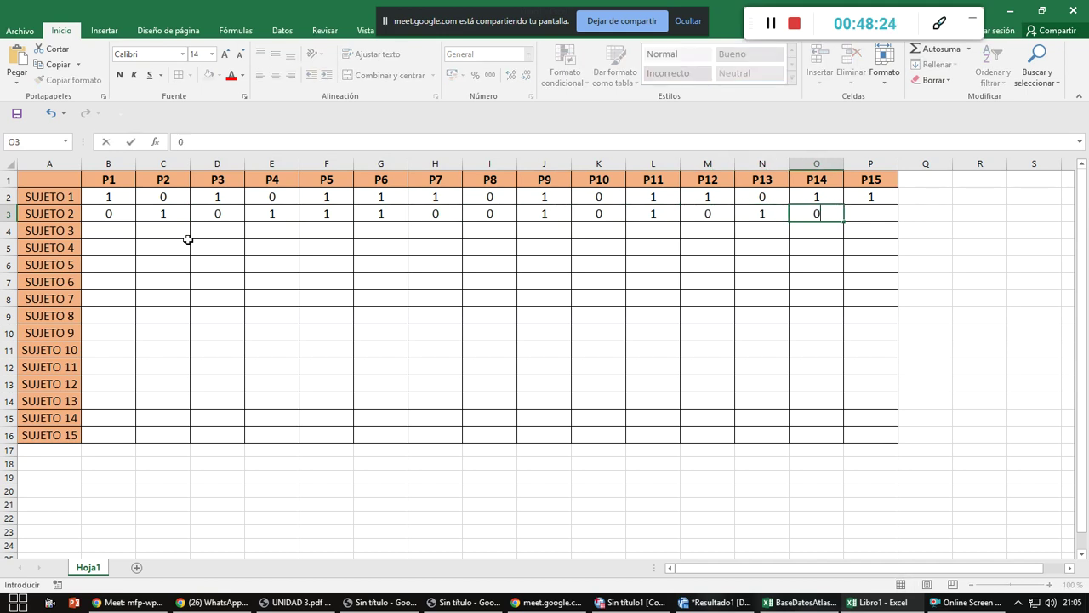
pyautogui.press('Tab')
pyautogui.write('1')
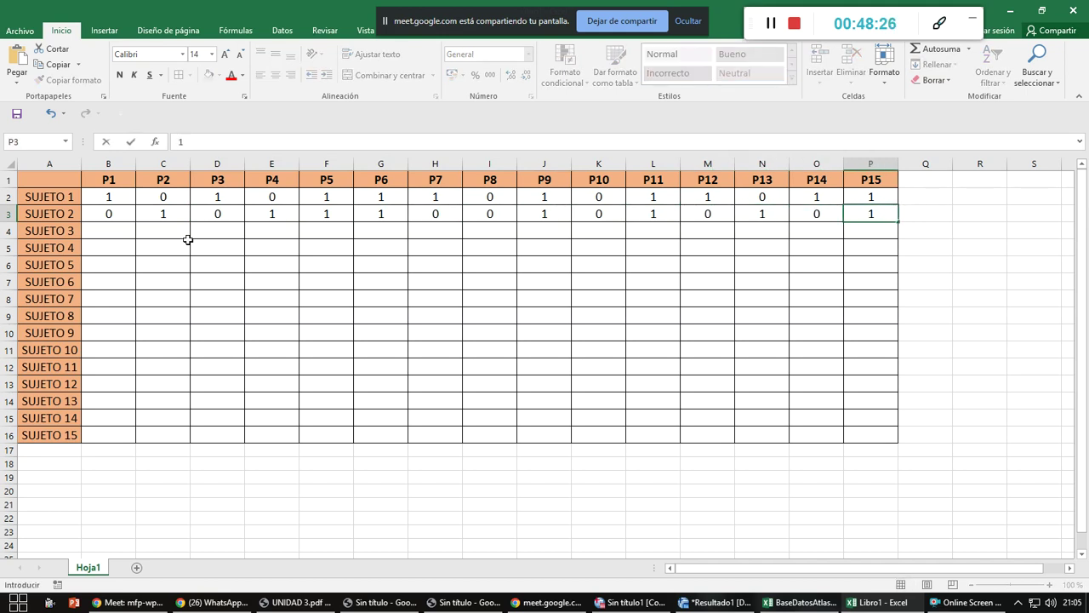
pyautogui.click(113, 228)
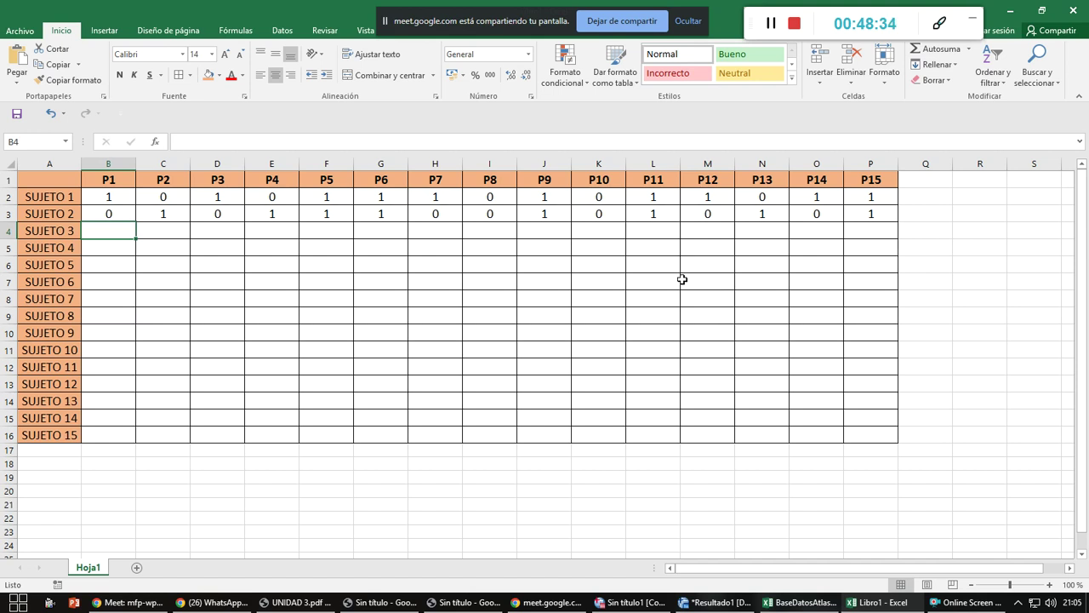
# - Switch to UNIDAD 3.pdf in Chrome and highlight the answer options of question 11, from Muy Bueno to Necesita apoyo
pyautogui.hotkey('alt', 'Tab')
pyautogui.hotkey('alt', 'Tab')
pyautogui.hotkey('alt', 'Tab')
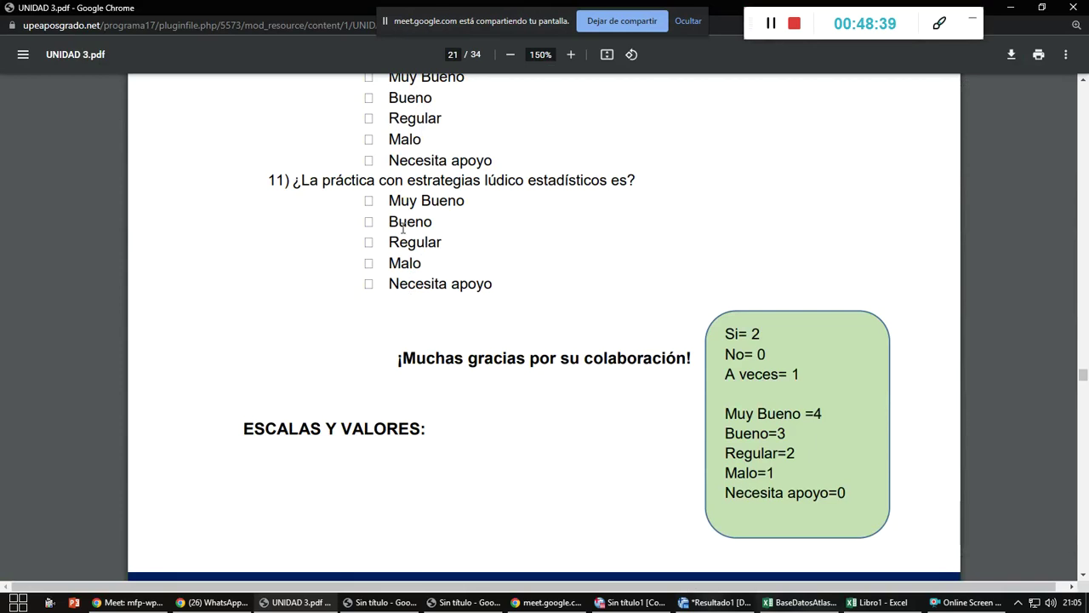
pyautogui.moveTo(389, 201); pyautogui.dragTo(461, 201)
pyautogui.moveTo(393, 219); pyautogui.dragTo(449, 222)
pyautogui.moveTo(390, 241); pyautogui.dragTo(466, 286)
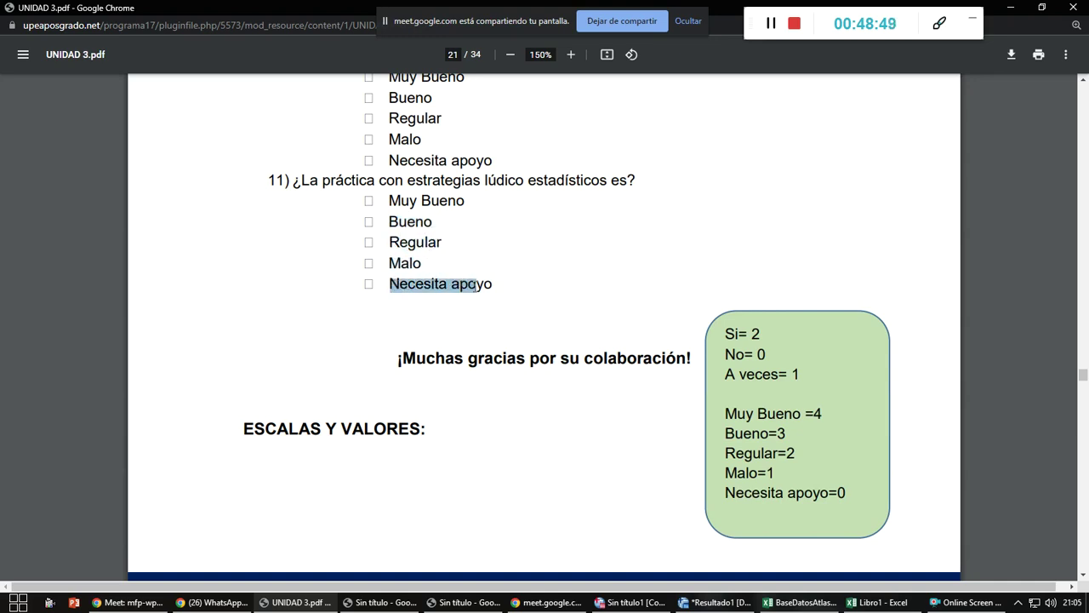
# - Return to the Excel workbook and enter 1, 2, 3, 0, 1 in column P7 for SUJETO 3 to SUJETO 7
pyautogui.hotkey('alt', 'Tab')
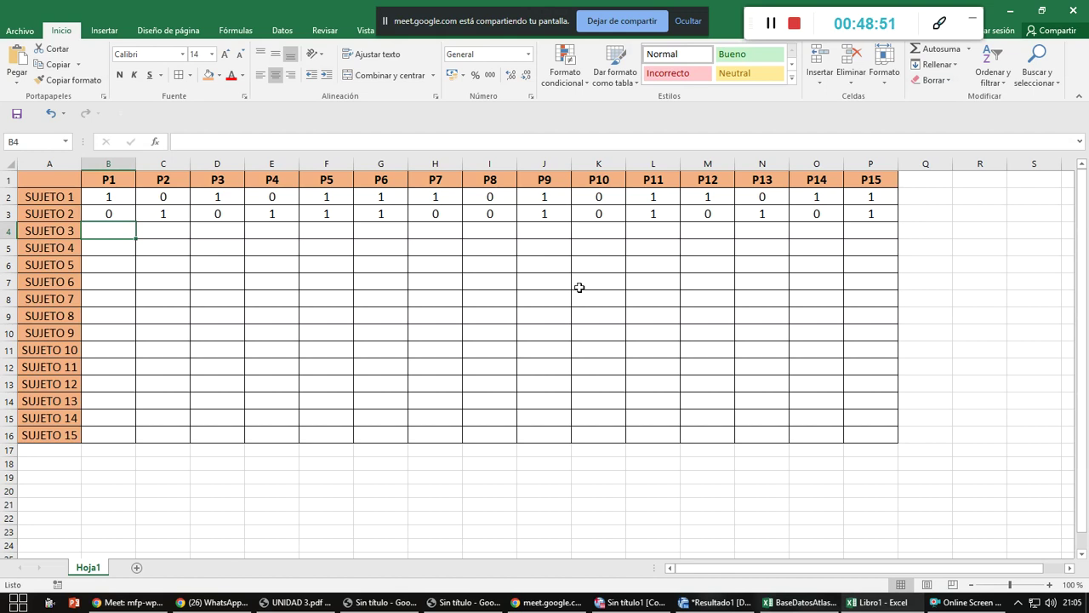
pyautogui.click(442, 227)
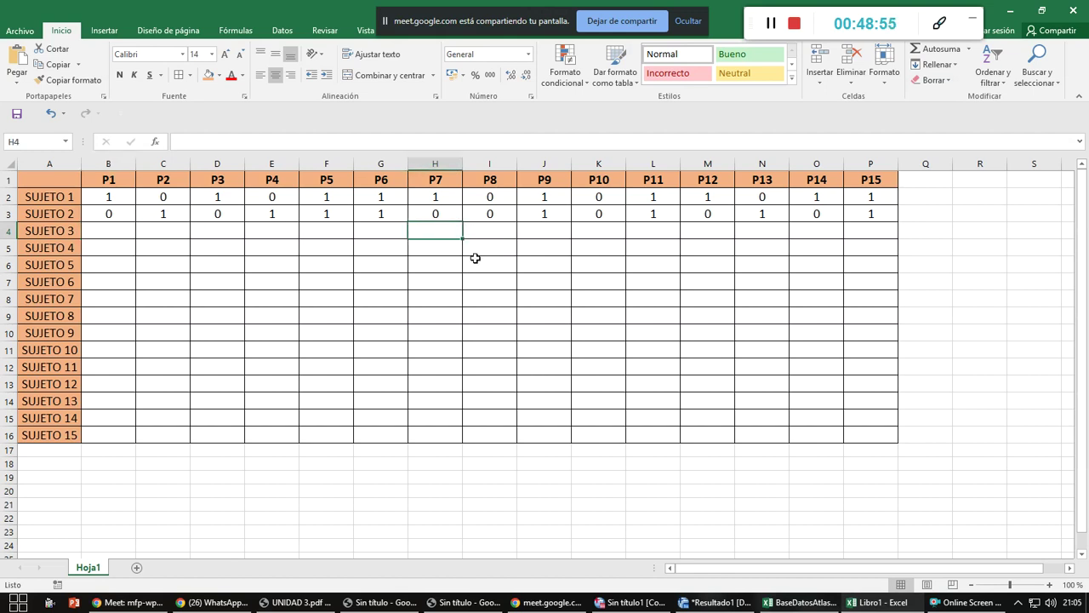
pyautogui.write('1')
pyautogui.press('Return')
pyautogui.press('Return')
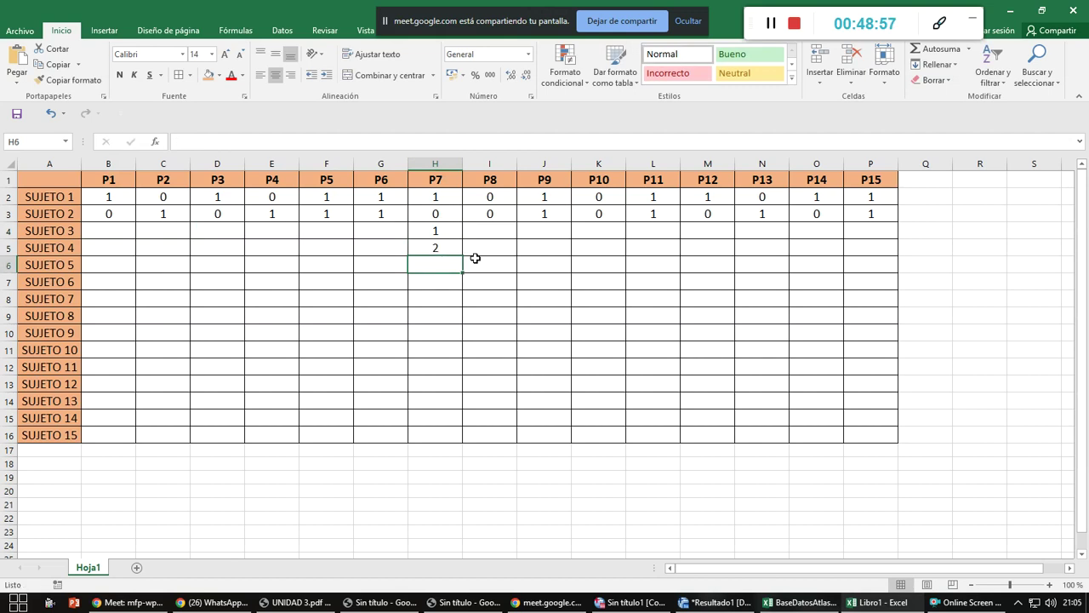
pyautogui.write('3')
pyautogui.press('Return')
pyautogui.write('0')
pyautogui.press('Return')
pyautogui.write('1')
pyautogui.press('Return')
# - Enter 0, 1, 2, 4 in column P7 for SUJETO 8 to SUJETO 11
pyautogui.write('0')
pyautogui.press('Return')
pyautogui.write('1')
pyautogui.press('Return')
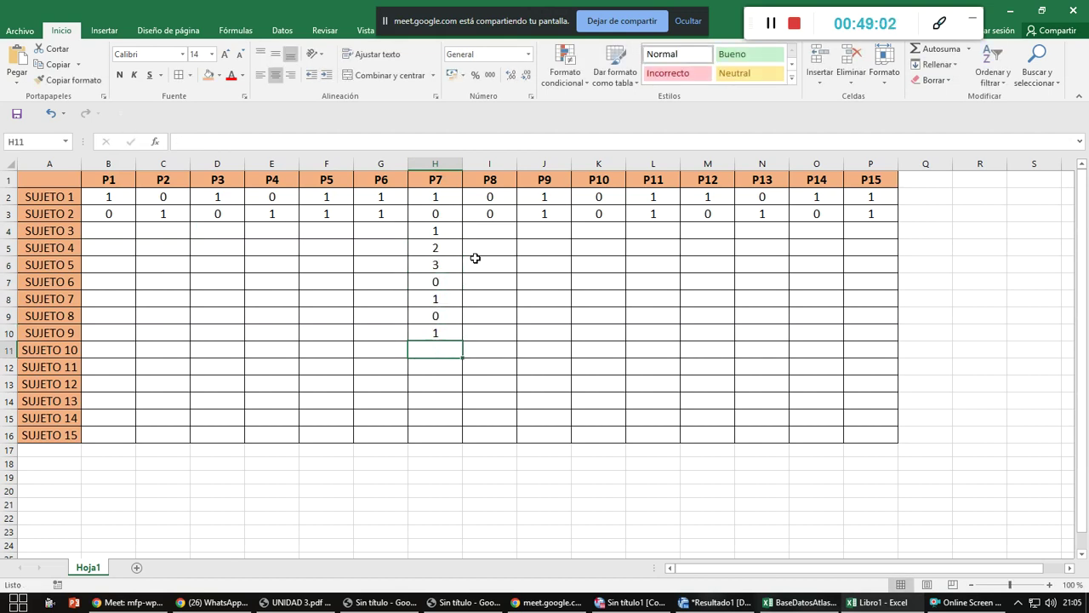
pyautogui.write('2')
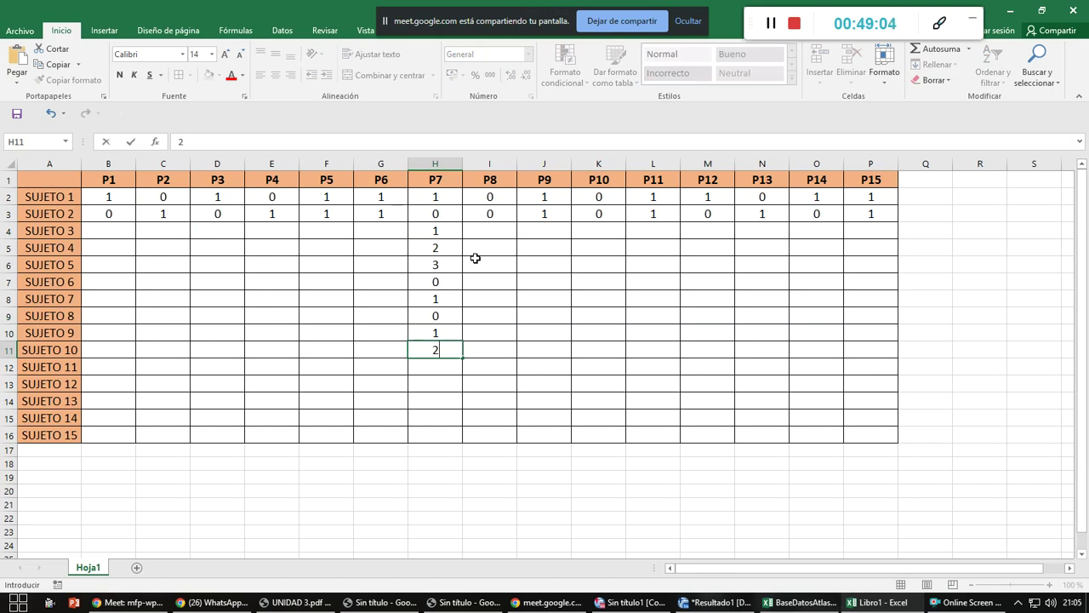
pyautogui.press('Return')
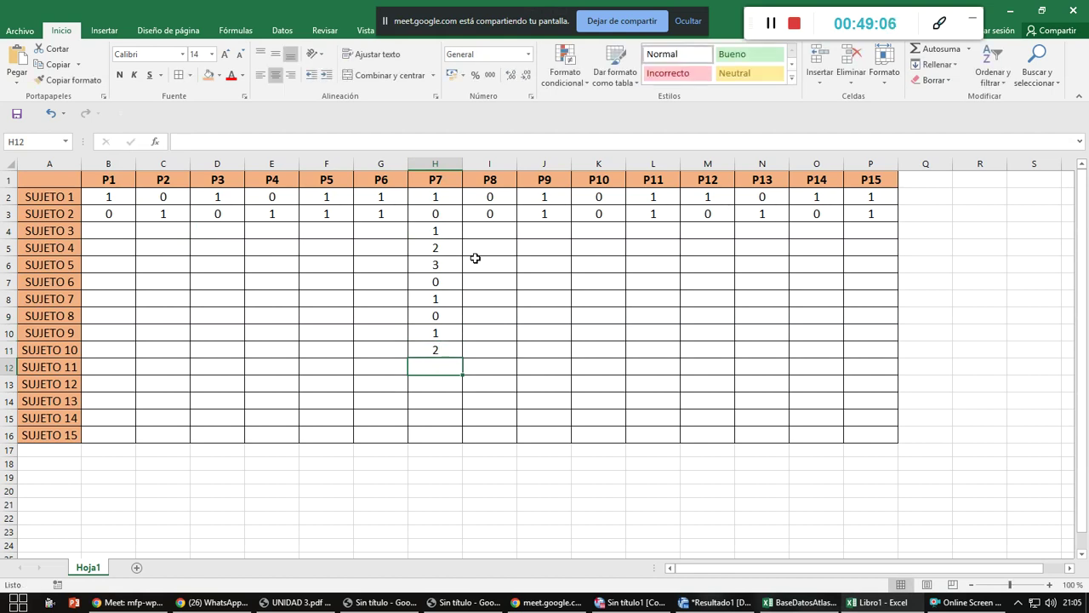
pyautogui.write('4')
pyautogui.press('Tab')
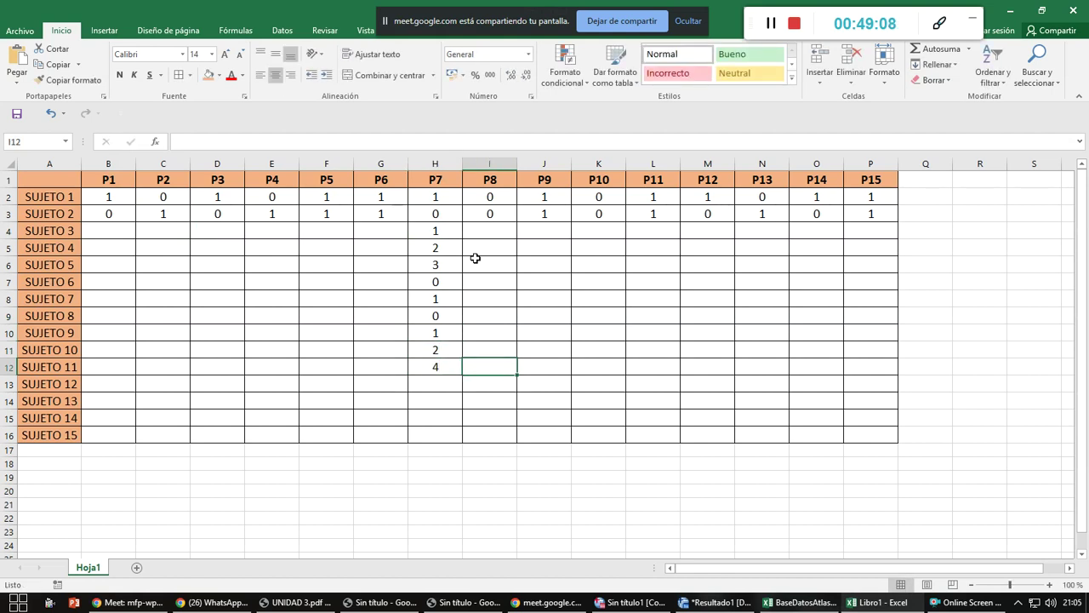
# - Copy the P7 values of SUJETO 3 to SUJETO 7 into P8 to P15 and P1 to P6 of the same rows
pyautogui.moveTo(454, 238); pyautogui.dragTo(441, 294)
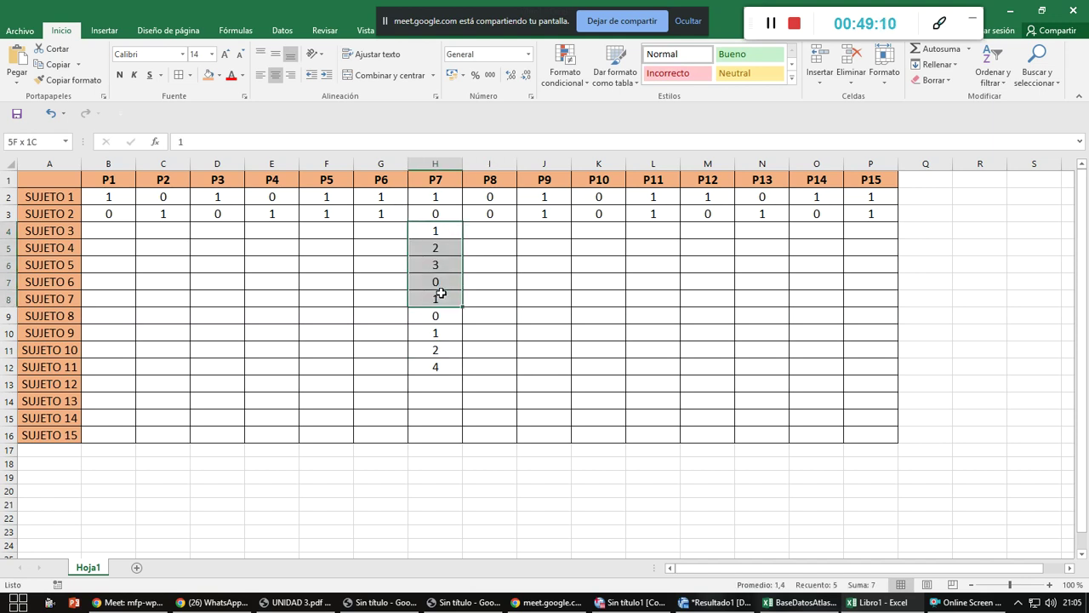
pyautogui.hotkey('ctrl', 'c')
pyautogui.moveTo(486, 228); pyautogui.dragTo(890, 294)
pyautogui.hotkey('ctrl', 'v')
pyautogui.moveTo(120, 232); pyautogui.dragTo(363, 301)
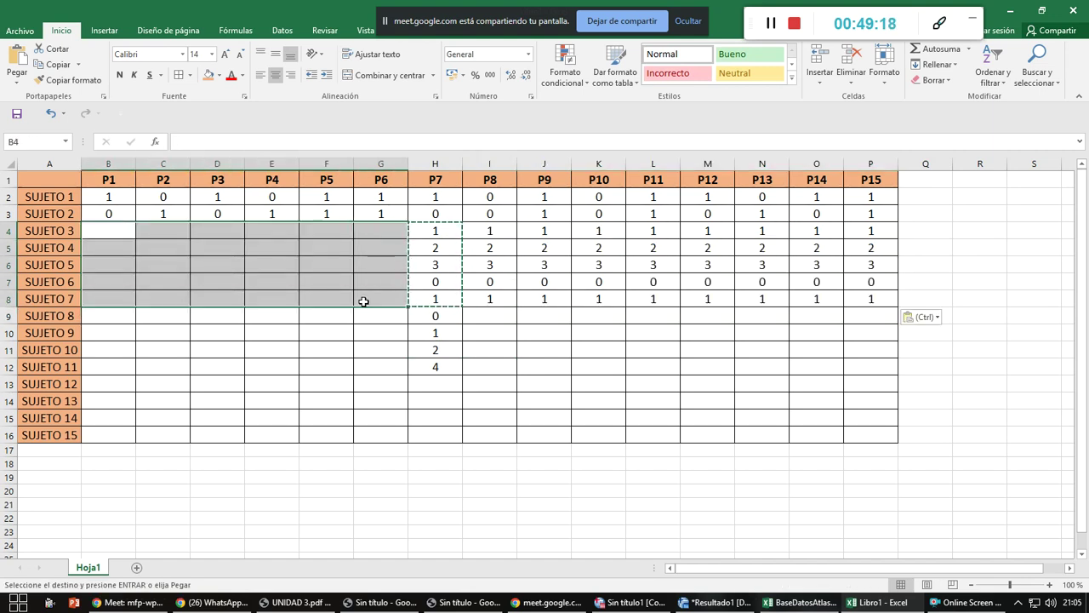
pyautogui.hotkey('ctrl', 'v')
pyautogui.click(352, 353)
# - Copy the answer rows of SUJETO 4 to SUJETO 6 into the rows of SUJETO 8 to SUJETO 10
pyautogui.moveTo(112, 245); pyautogui.dragTo(855, 286)
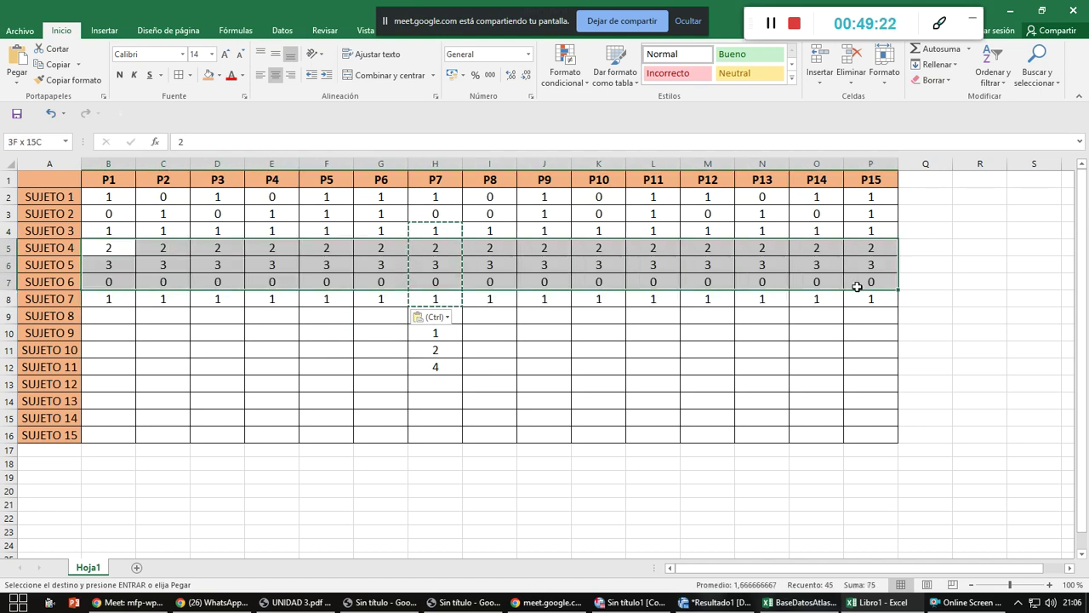
pyautogui.hotkey('ctrl', 'c')
pyautogui.moveTo(88, 321); pyautogui.dragTo(379, 430)
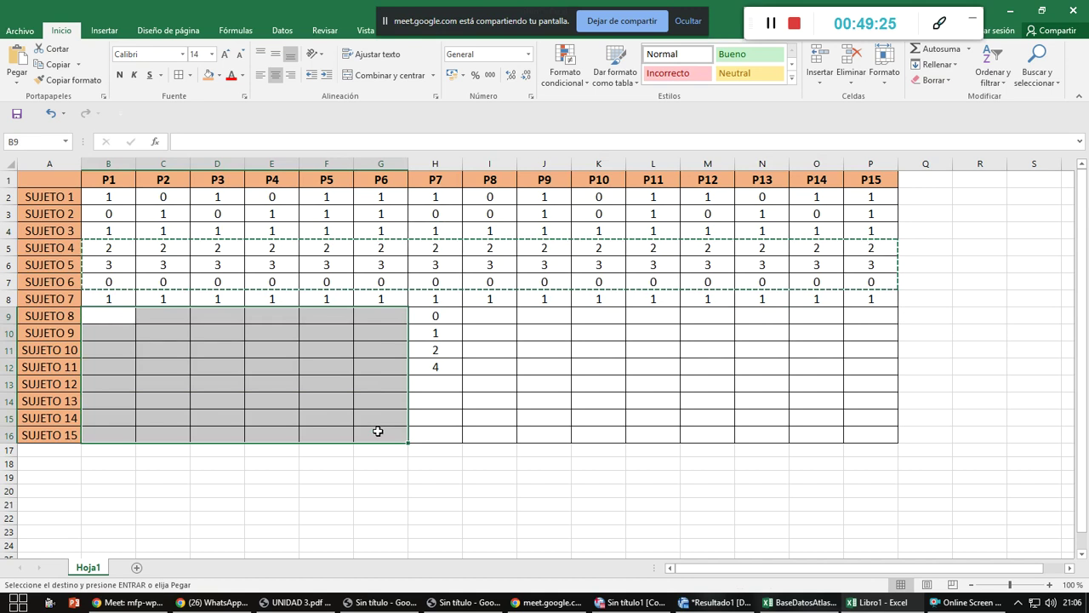
pyautogui.hotkey('ctrl', 'v')
pyautogui.click(514, 339)
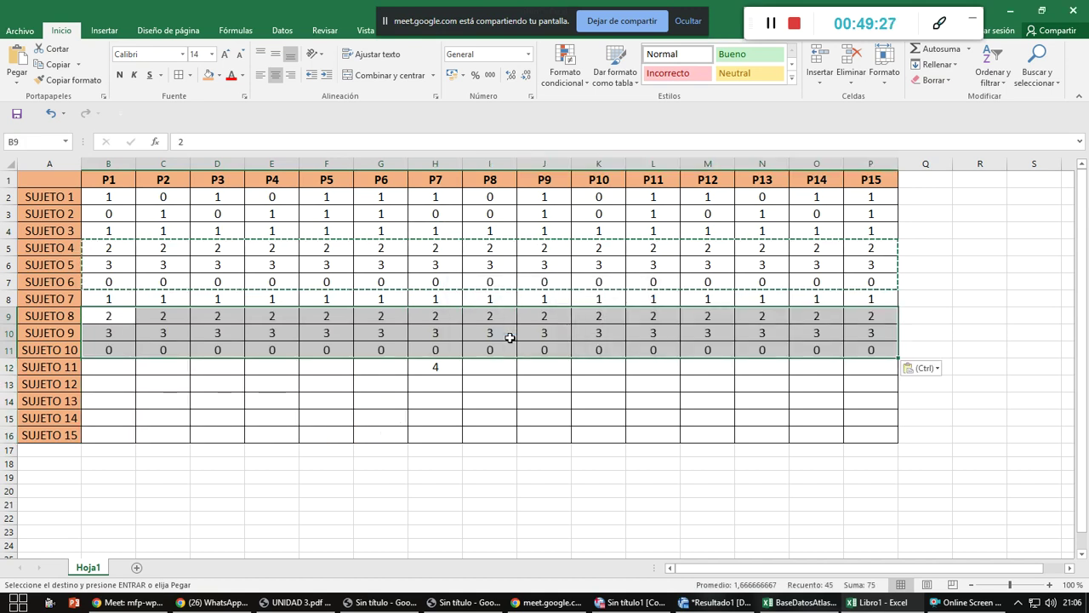
pyautogui.moveTo(421, 383); pyautogui.dragTo(436, 389)
# - Copy the answer rows of SUJETO 7 to SUJETO 10 into the rows of SUJETO 11 to SUJETO 14
pyautogui.moveTo(107, 300); pyautogui.dragTo(866, 353)
pyautogui.hotkey('ctrl', 'c')
pyautogui.moveTo(94, 368); pyautogui.dragTo(875, 445)
pyautogui.hotkey('ctrl', 'v')
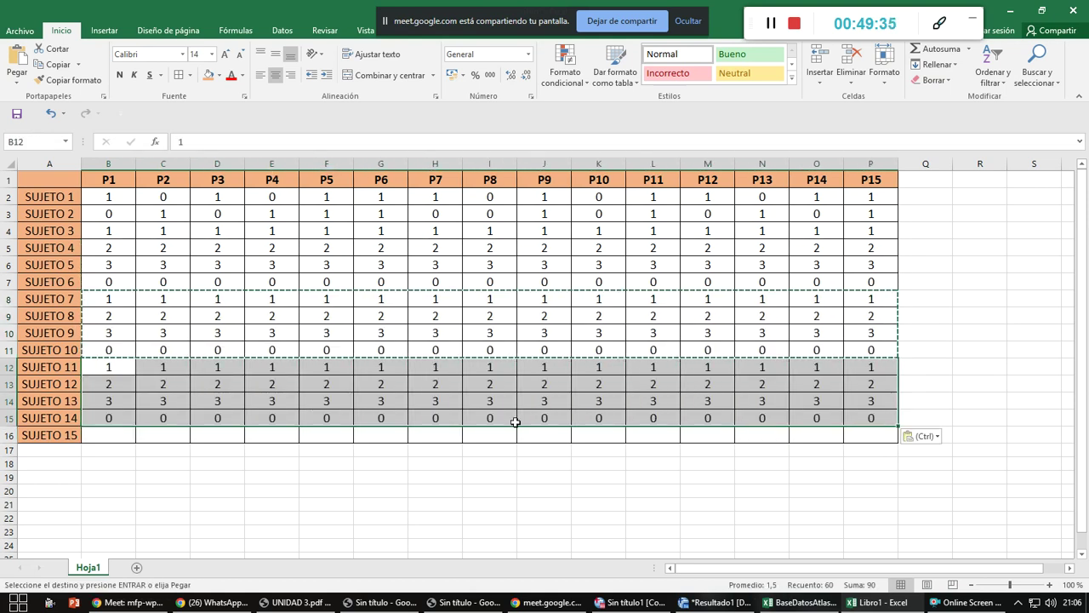
pyautogui.click(341, 420)
# - Enter SUJETO 15's answers for P1 to P4 as 1, 2, 3, 4
pyautogui.click(134, 435)
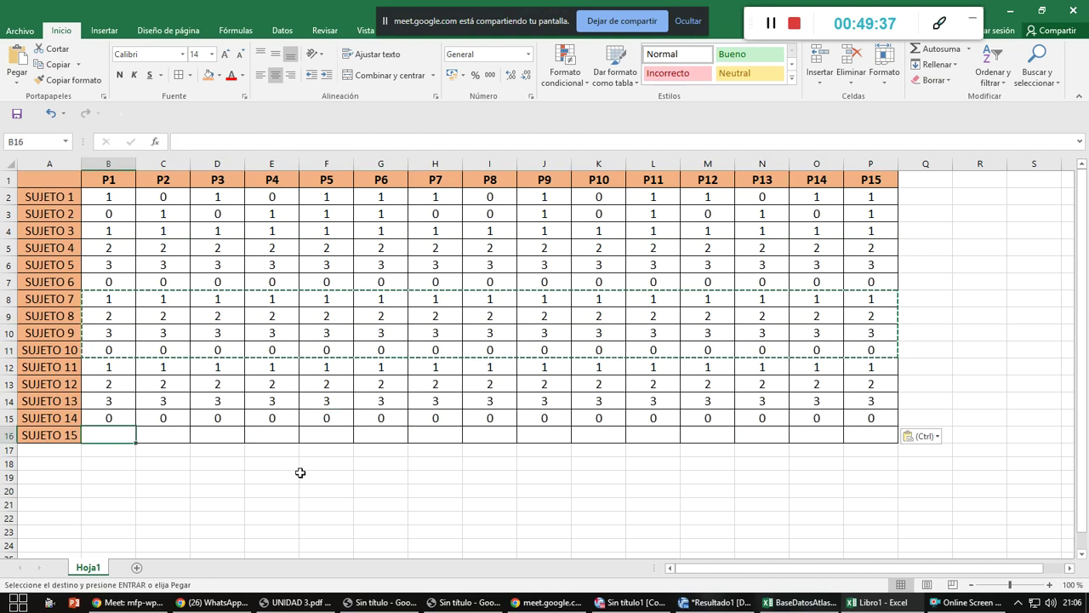
pyautogui.write('1')
pyautogui.press('Right')
pyautogui.press('Right')
pyautogui.press('Left')
pyautogui.write('2')
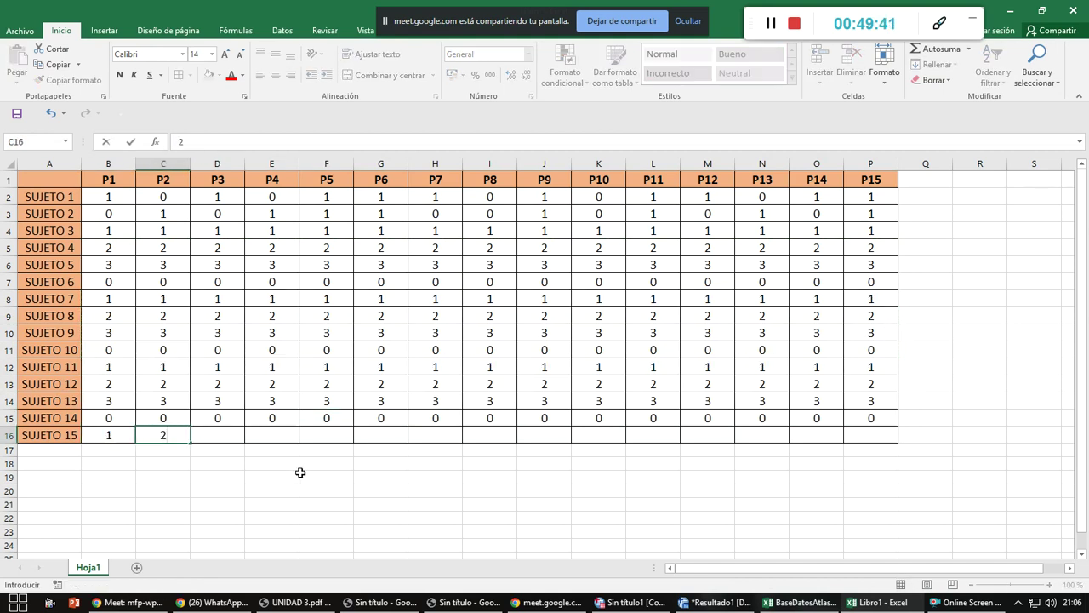
pyautogui.press('Right')
pyautogui.write('3')
pyautogui.press('Right')
pyautogui.write('4')
pyautogui.press('Right')
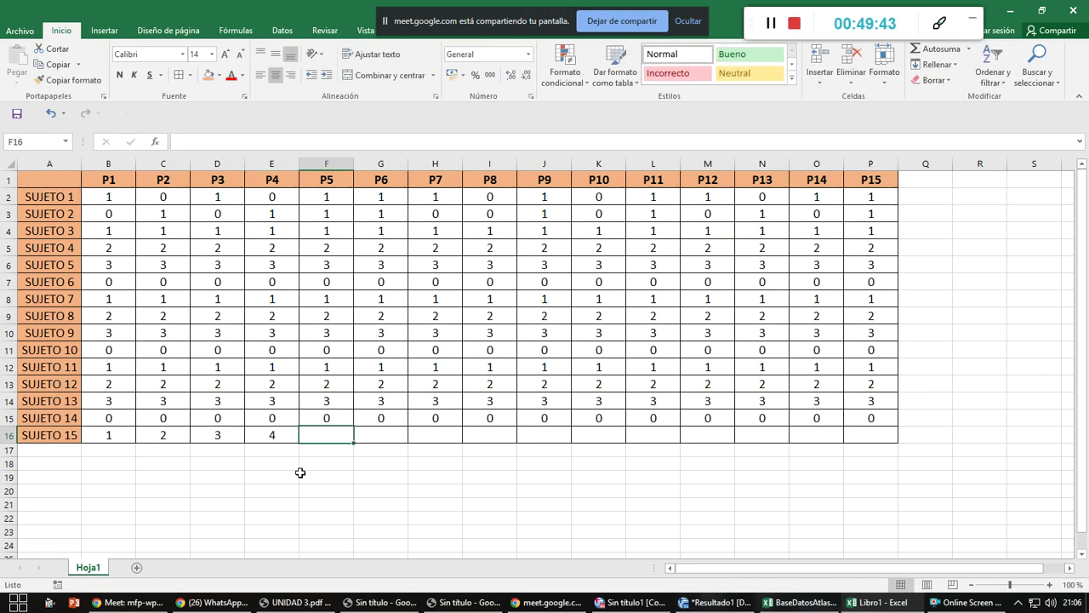
# - Enter SUJETO 15's answers for P5 to P10 as 3, 1, 2, 3, 4, 1
pyautogui.press('Right')
pyautogui.write('1')
pyautogui.press('Left')
pyautogui.write('3')
pyautogui.press('Right')
pyautogui.press('Right')
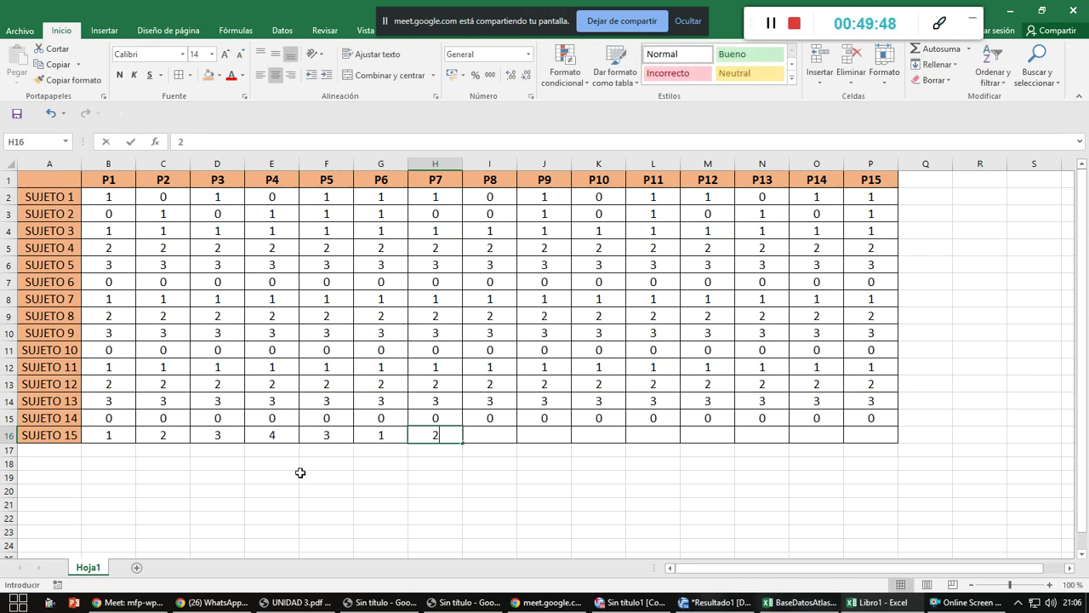
pyautogui.write('2')
pyautogui.press('Right')
pyautogui.write('3')
pyautogui.press('Right')
pyautogui.write('4')
pyautogui.press('Right')
pyautogui.write('1')
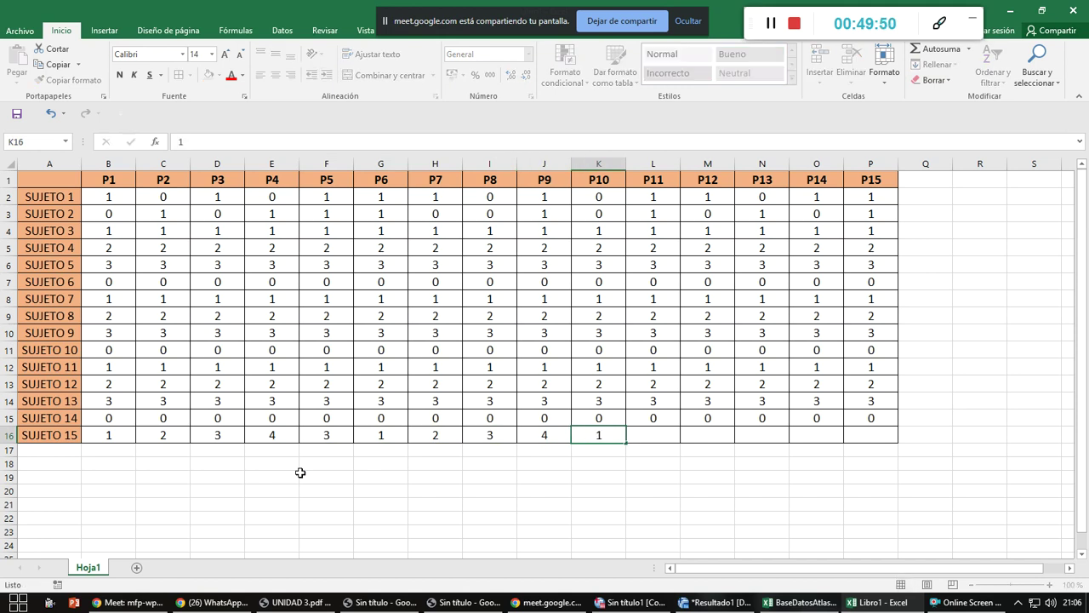
# - Enter SUJETO 15's answers for P11 to P15 as 2, 3, 4, 1, 3
pyautogui.press('Right')
pyautogui.write('2')
pyautogui.press('Right')
pyautogui.write('3')
pyautogui.press('Right')
pyautogui.write('4')
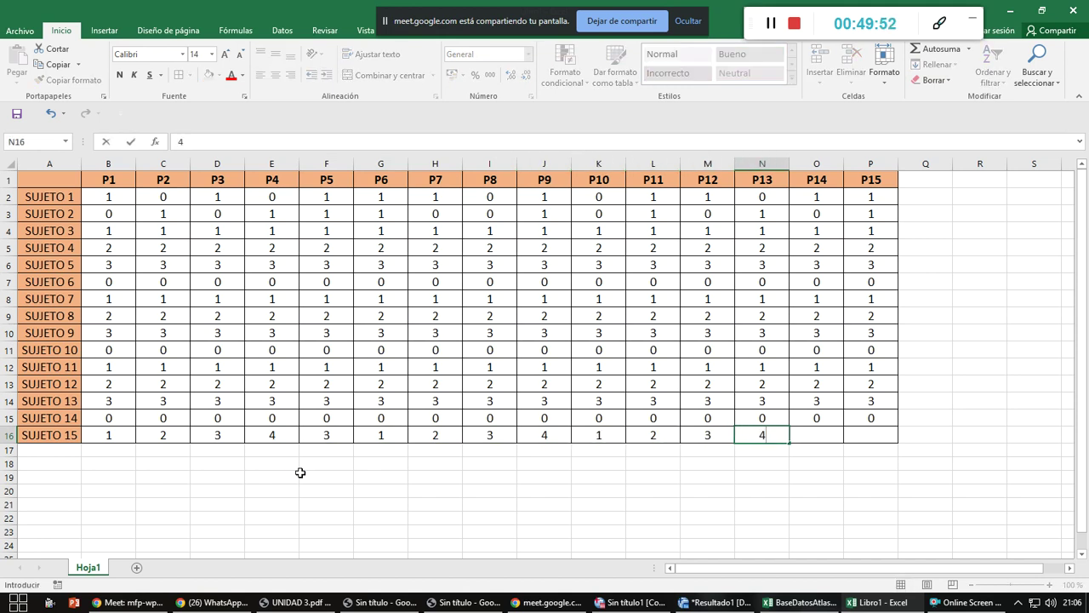
pyautogui.press('Right')
pyautogui.write('13')
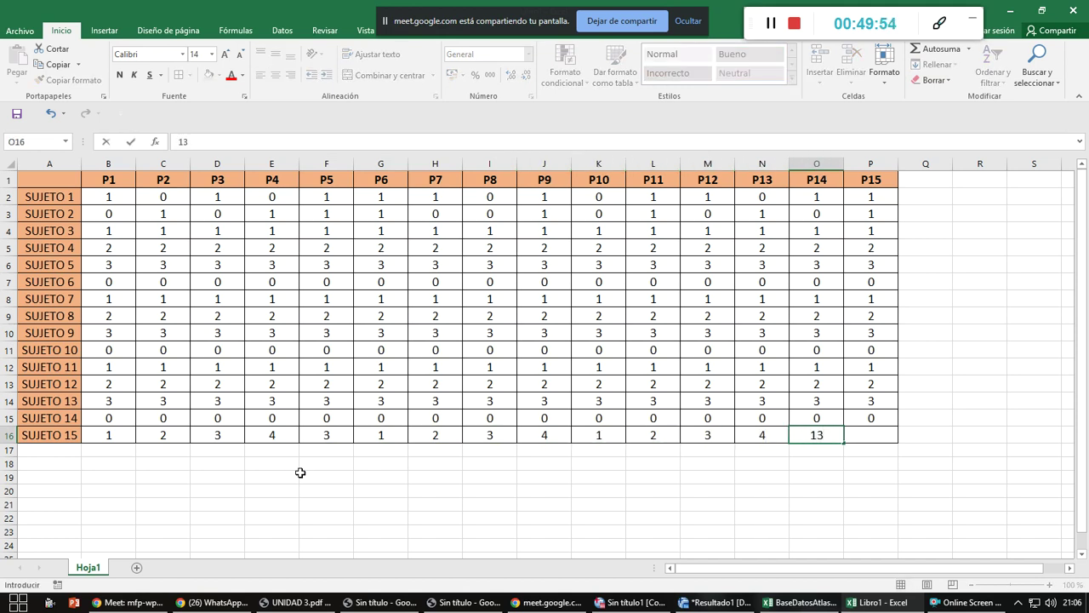
pyautogui.press('Right')
pyautogui.write('3')
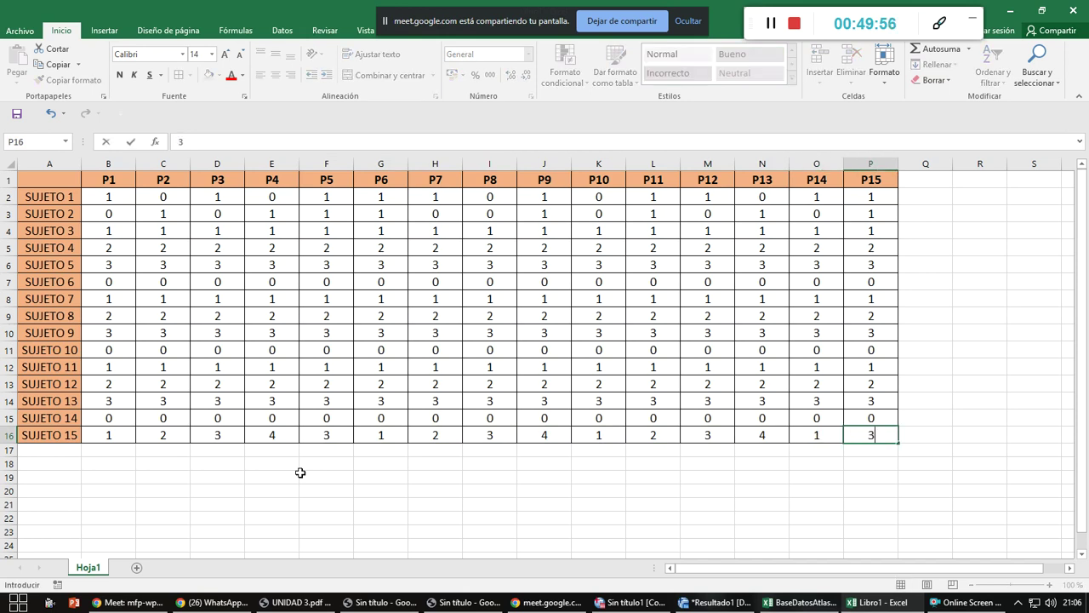
pyautogui.click(287, 541)
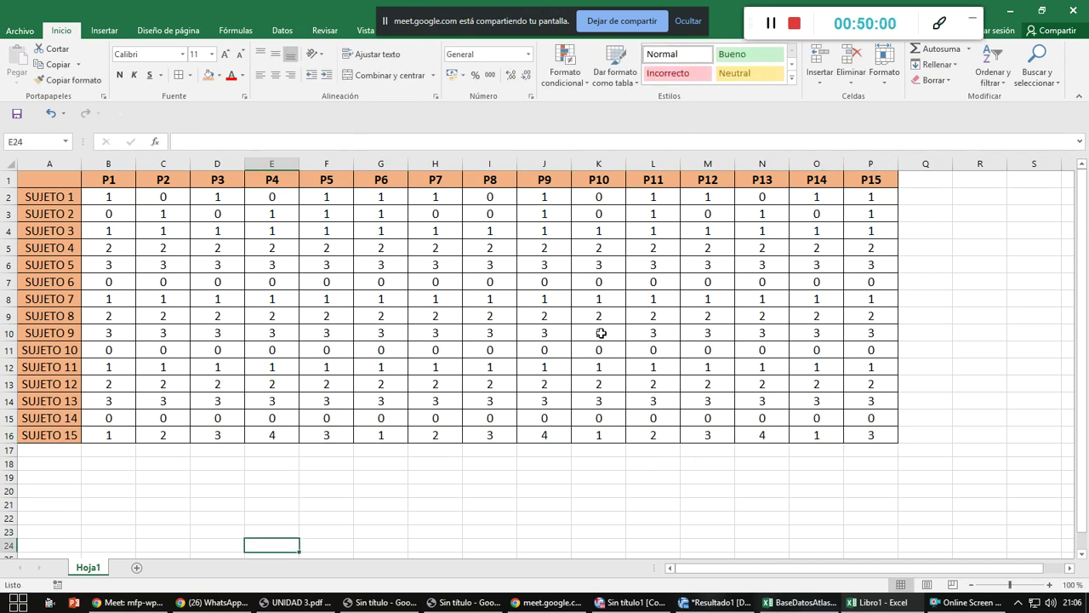
# - Check the answer scale values in UNIDAD 3.pdf and return to the answer table in Libro1
pyautogui.hotkey('alt', 'Tab')
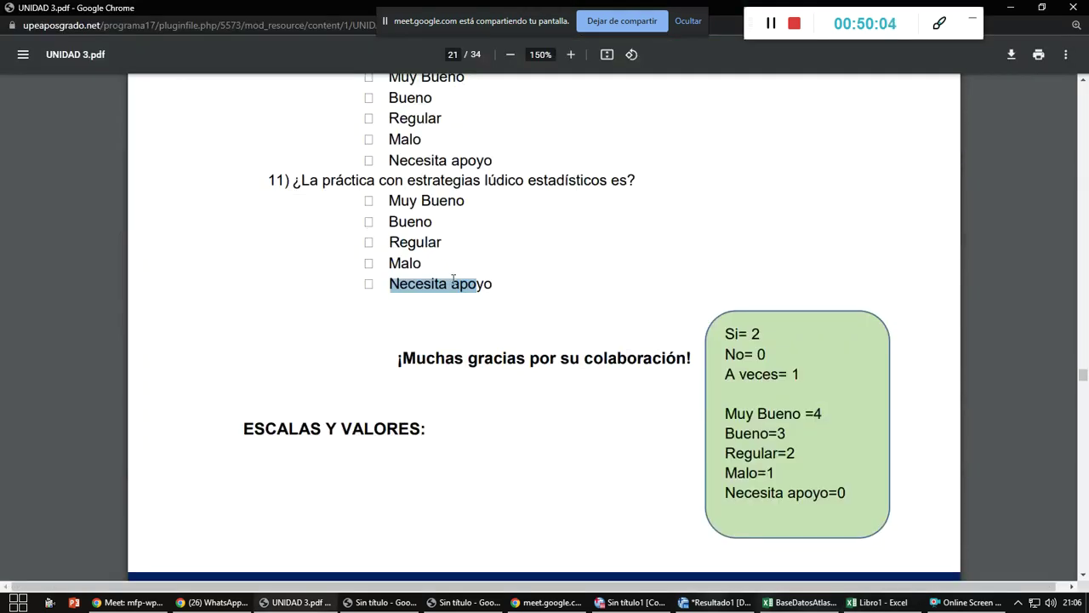
pyautogui.hotkey('alt', 'Tab')
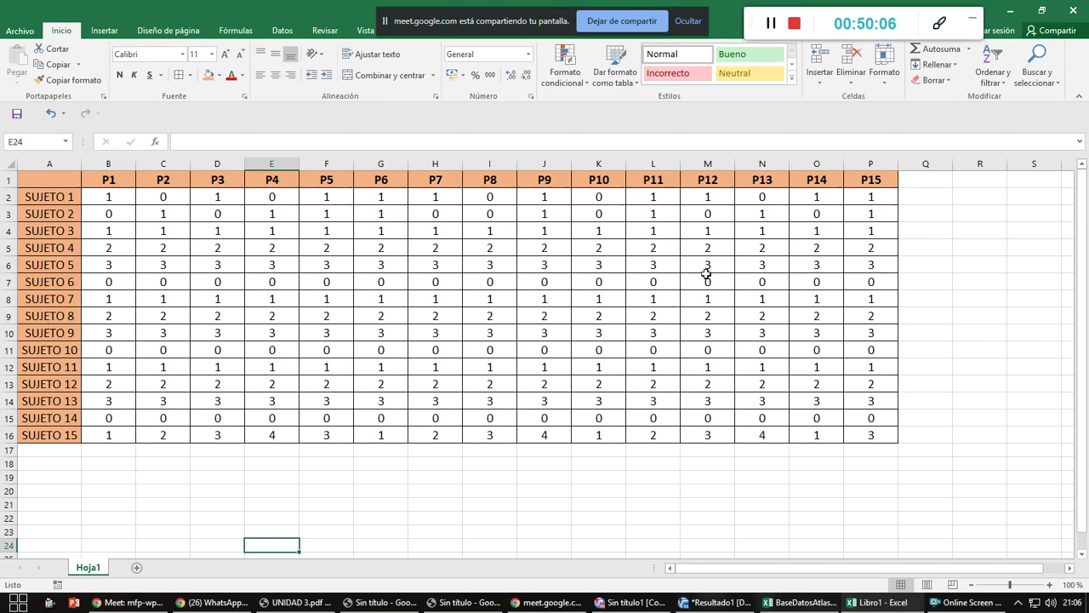
pyautogui.click(601, 467)
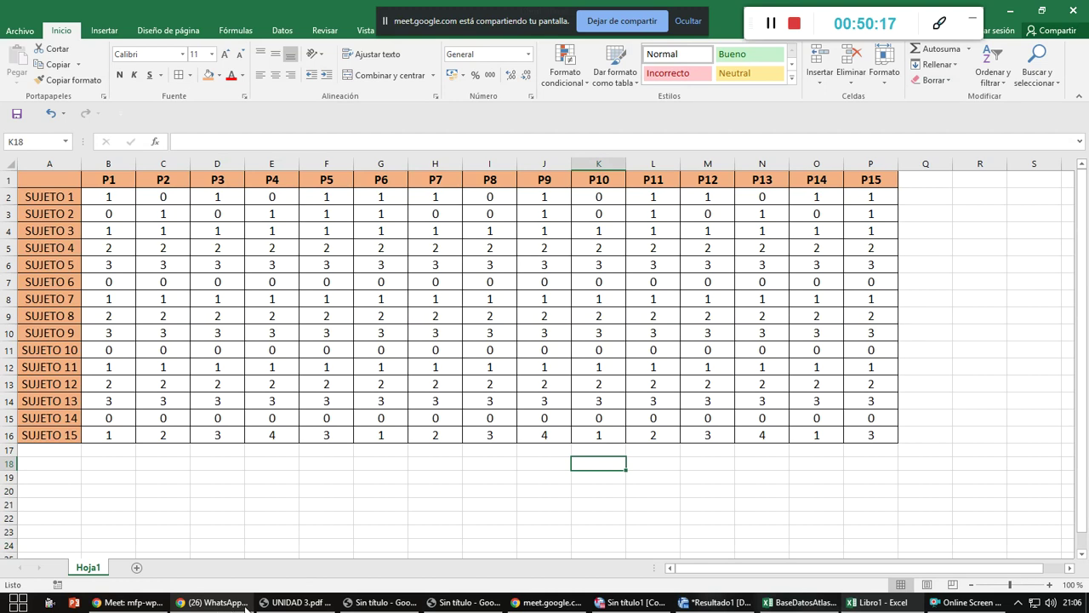
# - Minimize all the open windows to reach the desktop and refresh it
pyautogui.moveTo(453, 604)
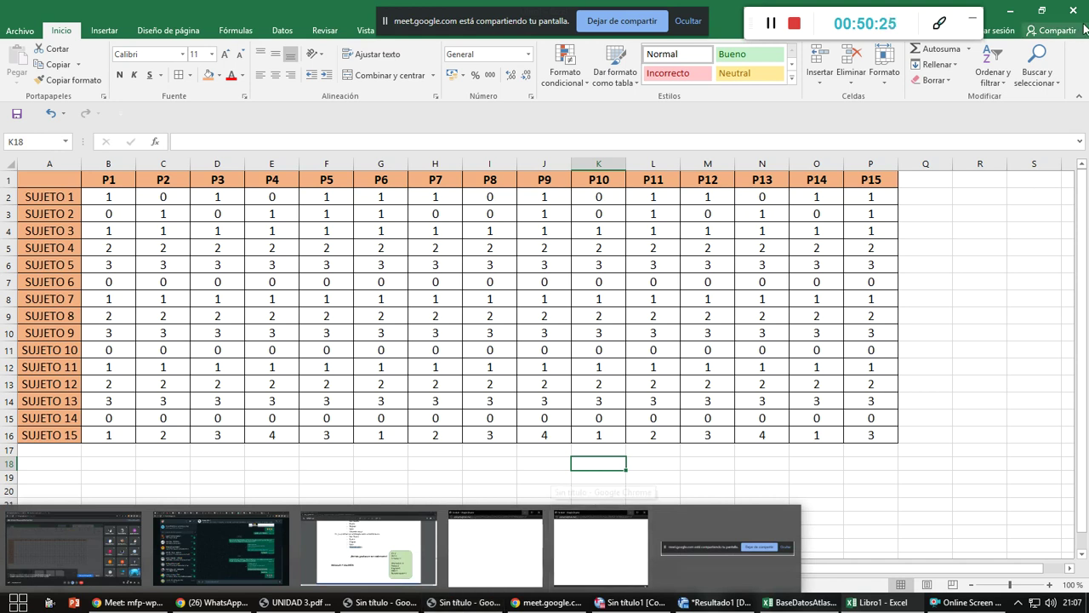
pyautogui.click(1012, 15)
pyautogui.click(1012, 16)
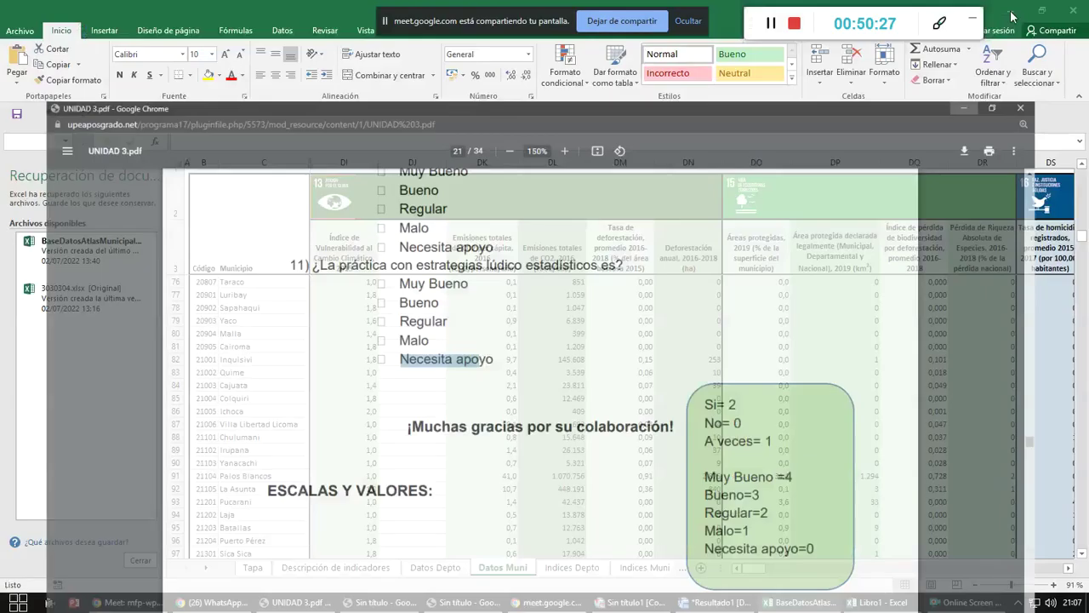
pyautogui.click(1012, 15)
pyautogui.click(1012, 15)
pyautogui.click(1012, 15)
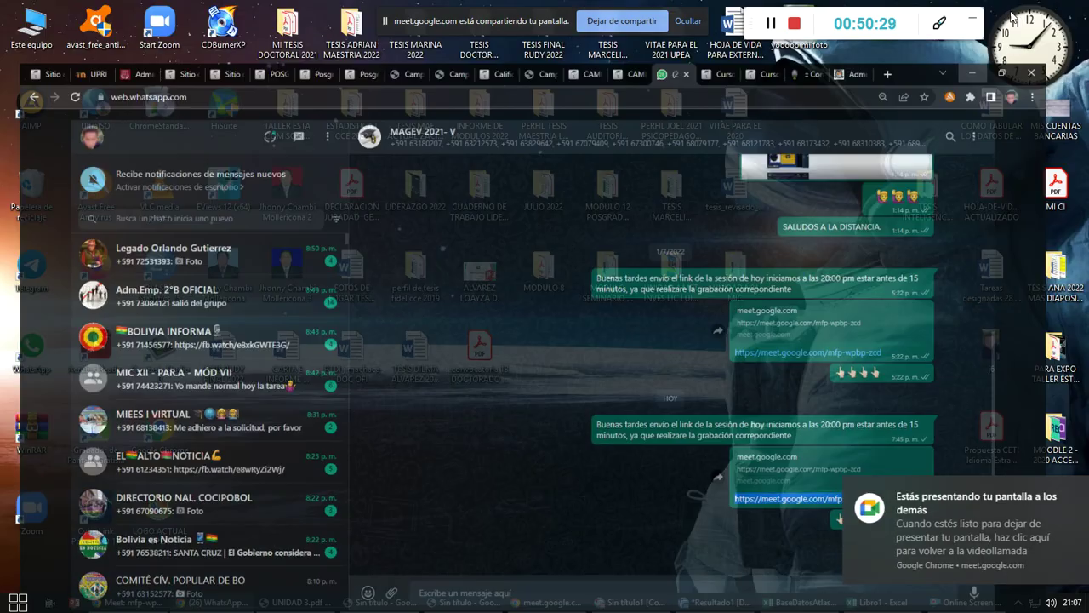
pyautogui.rightClick(570, 333)
pyautogui.click(613, 370)
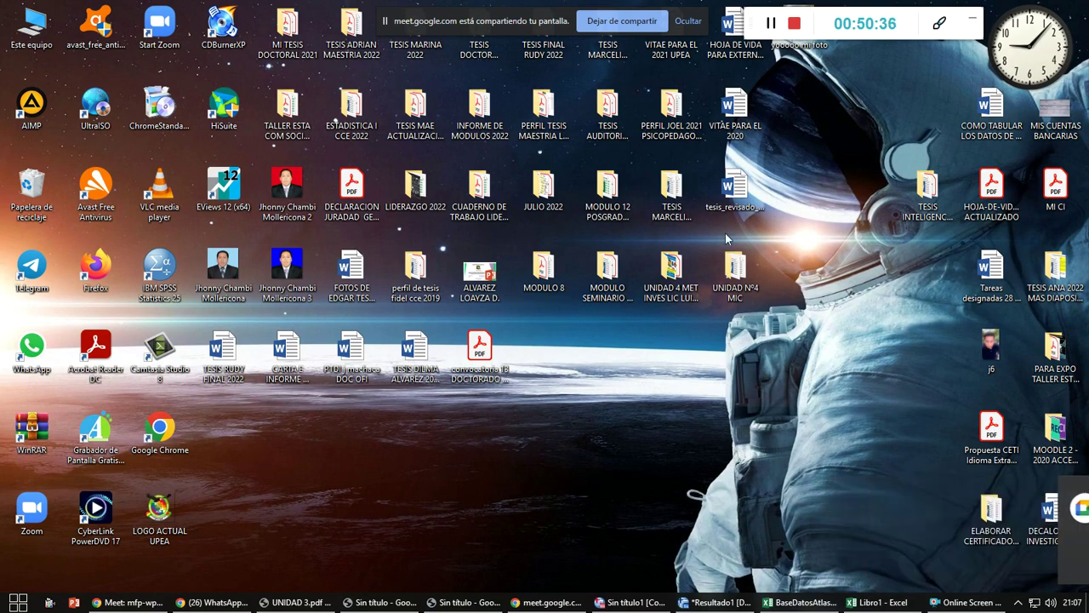
pyautogui.click(619, 186)
pyautogui.doubleClick(619, 185)
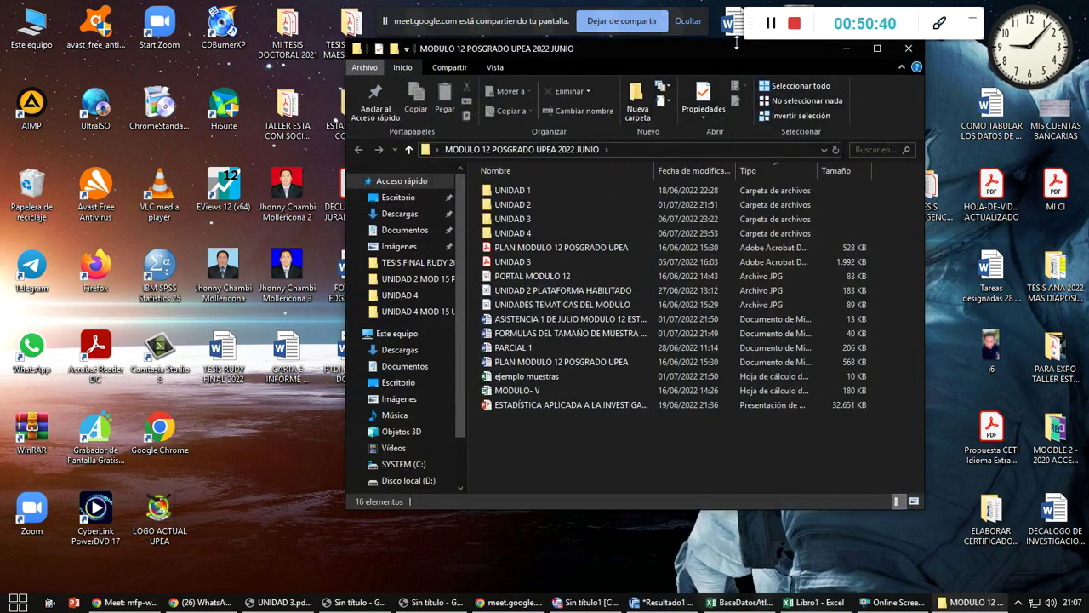
pyautogui.moveTo(713, 51); pyautogui.dragTo(380, 73)
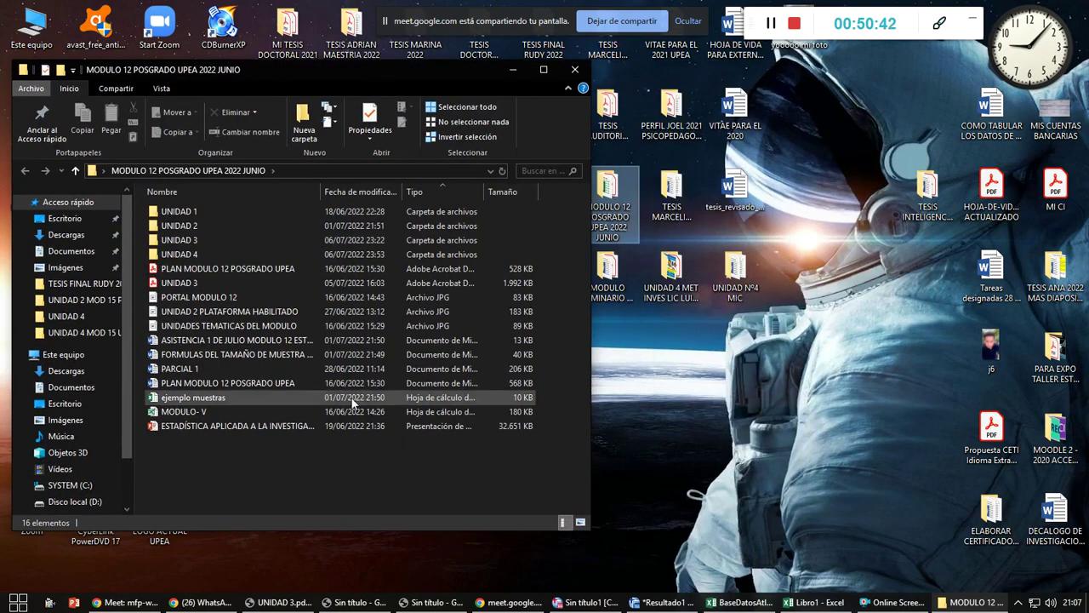
pyautogui.click(235, 244)
pyautogui.doubleClick(234, 243)
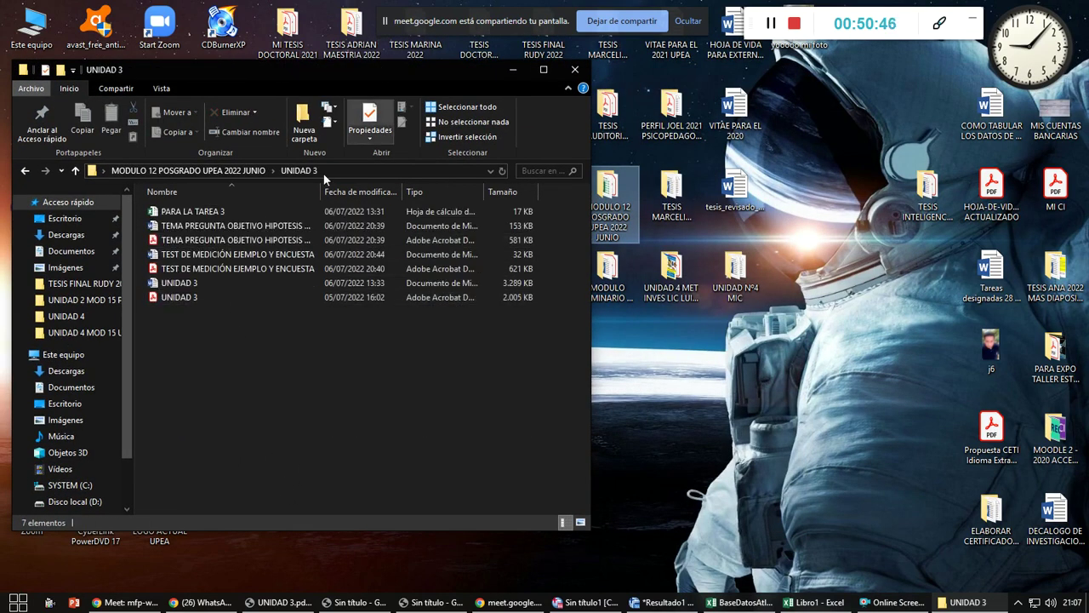
pyautogui.click(575, 71)
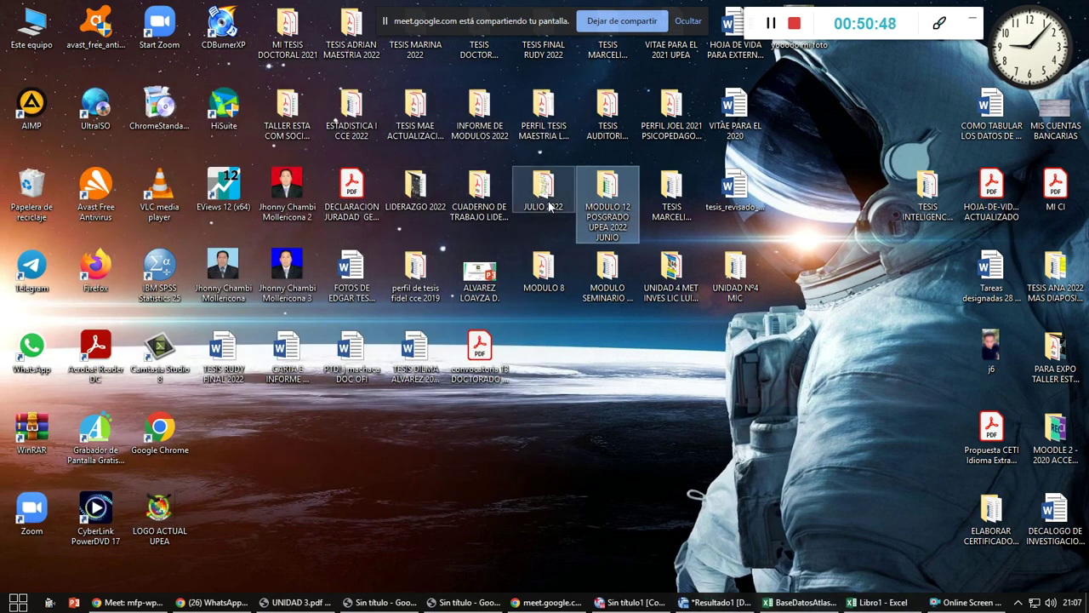
# - Open the workbook MI SOFTWARE ALFA DE CRONBACH from the ESTADISTICA I CCE 2022 folder on the desktop
pyautogui.click(358, 114)
pyautogui.doubleClick(359, 114)
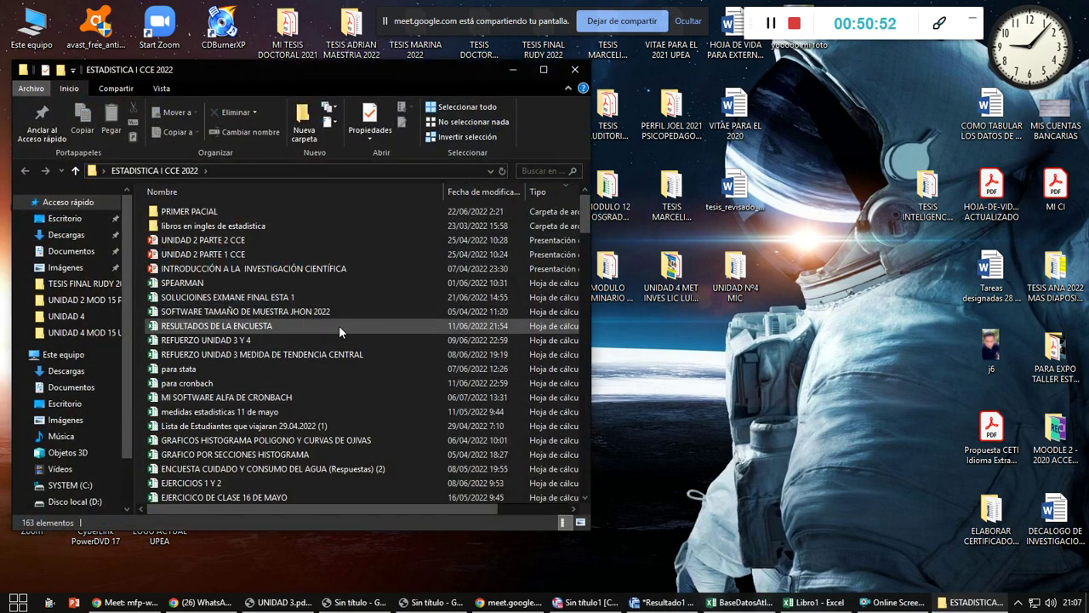
pyautogui.doubleClick(305, 398)
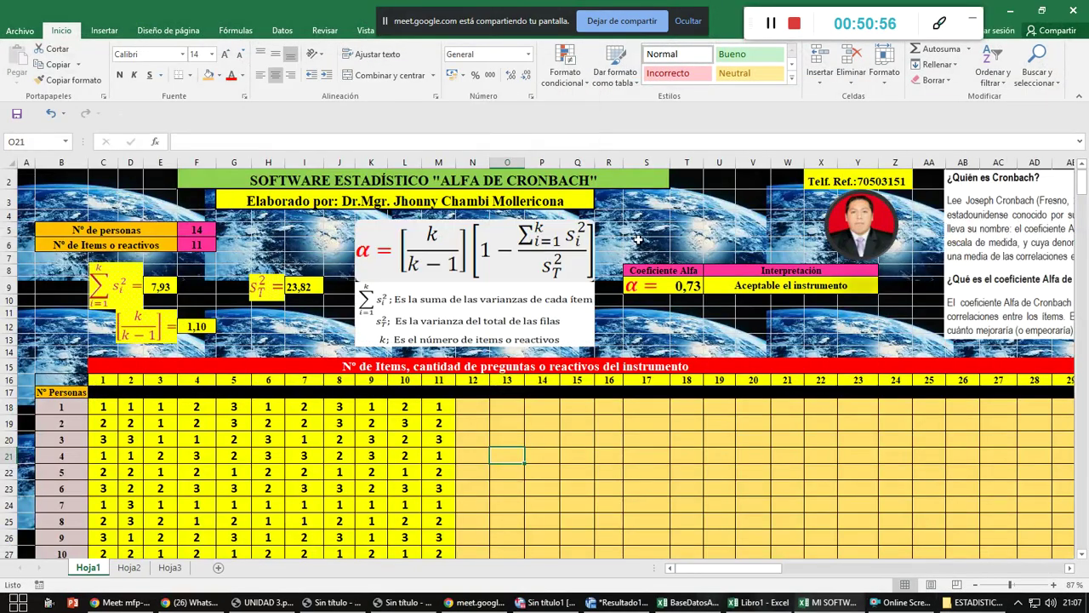
pyautogui.scroll(-1, 341, 357)
pyautogui.scroll(2, 341, 357)
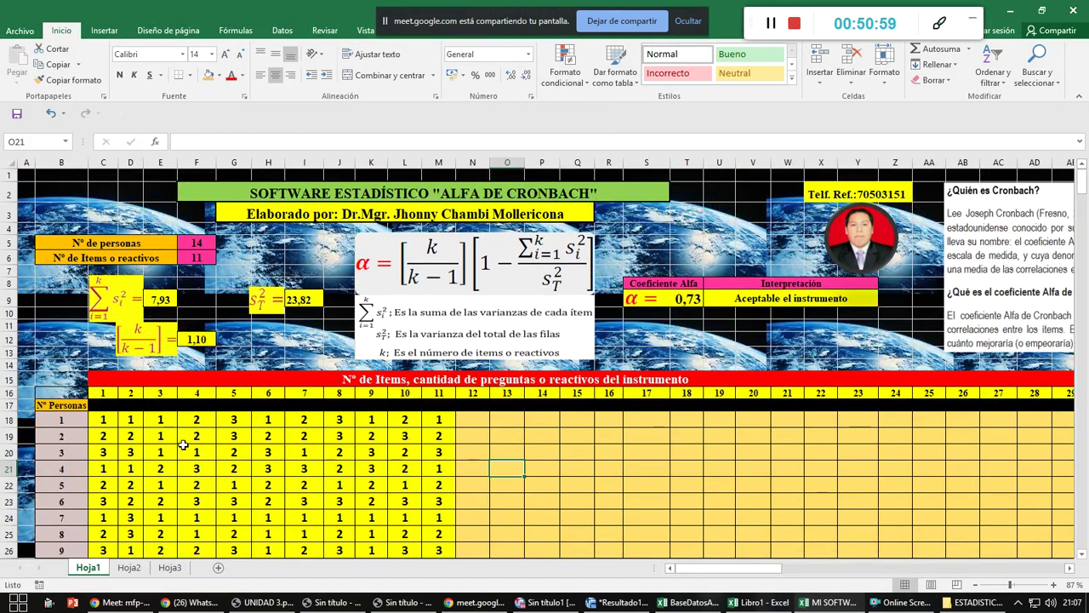
# - Examine the first person's coded answers across the item columns of the Alfa de Cronbach sheet
pyautogui.scroll(-1, 183, 444)
pyautogui.click(103, 366)
pyautogui.click(162, 366)
pyautogui.click(221, 367)
pyautogui.click(308, 372)
pyautogui.click(398, 371)
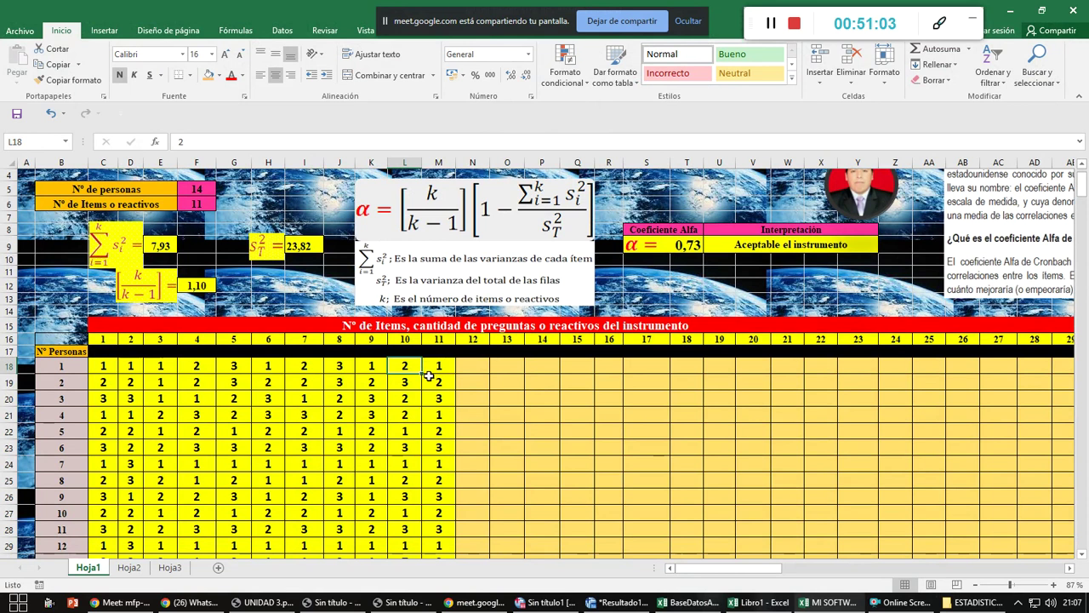
pyautogui.click(51, 364)
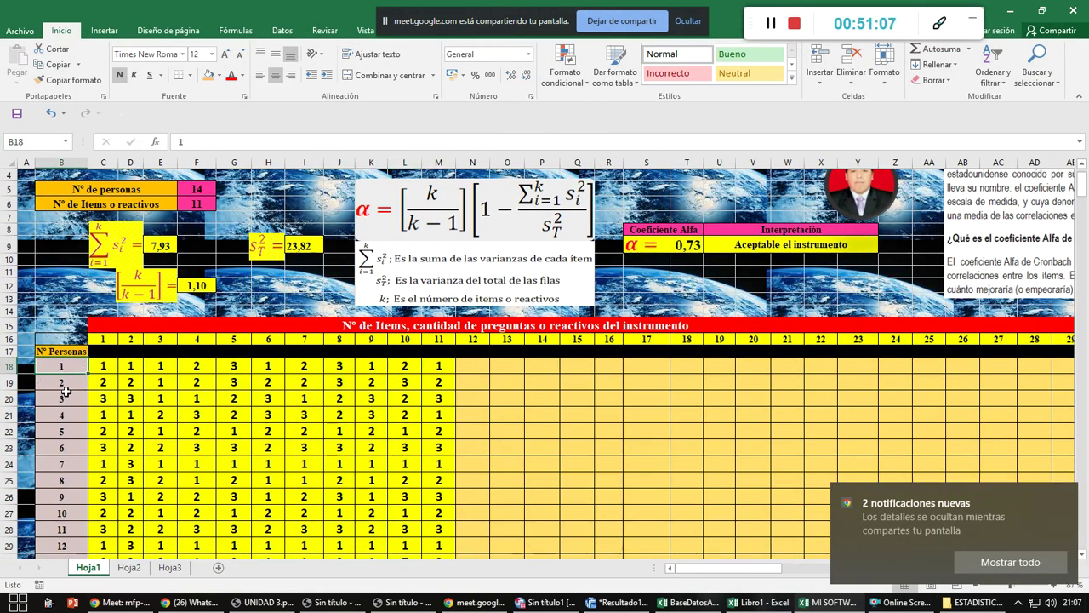
pyautogui.click(1068, 496)
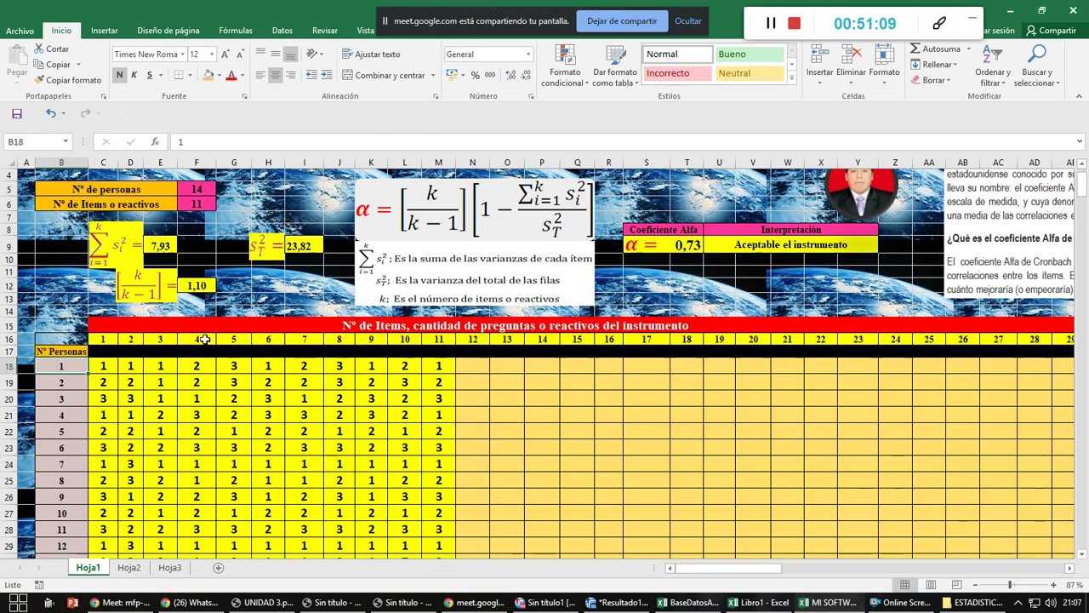
# - Examine the second person's answers item by item and the formula of the Coeficiente Alfa
pyautogui.press('Down')
pyautogui.press('Right')
pyautogui.press('Right')
pyautogui.press('Right')
pyautogui.press('Right')
pyautogui.press('Right')
pyautogui.press('Right')
pyautogui.press('Right')
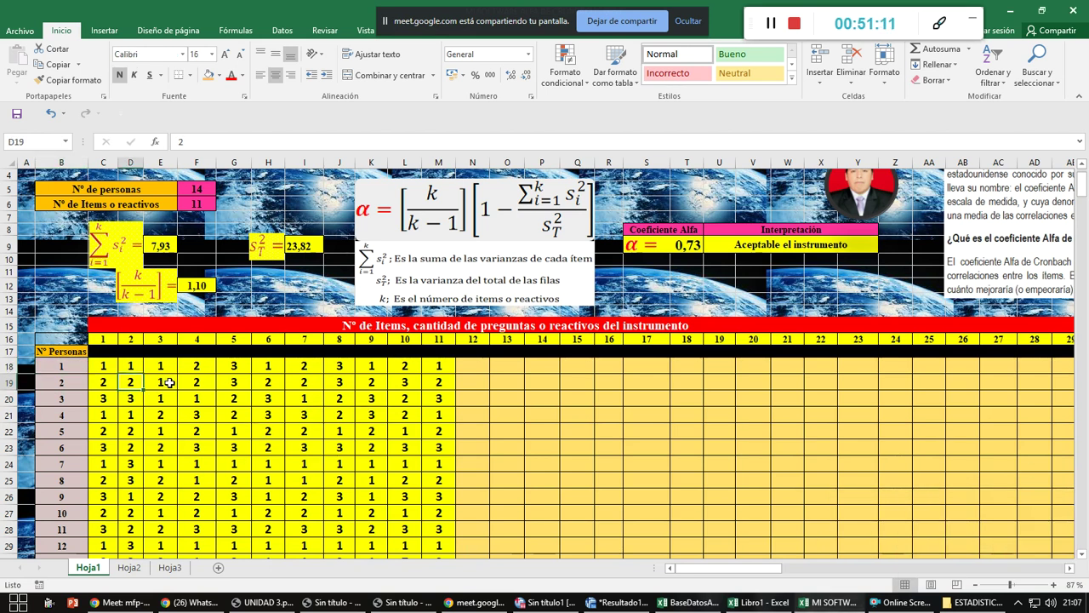
pyautogui.press('Right')
pyautogui.press('Right')
pyautogui.press('Right')
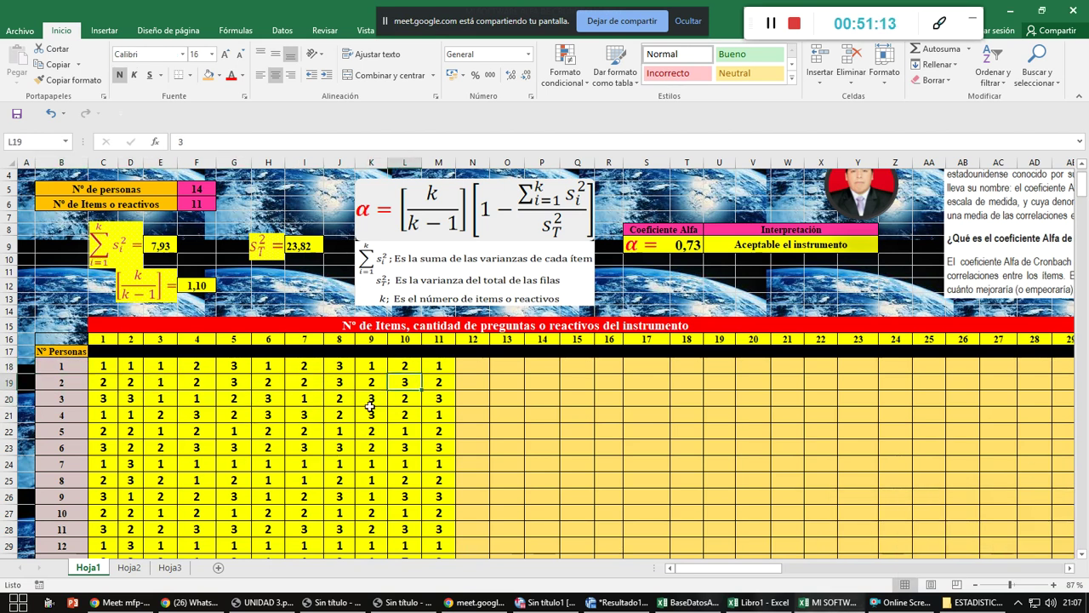
pyautogui.click(688, 244)
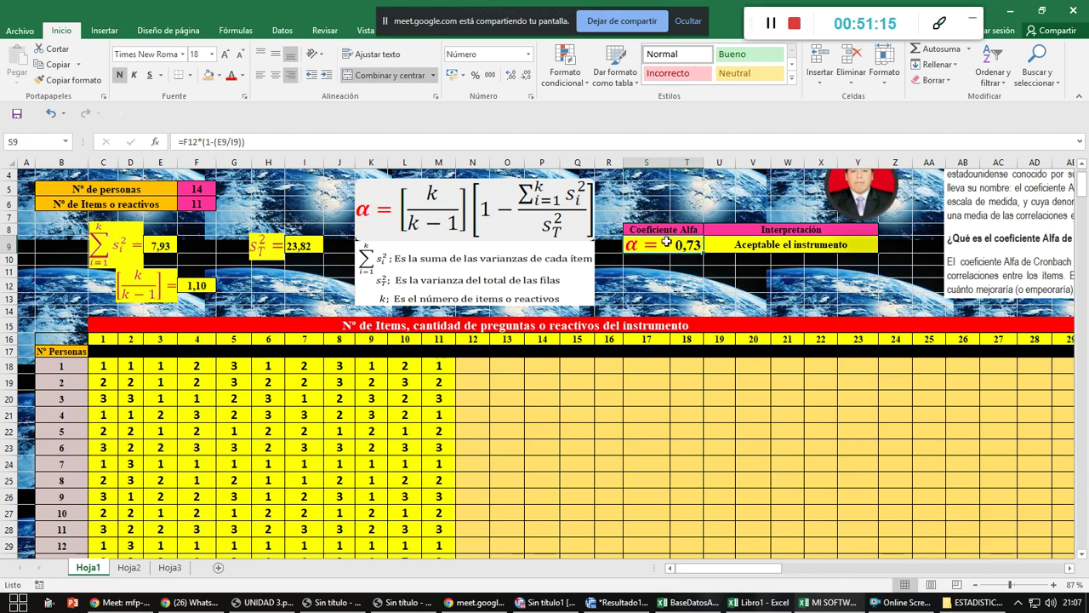
# - Inspect the variance formulas in row 17 for items 1 to 11 and the Interpretación formula of the alpha coefficient
pyautogui.scroll(1, 382, 314)
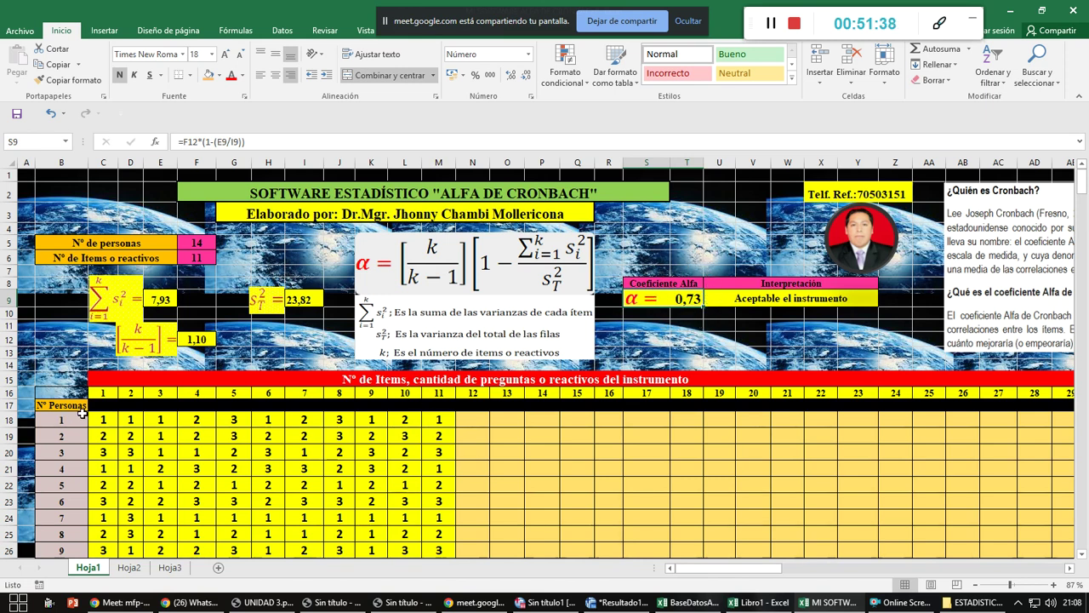
pyautogui.click(119, 406)
pyautogui.click(136, 407)
pyautogui.click(162, 406)
pyautogui.click(197, 406)
pyautogui.click(235, 406)
pyautogui.click(264, 405)
pyautogui.click(305, 403)
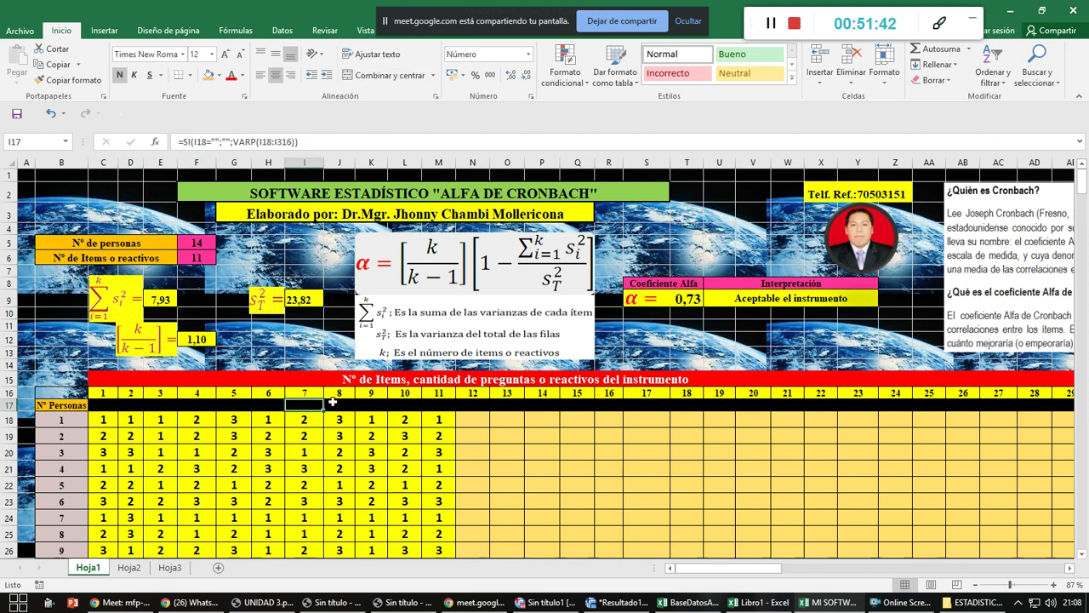
pyautogui.click(344, 401)
pyautogui.click(368, 403)
pyautogui.click(399, 403)
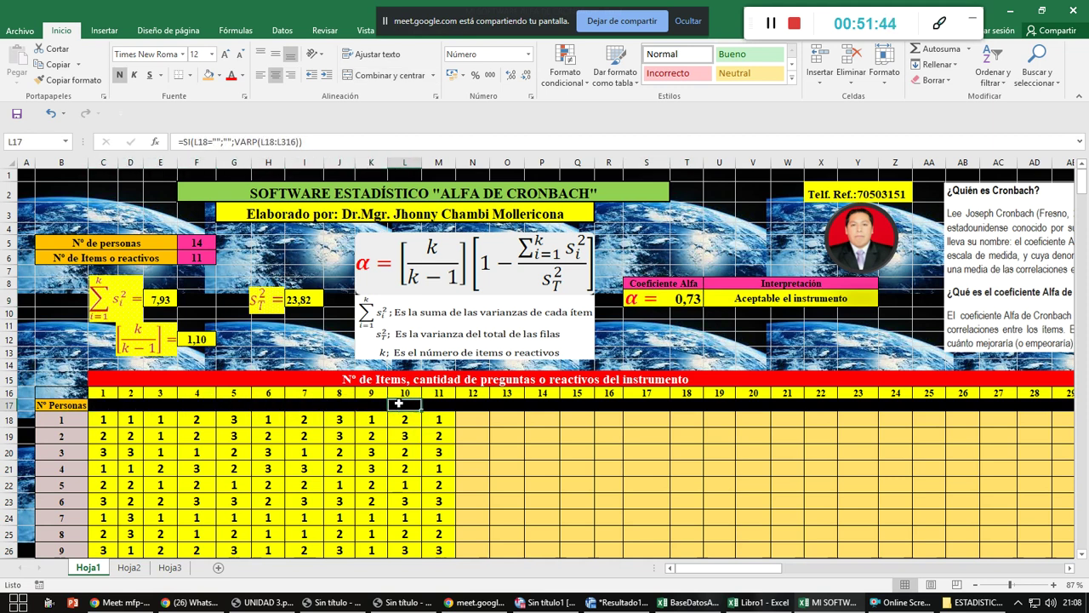
pyautogui.click(434, 406)
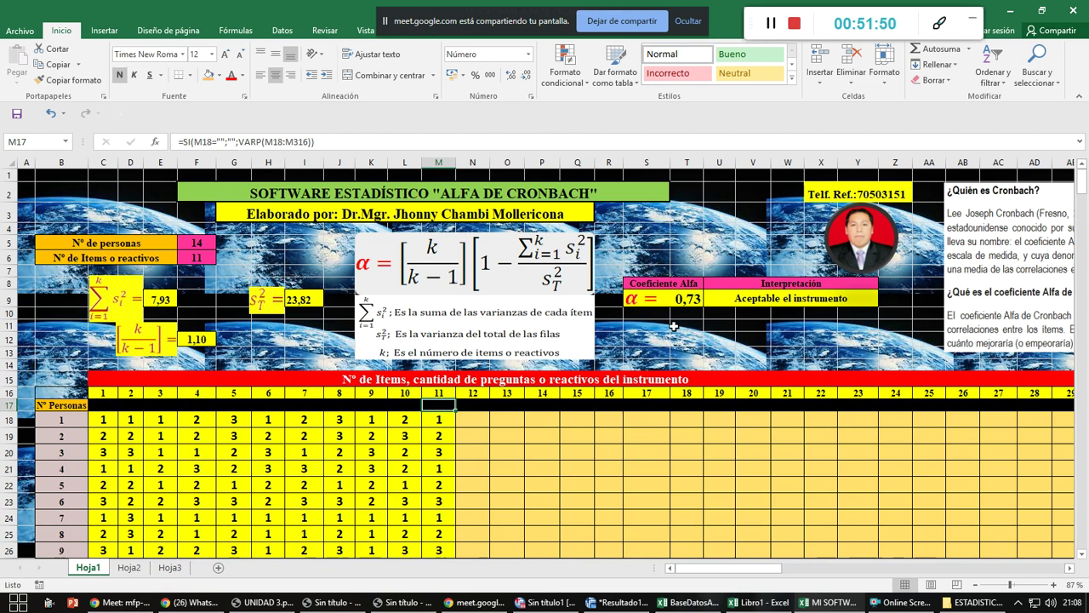
pyautogui.click(737, 299)
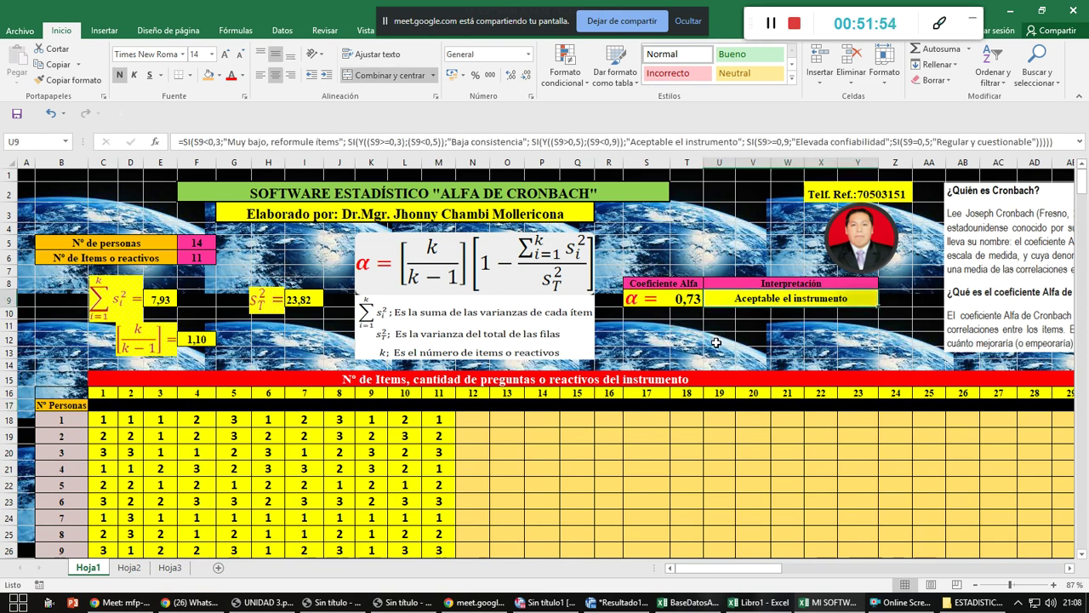
# - Switch to Libro1 and copy all answers of SUJETO 1 to SUJETO 15 for P1 to P15, without the headers
pyautogui.scroll(-2, 575, 381)
pyautogui.hotkey('alt', 'Tab')
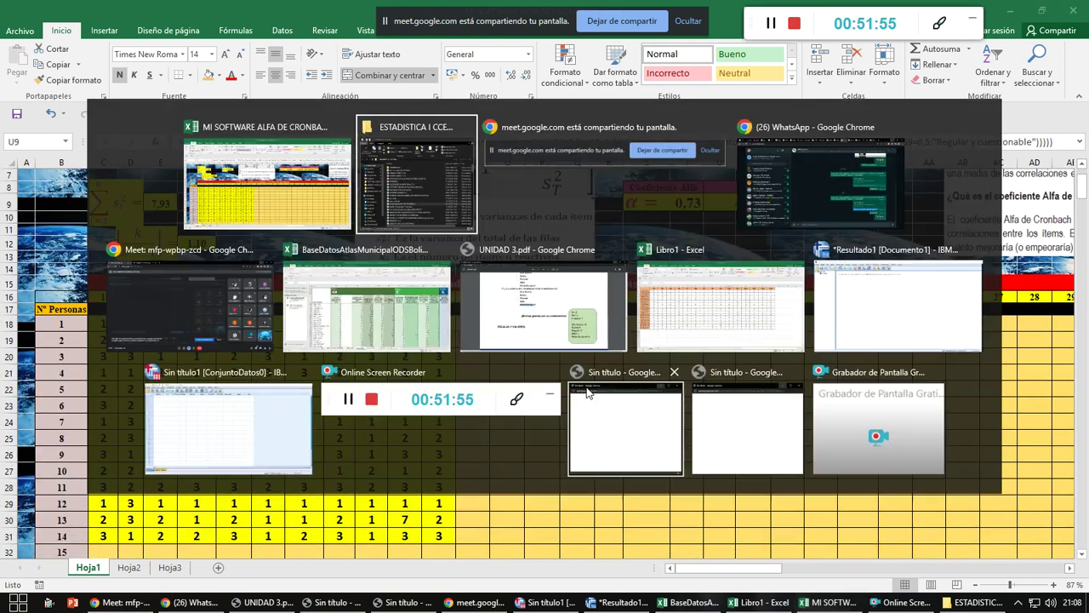
pyautogui.hotkey('alt', 'Tab')
pyautogui.hotkey('alt', 'Tab')
pyautogui.hotkey('alt', 'Tab')
pyautogui.hotkey('alt', 'Tab')
pyautogui.hotkey('alt', 'Tab')
pyautogui.hotkey('alt', 'Tab')
pyautogui.click(124, 196)
pyautogui.moveTo(124, 197); pyautogui.dragTo(851, 438)
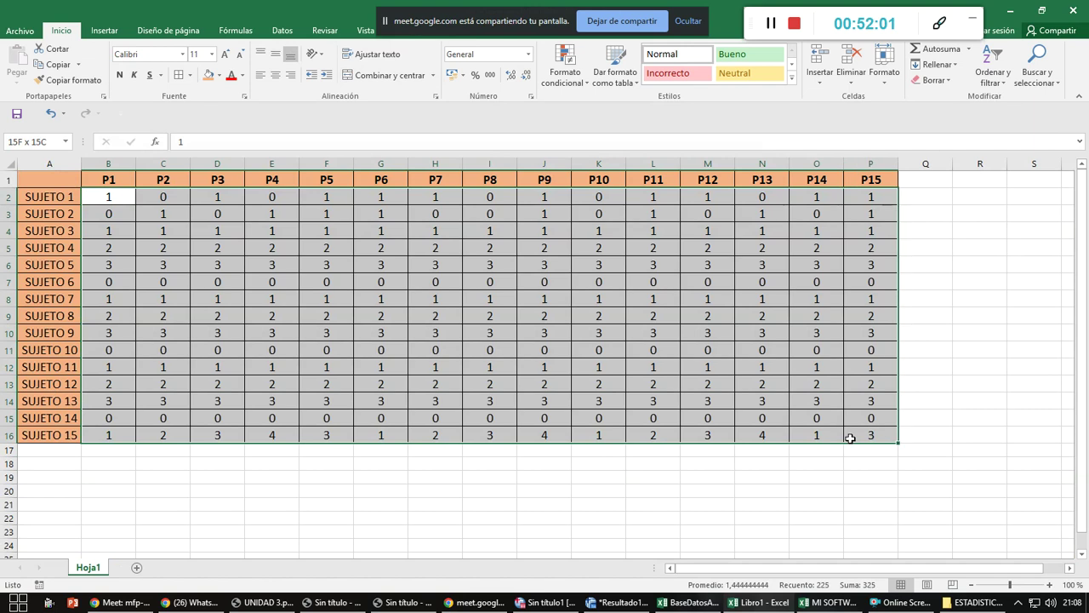
pyautogui.hotkey('ctrl', 'c')
pyautogui.hotkey('alt', 'Tab')
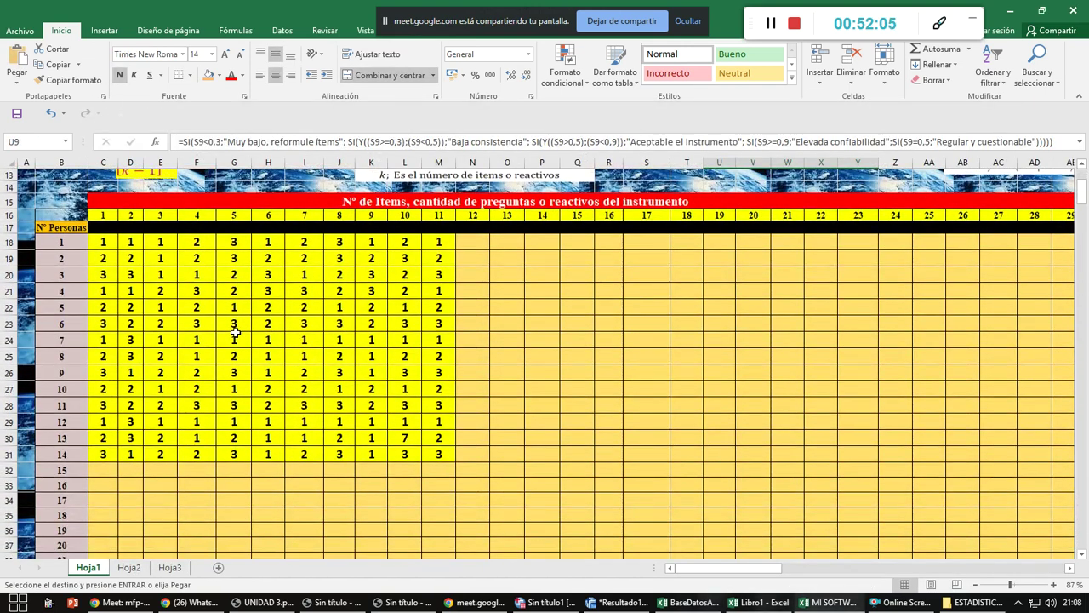
pyautogui.hotkey('alt', 'Tab')
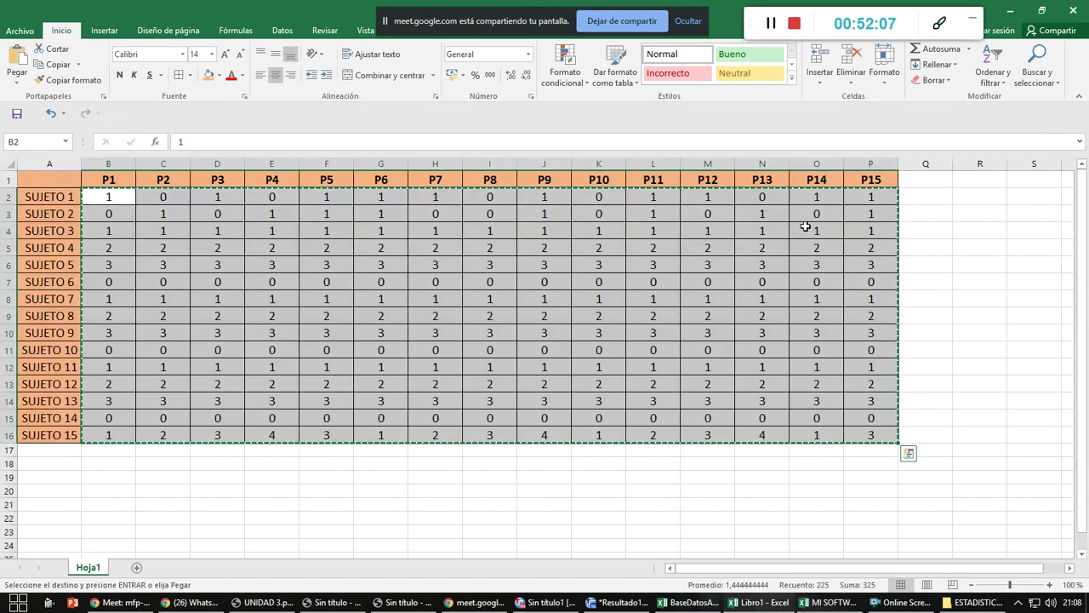
# - Paste the copied answers into the Alfa de Cronbach workbook for persons 1 to 15 and items 1 to 15, and shade them orange
pyautogui.hotkey('alt', 'Tab')
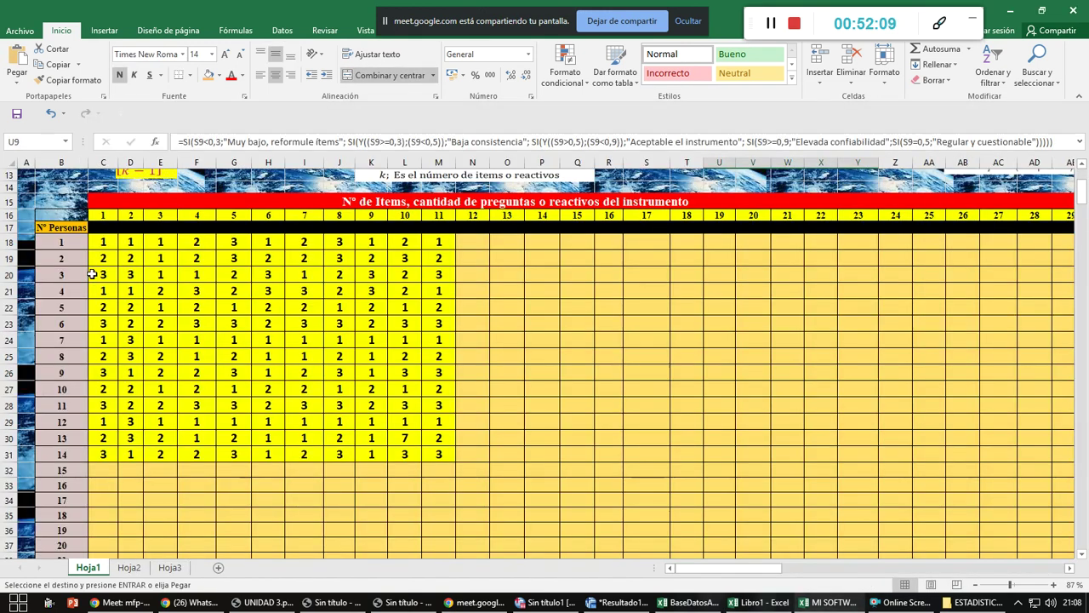
pyautogui.moveTo(93, 239); pyautogui.dragTo(567, 467)
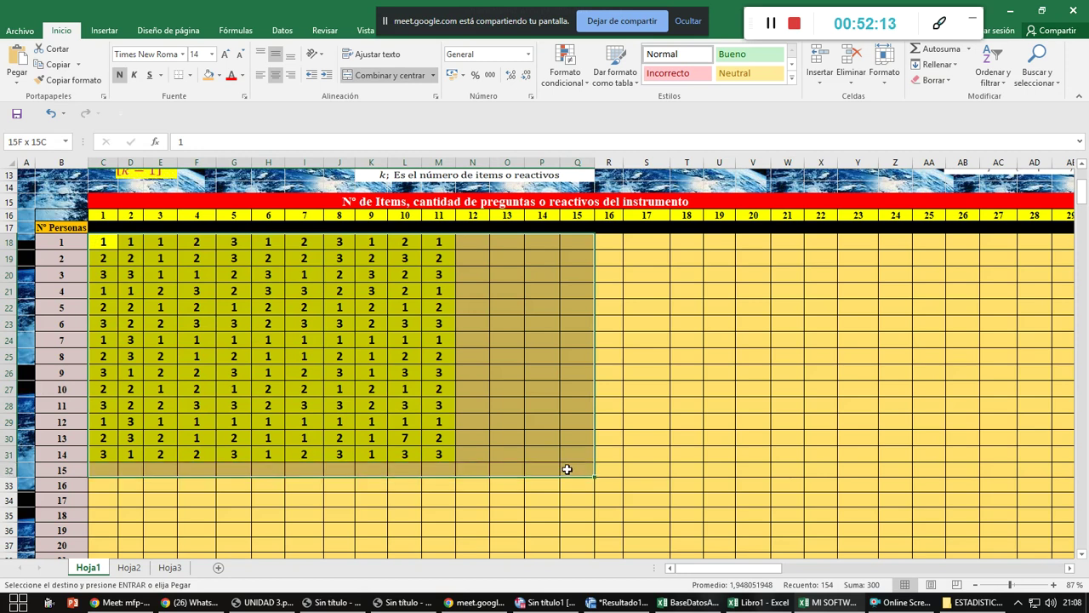
pyautogui.hotkey('ctrl', 'v')
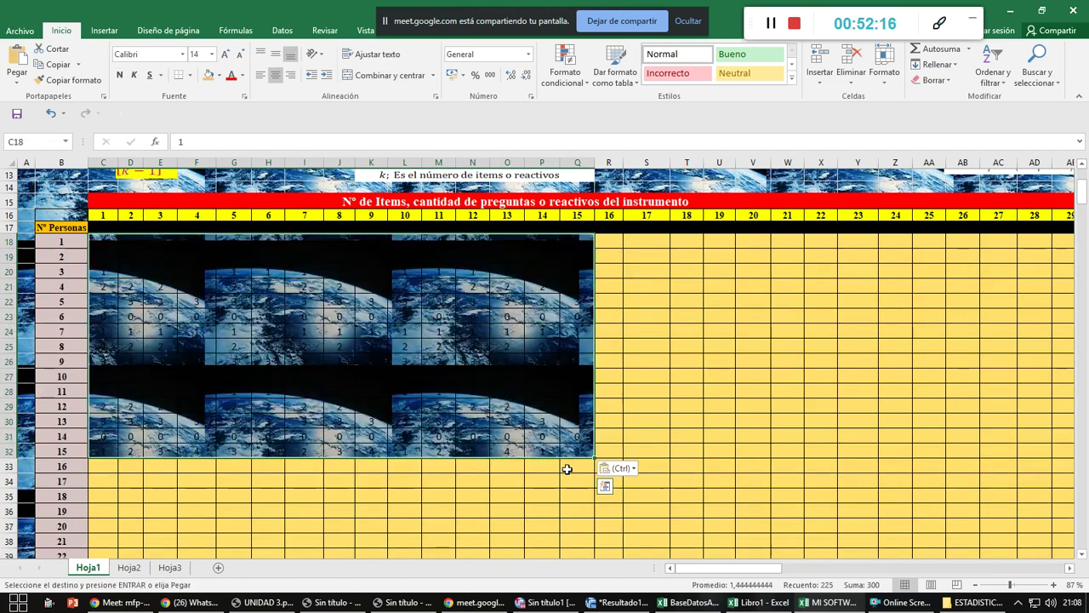
pyautogui.click(207, 75)
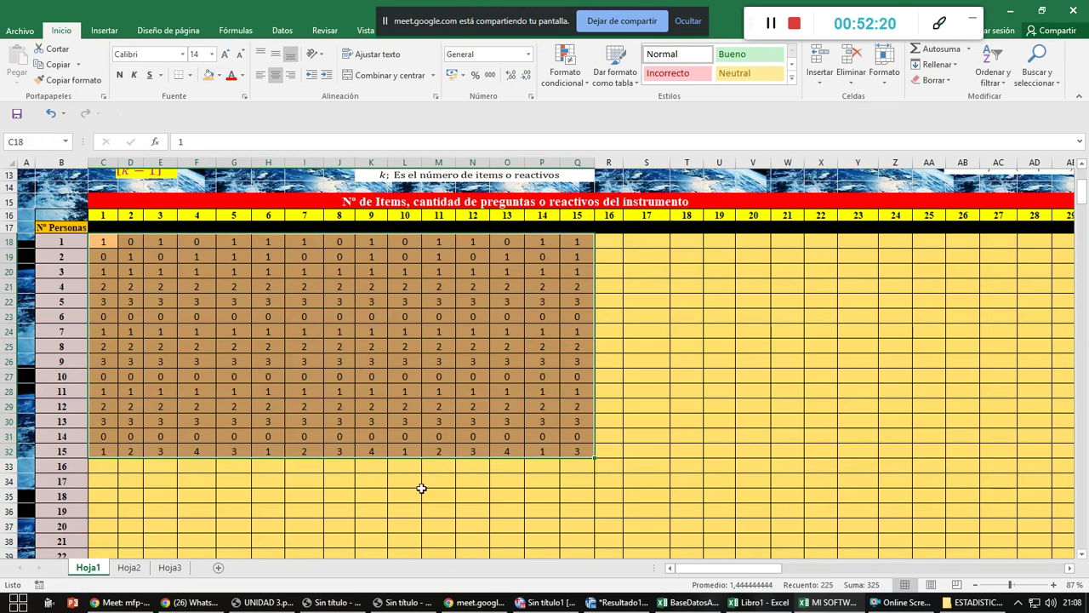
# - Compare the pasted answers with Libro1 and inspect the formulas of the Coeficiente Alfa and the row 17 variances for items 2 to 5
pyautogui.hotkey('alt', 'Tab')
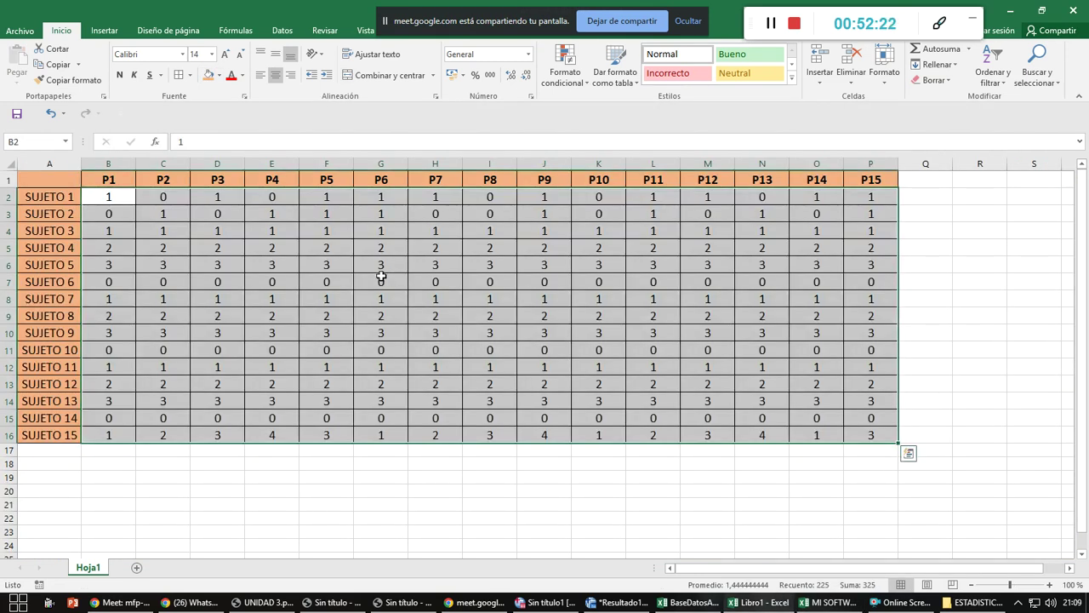
pyautogui.hotkey('alt', 'Tab')
pyautogui.click(717, 364)
pyautogui.scroll(3, 729, 420)
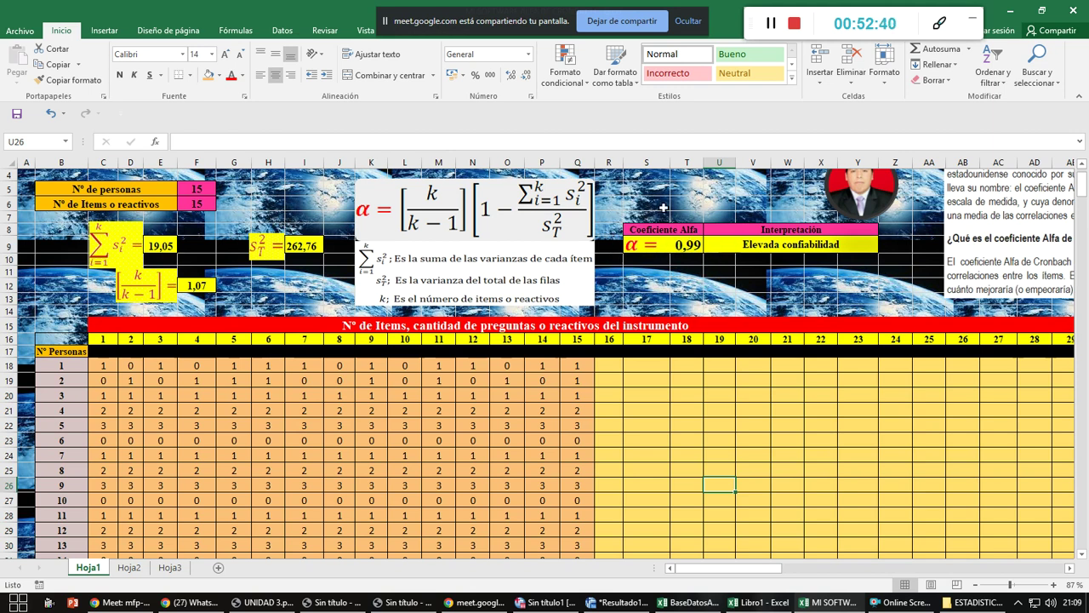
pyautogui.click(670, 246)
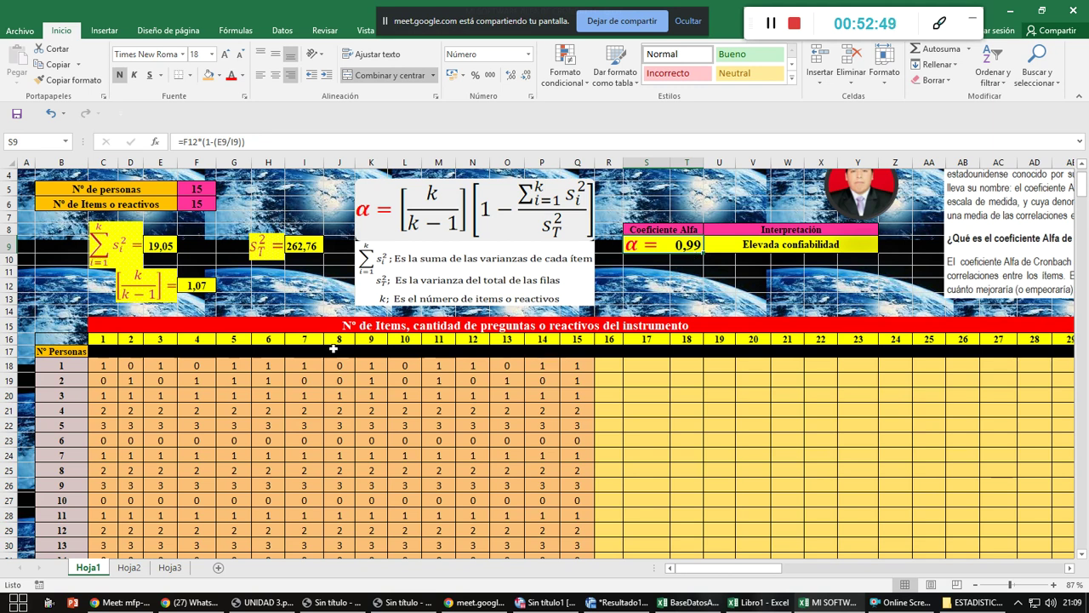
pyautogui.click(134, 353)
pyautogui.click(155, 351)
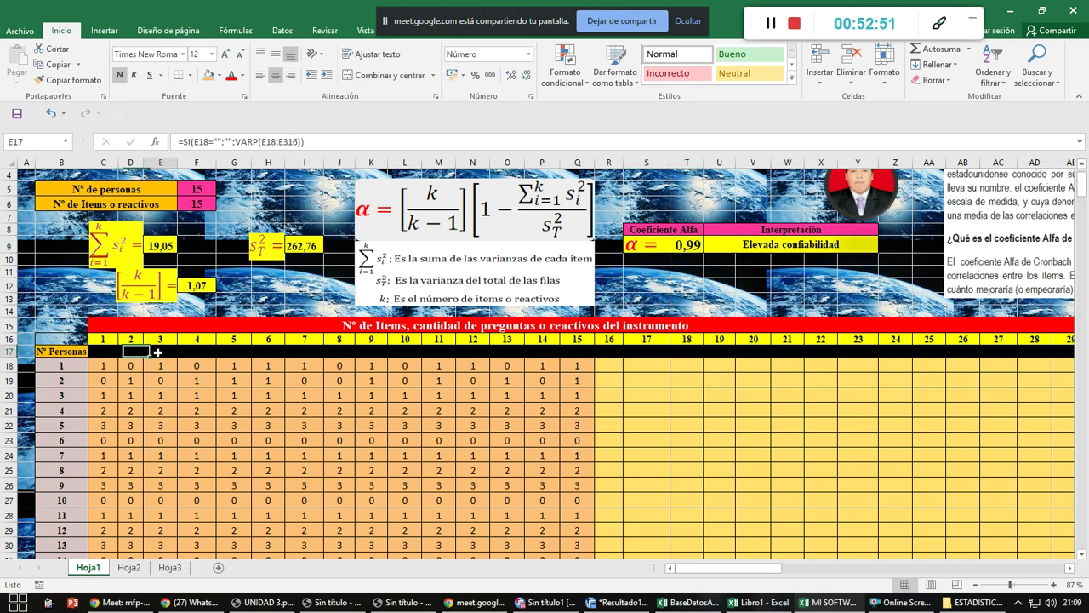
pyautogui.click(190, 352)
pyautogui.click(230, 349)
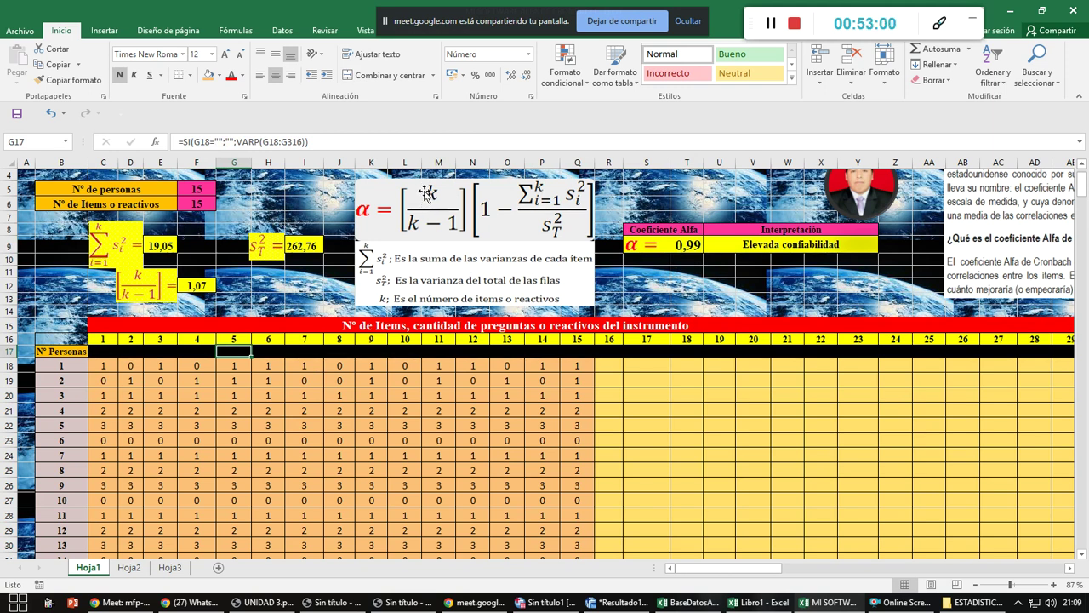
# - Review the answers of all 15 persons against the person and item counts, the variance sums and the alpha interpretation
pyautogui.scroll(-2, 79, 466)
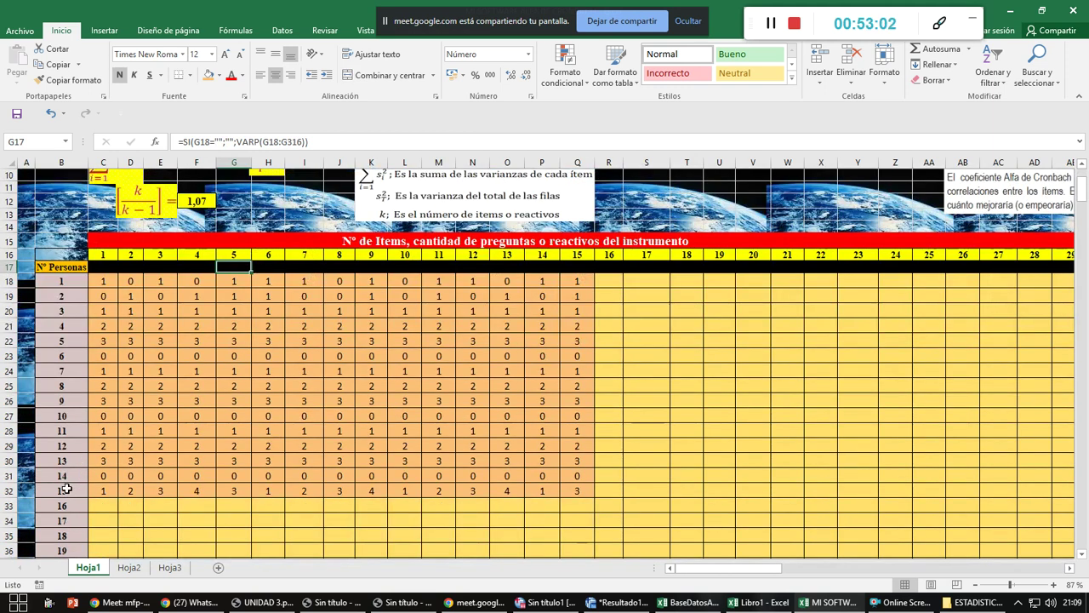
pyautogui.scroll(2, 496, 382)
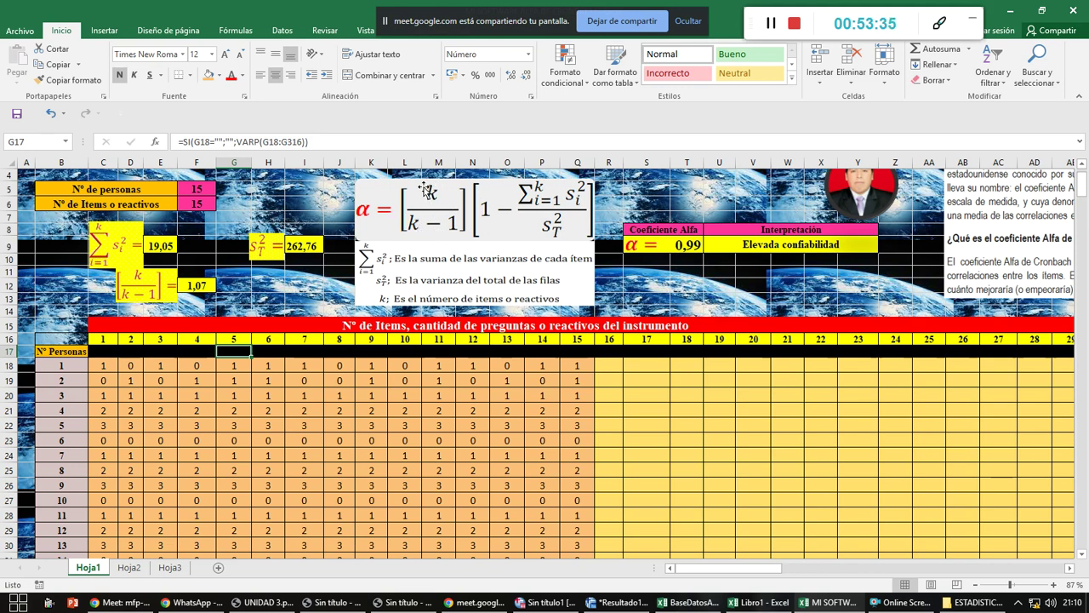
pyautogui.scroll(-1, 17, 450)
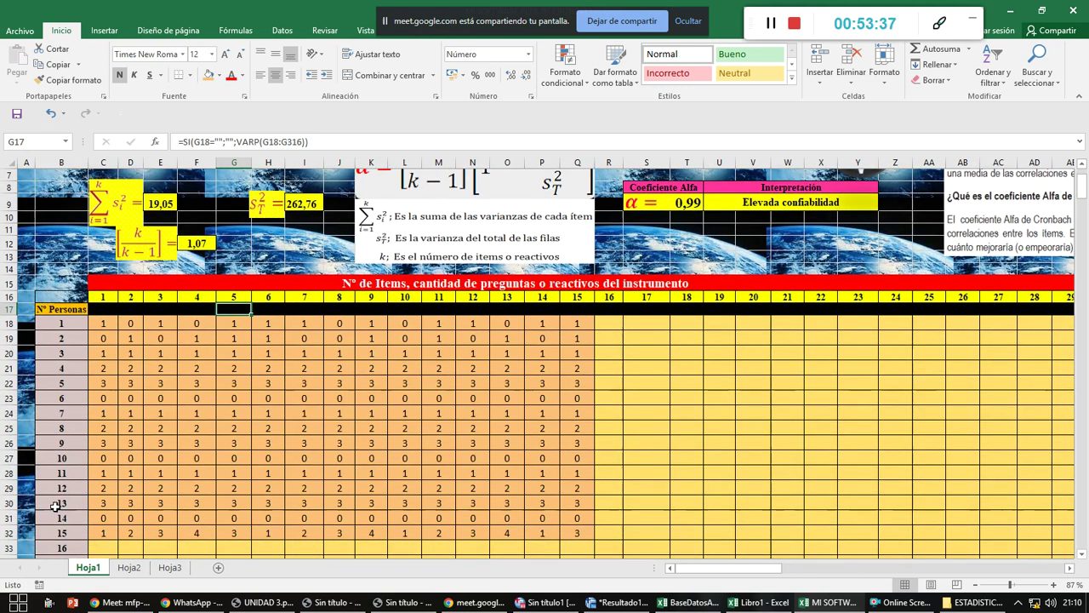
pyautogui.scroll(2, 436, 189)
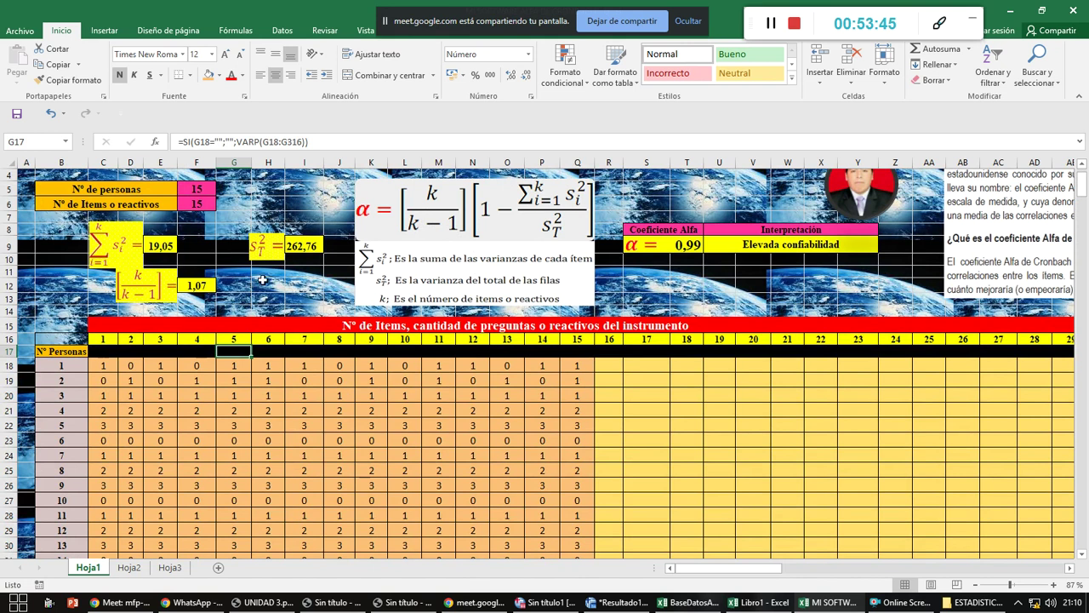
pyautogui.scroll(-1, 339, 418)
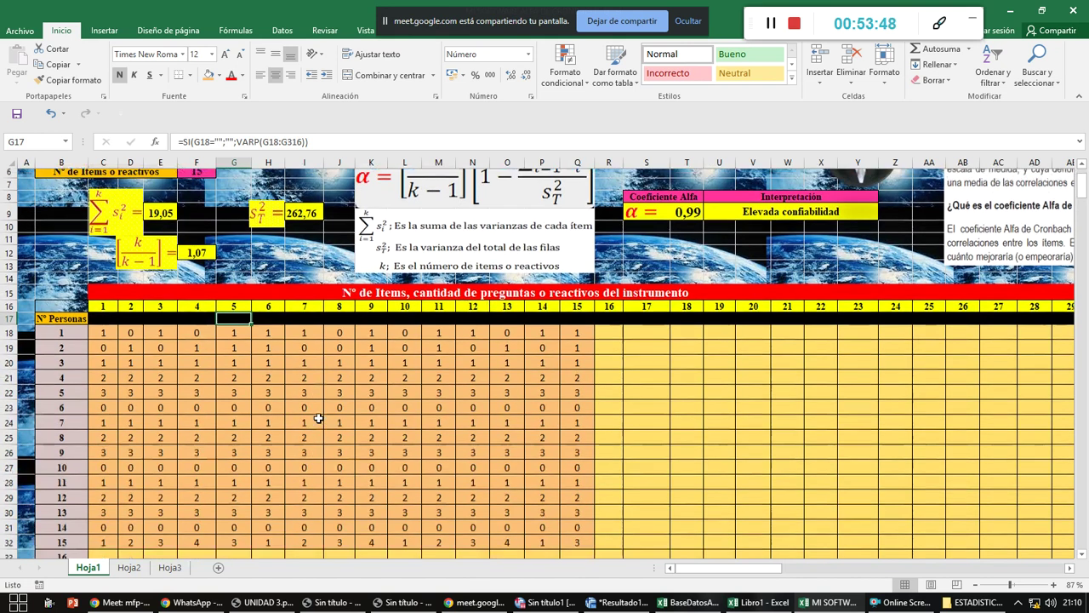
pyautogui.moveTo(100, 324); pyautogui.dragTo(591, 535)
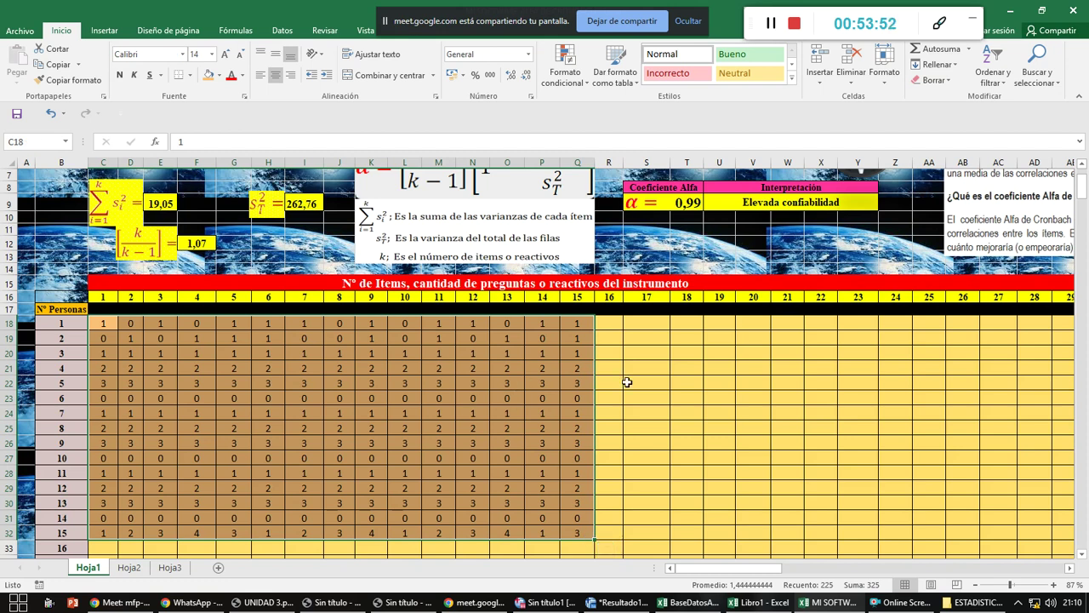
pyautogui.scroll(1, 535, 411)
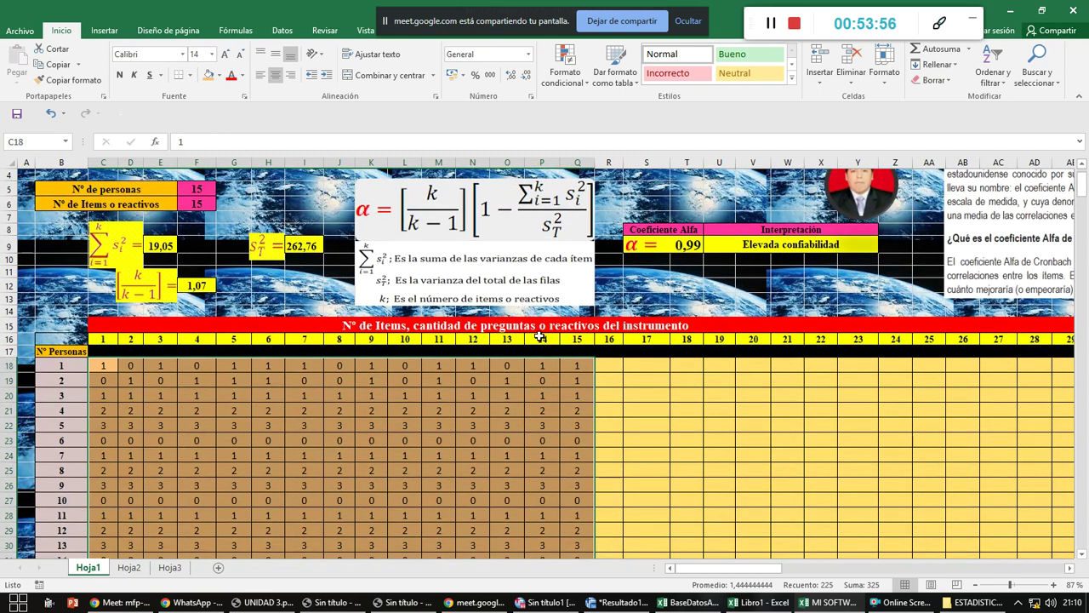
pyautogui.click(762, 408)
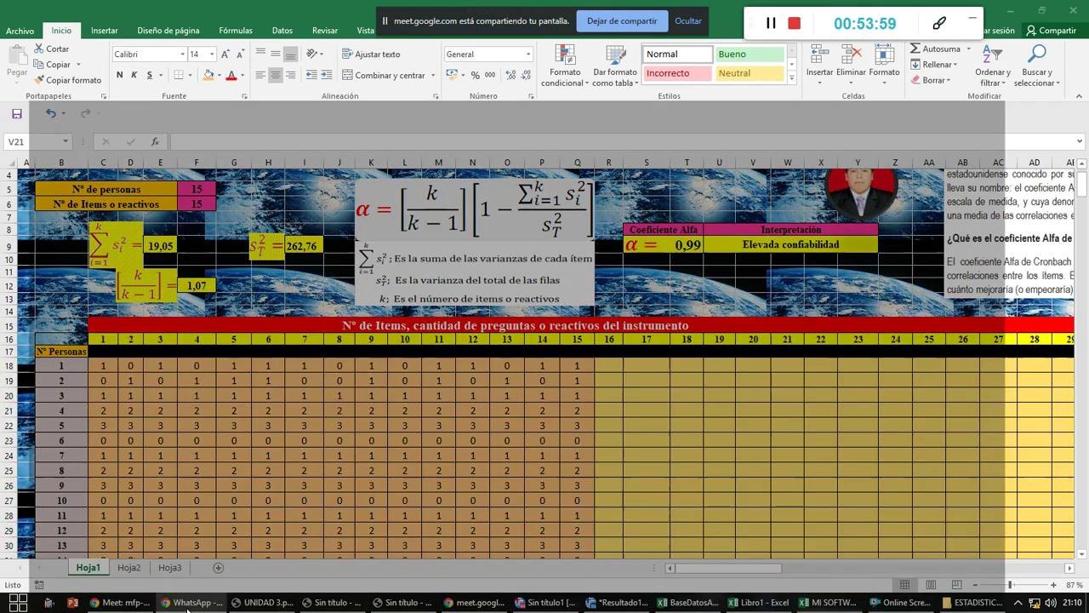
# - Switch to Chrome and look through the MOD_12 statistics course page for the activities above Unidad IV, including TAREA Nº3
pyautogui.click(194, 603)
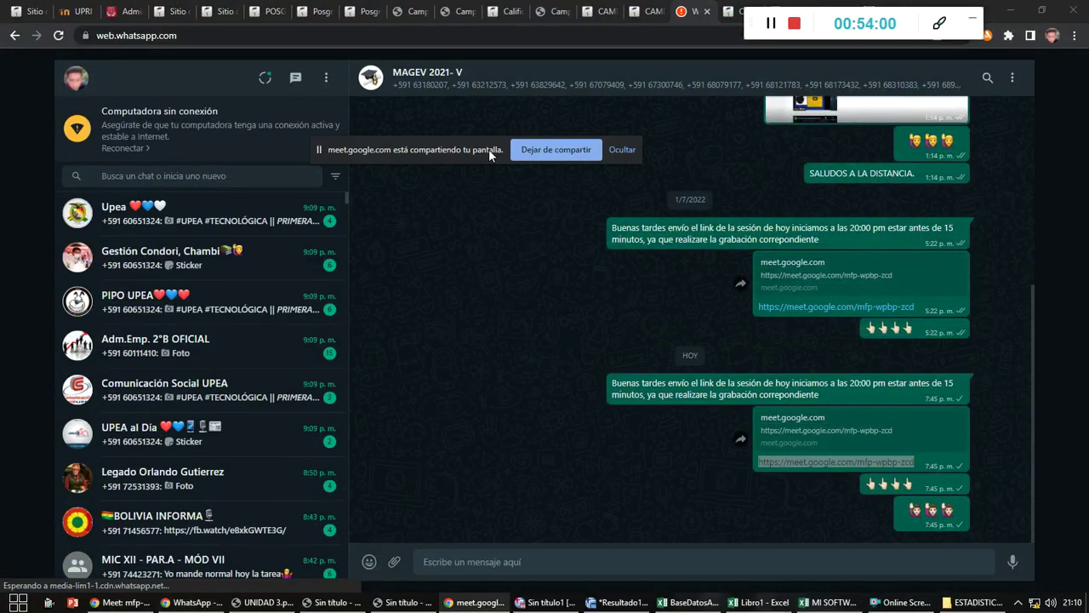
pyautogui.click(649, 12)
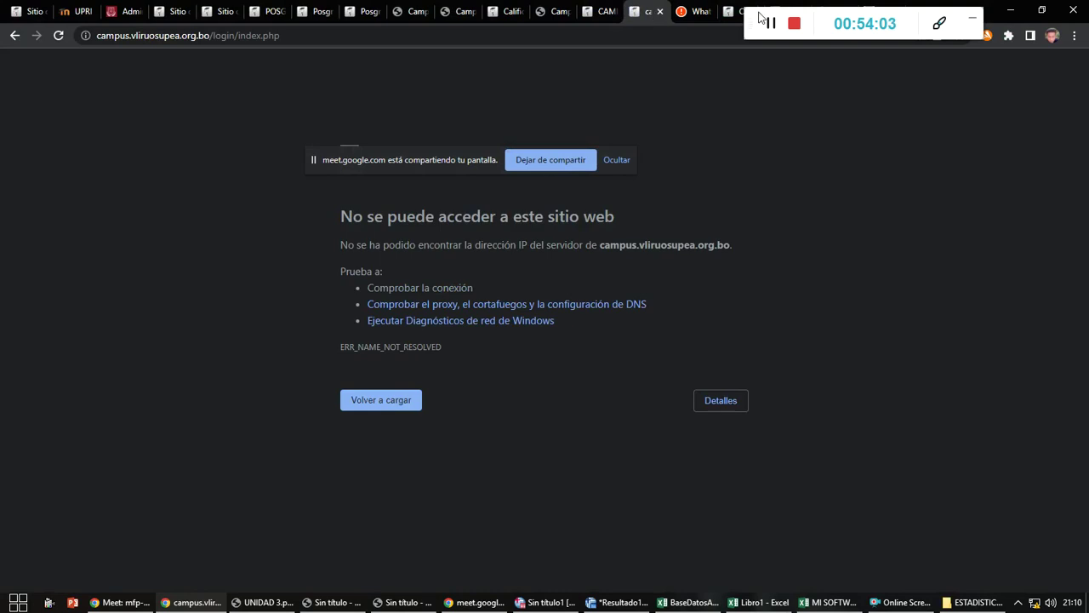
pyautogui.moveTo(760, 17); pyautogui.dragTo(768, 113)
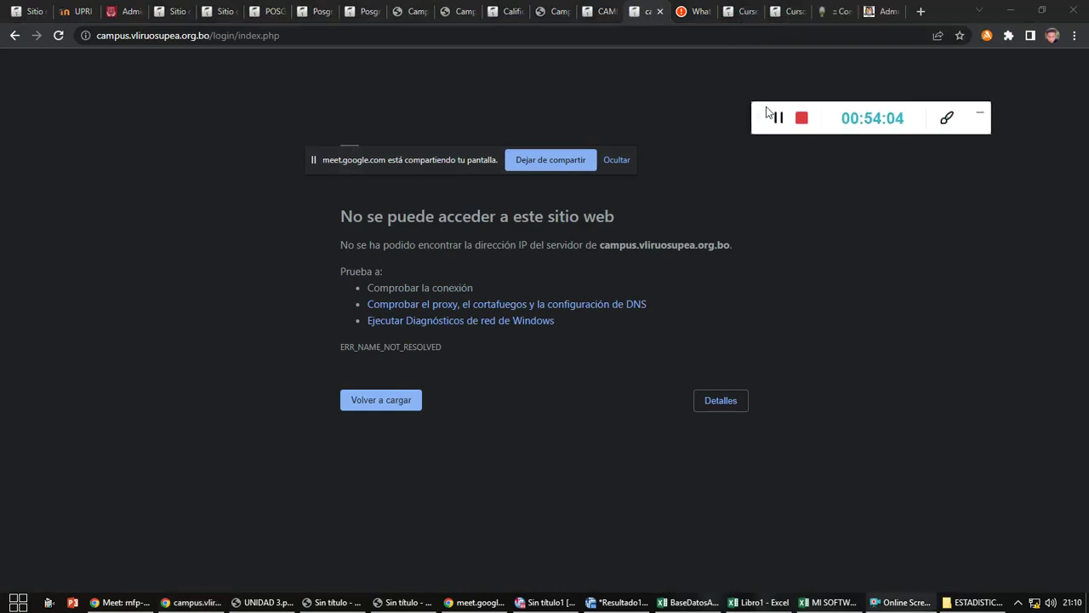
pyautogui.click(741, 12)
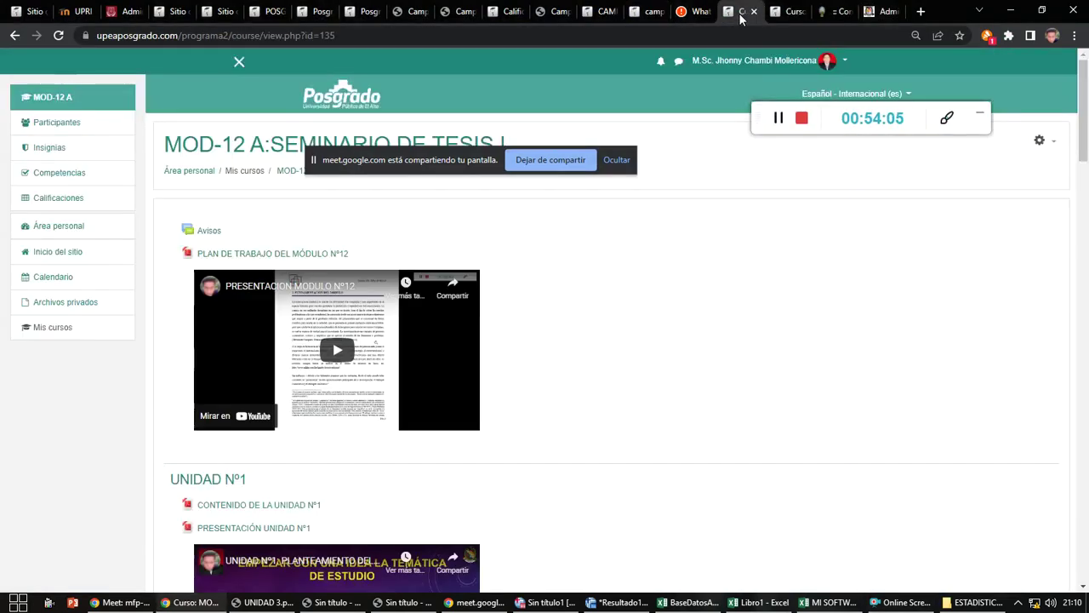
pyautogui.click(788, 12)
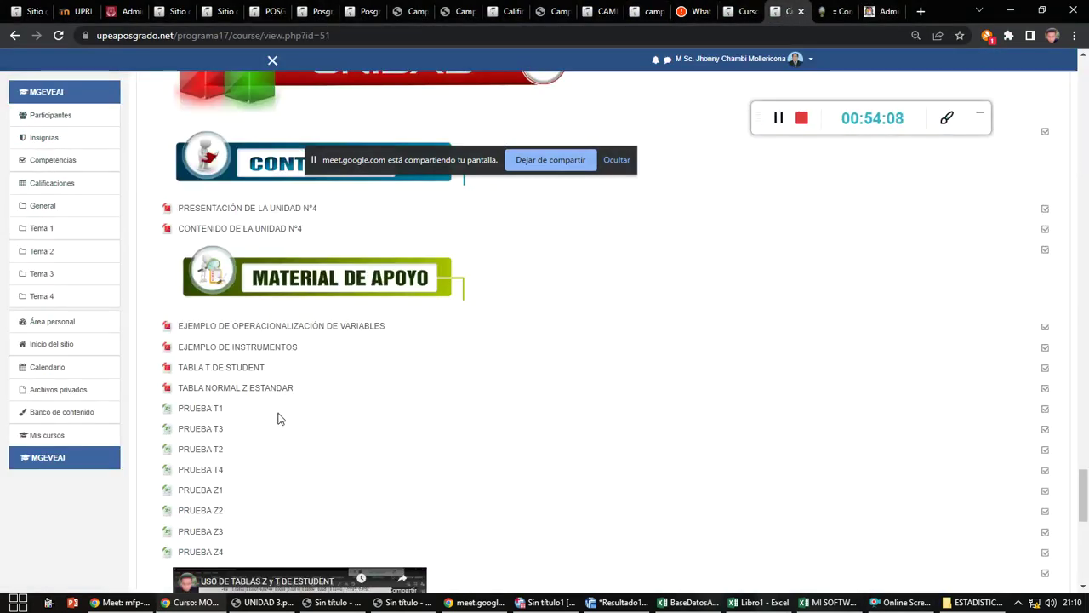
pyautogui.scroll(-1, 279, 417)
pyautogui.scroll(3, 279, 417)
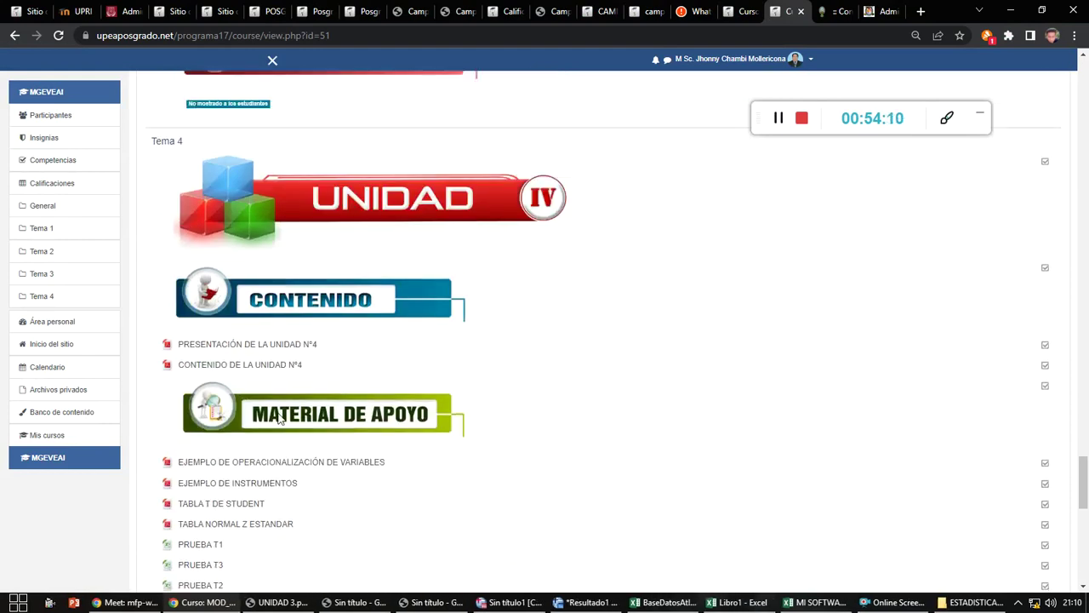
pyautogui.scroll(-3, 279, 417)
pyautogui.scroll(1, 279, 417)
pyautogui.scroll(5, 279, 417)
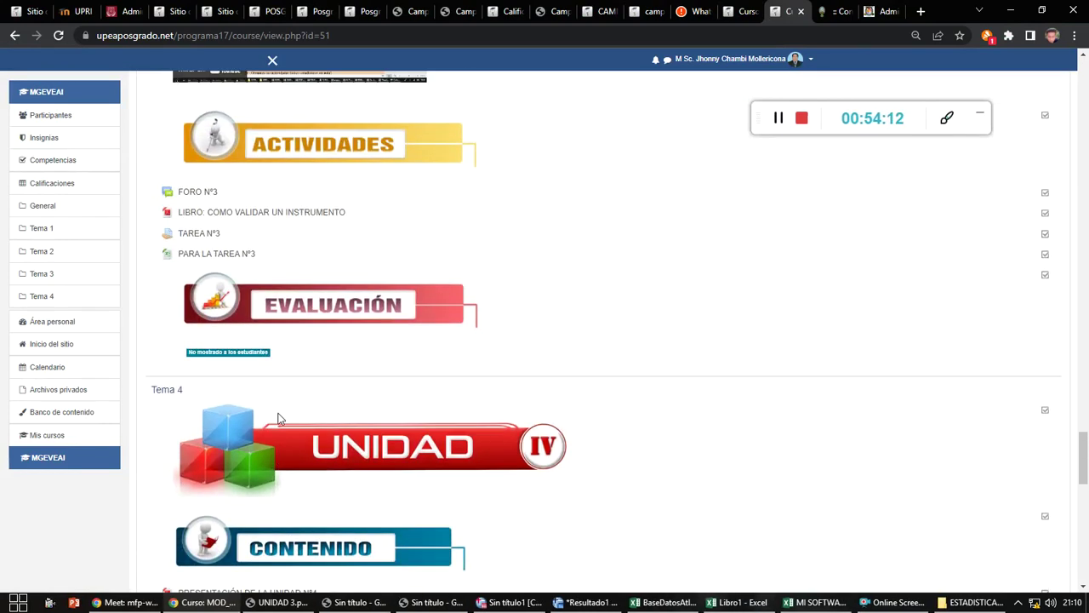
pyautogui.click(776, 117)
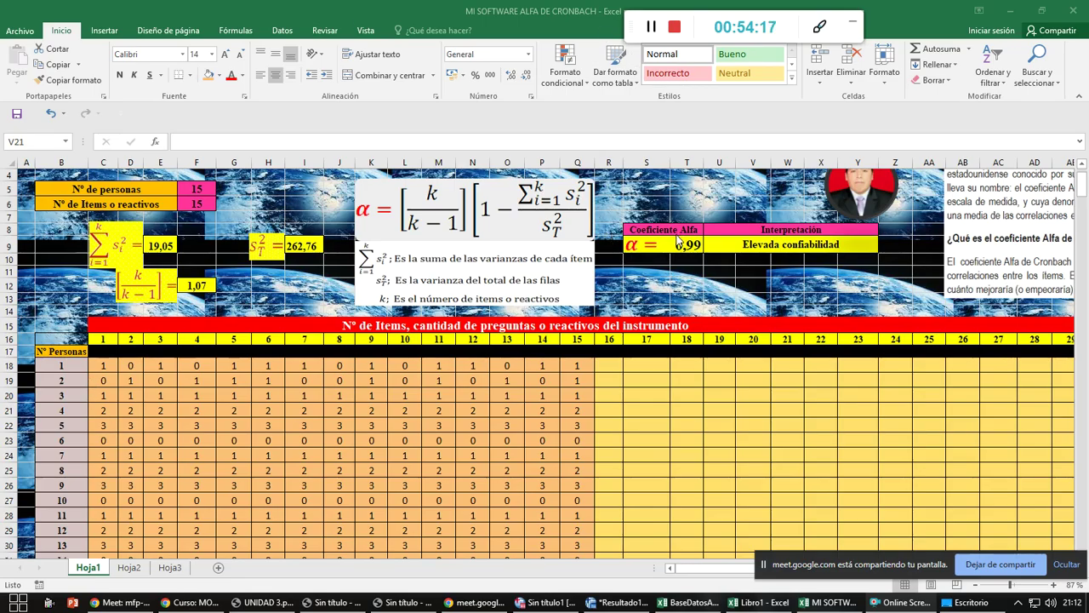
# - In the Alfa de Cronbach sheet, set person 1's item 4 answer and the item 13 answers of persons 1 to 10 to 5
pyautogui.click(191, 364)
pyautogui.write('5')
pyautogui.press('Tab')
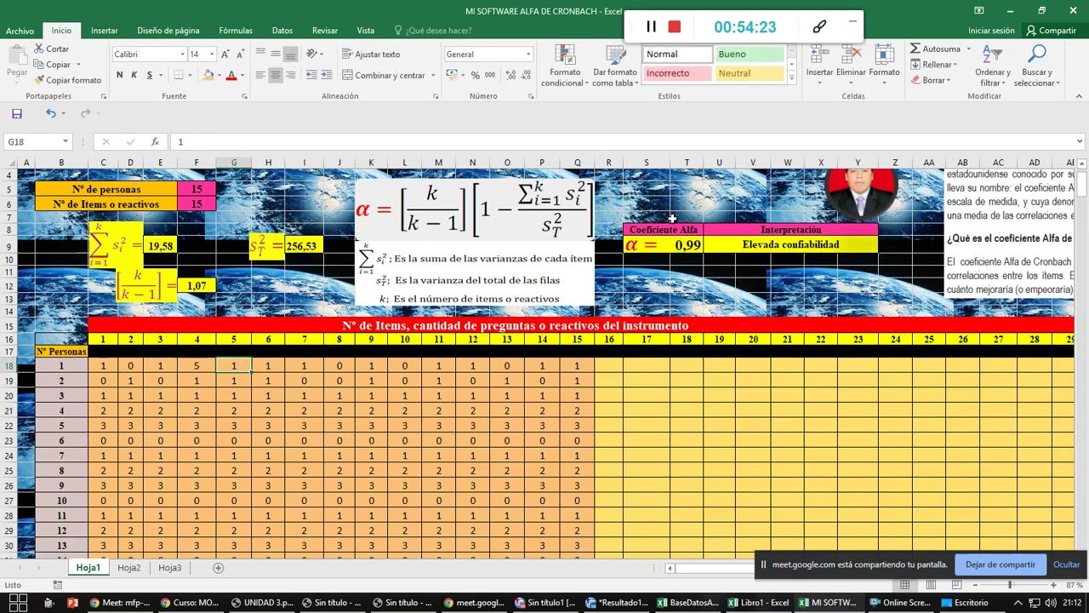
pyautogui.click(506, 365)
pyautogui.write('5')
pyautogui.press('Return')
pyautogui.write('5 5 5 5 5 5 5 5 5')
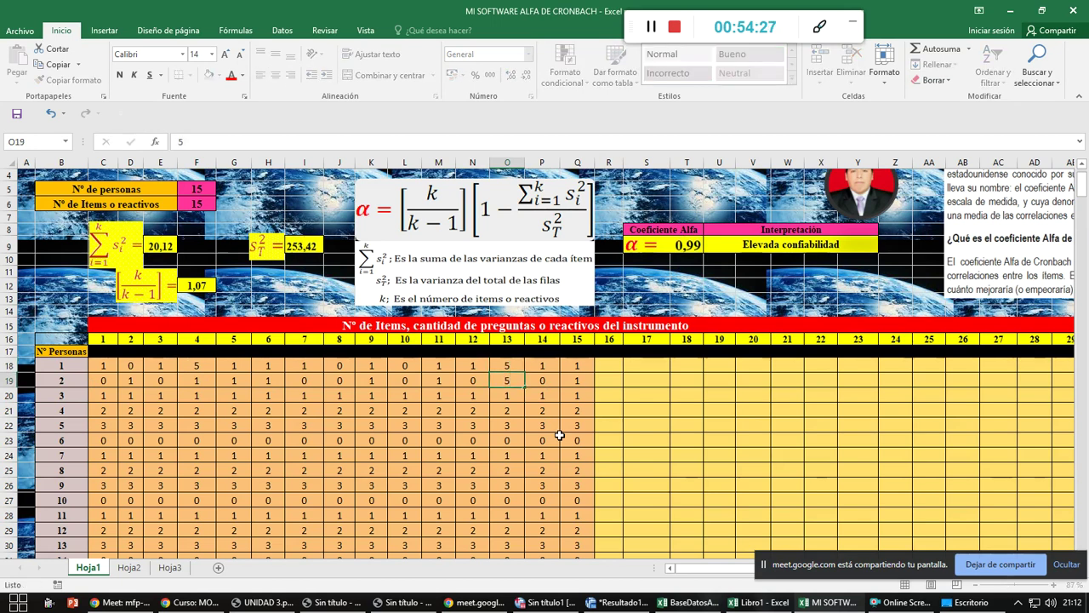
# - Set person 6's answers to 6 for item 14 and 7 for item 15
pyautogui.press('Right')
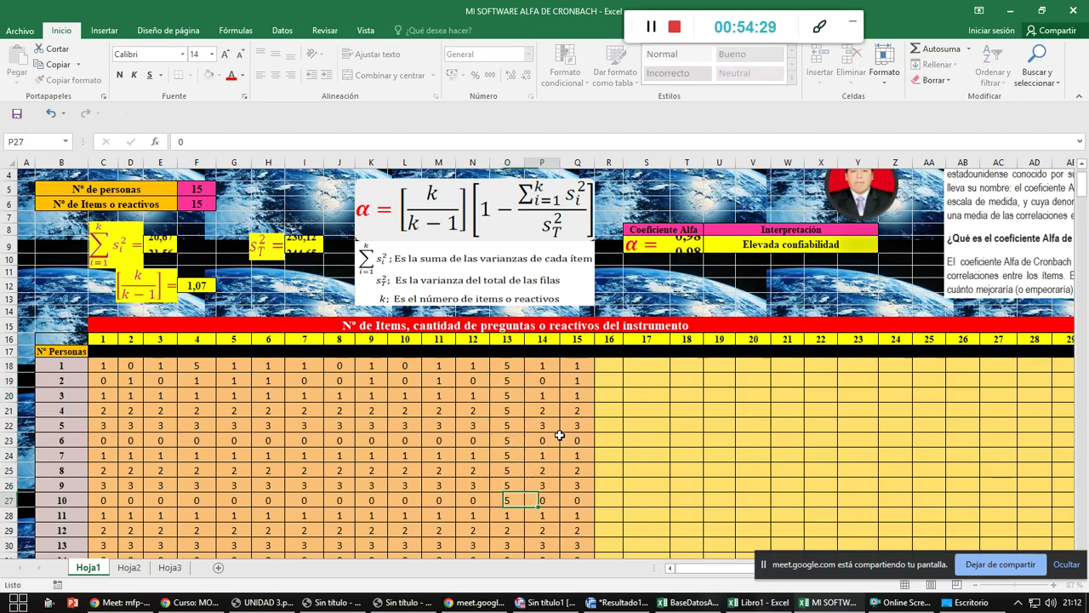
pyautogui.press('Up')
pyautogui.press('Up')
pyautogui.press('Up')
pyautogui.press('Up')
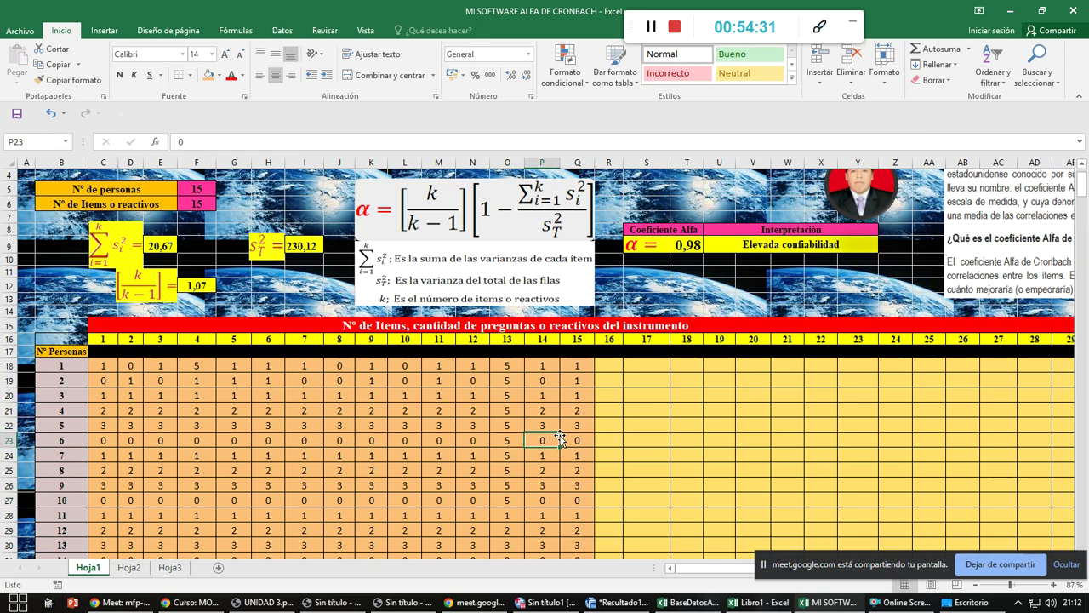
pyautogui.write('6')
pyautogui.press('Right')
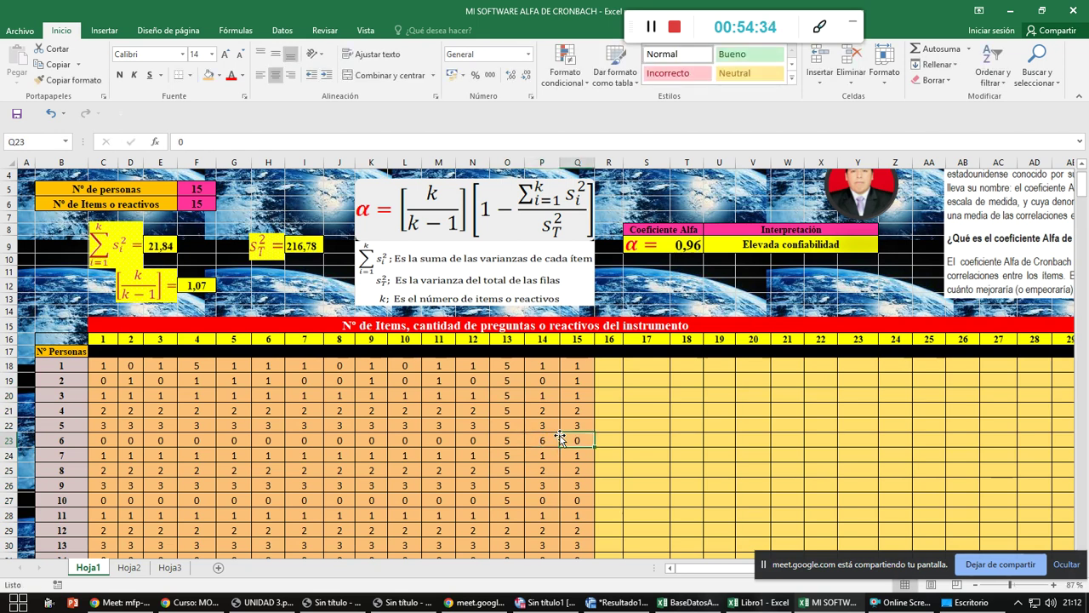
pyautogui.write('7')
pyautogui.hotkey('ctrl', 'Return')
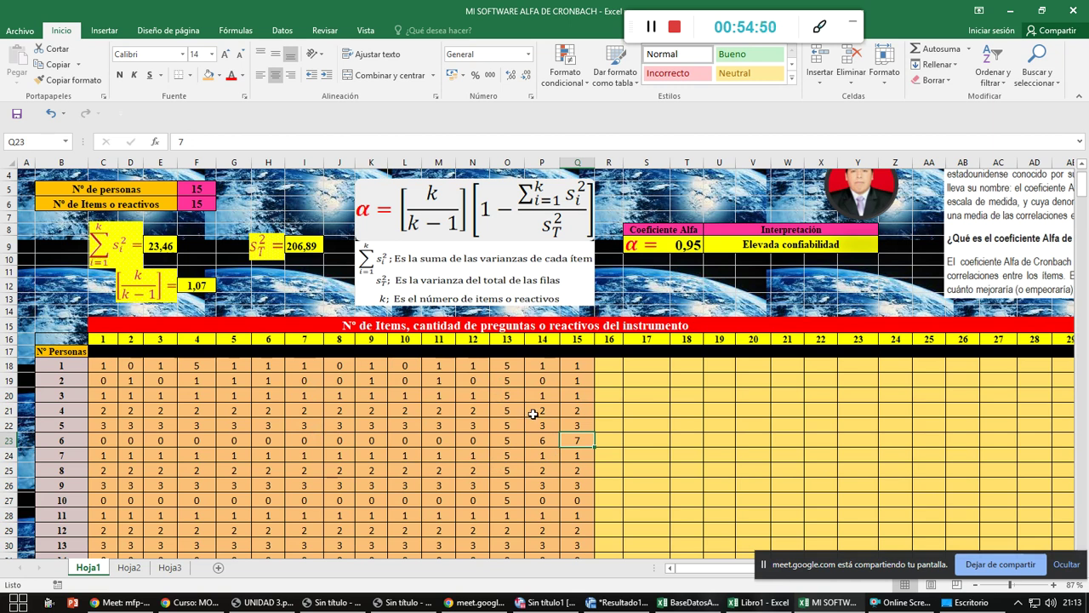
# - Switch to UNIDAD 3.pdf and review the questionnaire from the scale values and question 11 back to question 4
pyautogui.hotkey('alt', 'Tab')
pyautogui.hotkey('alt', 'Tab')
pyautogui.hotkey('alt', 'Tab')
pyautogui.hotkey('alt', 'Tab')
pyautogui.hotkey('alt', 'Tab')
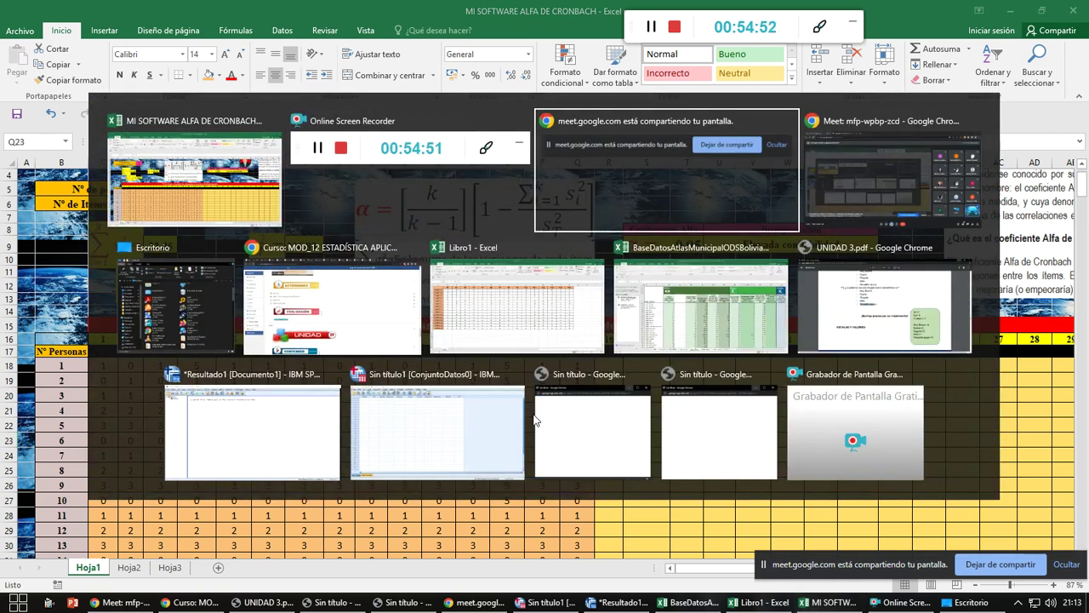
pyautogui.hotkey('alt', 'Tab')
pyautogui.hotkey('alt', 'Tab')
pyautogui.hotkey('alt', 'Tab')
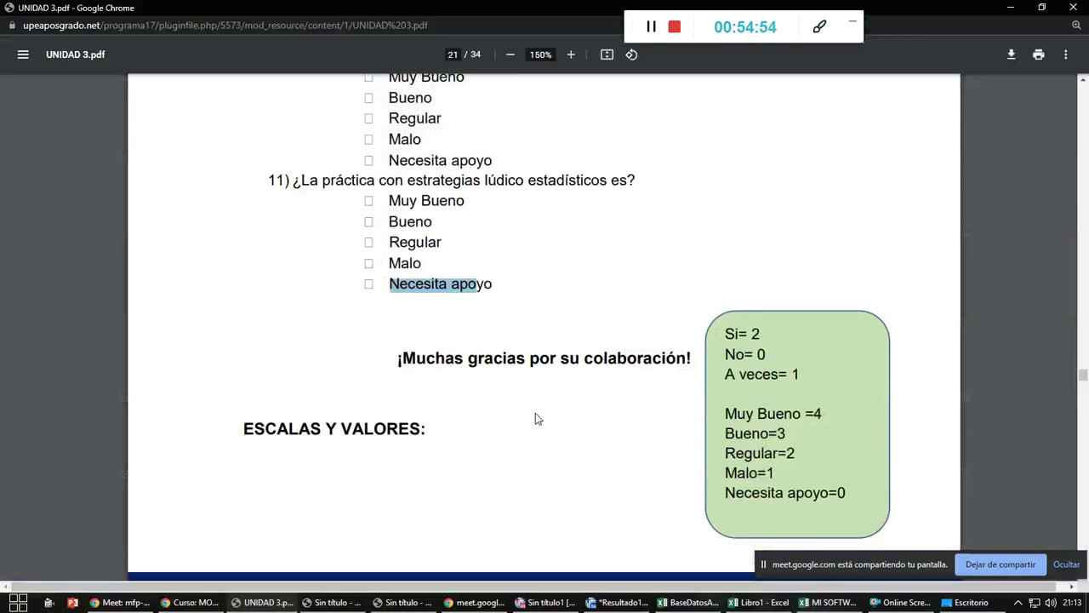
pyautogui.scroll(3, 382, 257)
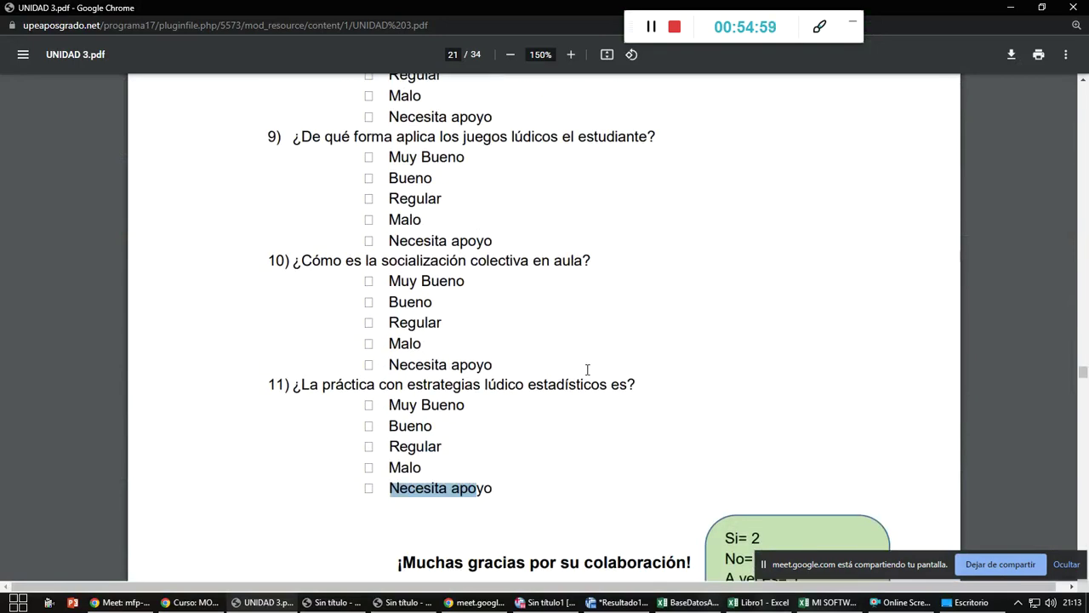
pyautogui.scroll(8, 587, 369)
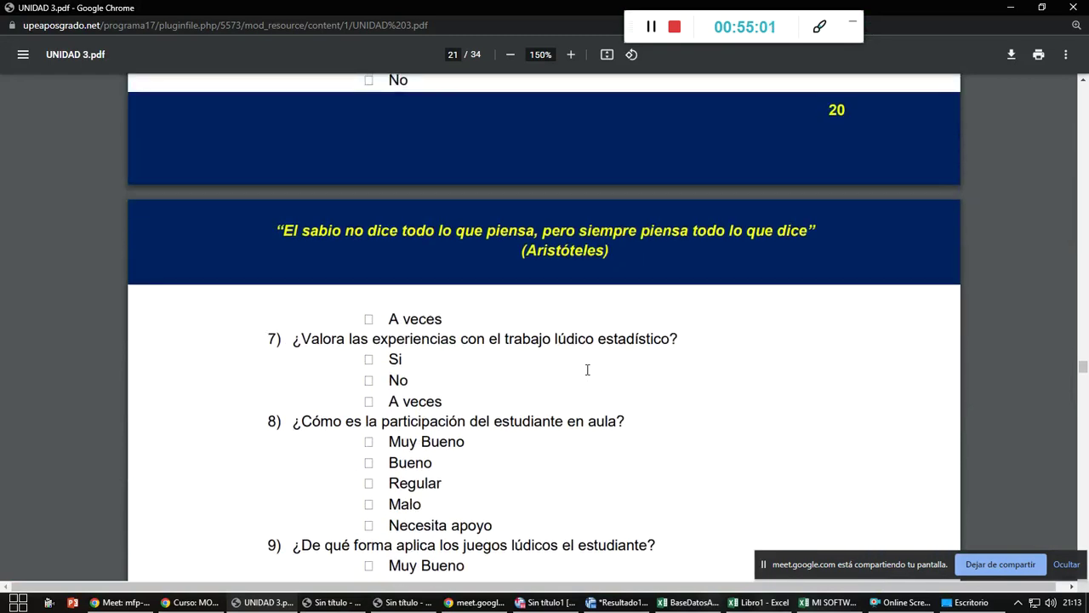
pyautogui.scroll(2, 587, 368)
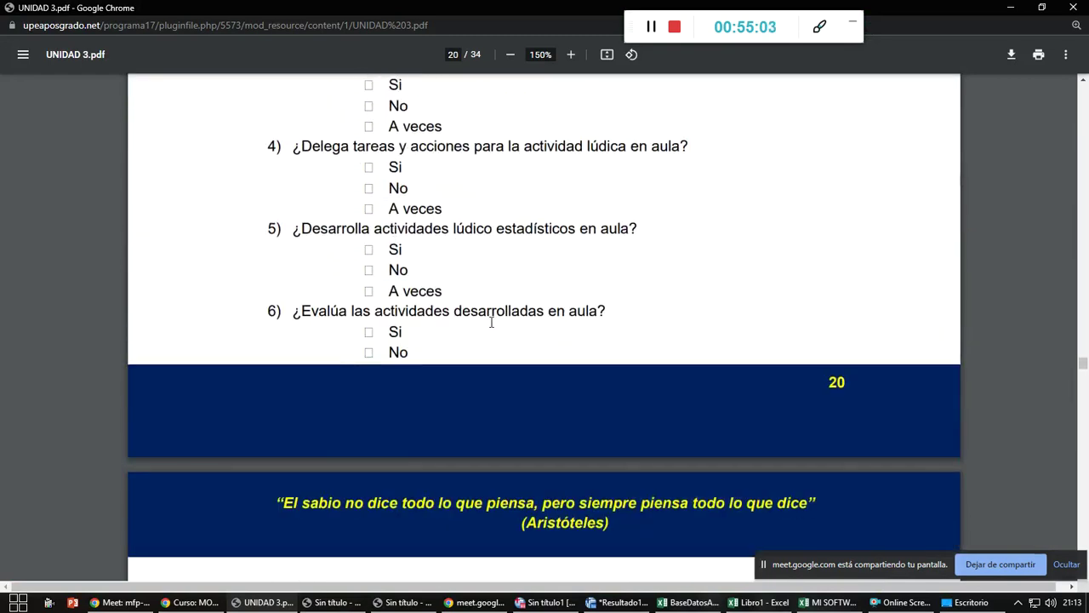
# - Read the questionnaire's answer scales and values, and select the alpha coefficient in the MI SOFTWARE ALFA DE CRONBACH Excel workbook
pyautogui.scroll(-10, 491, 322)
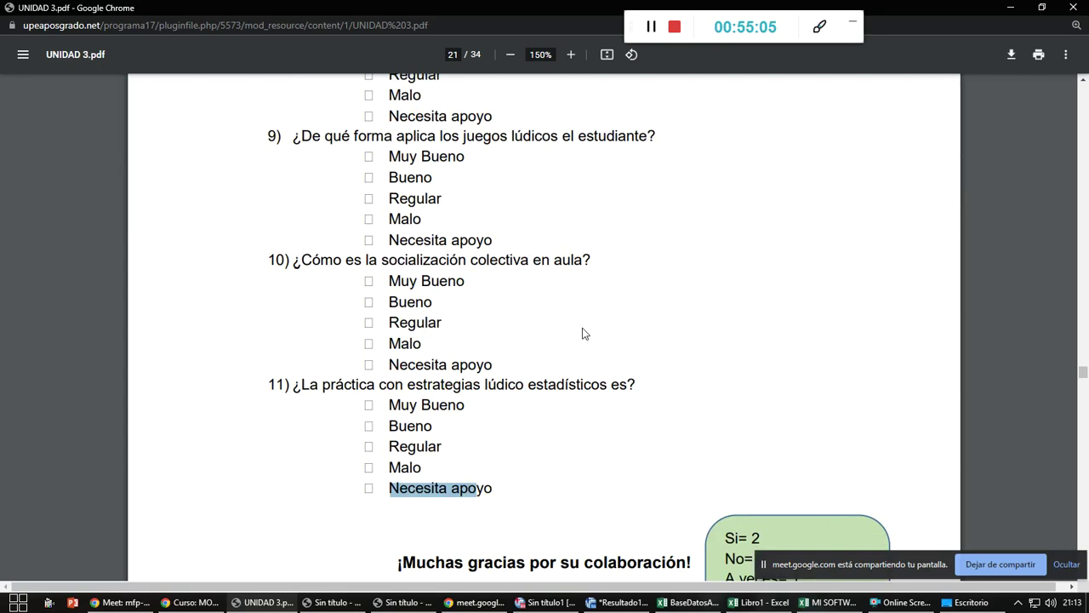
pyautogui.scroll(-3, 577, 324)
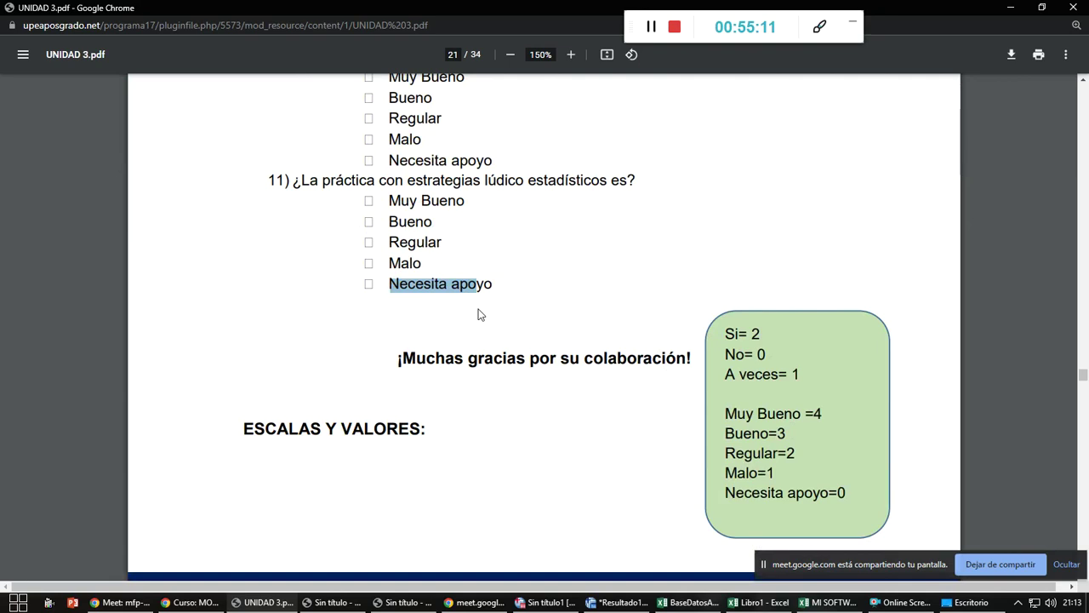
pyautogui.click(836, 604)
pyautogui.click(671, 245)
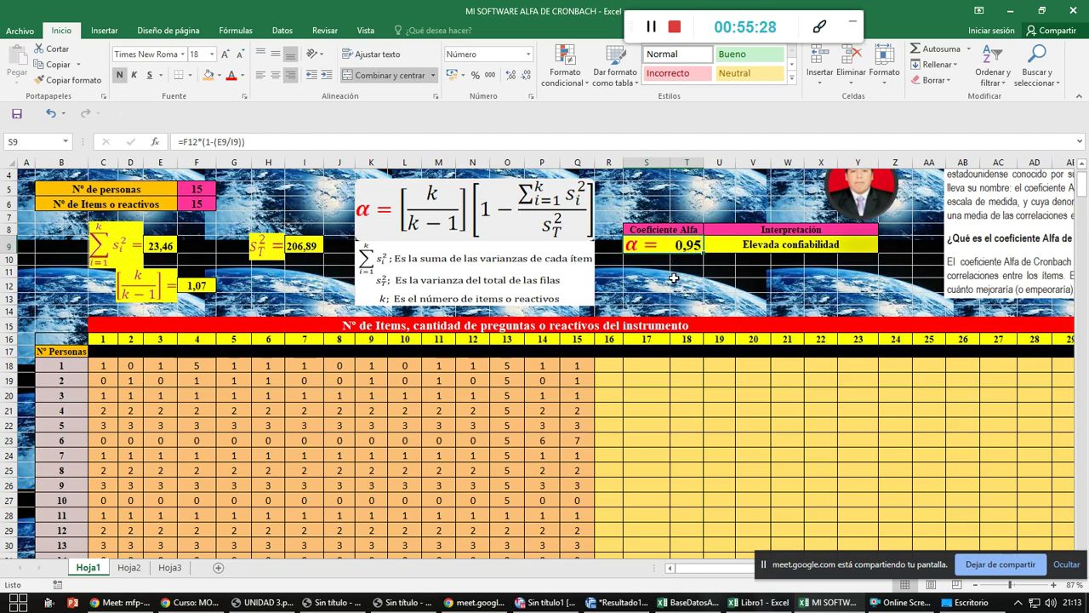
# - Inspect the blacked-out variance formulas in row 17 for items 10 to 15 and the formula of the alpha coefficient
pyautogui.click(551, 349)
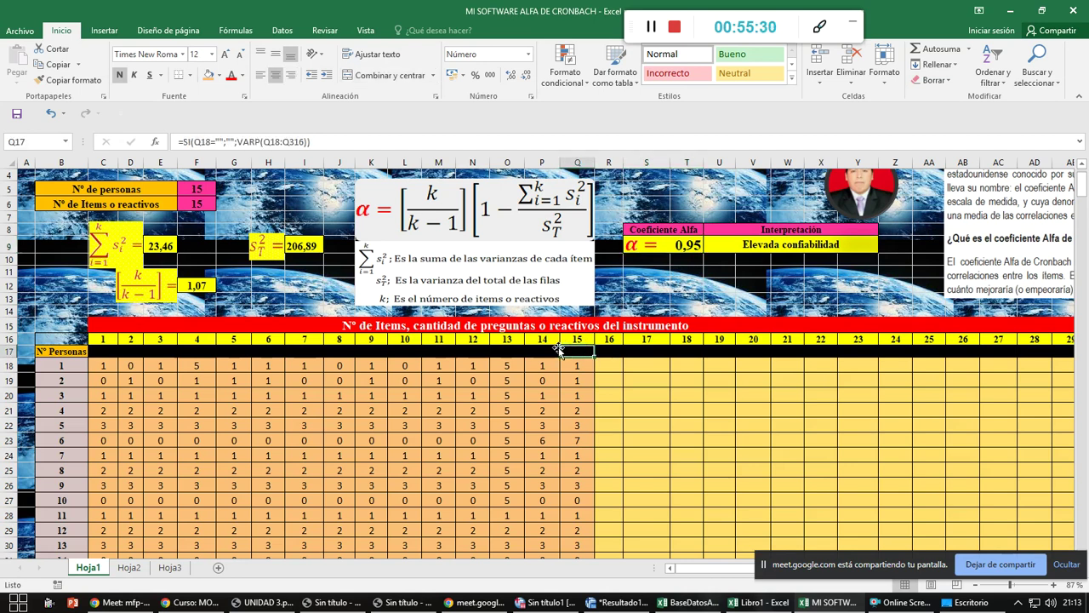
pyautogui.click(502, 350)
pyautogui.click(473, 350)
pyautogui.click(437, 352)
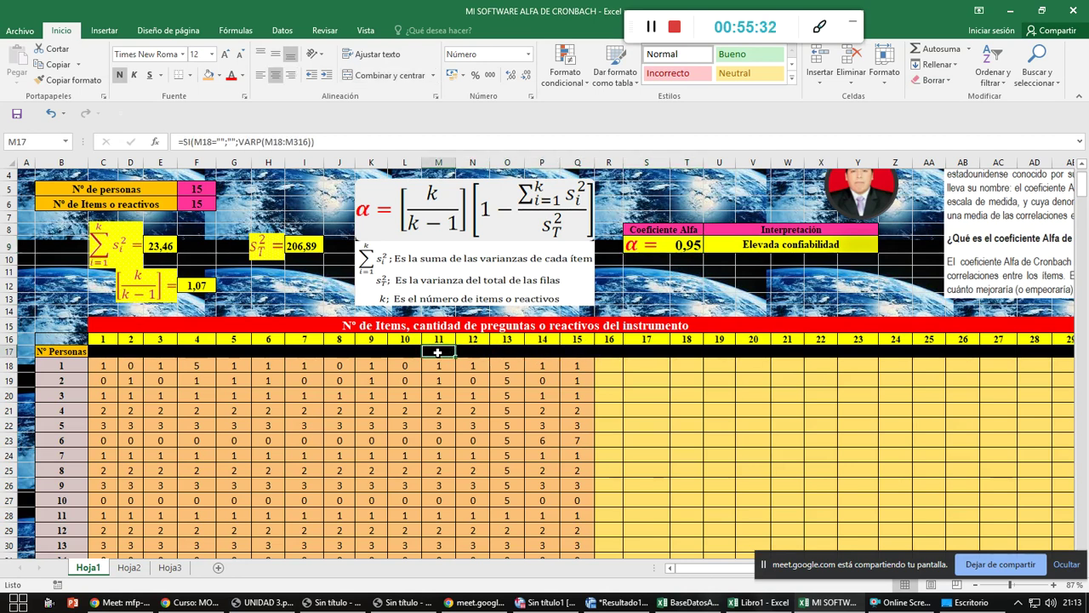
pyautogui.click(405, 352)
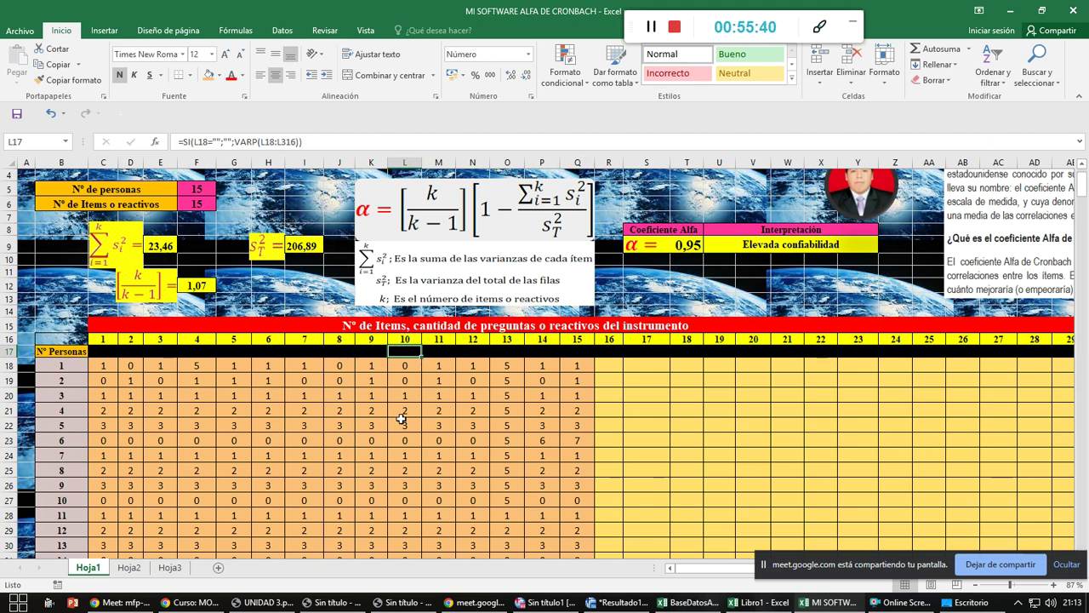
pyautogui.scroll(-2, 407, 384)
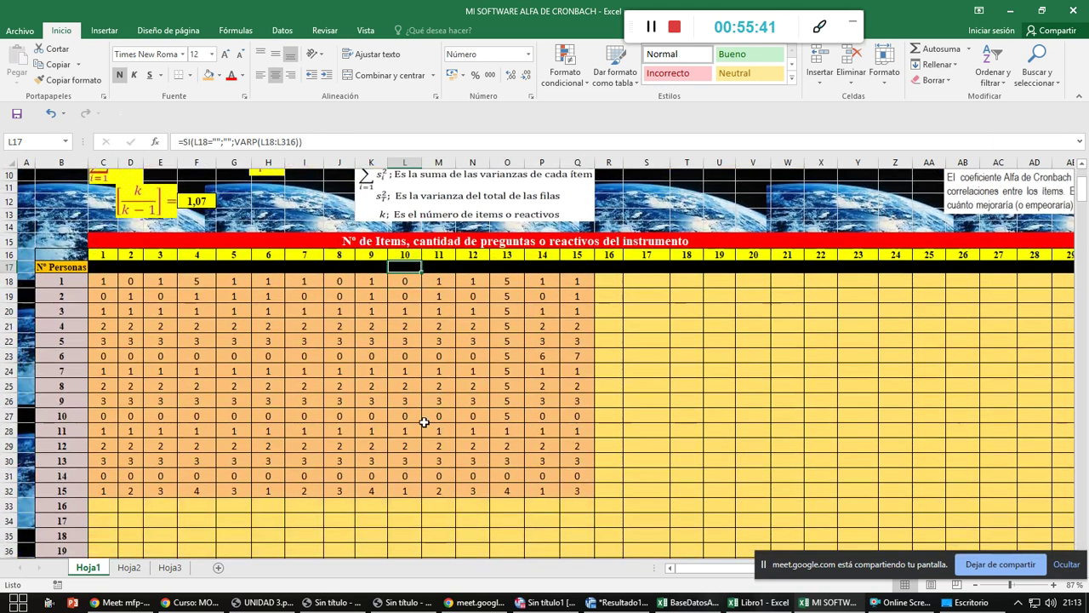
pyautogui.scroll(1, 508, 452)
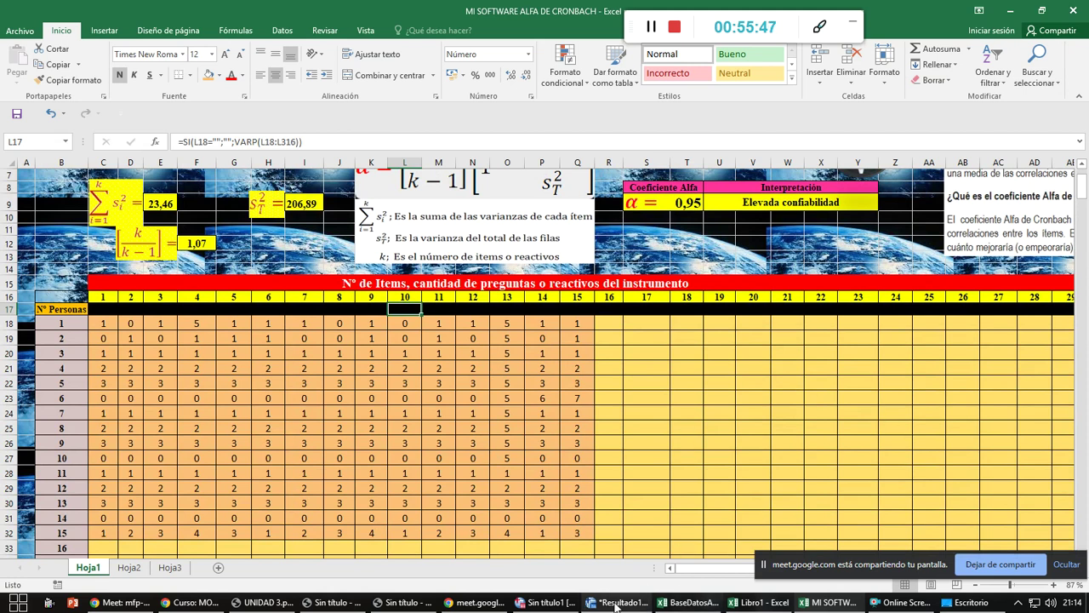
pyautogui.click(684, 209)
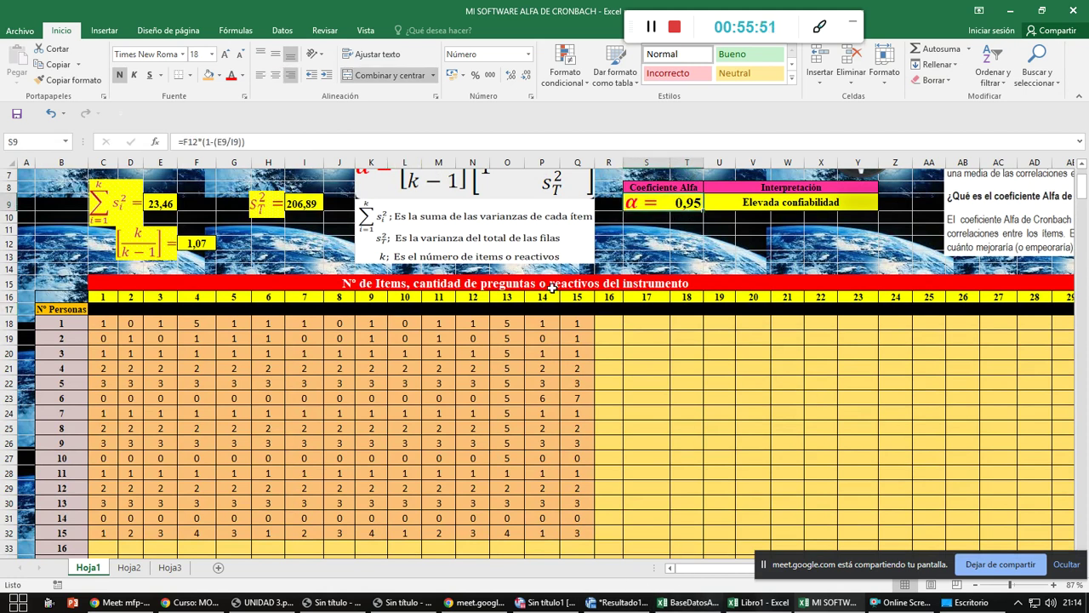
# - Fill the item variance cells C17:Q17 with white (Blanco, Fondo 1)
pyautogui.click(441, 308)
pyautogui.click(481, 308)
pyautogui.click(505, 308)
pyautogui.moveTo(107, 308); pyautogui.dragTo(570, 310)
pyautogui.click(221, 77)
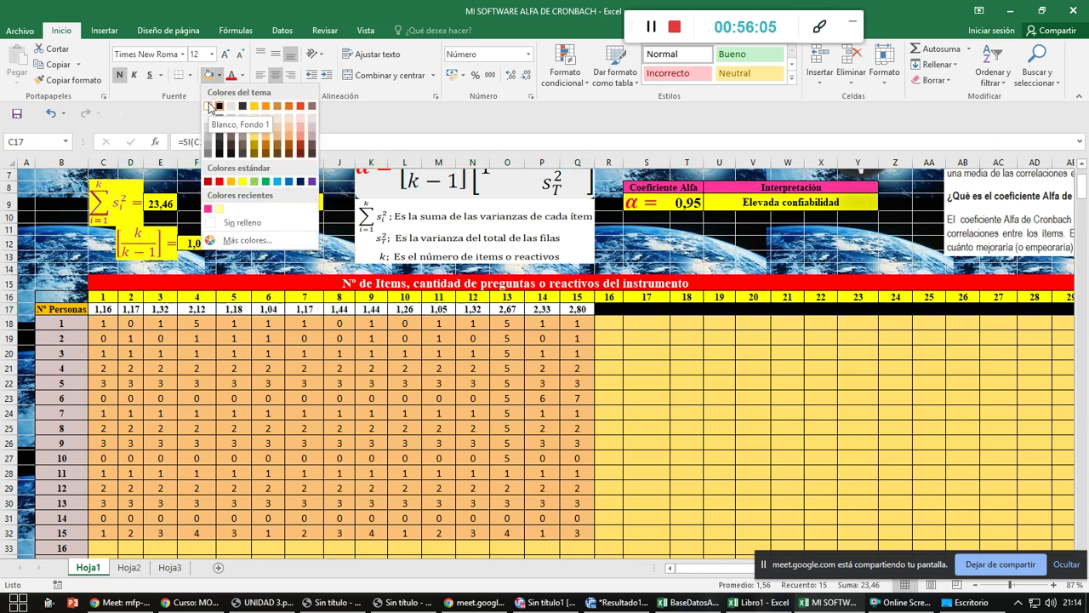
pyautogui.click(209, 105)
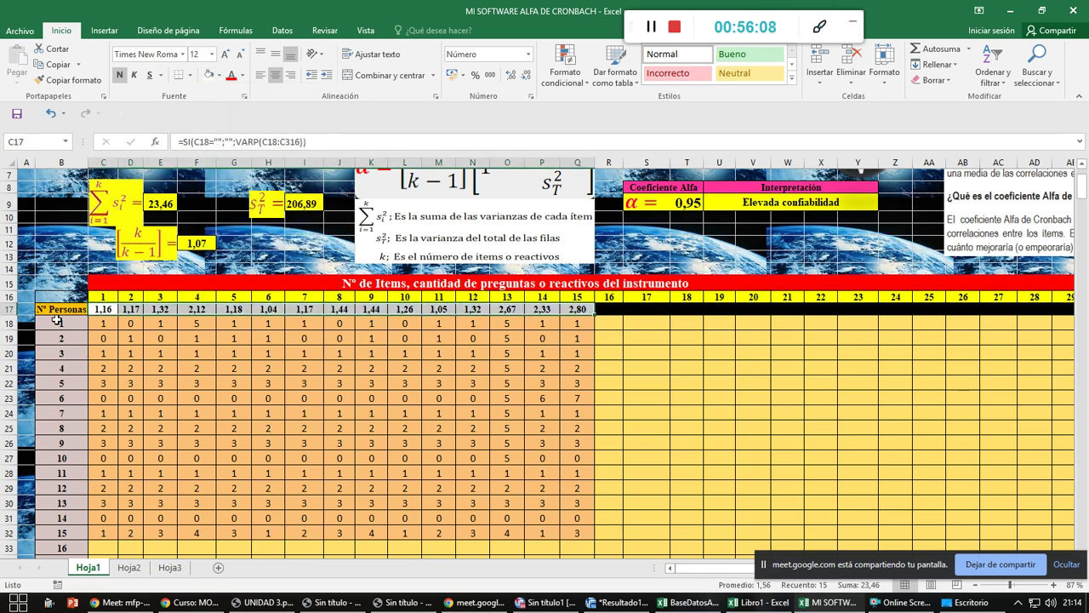
# - Examine the variance and its VARP formula for each item from 1 to 13 in row 17
pyautogui.click(100, 309)
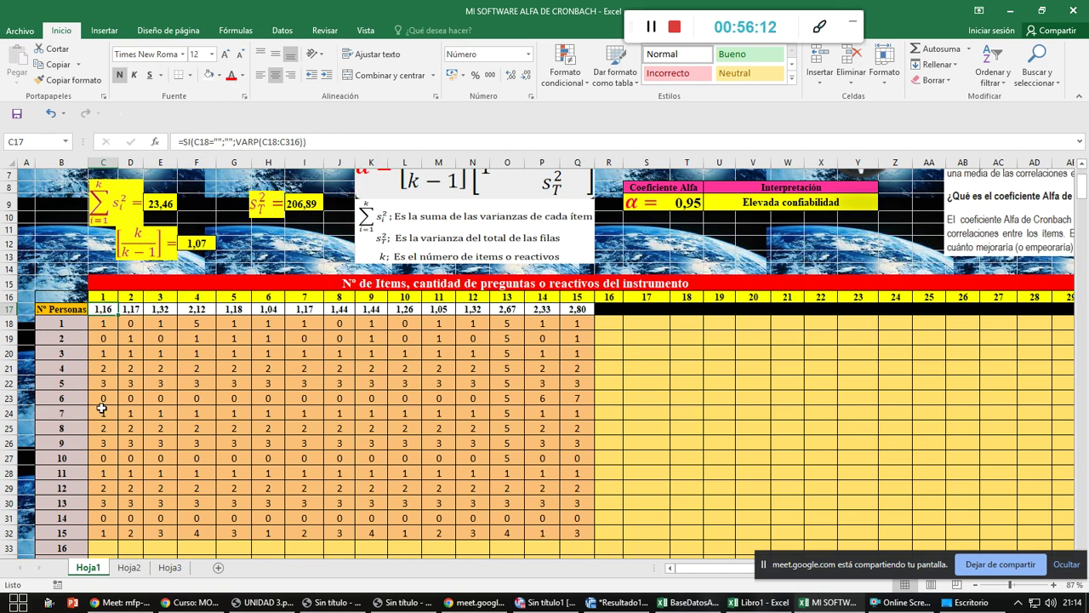
pyautogui.click(128, 309)
pyautogui.click(160, 311)
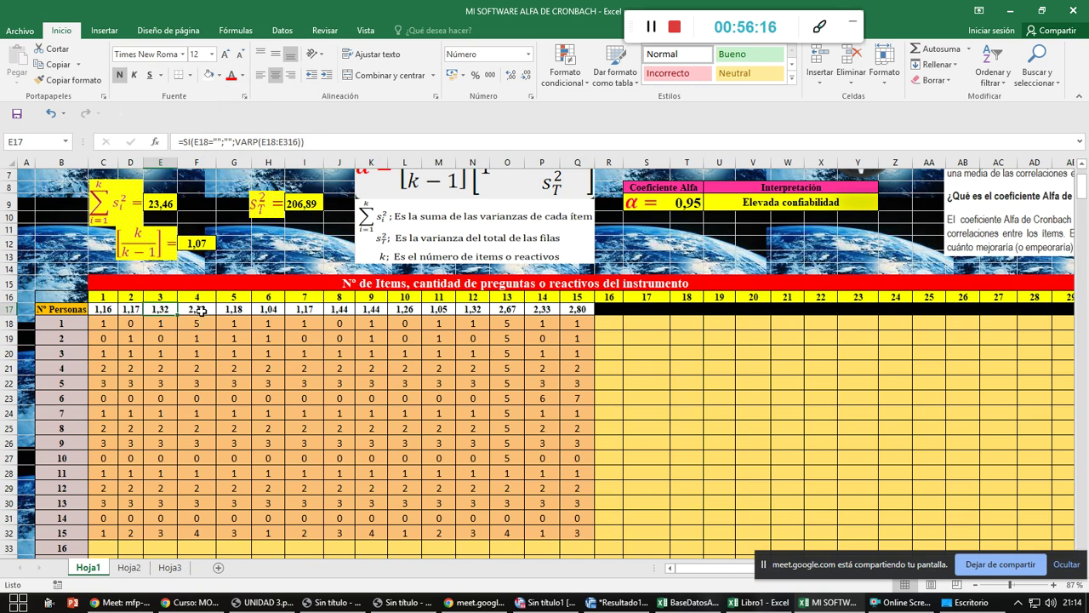
pyautogui.click(199, 310)
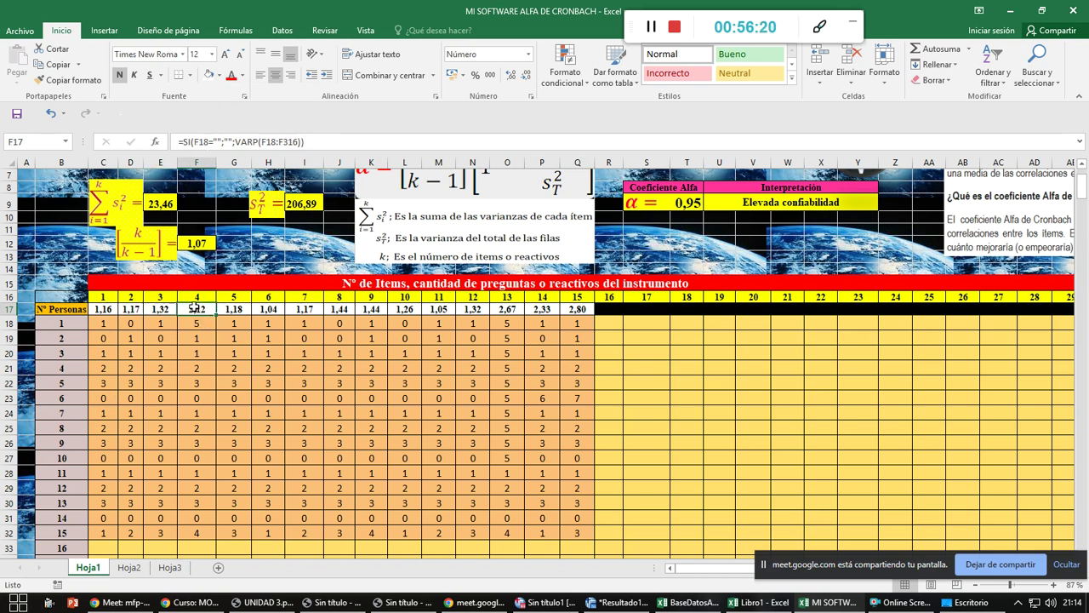
pyautogui.click(239, 312)
pyautogui.click(264, 312)
pyautogui.click(296, 311)
pyautogui.click(330, 308)
pyautogui.click(369, 313)
pyautogui.click(398, 311)
pyautogui.click(437, 311)
pyautogui.click(480, 309)
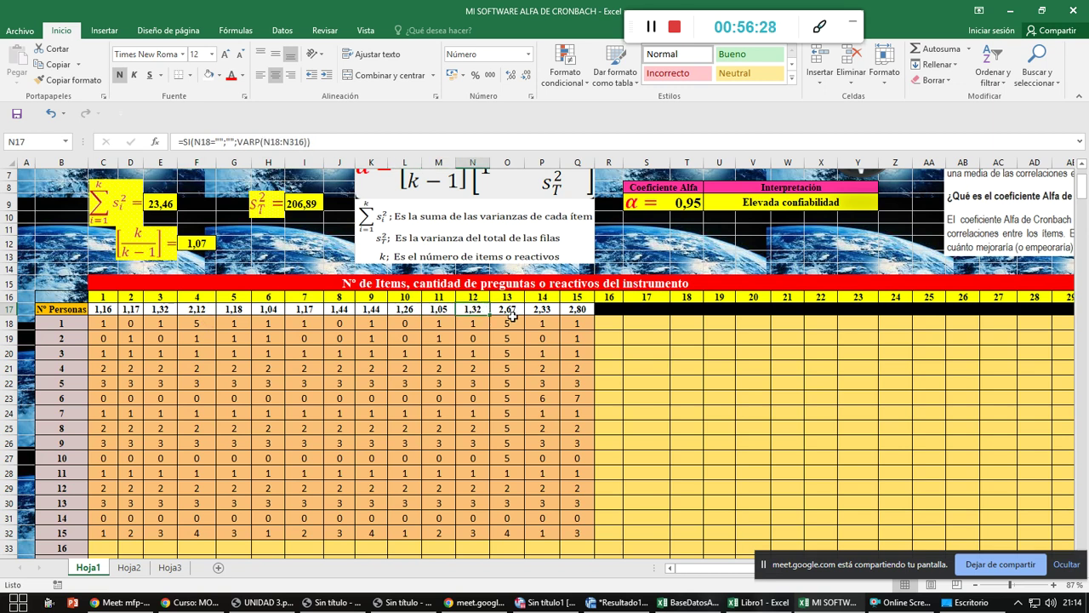
pyautogui.click(516, 311)
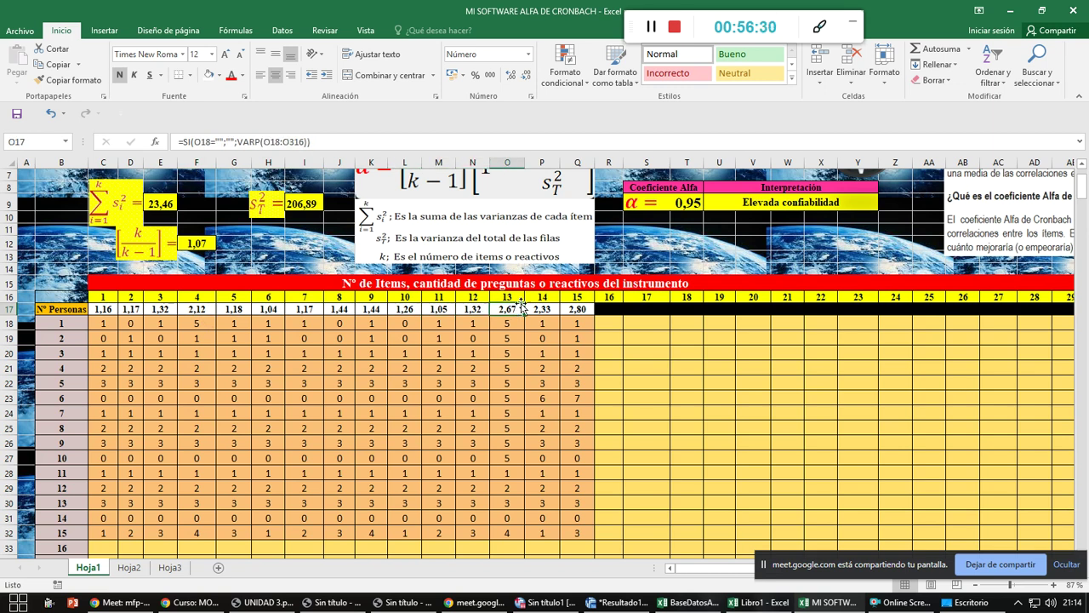
# - Examine the responses to item 13 and compare the variances of items 4, 13, 14 and 15
pyautogui.moveTo(505, 328); pyautogui.dragTo(500, 443)
pyautogui.click(502, 309)
pyautogui.click(541, 311)
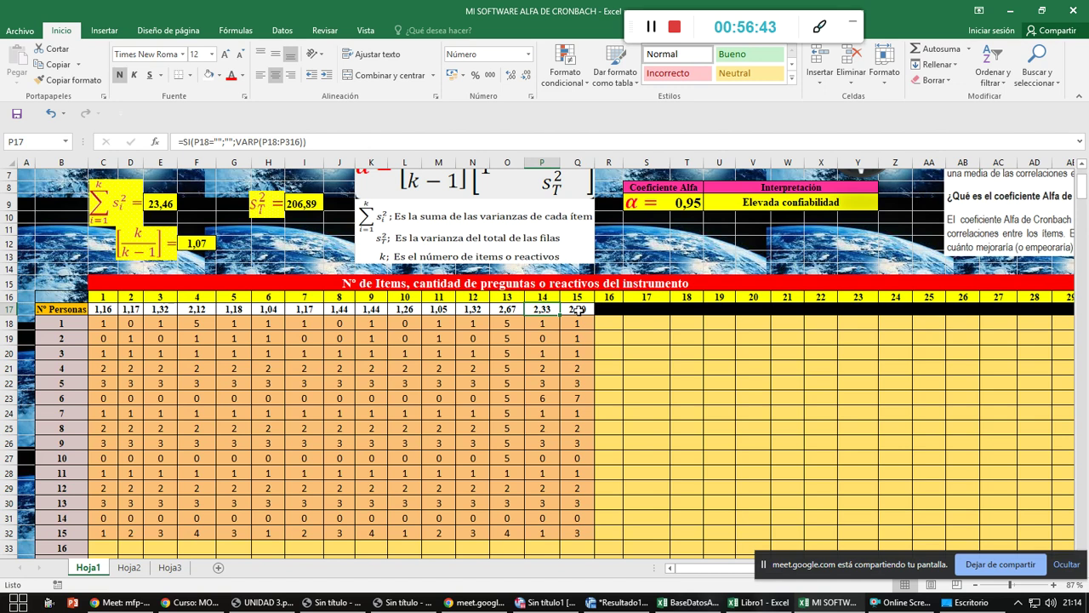
pyautogui.click(578, 309)
pyautogui.click(506, 308)
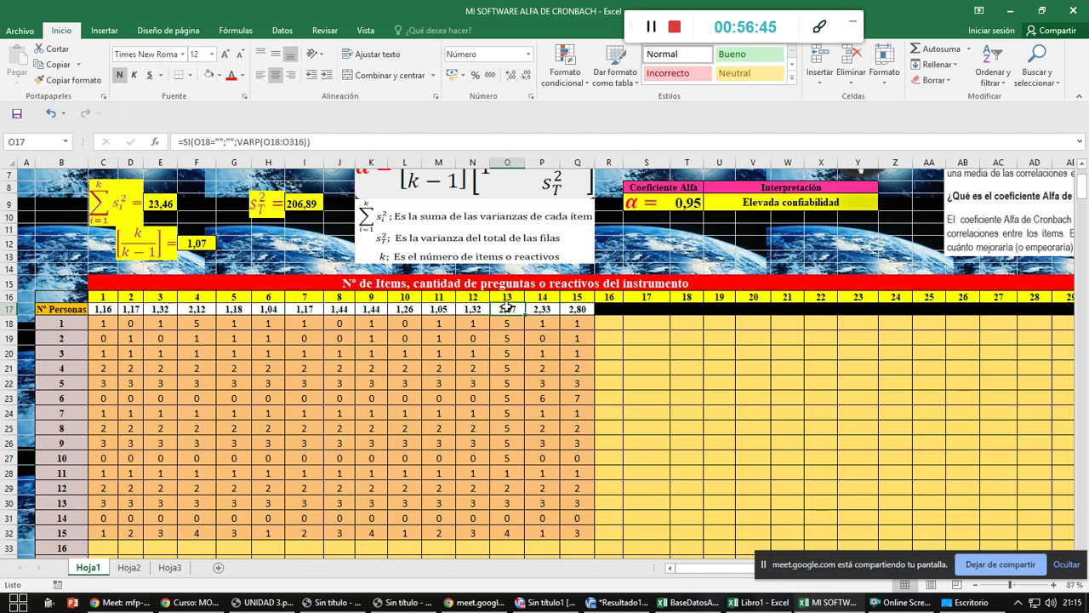
pyautogui.click(201, 312)
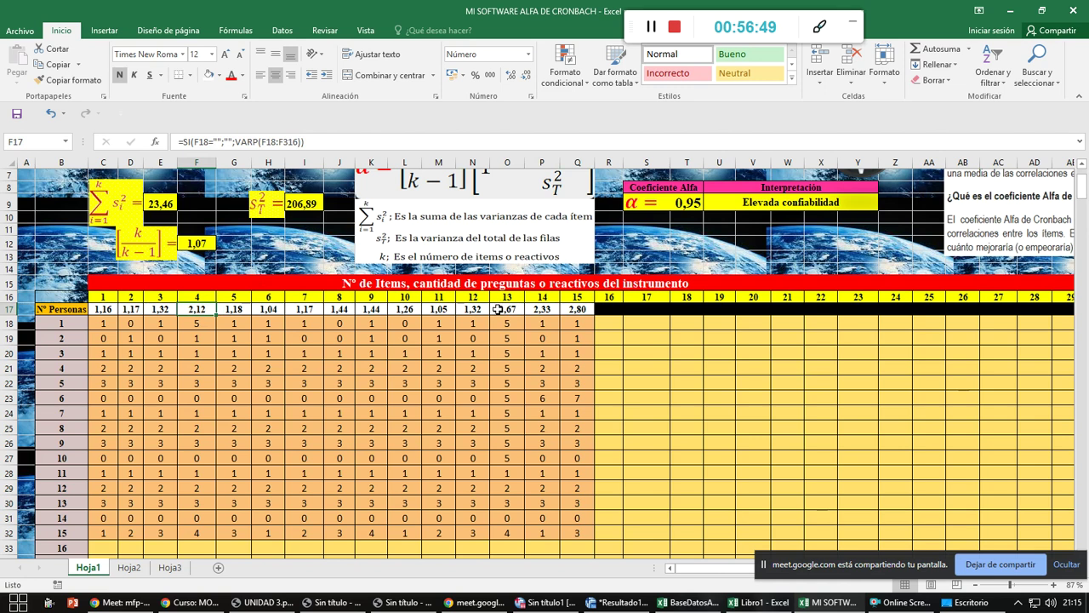
pyautogui.click(507, 309)
pyautogui.click(543, 309)
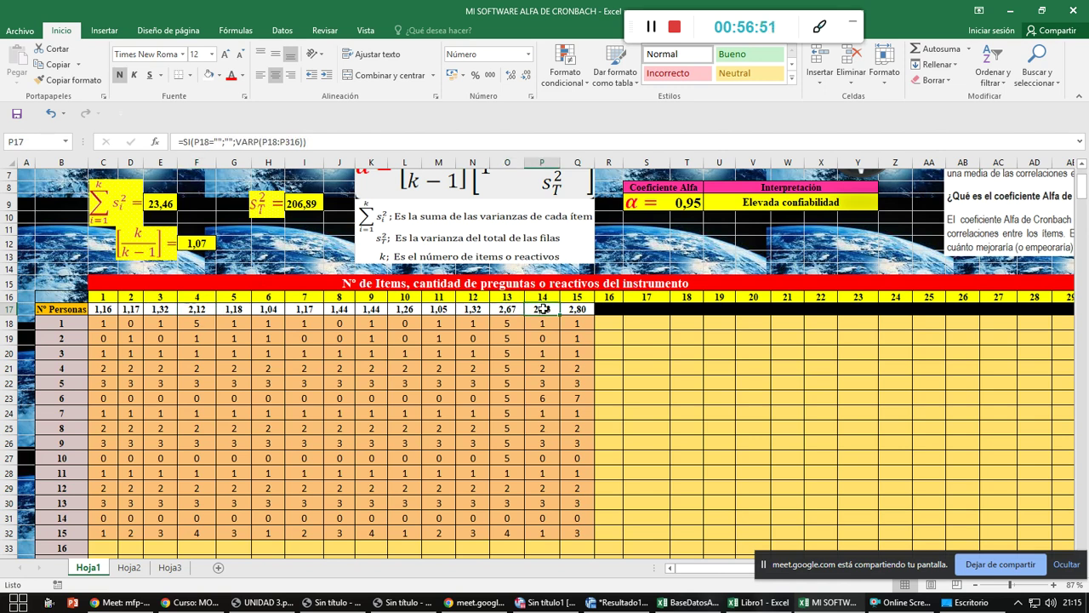
pyautogui.click(588, 309)
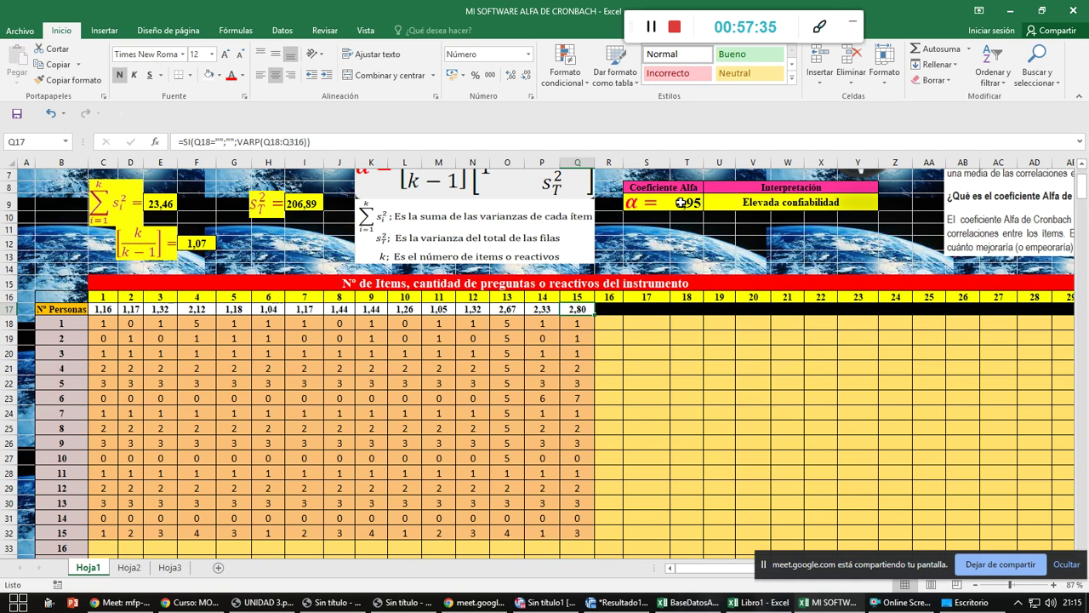
# - Examine the alpha coefficient in S9 together with its formula and interpretation
pyautogui.click(681, 203)
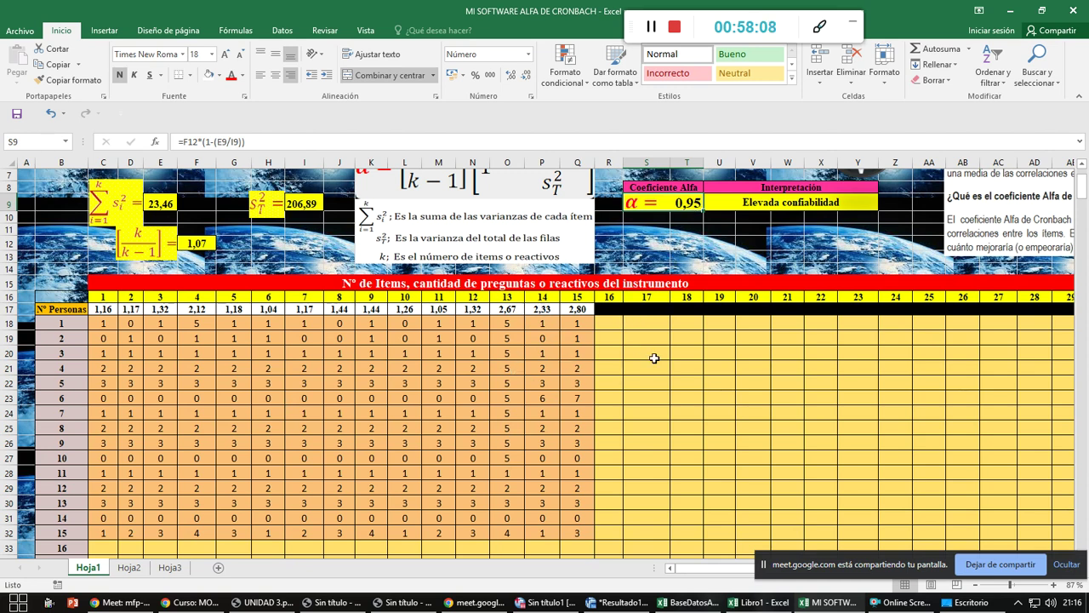
pyautogui.scroll(2, 652, 358)
pyautogui.scroll(-1, 654, 358)
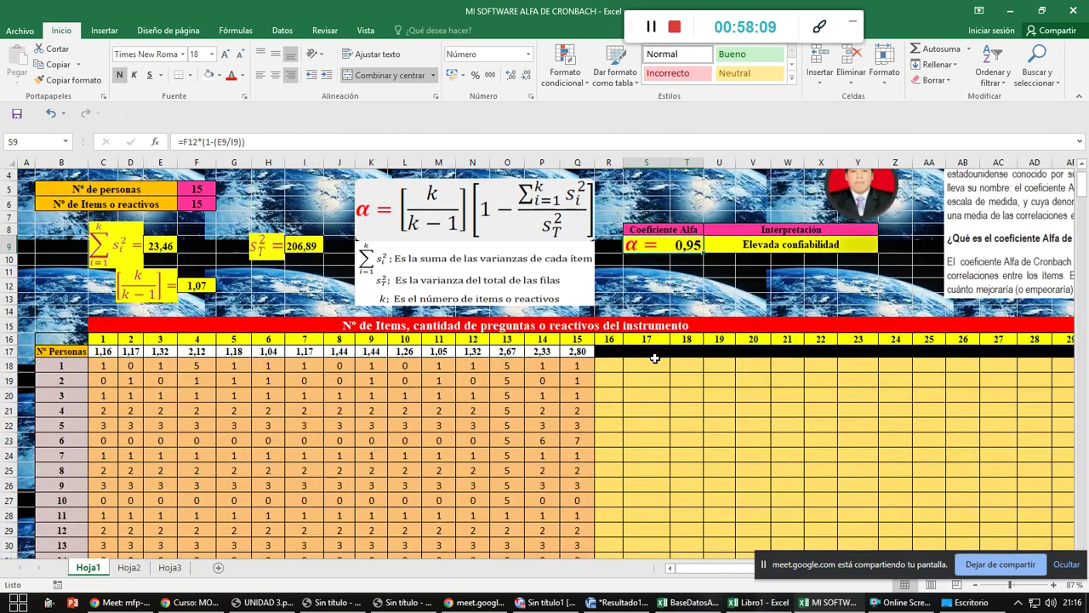
# - Switch to the untitled data set in the IBM SPSS Statistics data editor
pyautogui.hotkey('alt', 'Tab')
pyautogui.press('Tab')
pyautogui.press('Tab')
pyautogui.press('Tab')
pyautogui.press('Tab')
pyautogui.press('Tab')
pyautogui.press('Tab')
pyautogui.press('Tab')
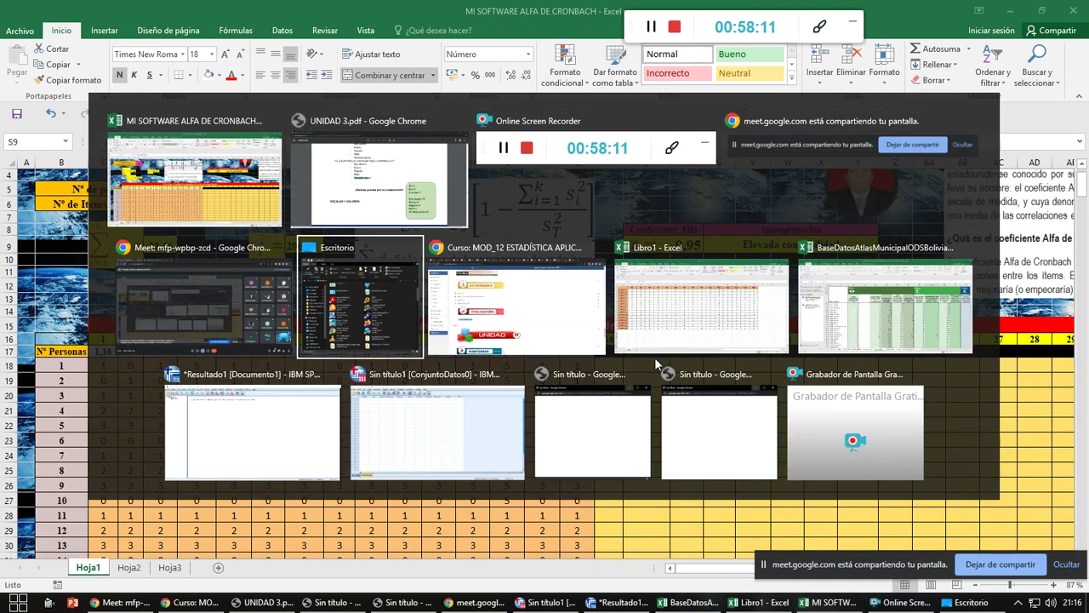
pyautogui.press('Tab')
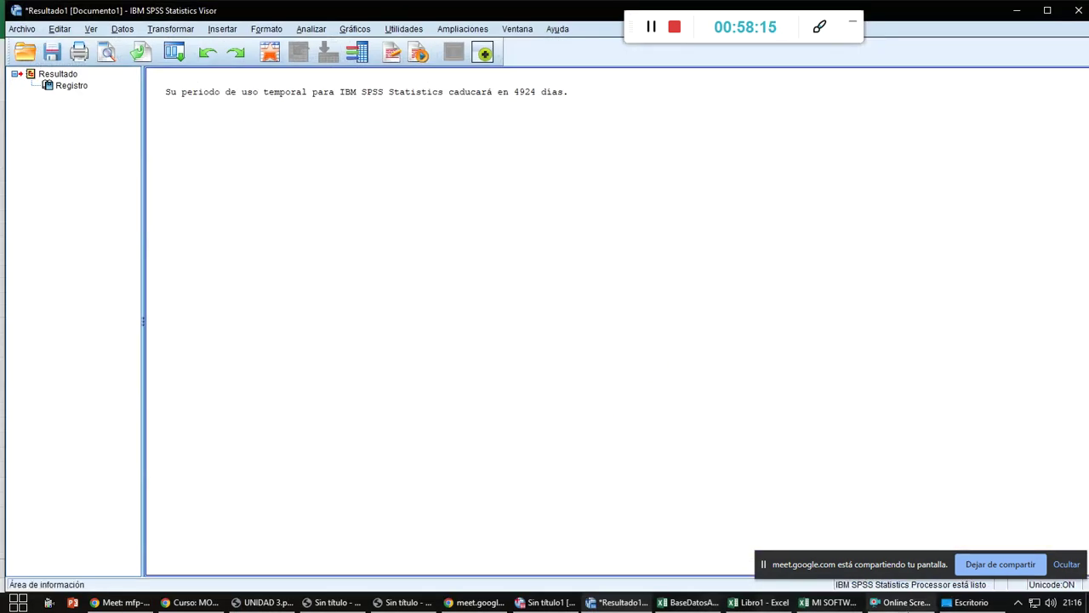
pyautogui.click(545, 602)
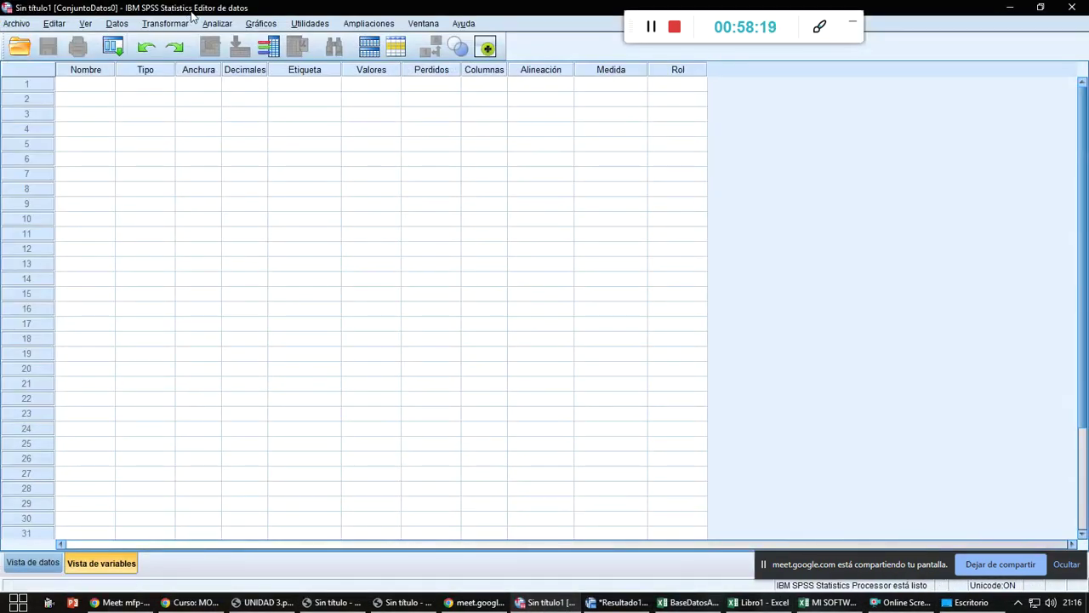
# - Look at the available Scale analyses, including reliability analysis, and at the data view, returning to the variable view
pyautogui.click(214, 24)
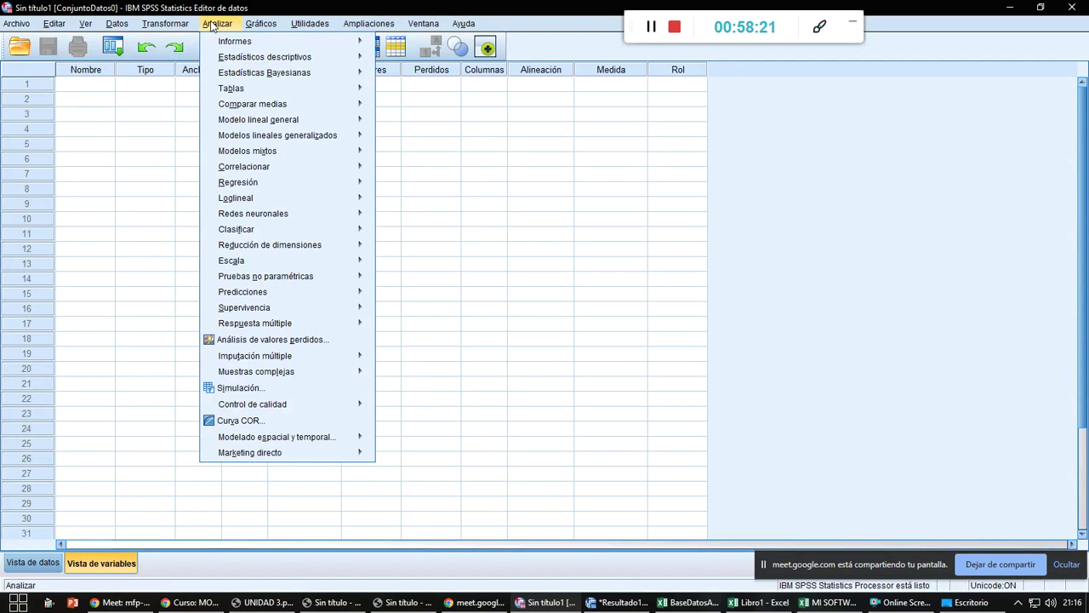
pyautogui.moveTo(300, 262)
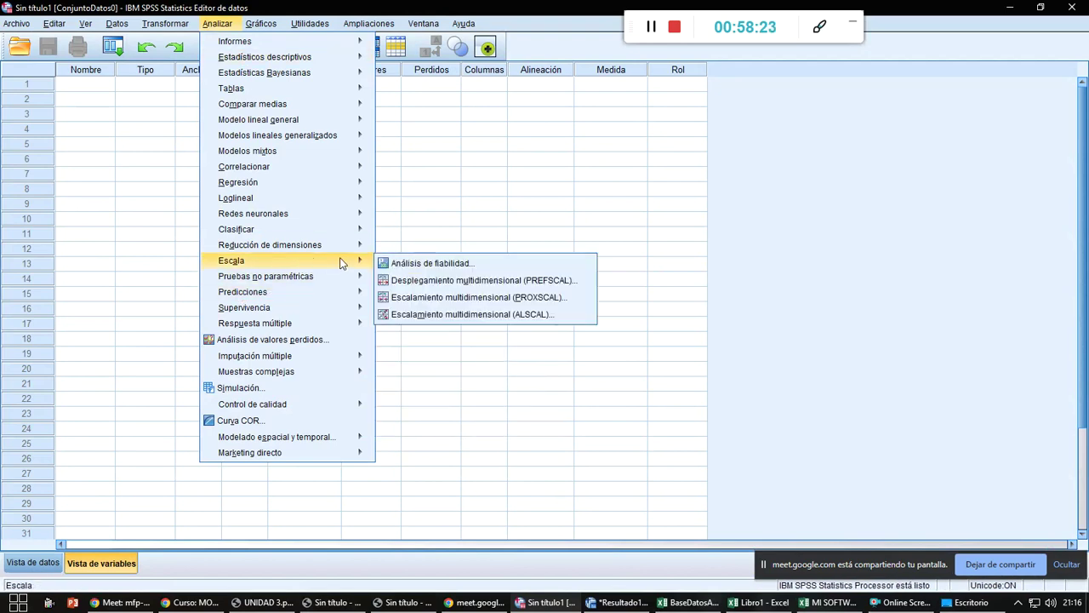
pyautogui.click(426, 219)
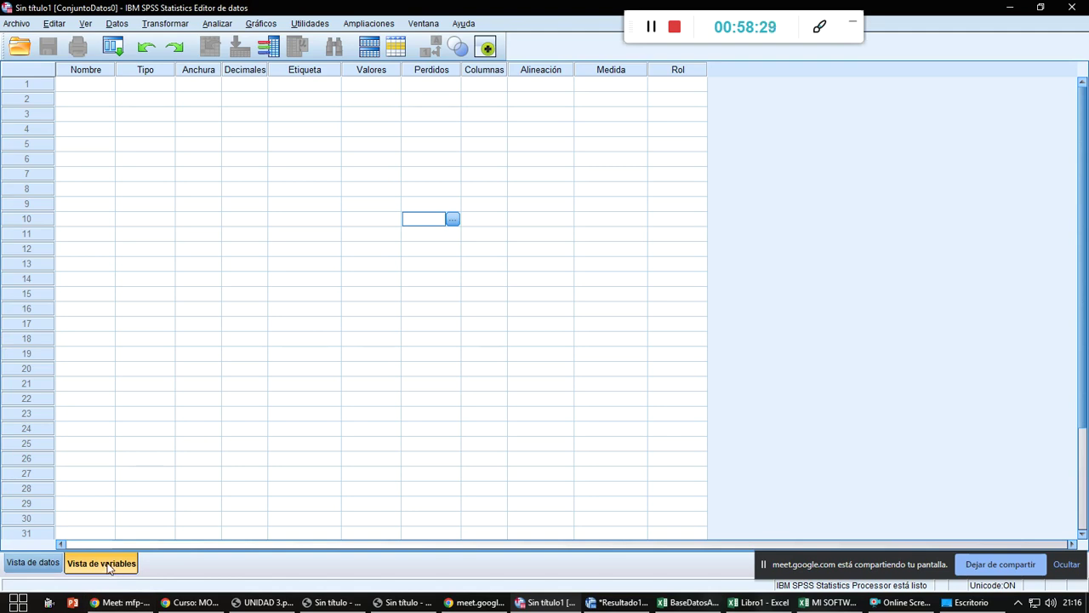
pyautogui.hotkey('ctrl', 't')
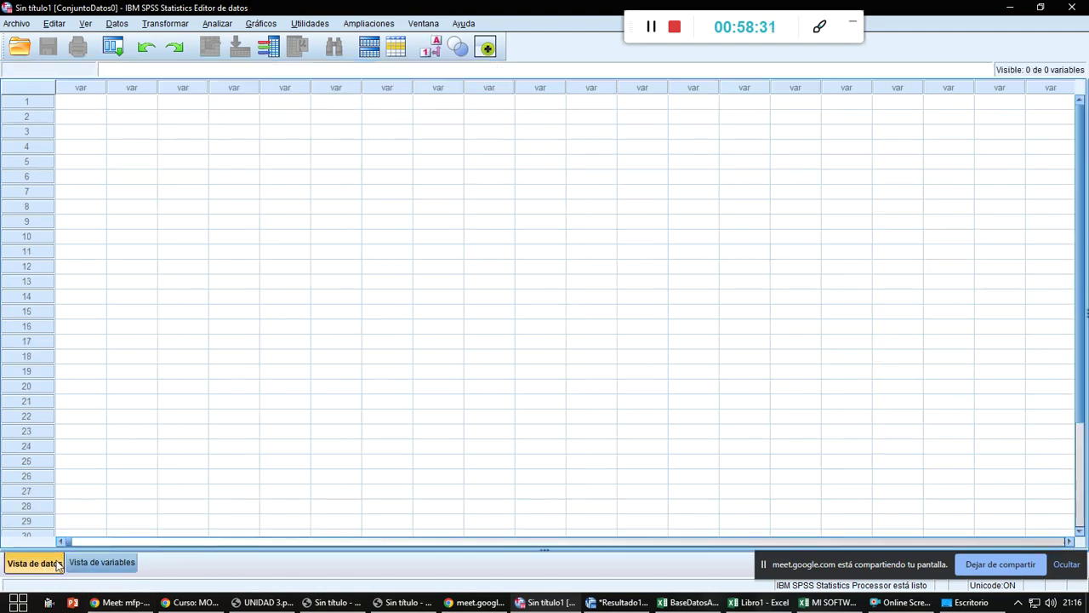
pyautogui.click(99, 564)
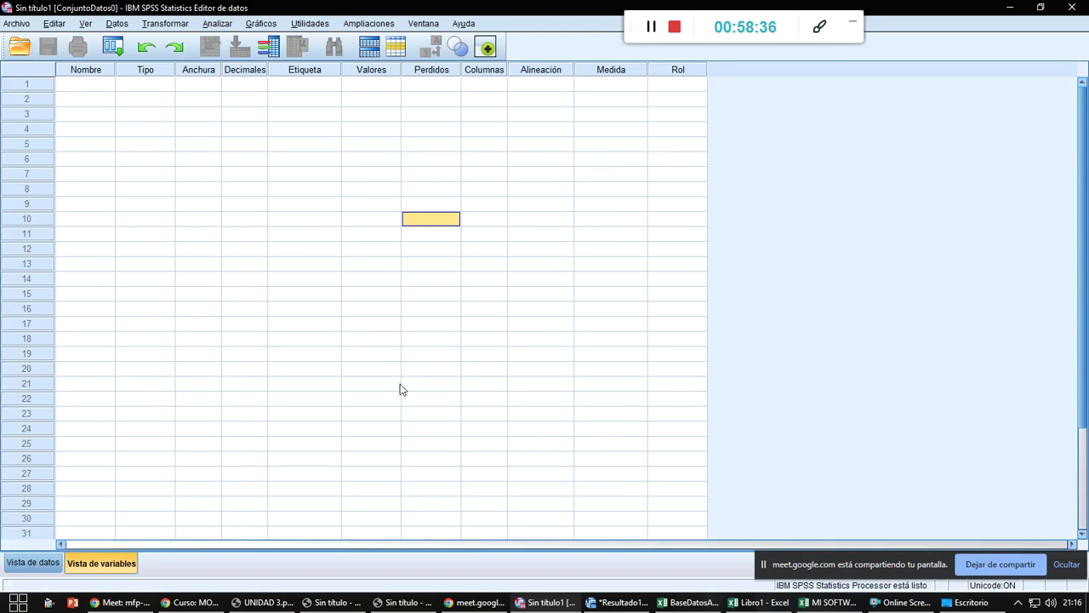
# - Switch to the Libro1 Excel workbook to view the response table of subjects and questions P1 to P15
pyautogui.hotkey('alt', 'Tab')
pyautogui.hotkey('alt', 'Tab')
pyautogui.hotkey('alt', 'Tab')
pyautogui.hotkey('alt', 'Tab')
pyautogui.hotkey('alt', 'Tab')
pyautogui.hotkey('alt', 'Tab')
pyautogui.hotkey('alt', 'Tab')
pyautogui.hotkey('alt', 'Tab')
pyautogui.hotkey('alt', 'Tab')
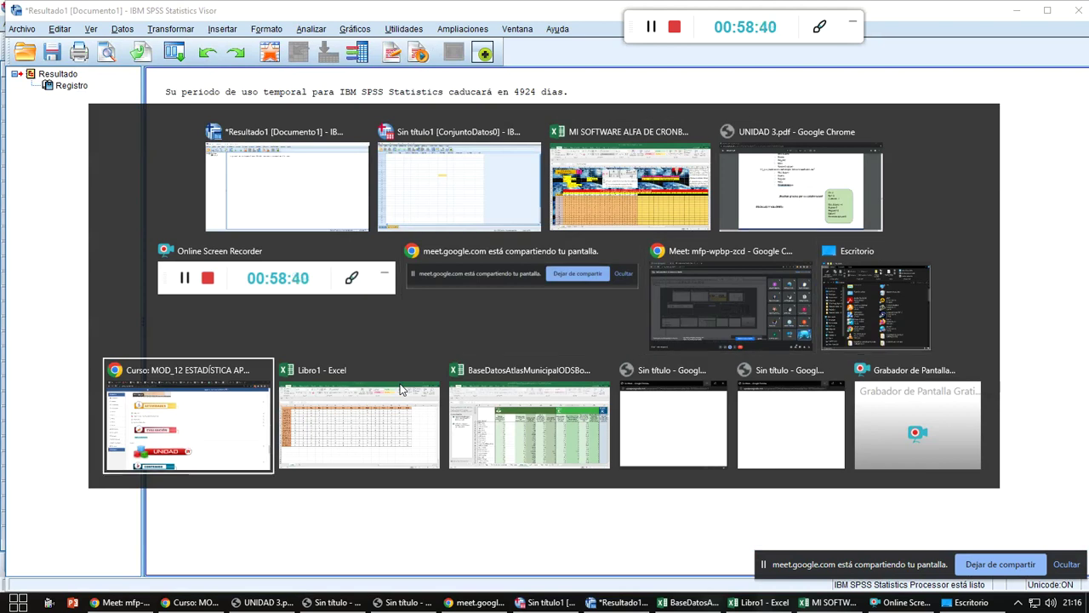
pyautogui.hotkey('alt', 'Tab')
pyautogui.click(247, 481)
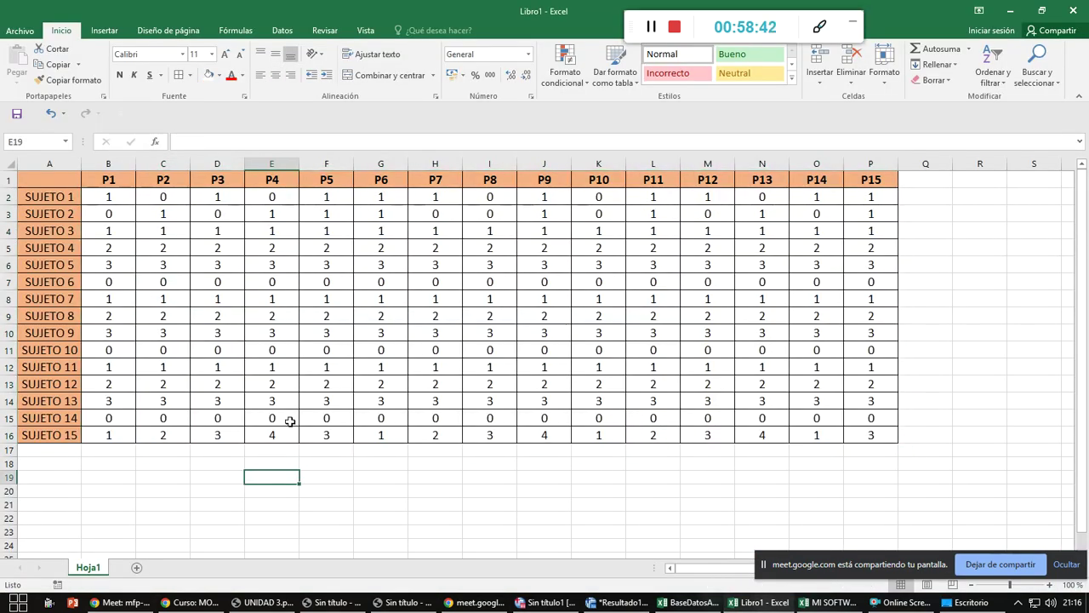
# - Return to the MI SOFTWARE ALFA DE CRONBACH workbook and view its full table of item responses
pyautogui.hotkey('alt', 'Tab')
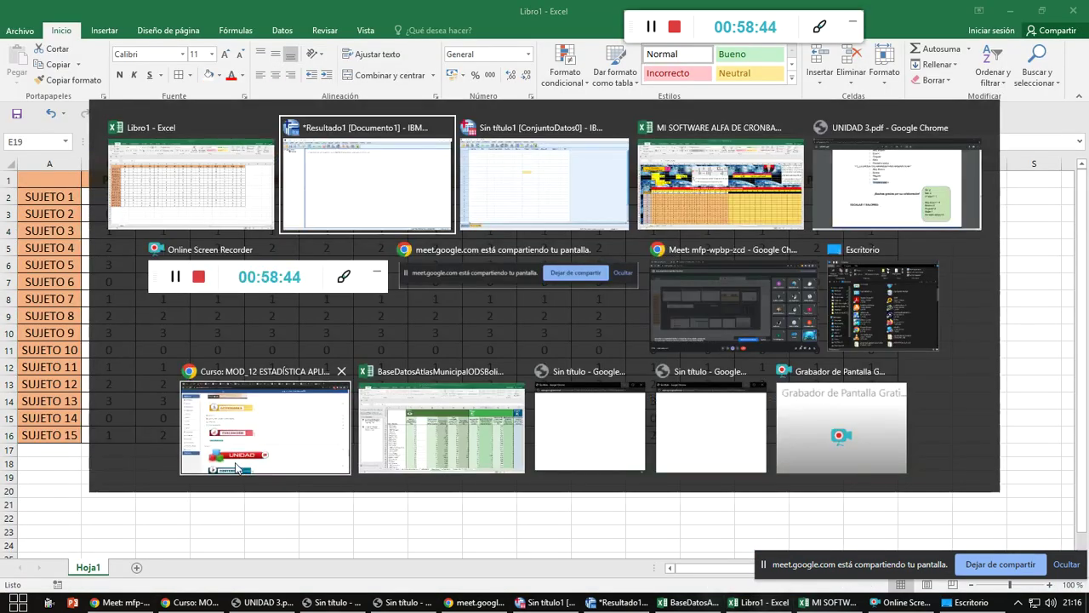
pyautogui.hotkey('alt', 'Tab')
pyautogui.hotkey('alt', 'Tab')
pyautogui.scroll(-2, 63, 392)
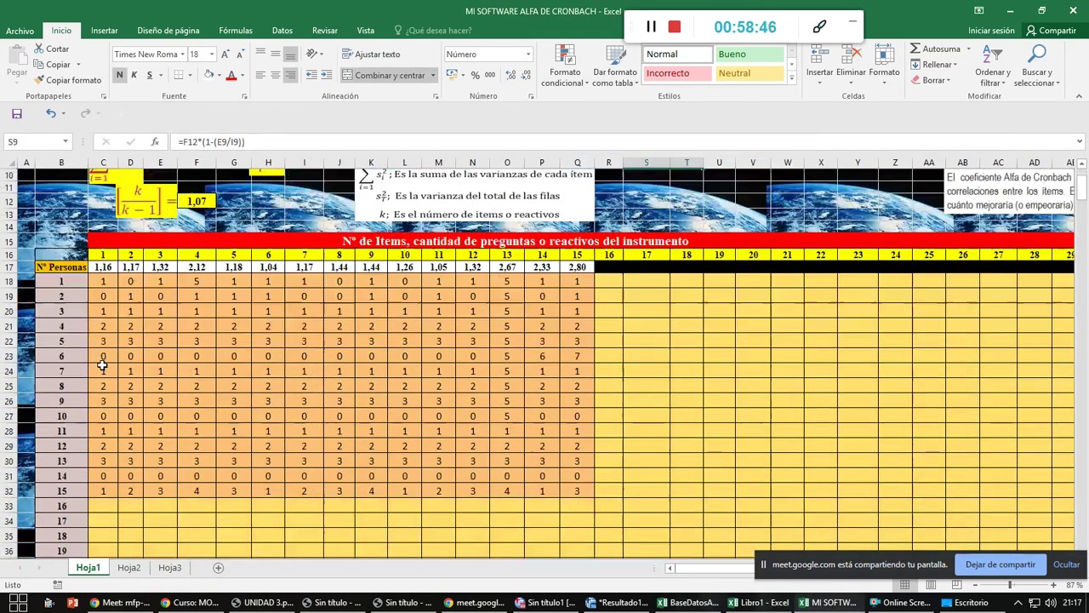
# - Copy the 15 subjects' item responses into the Libro1 table under P1 to P15 and remove the fill from those cells
pyautogui.moveTo(103, 281); pyautogui.dragTo(568, 490)
pyautogui.hotkey('ctrl', 'c')
pyautogui.hotkey('alt', 'Tab')
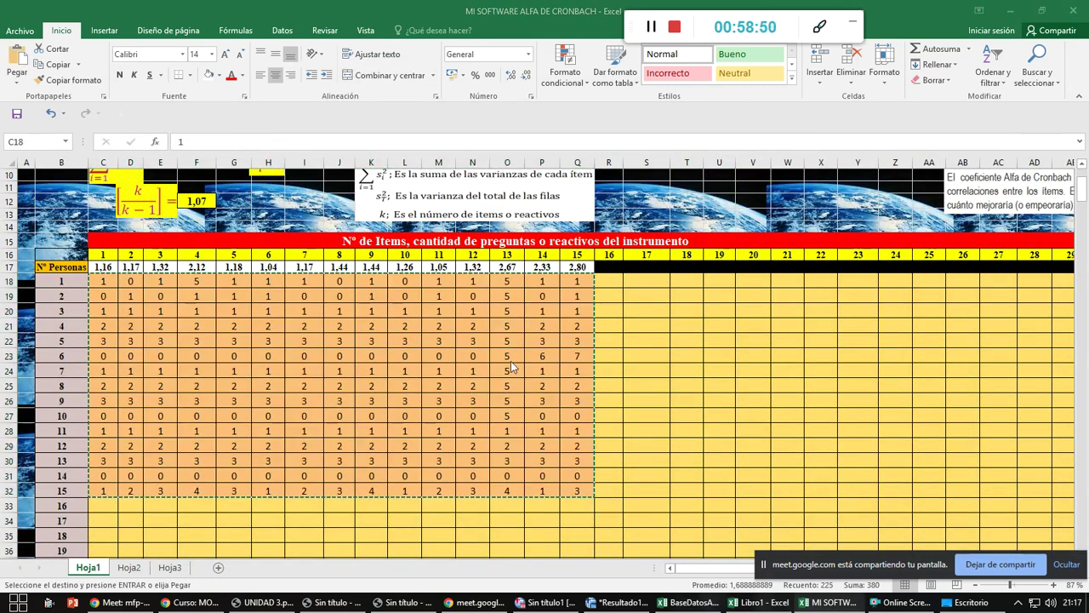
pyautogui.moveTo(126, 197); pyautogui.dragTo(848, 439)
pyautogui.hotkey('ctrl', 'v')
pyautogui.hotkey('ctrl', 'v')
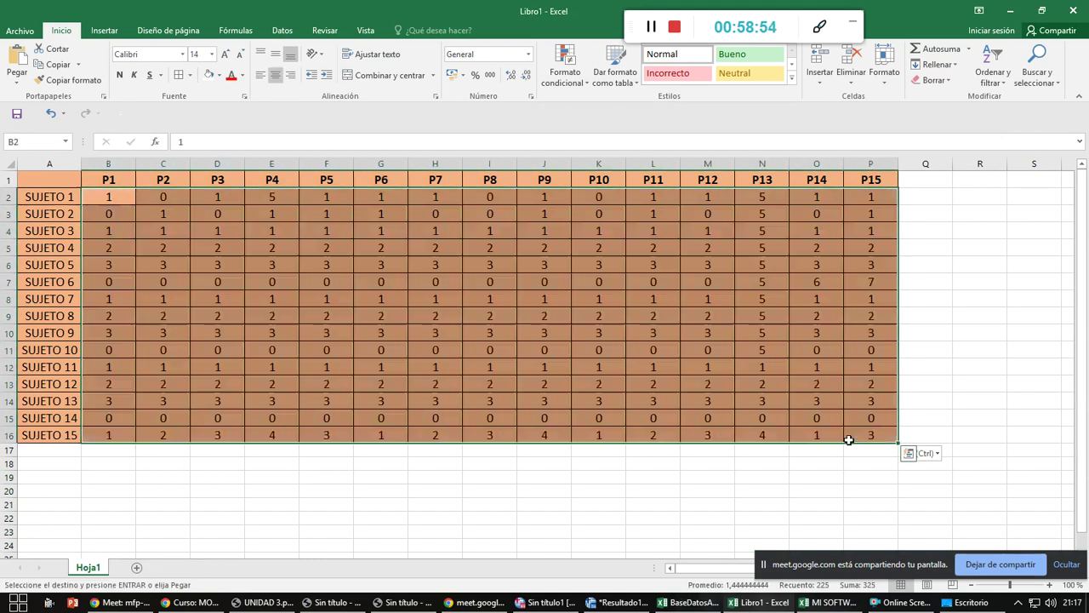
pyautogui.click(205, 76)
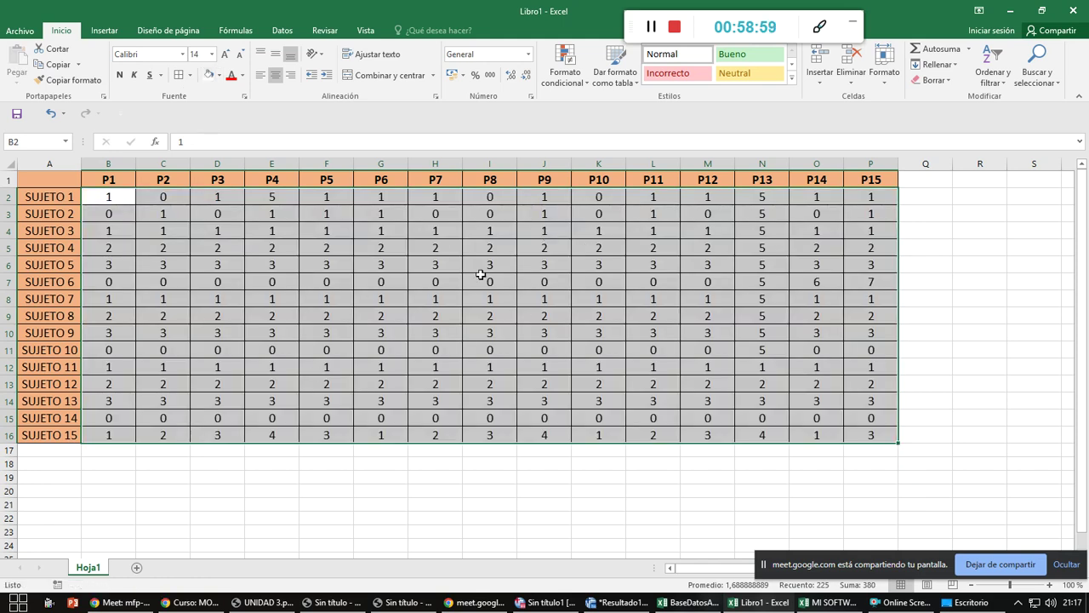
pyautogui.click(442, 477)
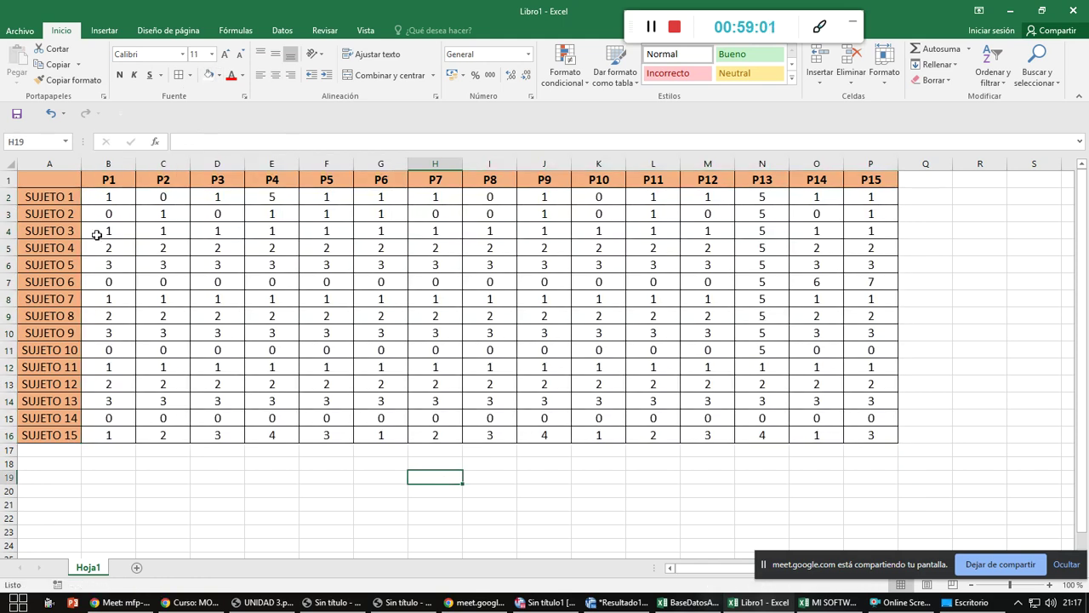
# - Switch to the IBM SPSS Statistics data editor and define the first five variables, named P1 to P5
pyautogui.hotkey('alt', 'Tab')
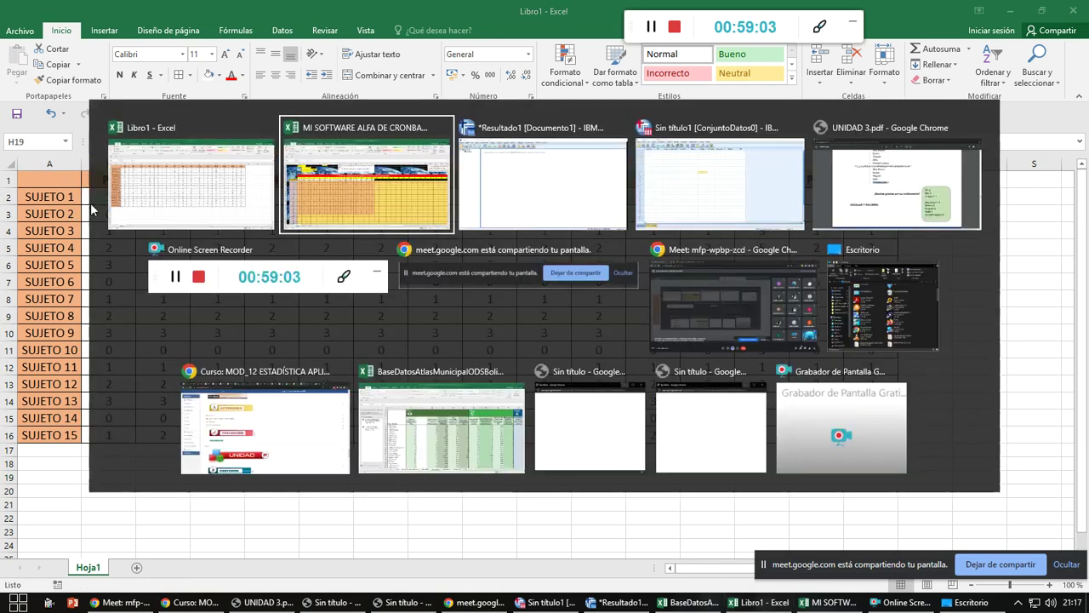
pyautogui.hotkey('alt', 'Tab')
pyautogui.hotkey('alt', 'Tab')
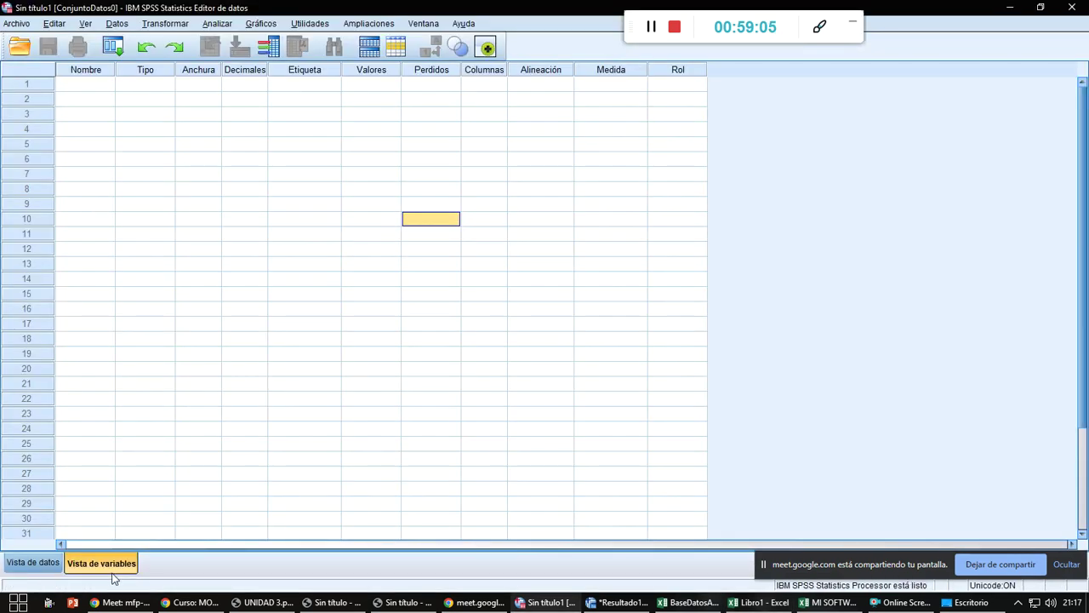
pyautogui.click(74, 85)
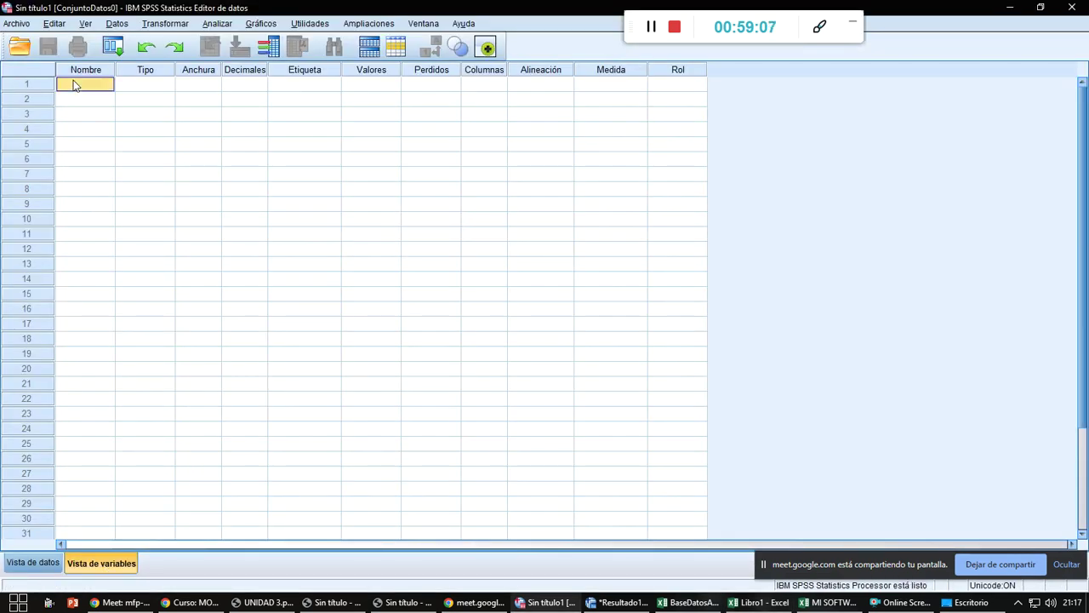
pyautogui.write('P1')
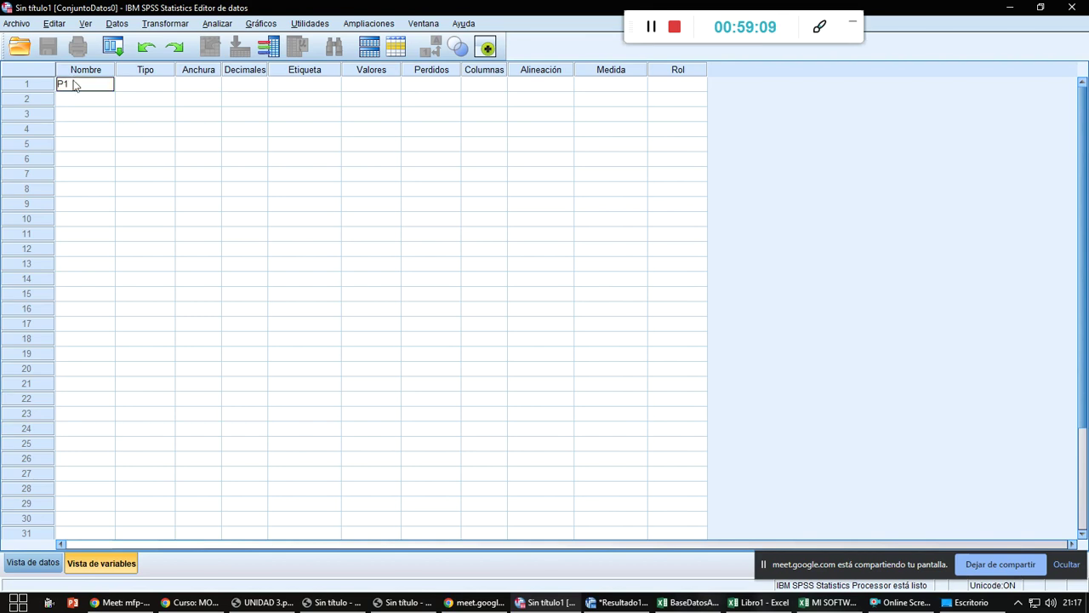
pyautogui.press('Return')
pyautogui.write('P2')
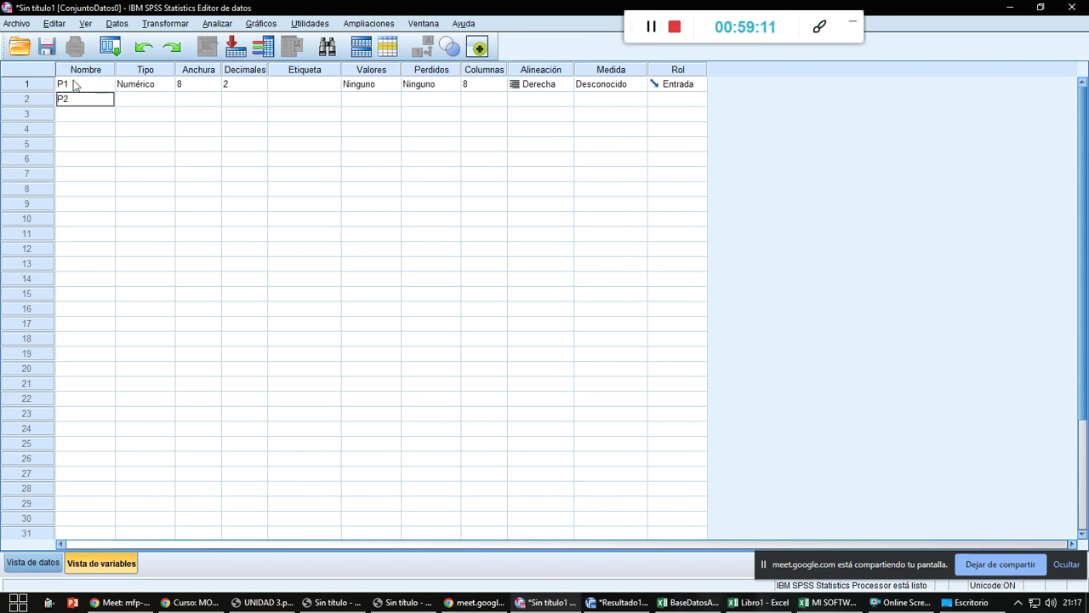
pyautogui.press('Return')
pyautogui.write('P3')
pyautogui.press('Tab')
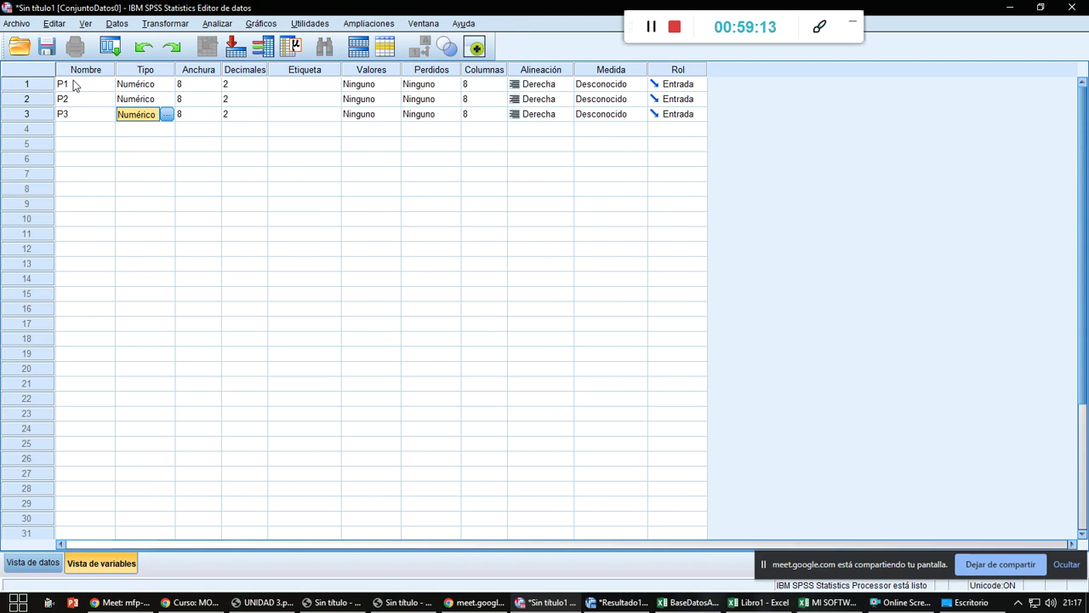
pyautogui.press('Left')
pyautogui.press('Down')
pyautogui.write('P4')
pyautogui.press('Return')
pyautogui.write('P5')
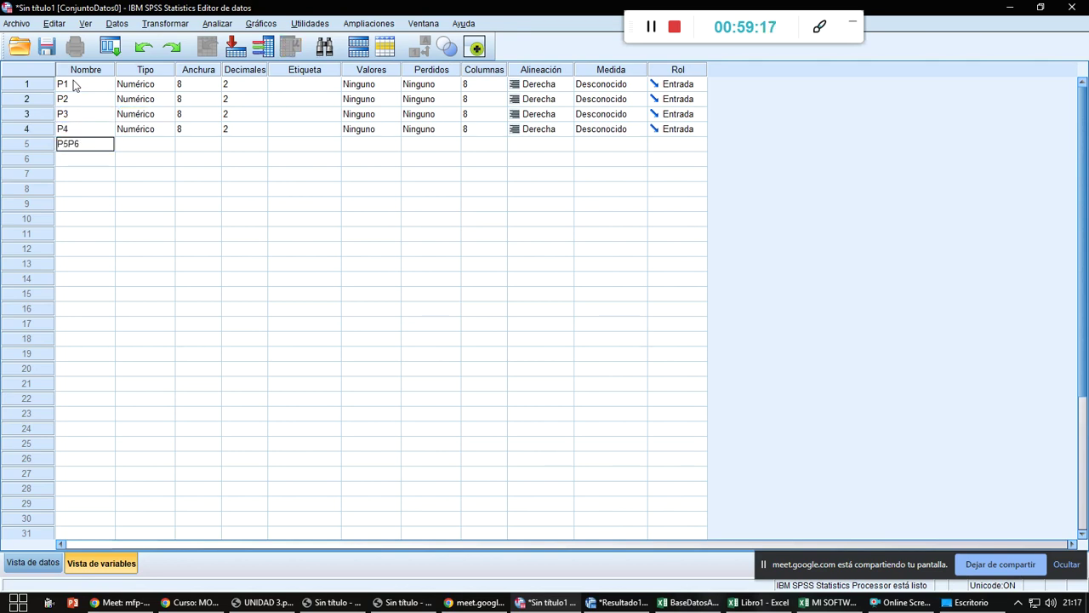
pyautogui.press('Return')
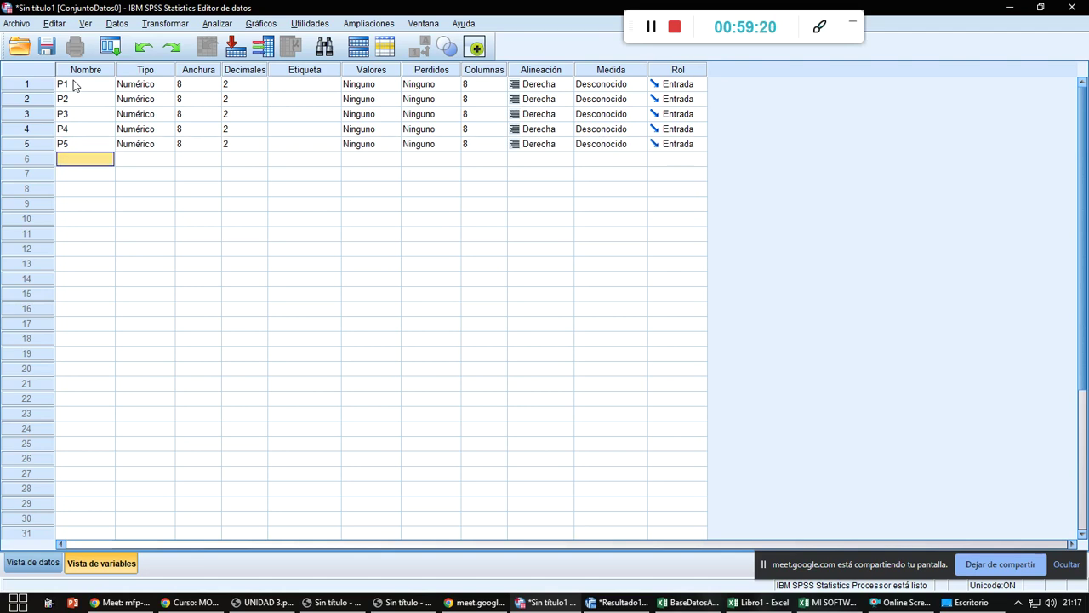
# - Add five more variables below P5, named P6, P7, P8, P9 and P10
pyautogui.write('P6')
pyautogui.press('Return')
pyautogui.write('P7')
pyautogui.press('Return')
pyautogui.write('P8')
pyautogui.press('Return')
pyautogui.write('P9')
pyautogui.press('Return')
pyautogui.write('P10')
pyautogui.press('Return')
# - Add the last five variables below P10, named P11, P12, P13, P14 and P15
pyautogui.write('P11')
pyautogui.press('Return')
pyautogui.write('P12')
pyautogui.press('Return')
pyautogui.write('P')
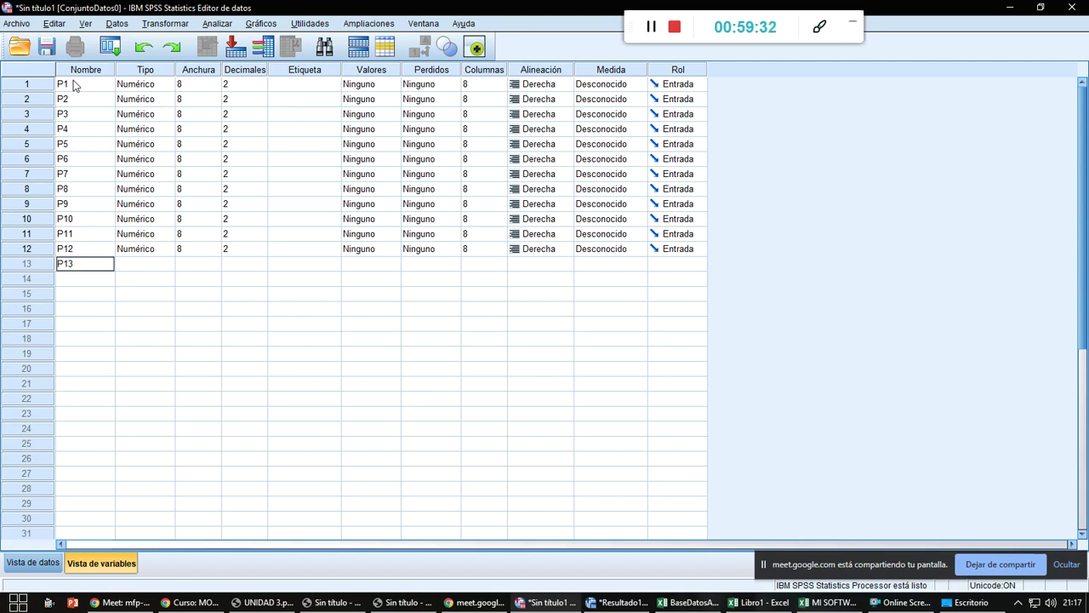
pyautogui.press('Return')
pyautogui.write('P14')
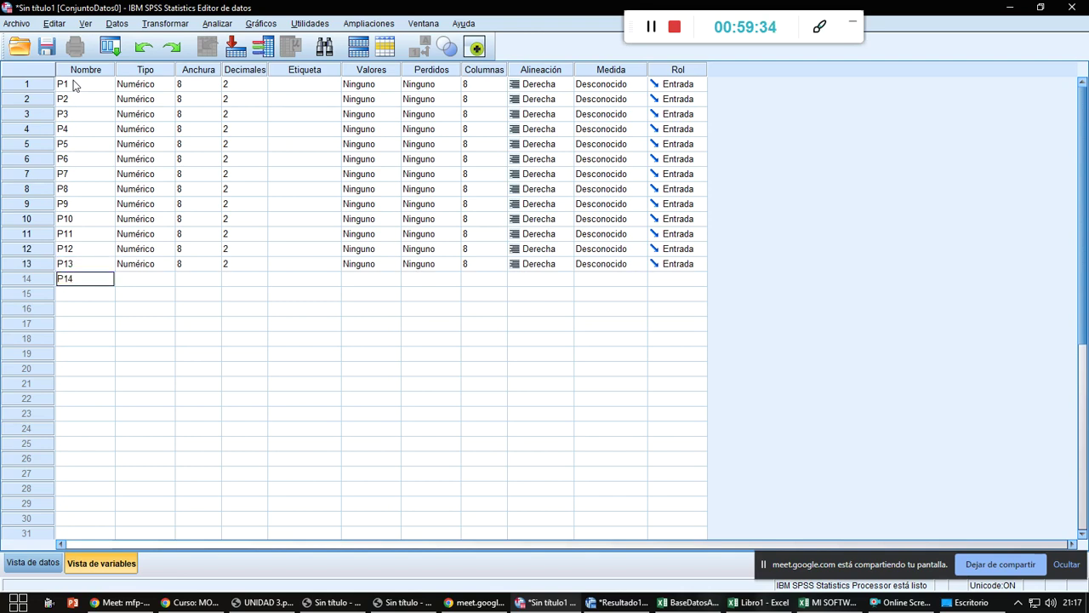
pyautogui.press('Return')
pyautogui.write('P15')
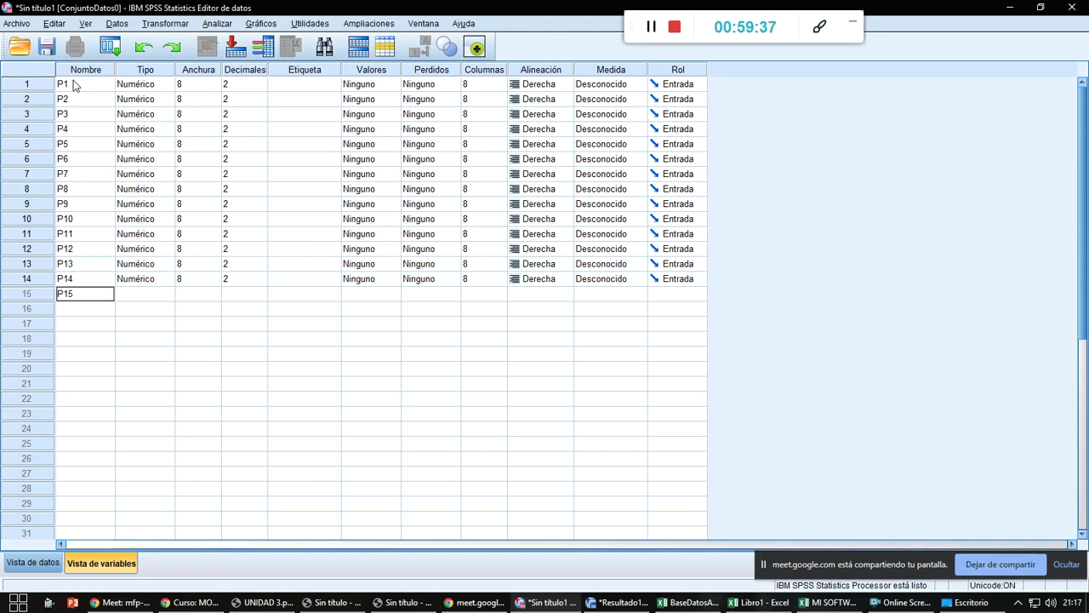
pyautogui.press('Return')
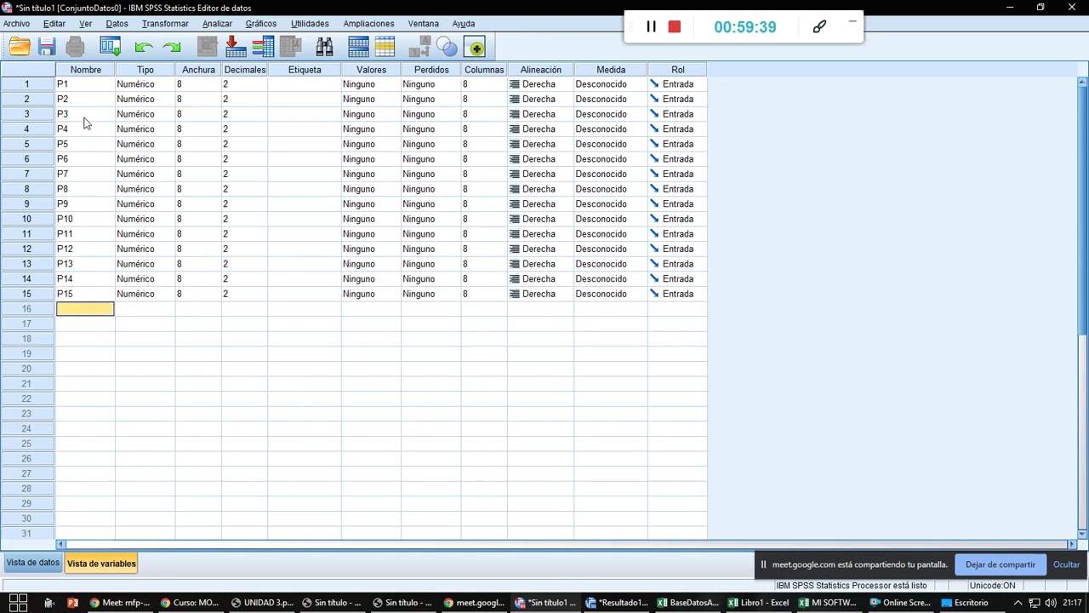
# - Set the number of decimals to 0 for the variables P1 to P10
pyautogui.click(256, 84)
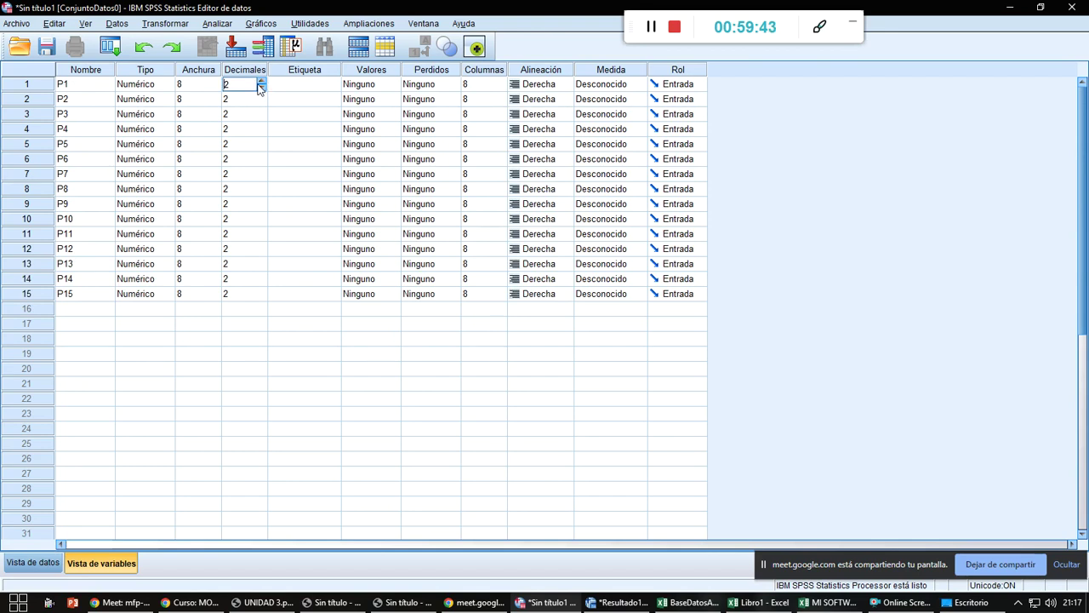
pyautogui.click(261, 100)
pyautogui.click(259, 119)
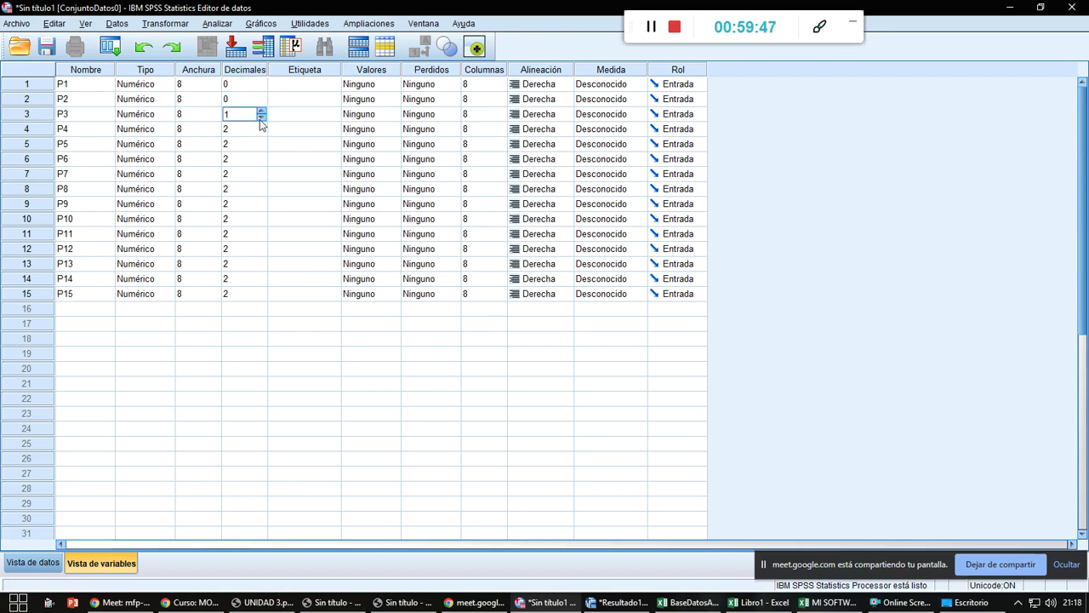
pyautogui.click(261, 134)
pyautogui.click(260, 150)
pyautogui.click(261, 160)
pyautogui.click(261, 163)
pyautogui.click(262, 178)
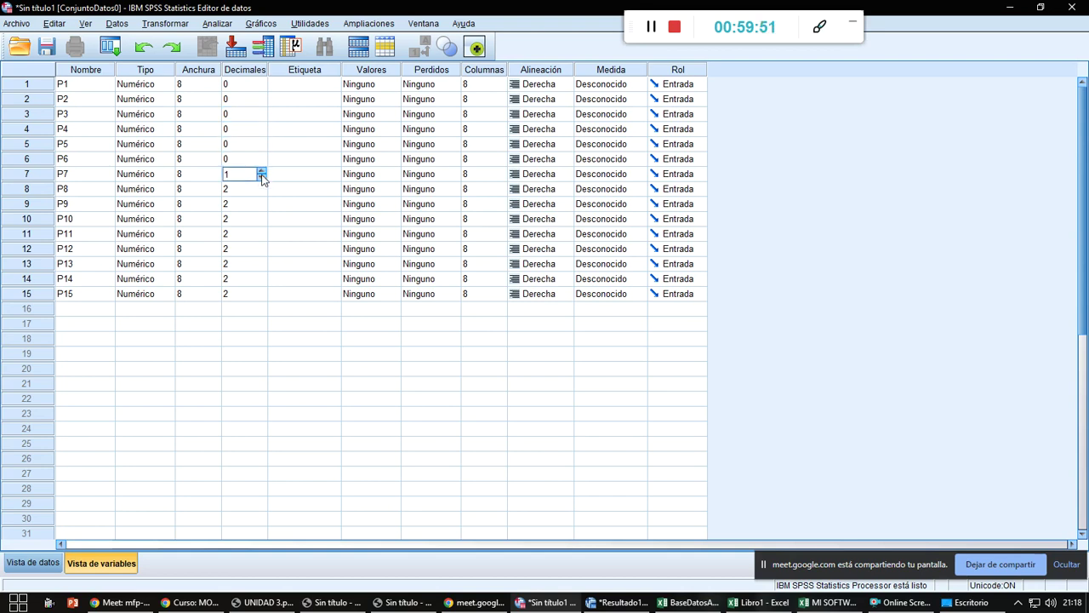
pyautogui.click(260, 190)
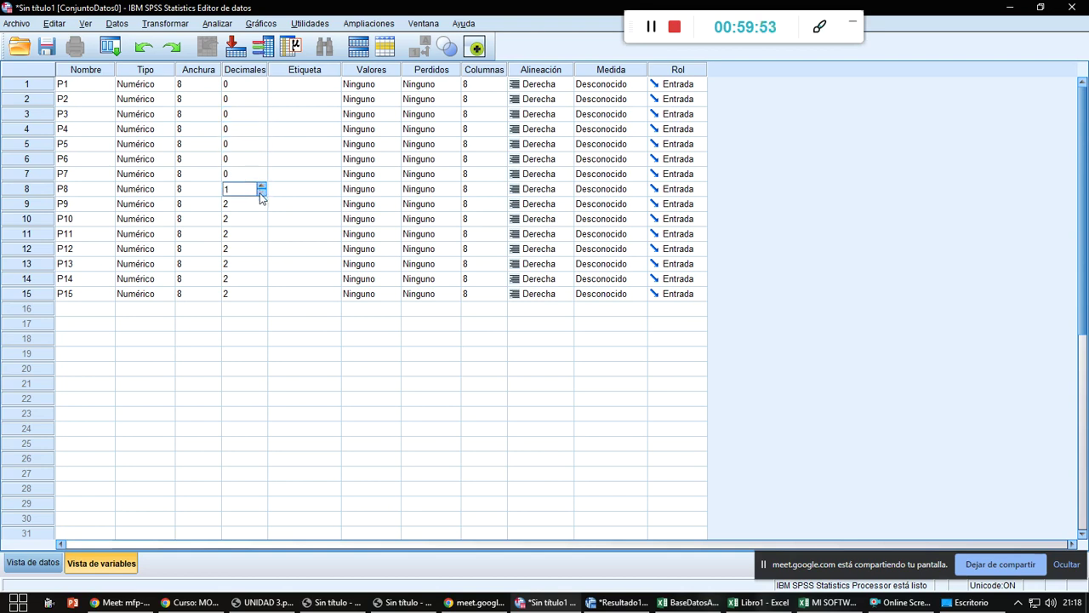
pyautogui.click(262, 205)
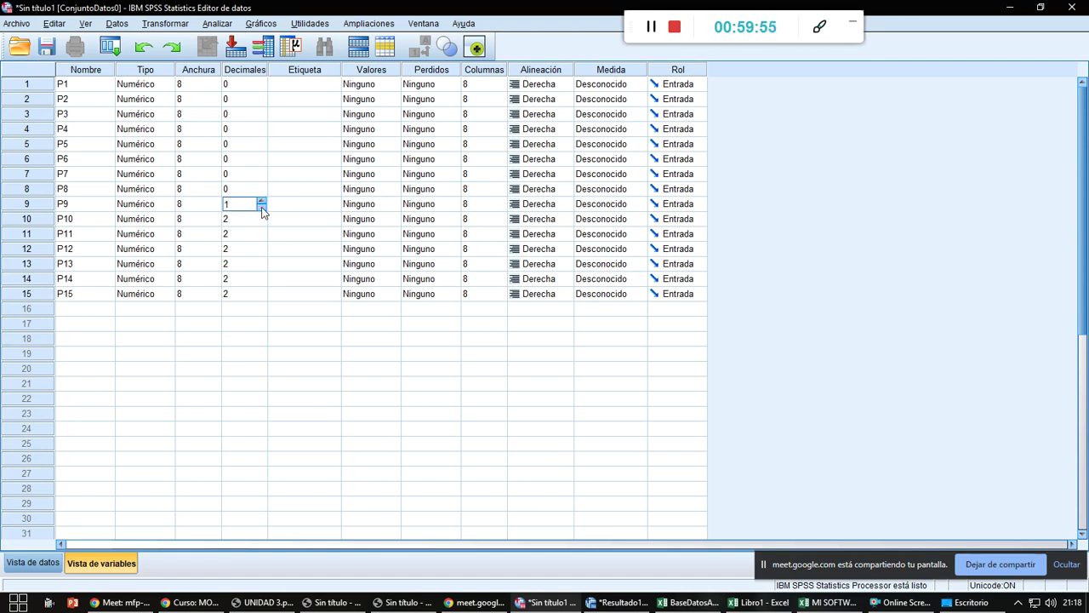
pyautogui.click(262, 219)
pyautogui.click(261, 224)
pyautogui.click(262, 224)
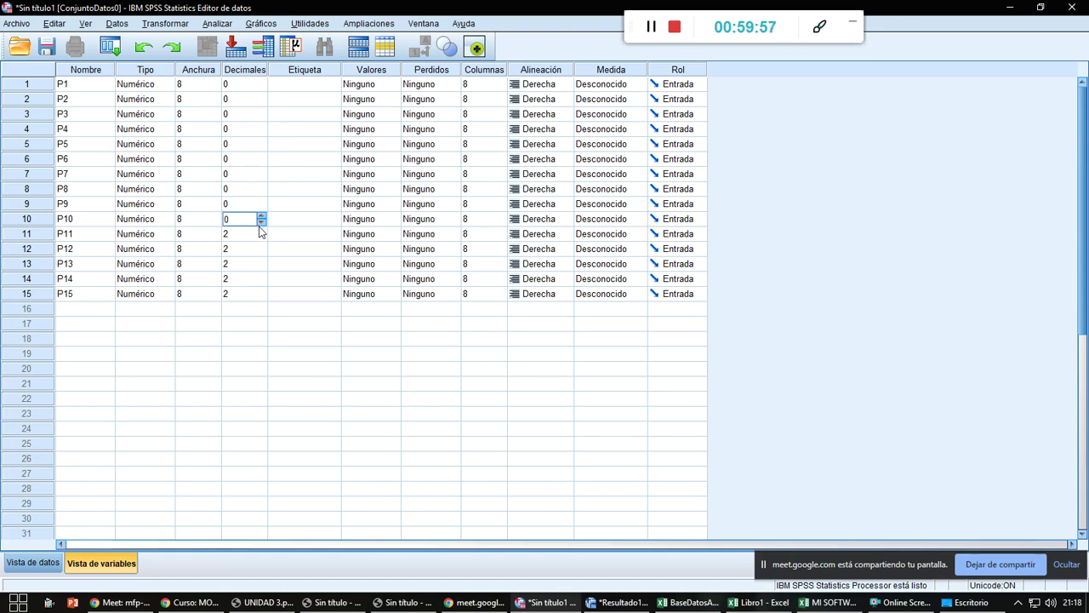
# - Set the number of decimals to 0 for the variables P11 to P14
pyautogui.click(261, 239)
pyautogui.click(262, 249)
pyautogui.click(262, 252)
pyautogui.click(263, 263)
pyautogui.click(263, 267)
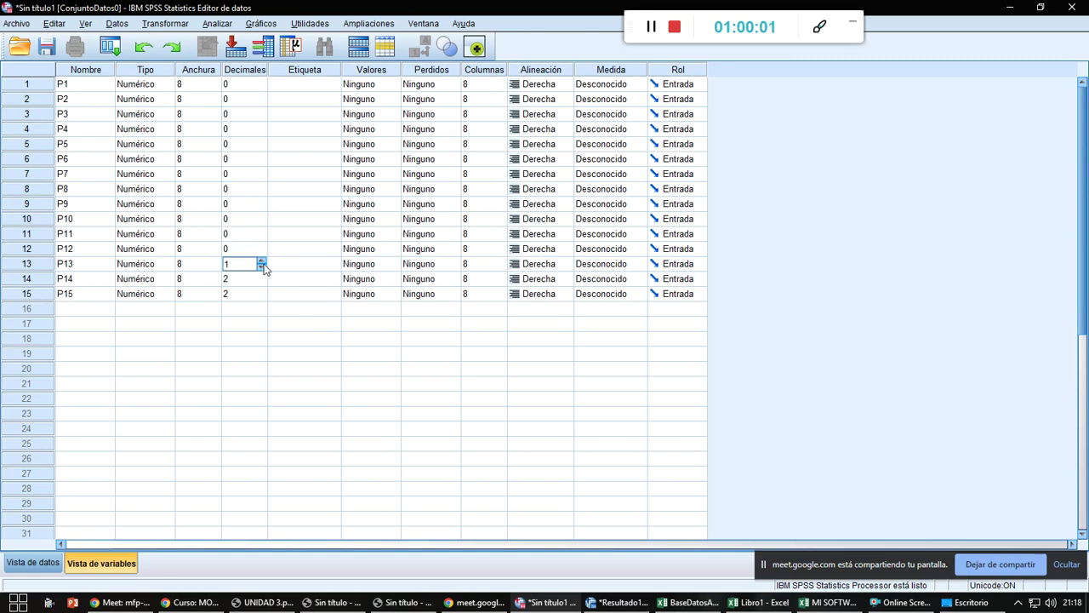
pyautogui.click(262, 279)
pyautogui.click(262, 276)
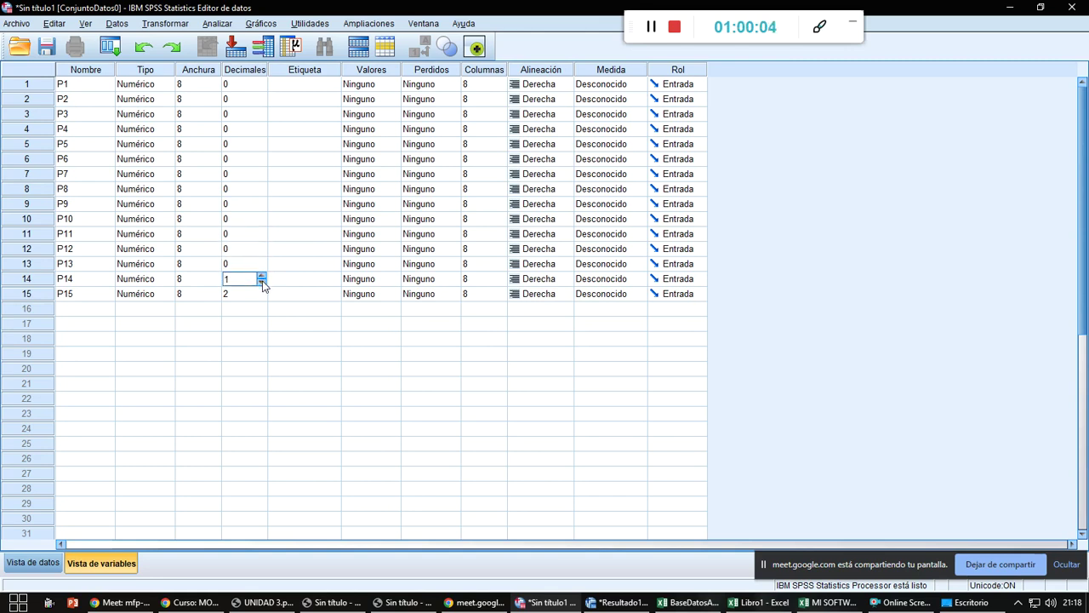
pyautogui.click(262, 282)
# - Try to set the number of decimals of the variable P15 to 0
pyautogui.click(260, 293)
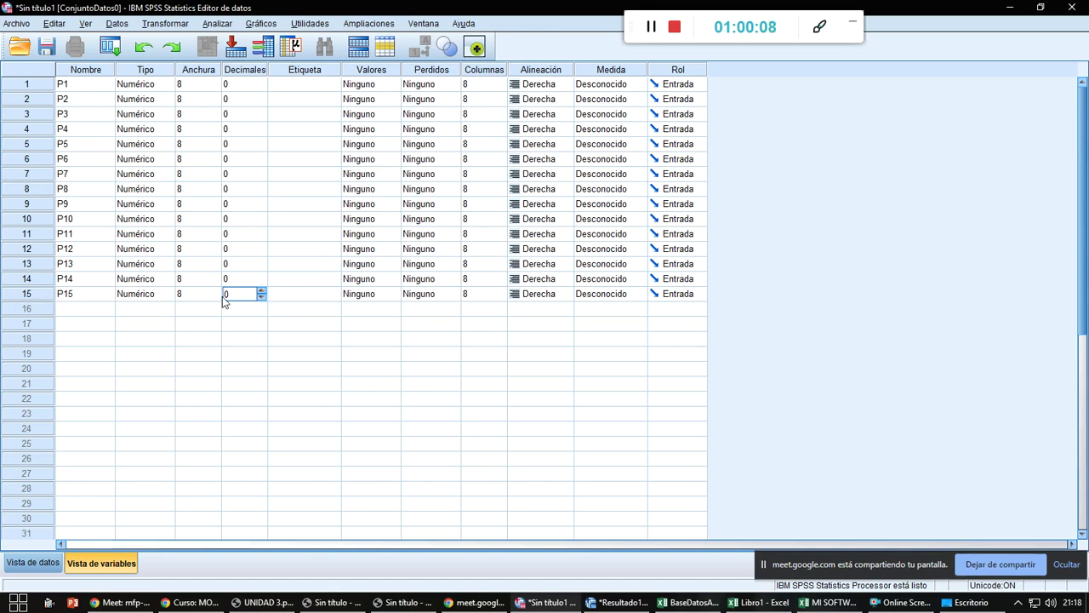
pyautogui.click(261, 292)
pyautogui.click(204, 368)
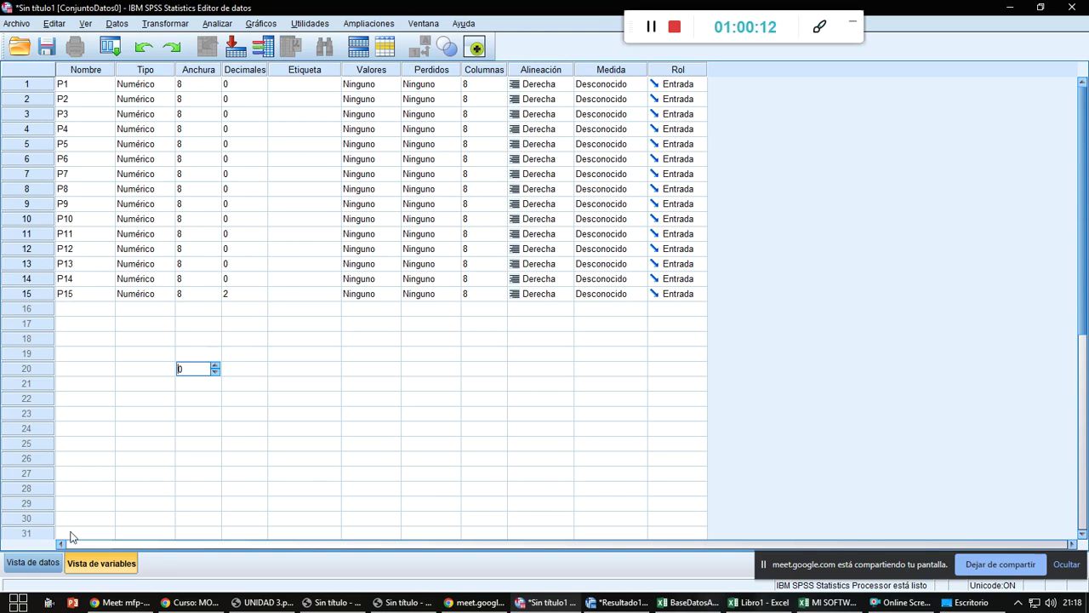
# - Copy the responses in B2:P16 of the Libro1 Excel workbook into cases 1 to 15 of P1 to P15 in the SPSS data view
pyautogui.click(41, 560)
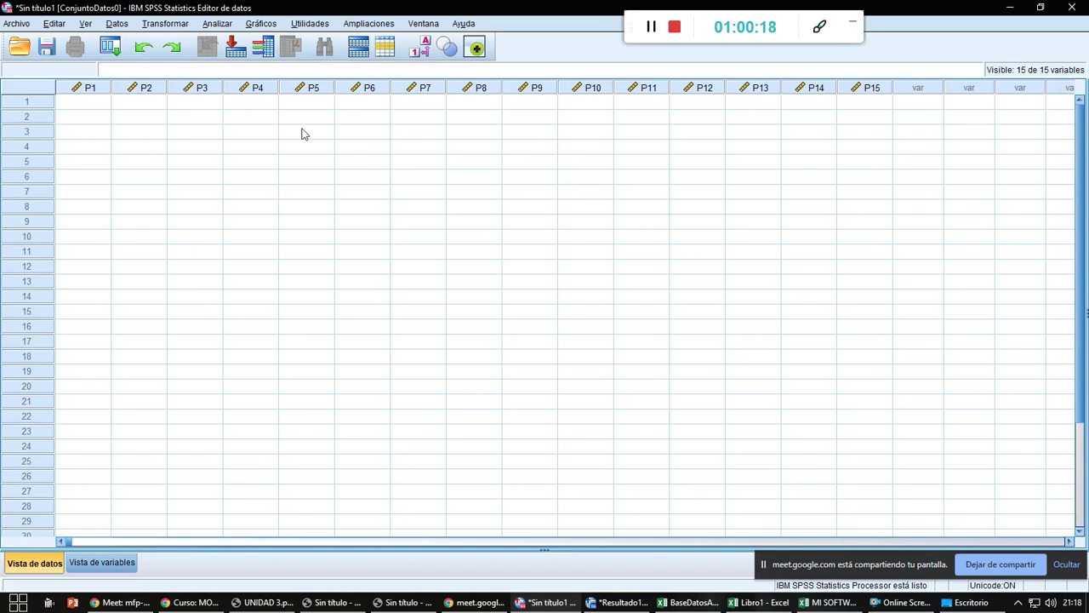
pyautogui.hotkey('alt', 'Tab')
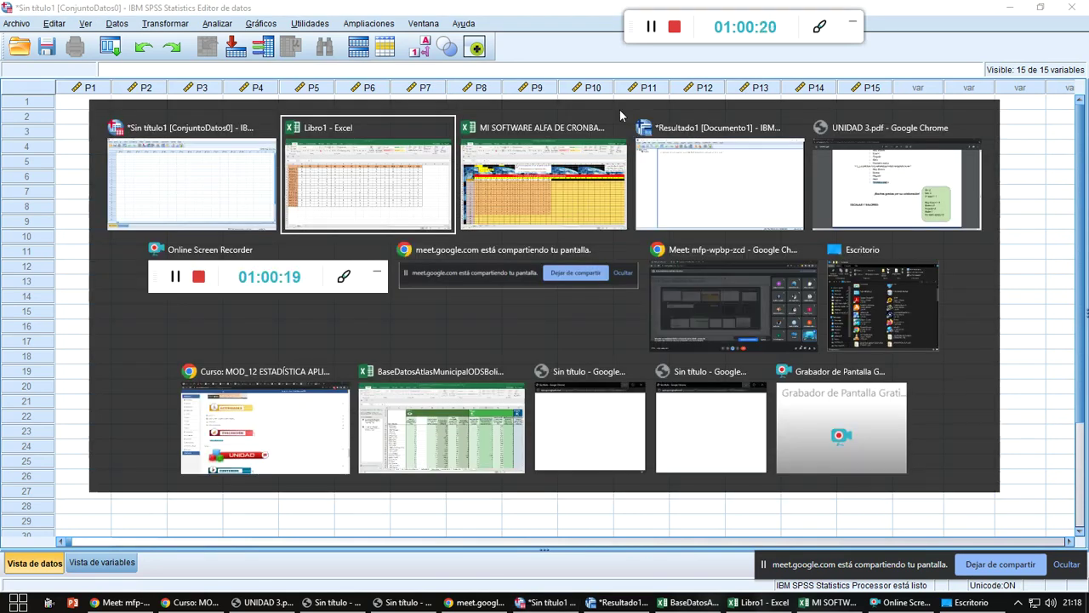
pyautogui.moveTo(123, 196); pyautogui.dragTo(843, 428)
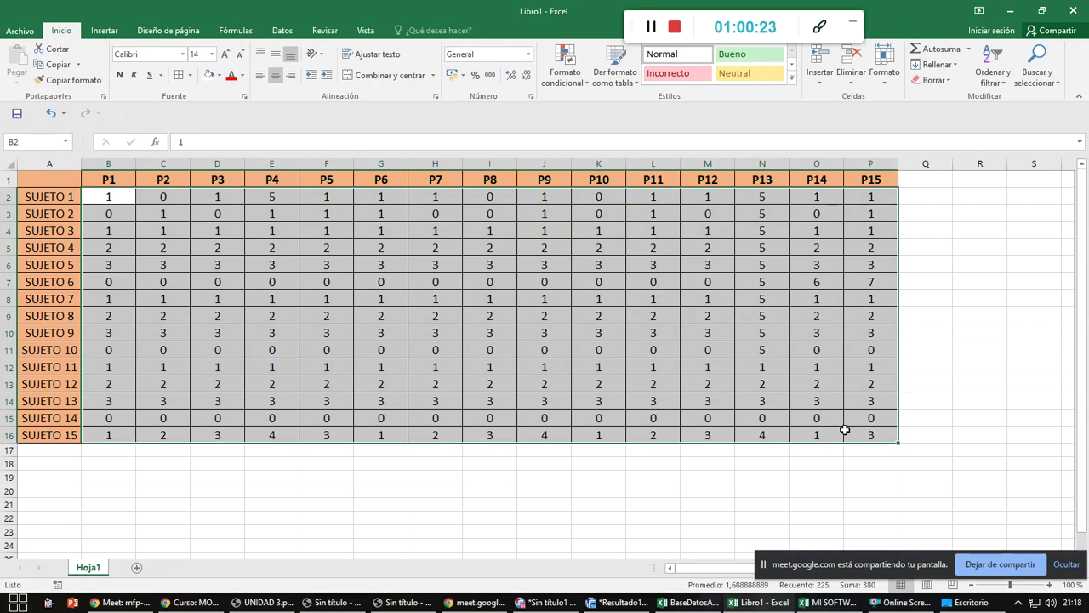
pyautogui.hotkey('ctrl', 'c')
pyautogui.hotkey('alt', 'Tab')
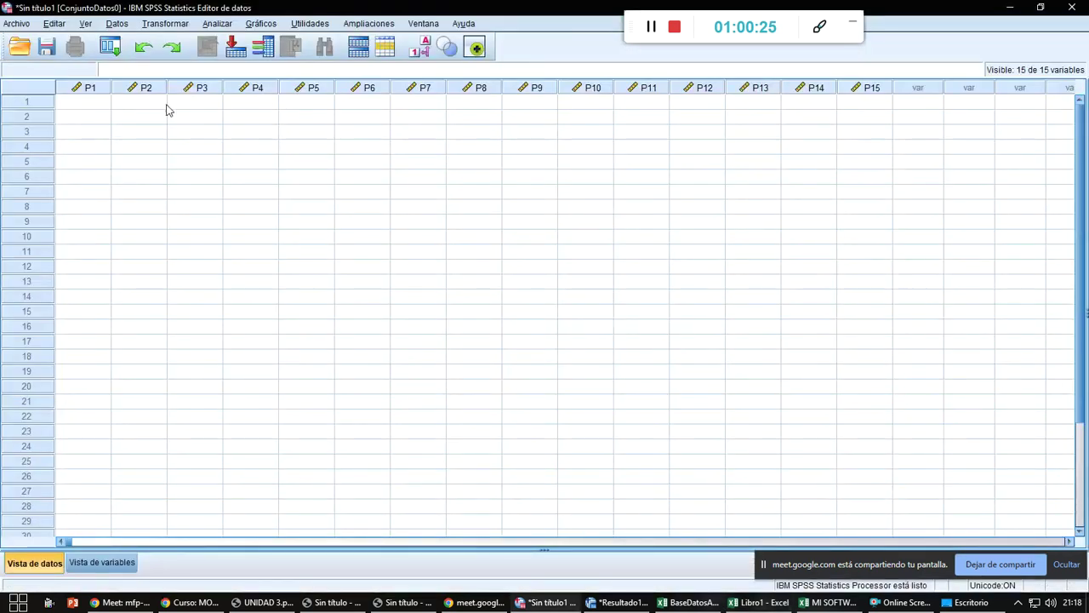
pyautogui.hotkey('alt', 'Tab')
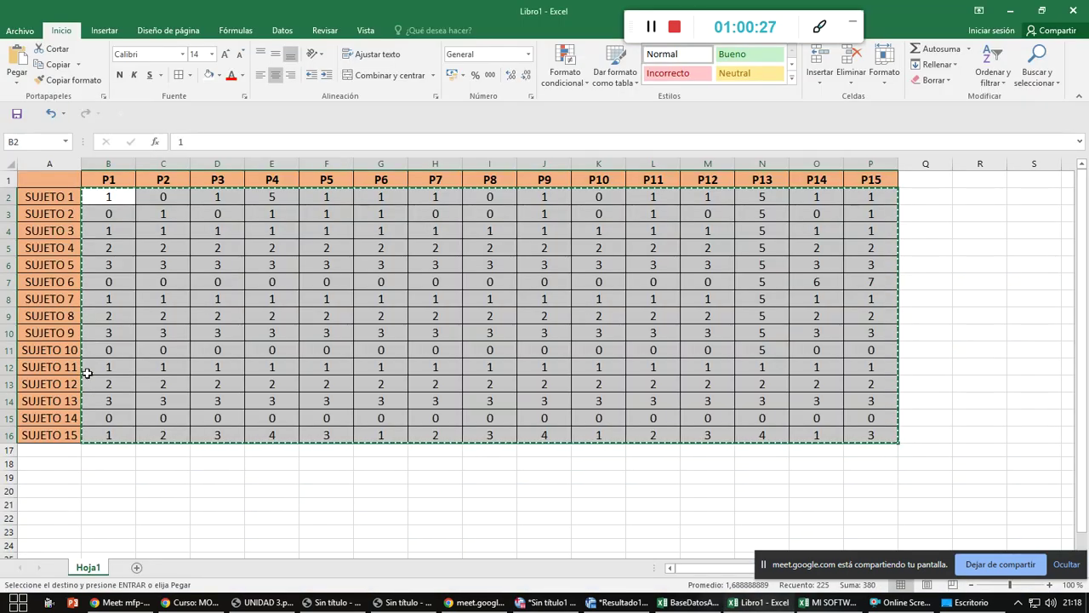
pyautogui.hotkey('alt', 'Tab')
pyautogui.moveTo(63, 101); pyautogui.dragTo(857, 315)
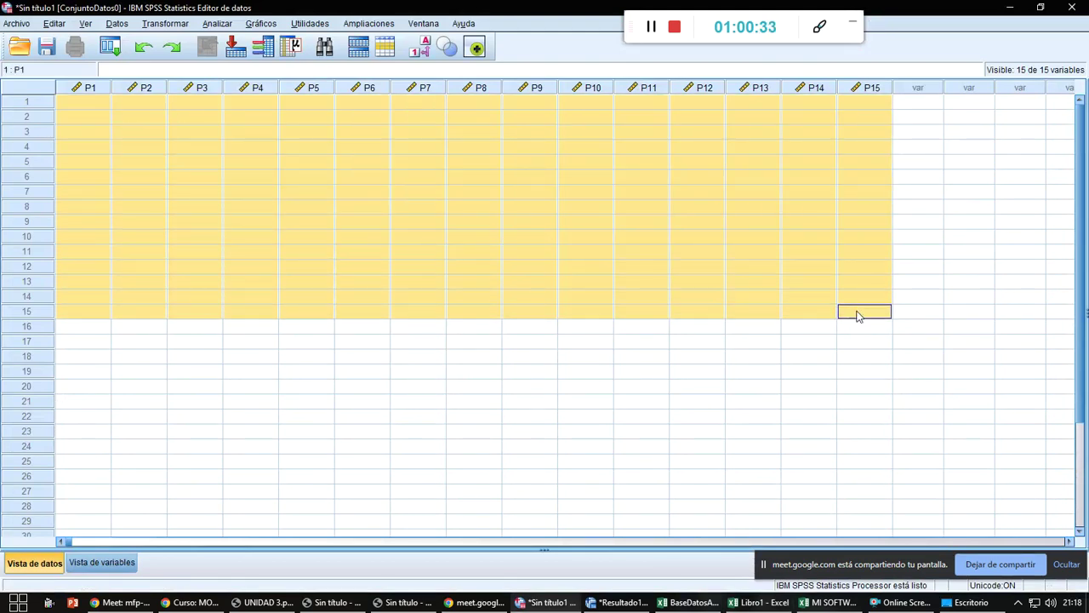
pyautogui.hotkey('ctrl', 'v')
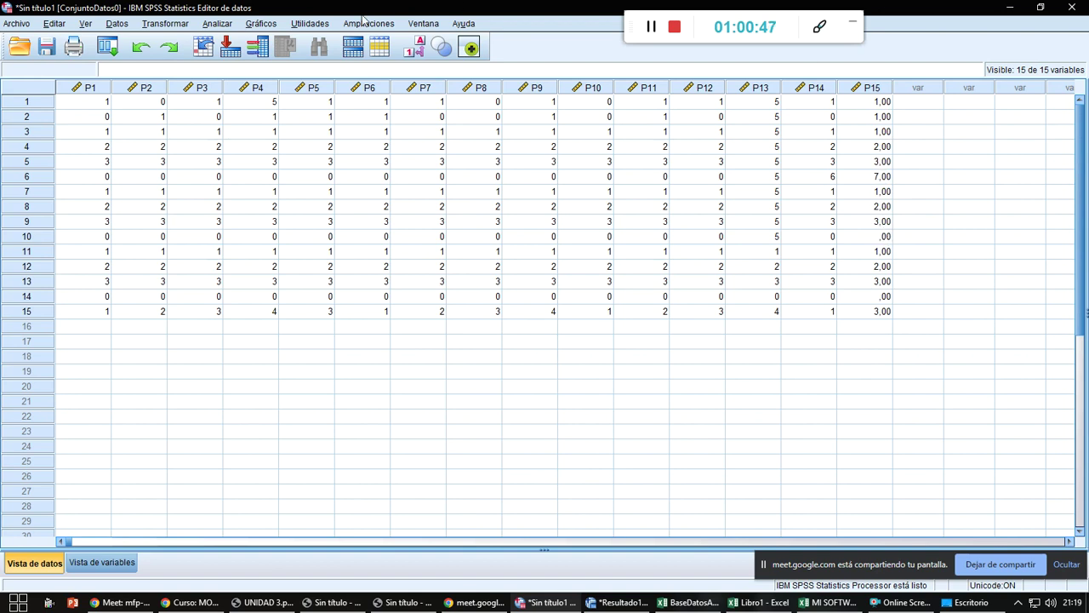
# - Set the number of decimals of the variable P15 to 0 and return to the data view
pyautogui.click(94, 562)
pyautogui.click(240, 293)
pyautogui.click(261, 297)
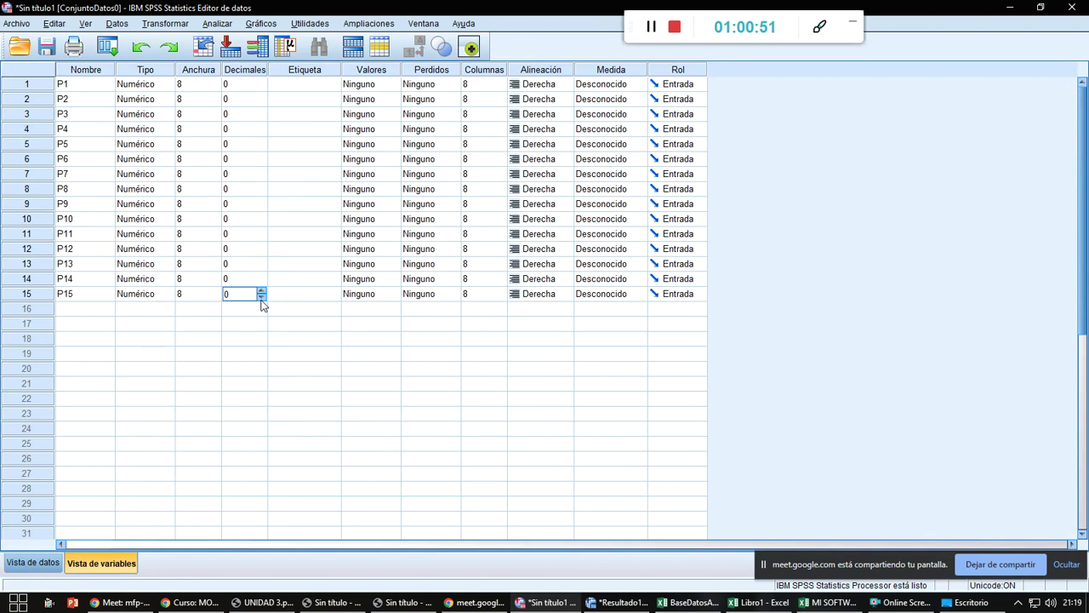
pyautogui.click(32, 562)
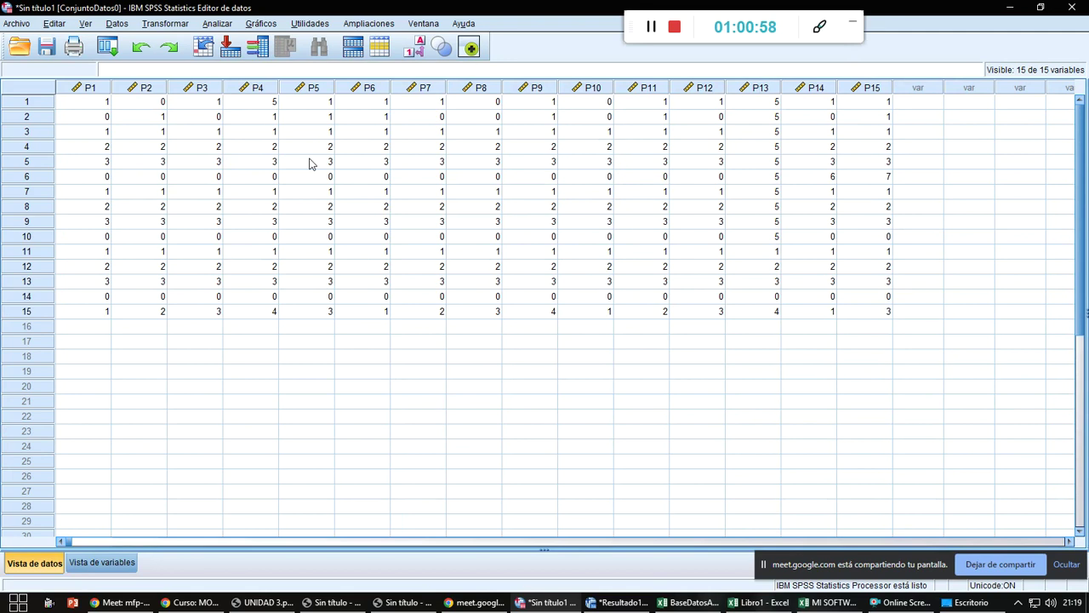
# - Open the reliability analysis and add all the variables P1 to P15 as its items
pyautogui.click(217, 23)
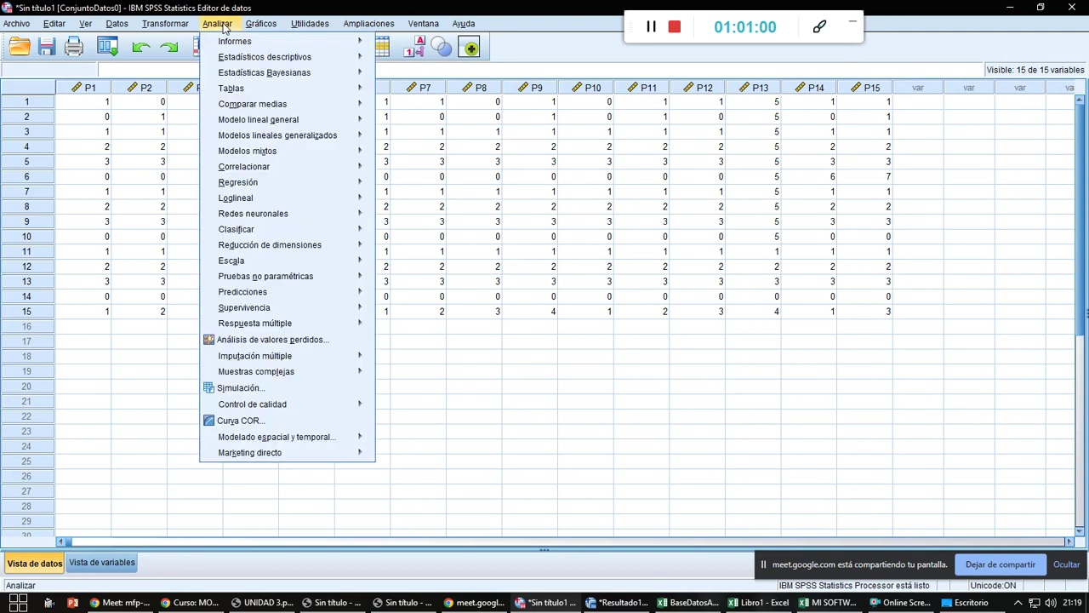
pyautogui.moveTo(323, 262)
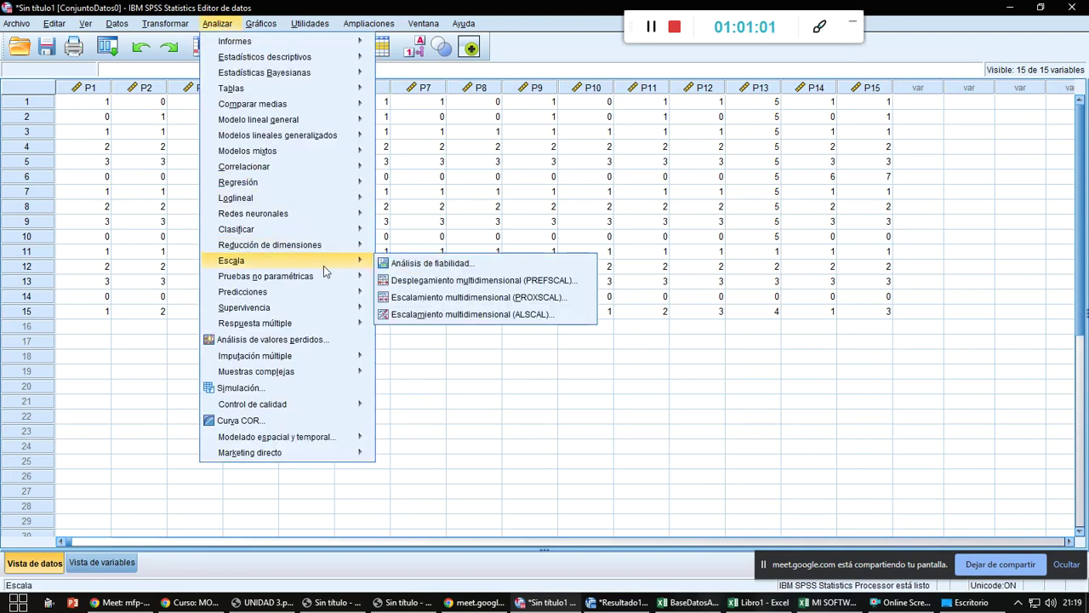
pyautogui.click(411, 266)
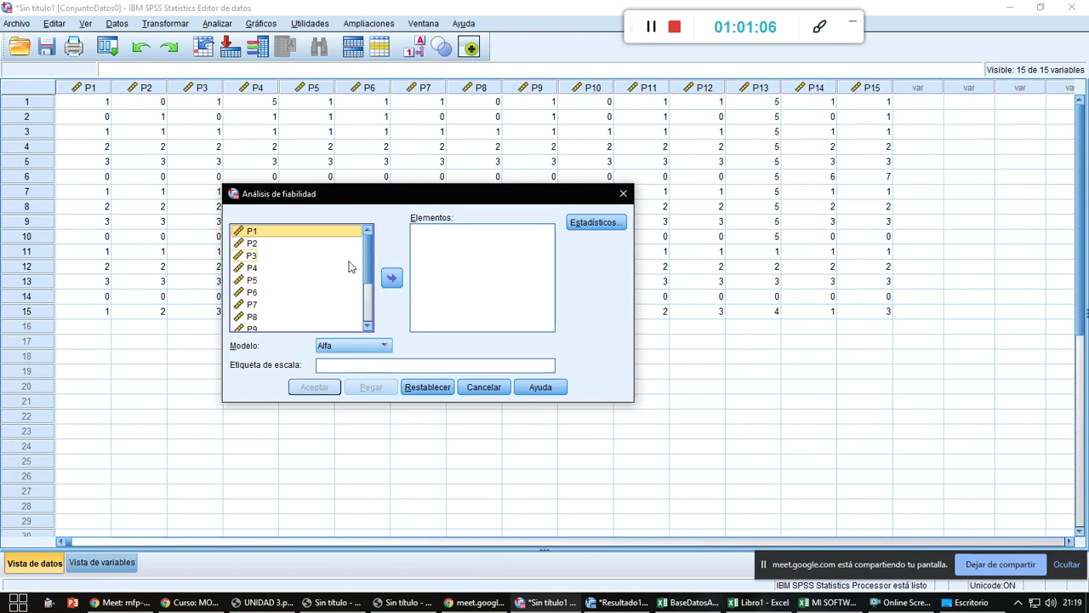
pyautogui.hotkey('shift', 'Down')
pyautogui.hotkey('shift', 'Down')
pyautogui.hotkey('shift', 'Down')
pyautogui.hotkey('shift', 'Down')
pyautogui.hotkey('shift', 'Down')
pyautogui.hotkey('shift', 'Down')
pyautogui.hotkey('shift', 'Down')
pyautogui.hotkey('shift', 'Down')
pyautogui.hotkey('shift', 'Down')
pyautogui.hotkey('shift', 'Down')
pyautogui.hotkey('shift', 'Down')
pyautogui.hotkey('shift', 'Down')
pyautogui.hotkey('shift', 'Down')
pyautogui.hotkey('shift', 'Down')
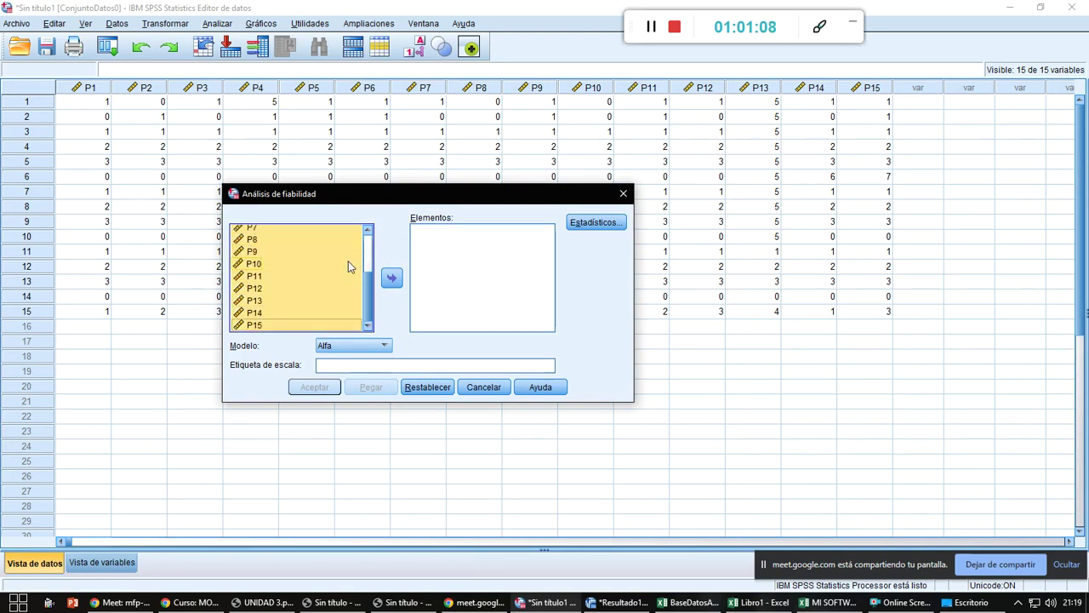
pyautogui.click(393, 279)
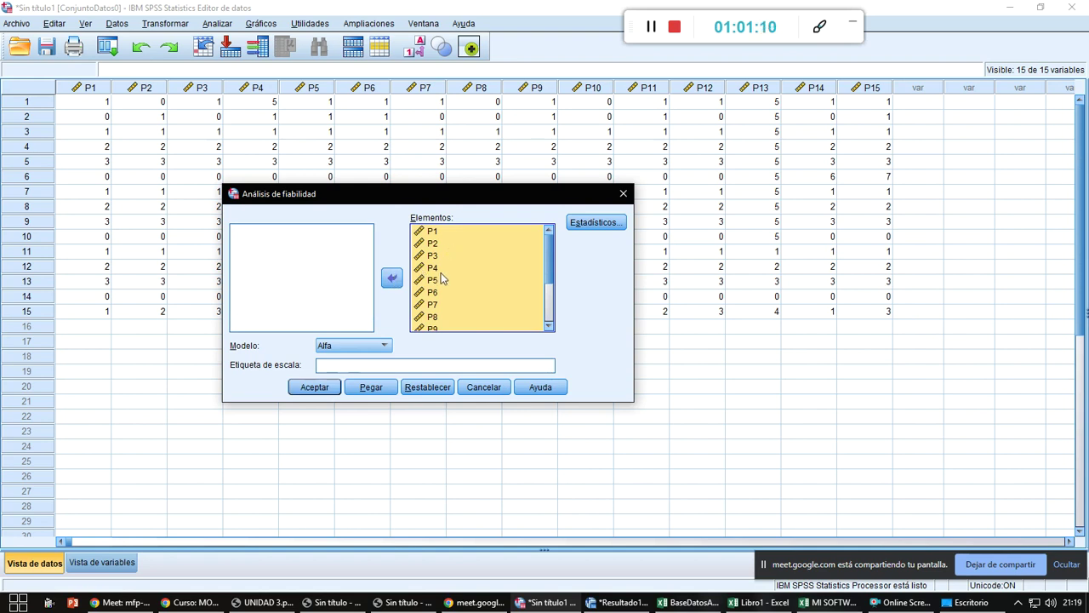
# - Run the reliability analysis with the Alfa model and select the reliability statistics table in the output
pyautogui.click(385, 347)
pyautogui.click(384, 347)
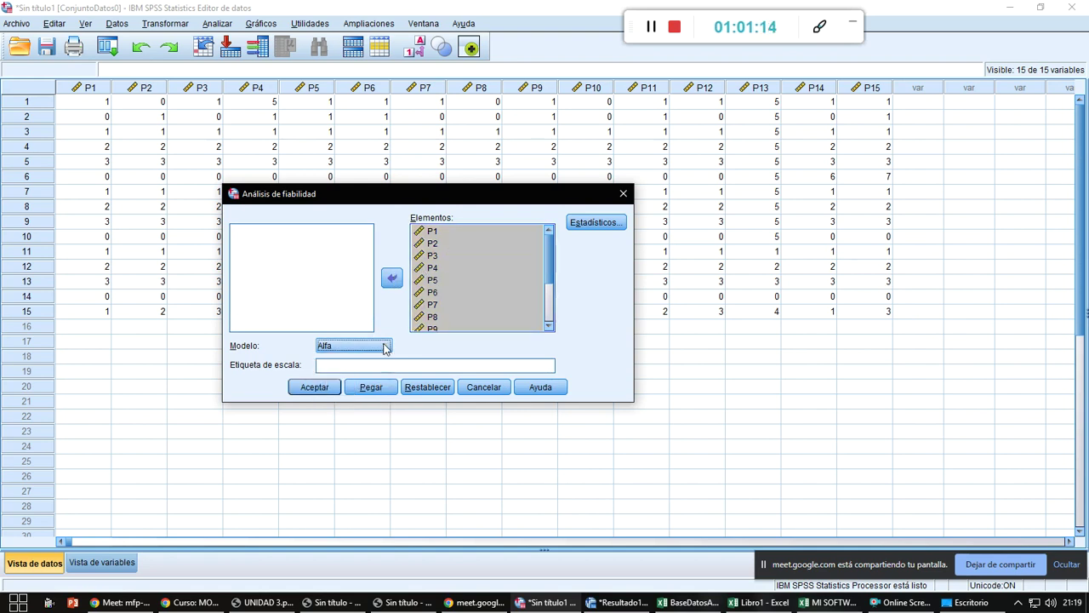
pyautogui.click(324, 386)
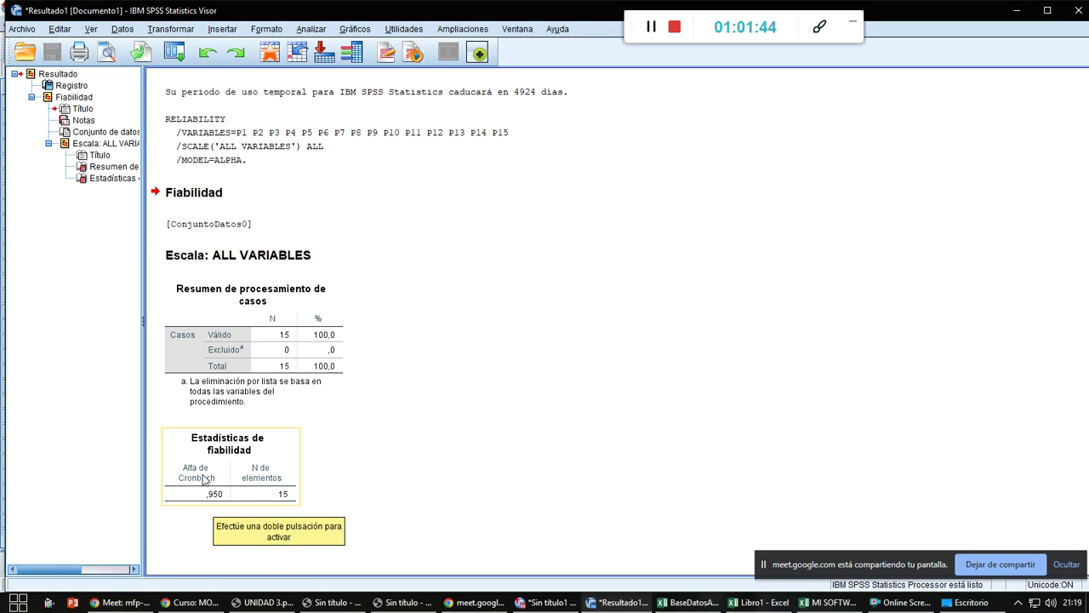
pyautogui.click(209, 477)
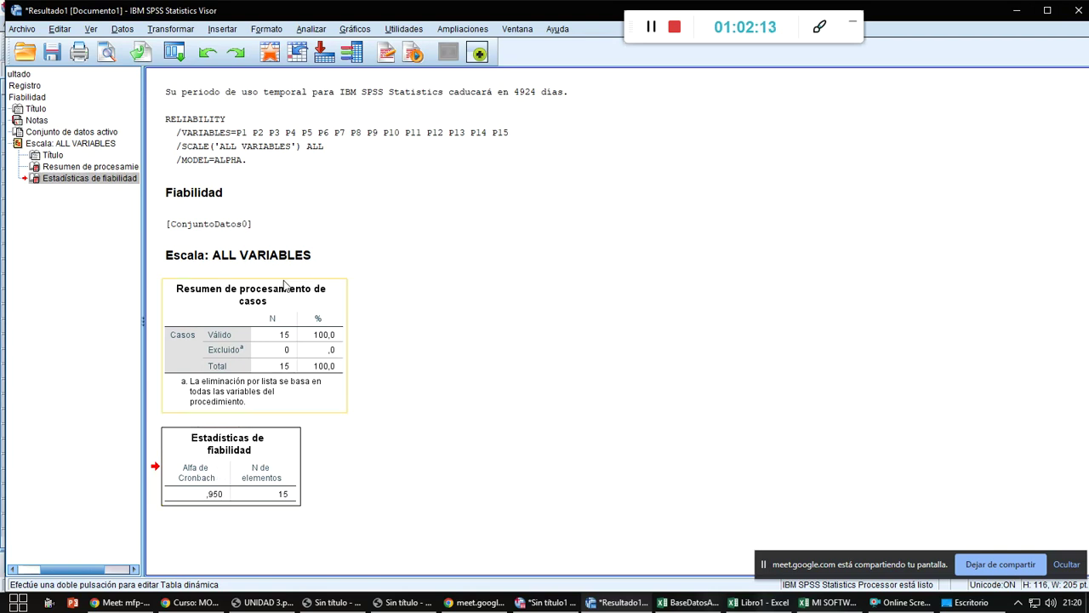
# - Switch to the Libro1 Excel workbook and enter the row label VARIANZAS in A17, below SUJETO 15
pyautogui.hotkey('alt', 'Tab')
pyautogui.press('Tab')
pyautogui.click(311, 475)
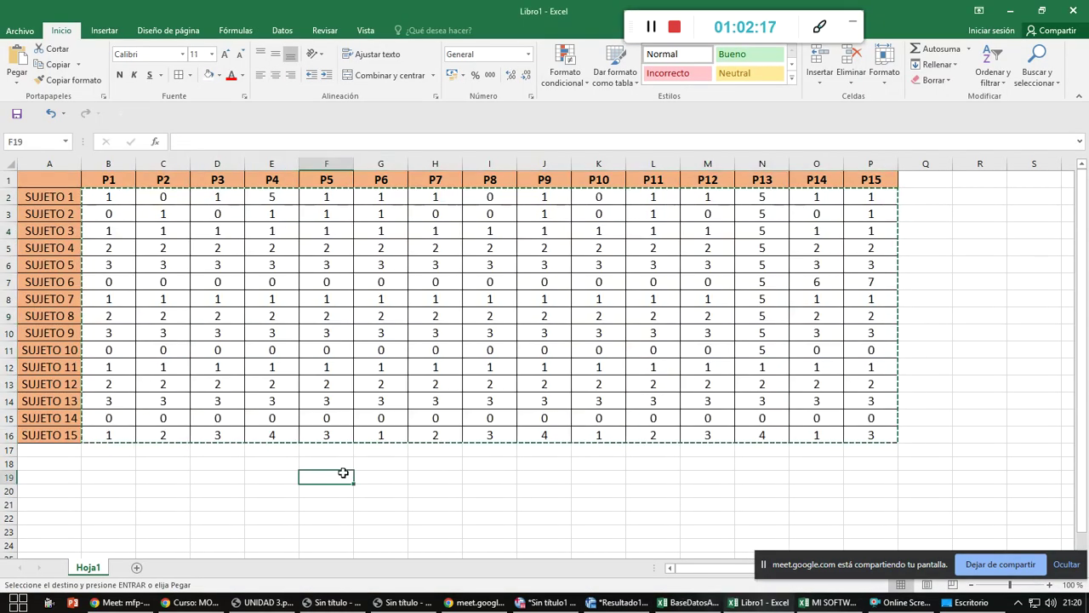
pyautogui.press('Left')
pyautogui.press('Up')
pyautogui.press('Left')
pyautogui.press('Left')
pyautogui.press('Left')
pyautogui.press('Left')
pyautogui.press('Up')
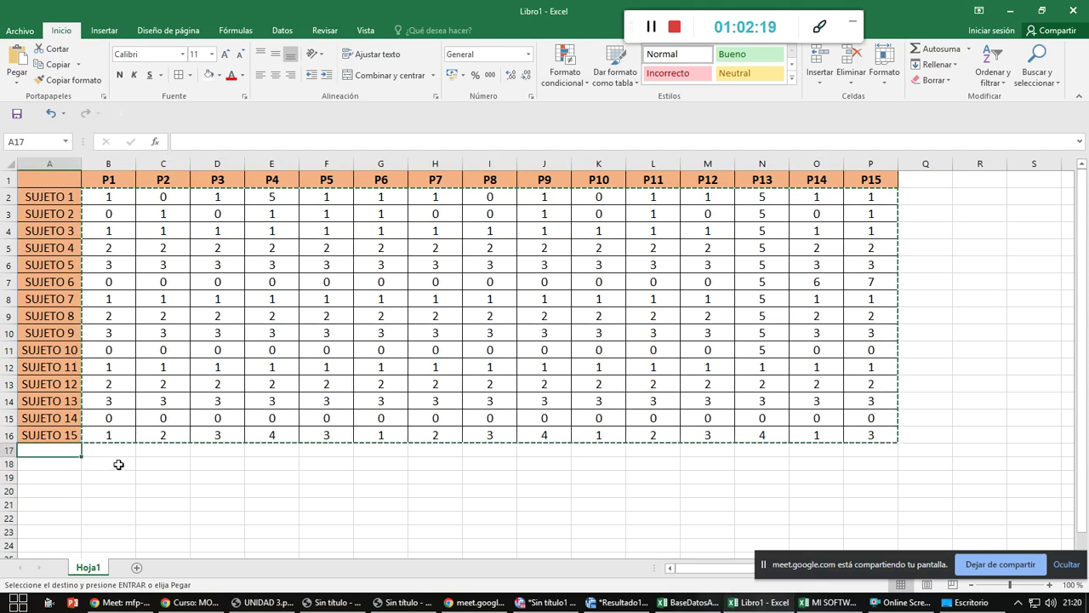
pyautogui.write('VARIANZAS')
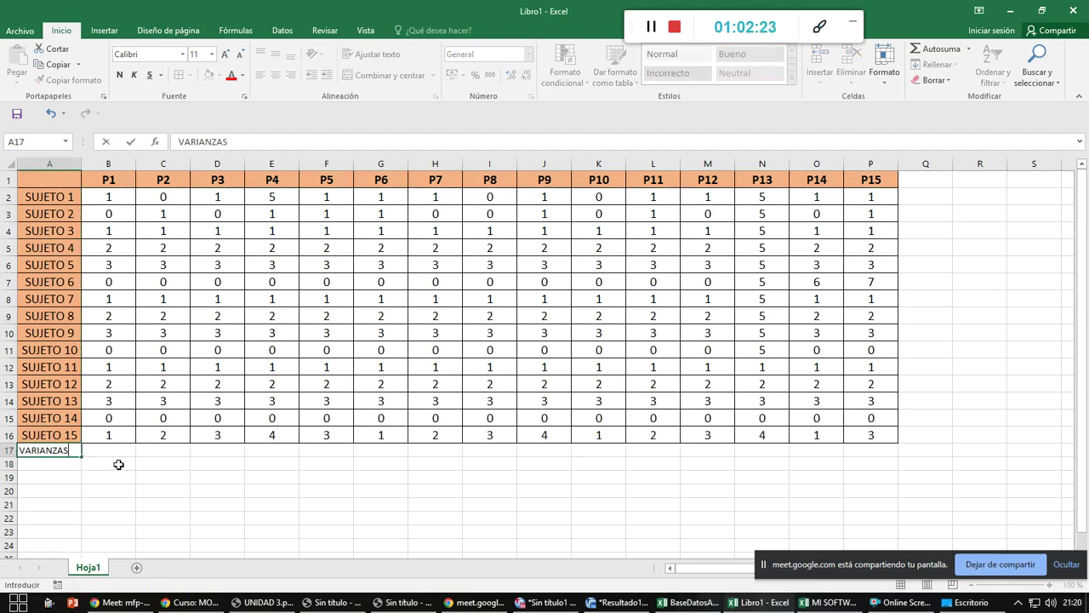
pyautogui.press('Return')
# - Calculate the population variance of B2:B16 in B17 with VAR.P, and show it centred with two decimals
pyautogui.press('Up')
pyautogui.press('Right')
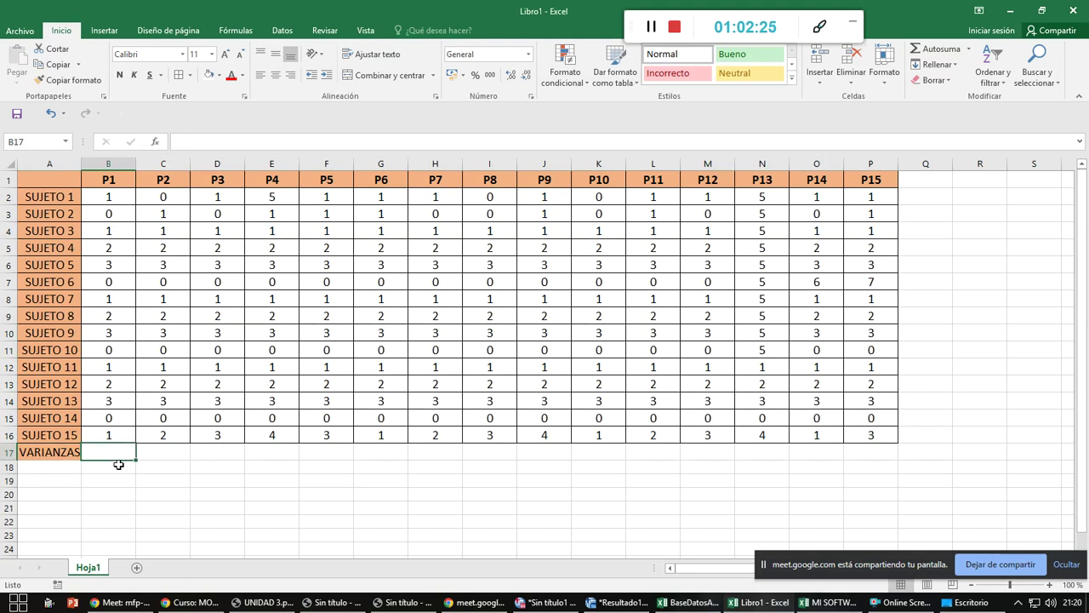
pyautogui.click(156, 142)
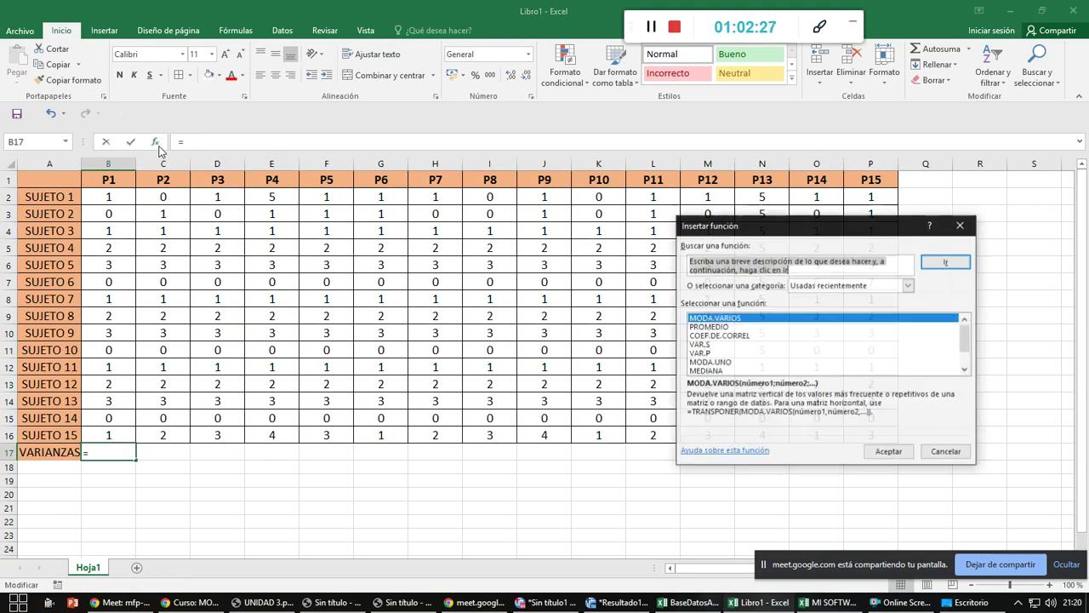
pyautogui.click(713, 353)
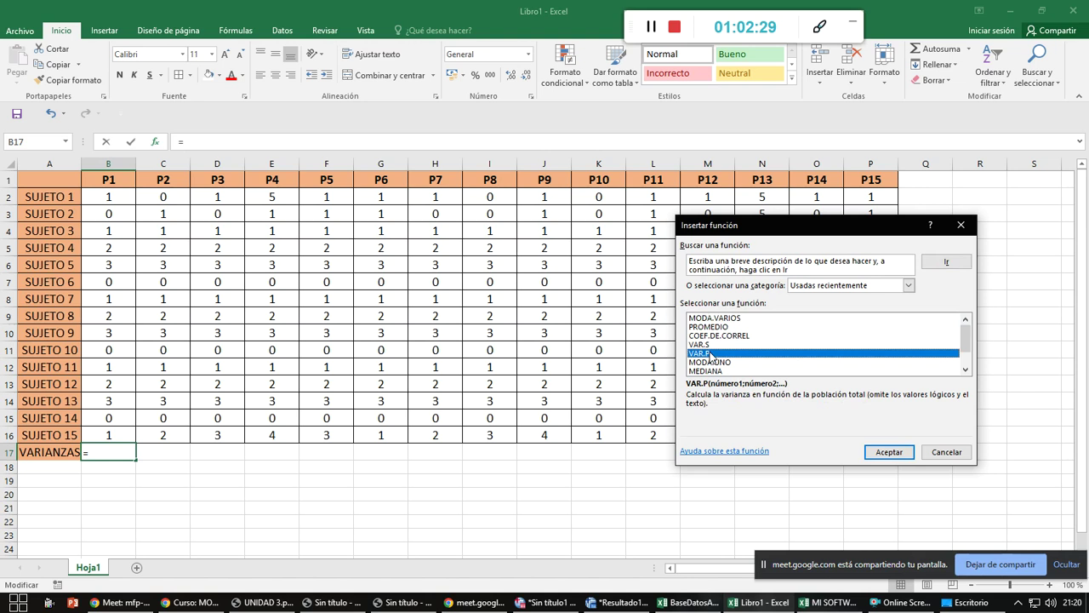
pyautogui.click(889, 452)
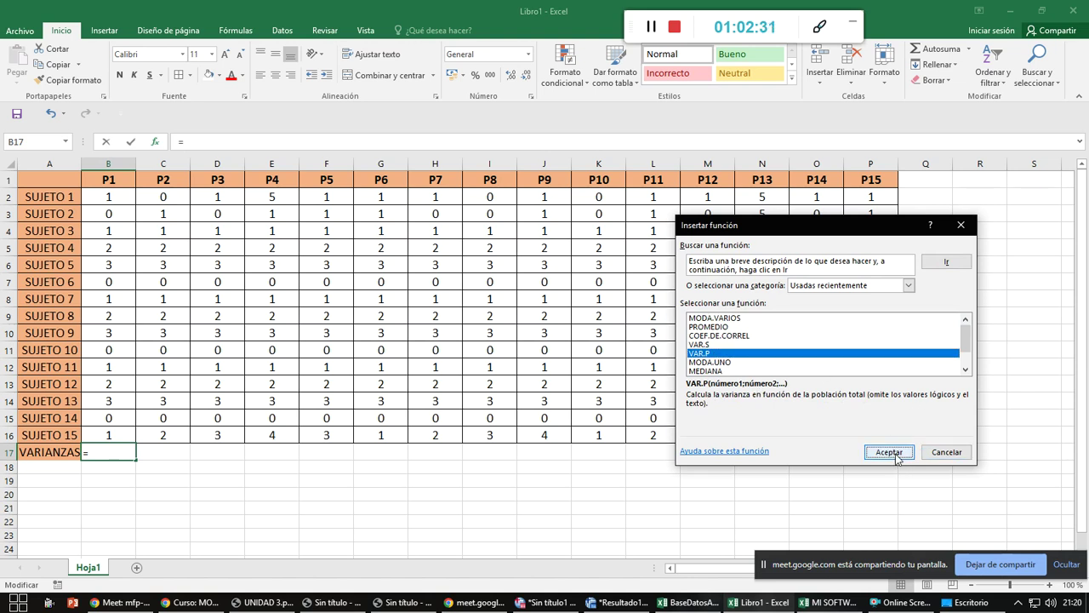
pyautogui.click(832, 272)
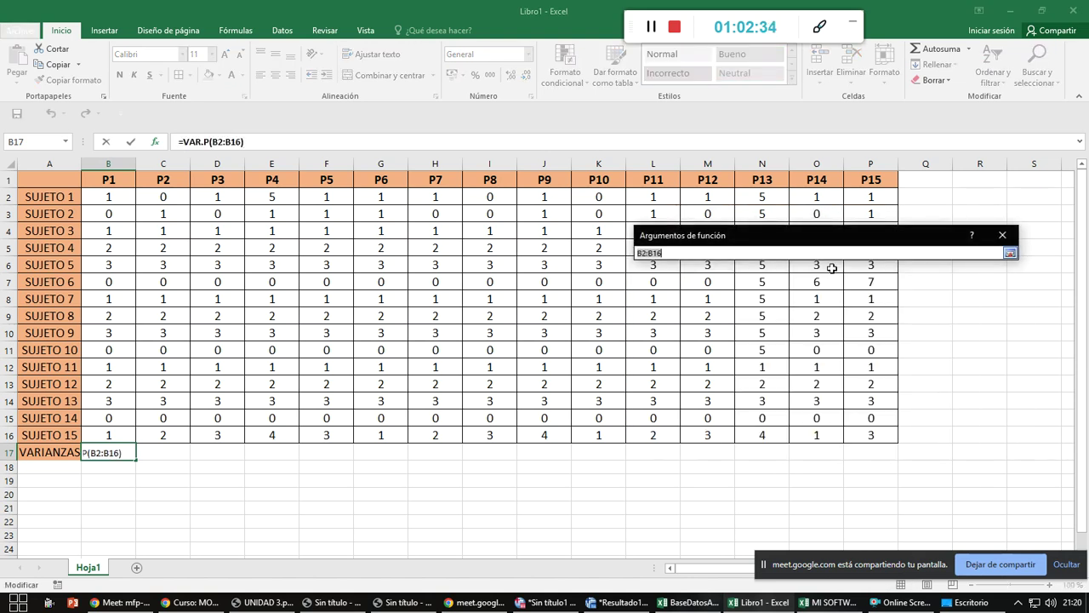
pyautogui.moveTo(109, 199); pyautogui.dragTo(109, 438)
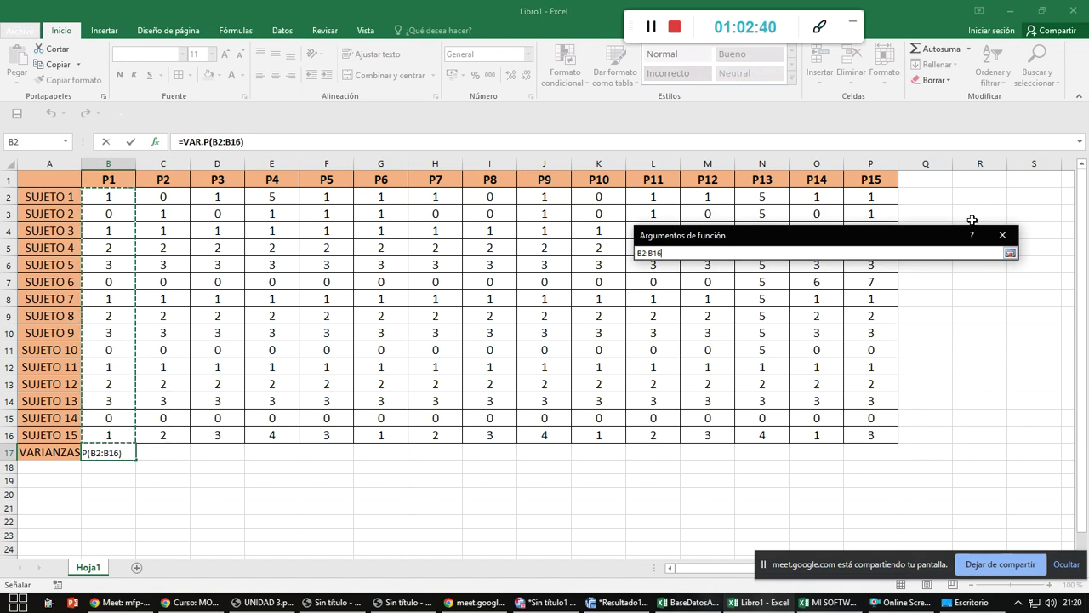
pyautogui.click(1011, 253)
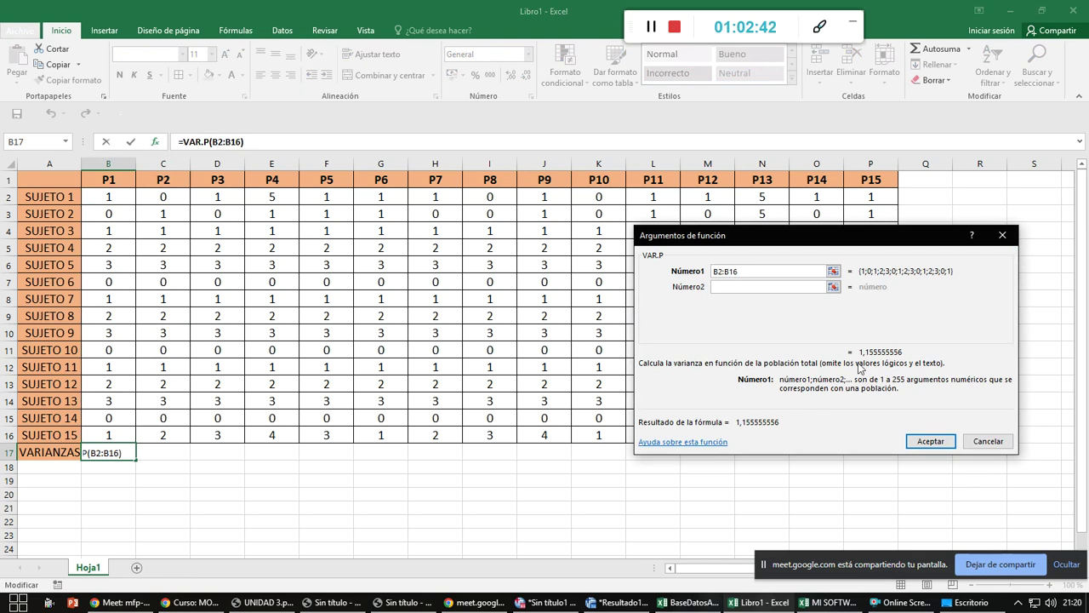
pyautogui.click(924, 441)
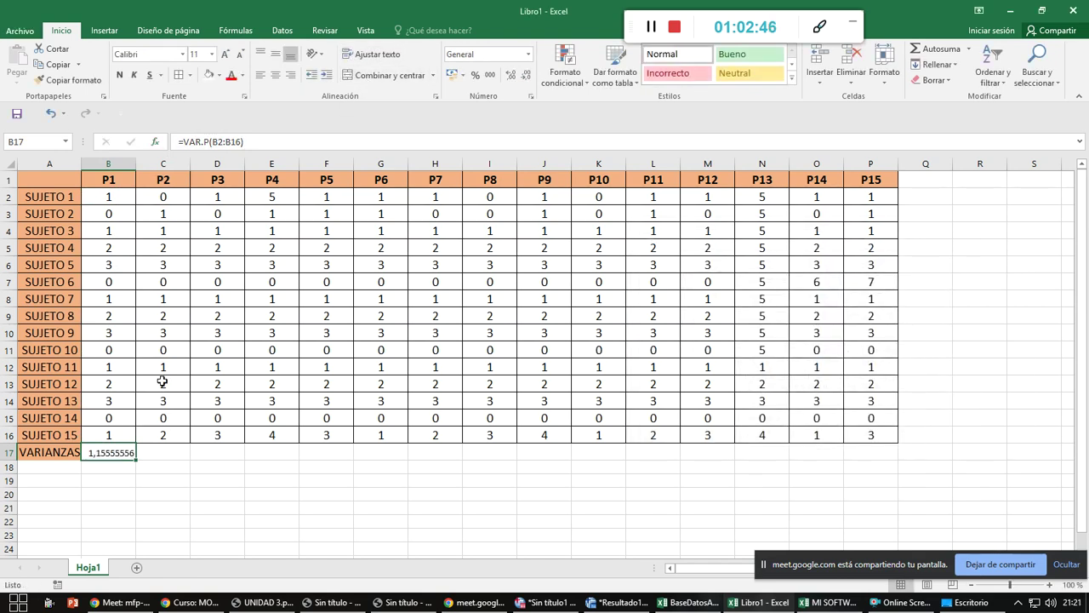
pyautogui.click(523, 77)
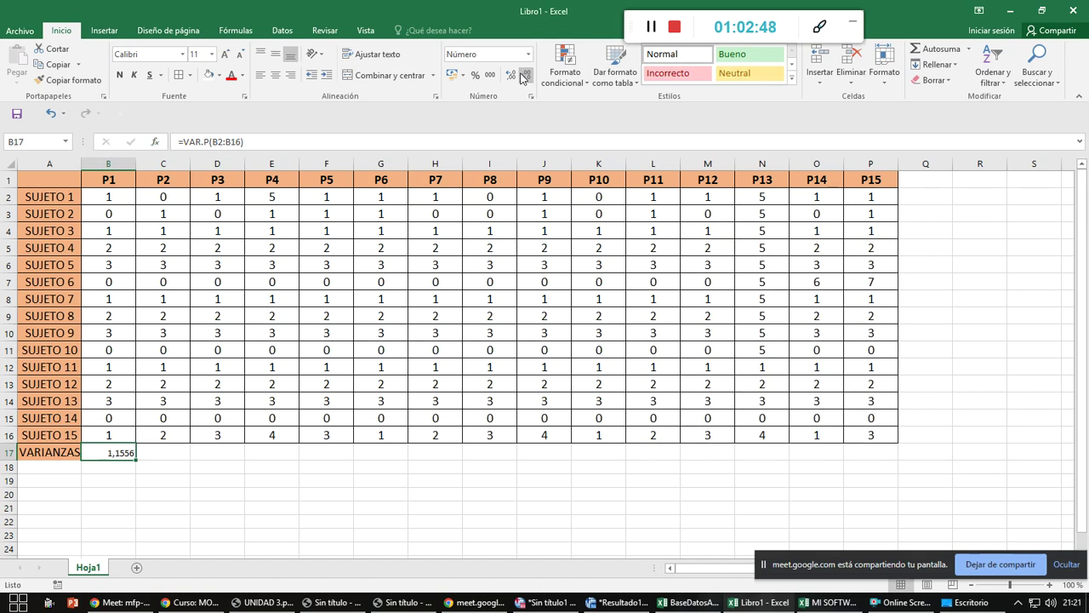
pyautogui.click(274, 75)
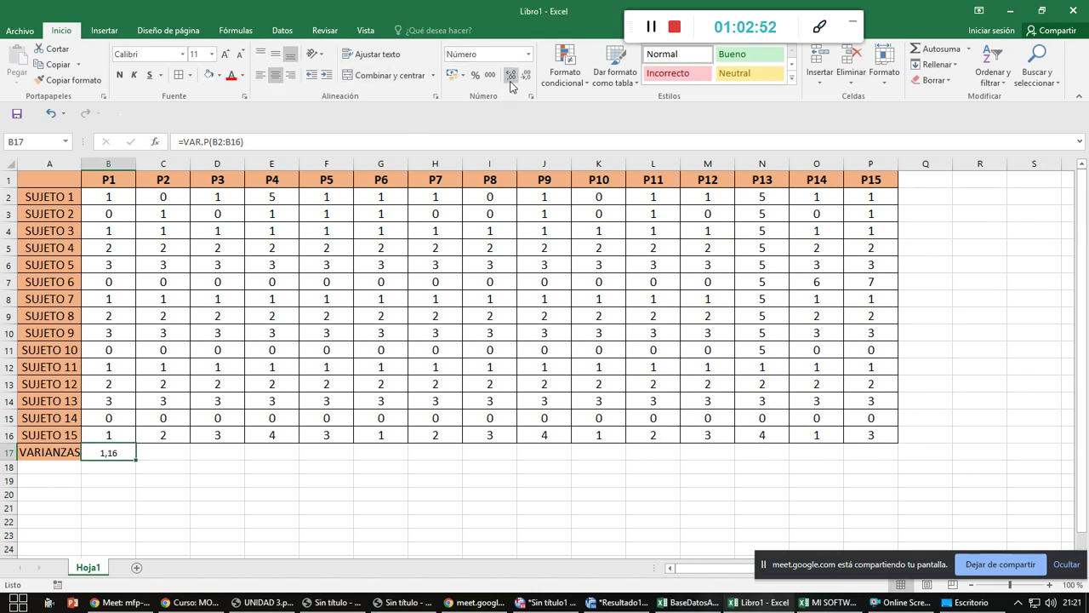
# - Check the item 1 variance in C17 of the MI SOFTWARE ALFA DE CRONBACH workbook and return to Libro1
pyautogui.hotkey('alt', 'Tab')
pyautogui.hotkey('alt', 'Tab')
pyautogui.hotkey('alt', 'Tab')
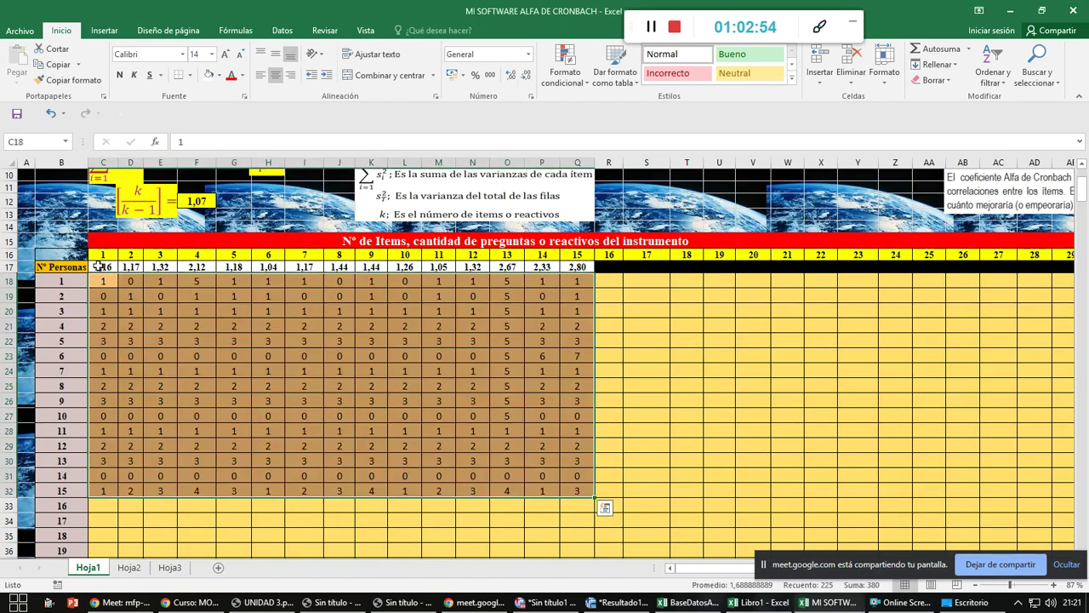
pyautogui.click(100, 267)
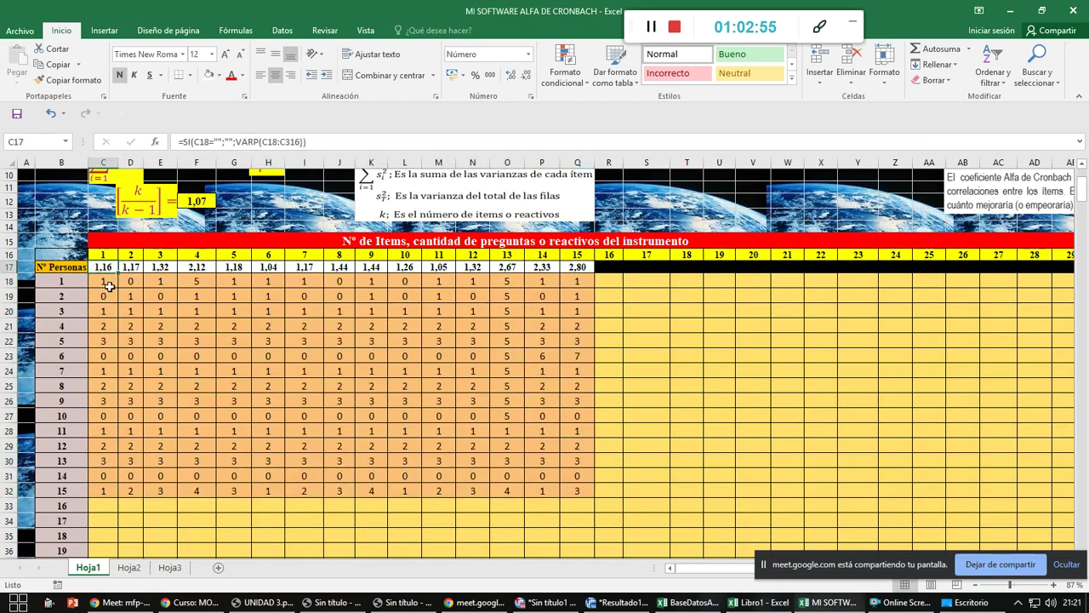
pyautogui.hotkey('alt', 'Tab')
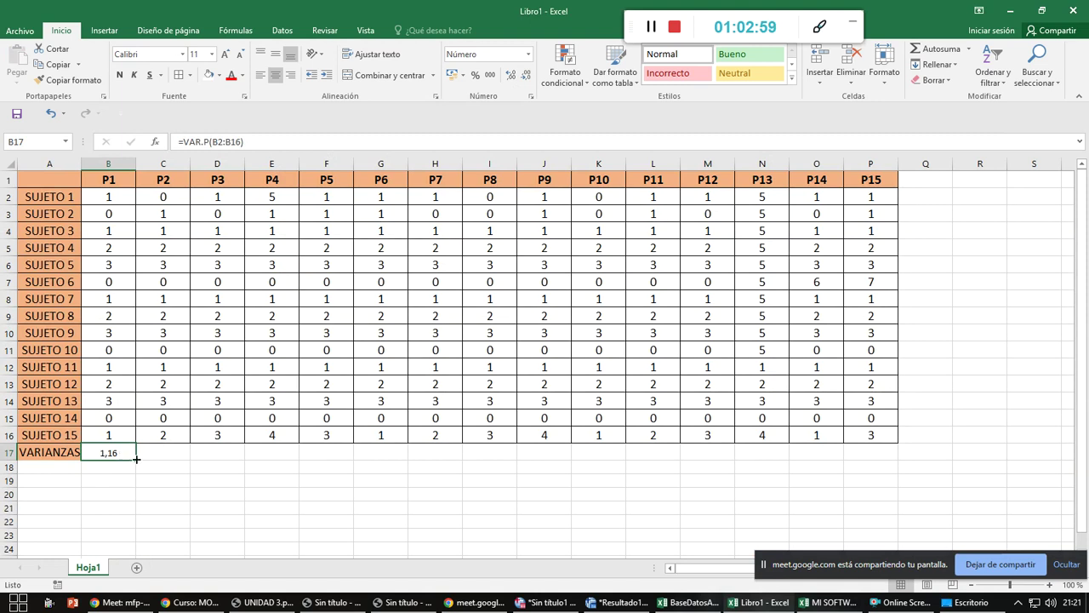
# - Extend the variance formula from B17 across to P17 and give B17:P17 an orange fill with cell borders
pyautogui.moveTo(134, 459); pyautogui.dragTo(877, 453)
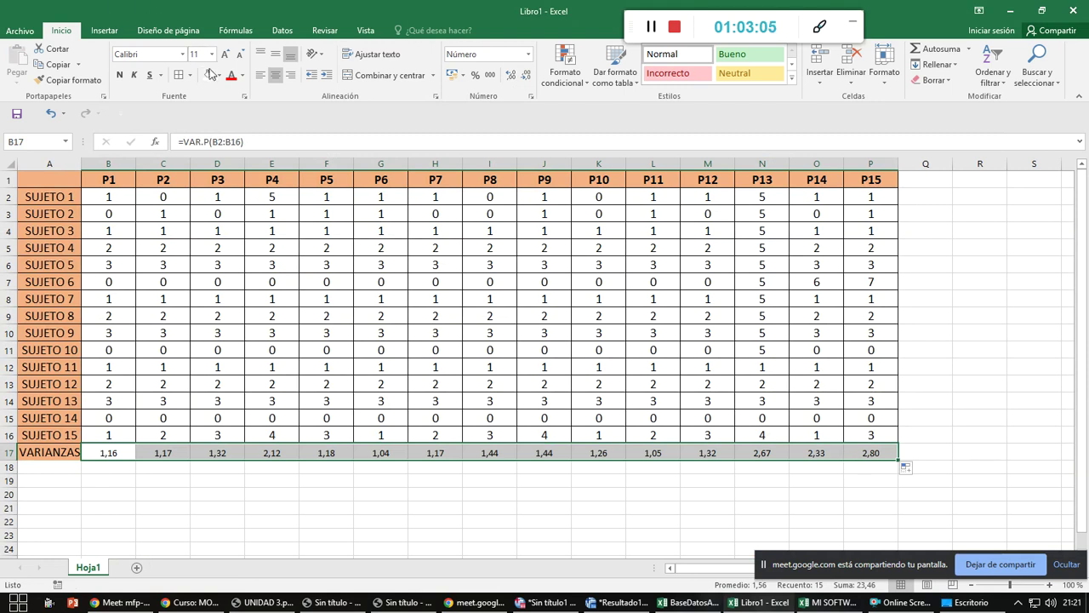
pyautogui.click(220, 75)
pyautogui.click(230, 181)
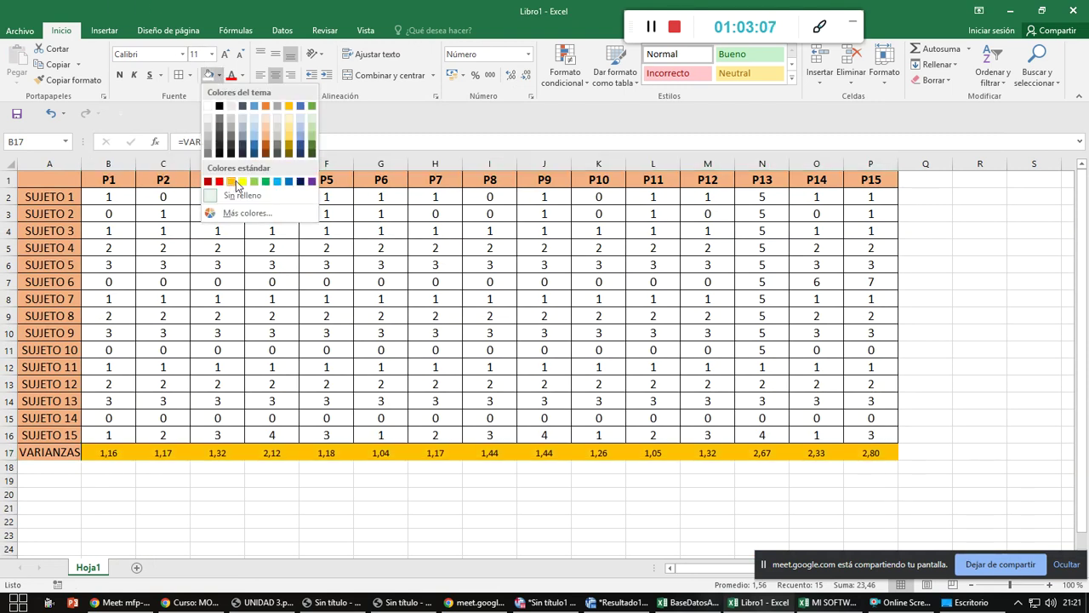
pyautogui.click(236, 182)
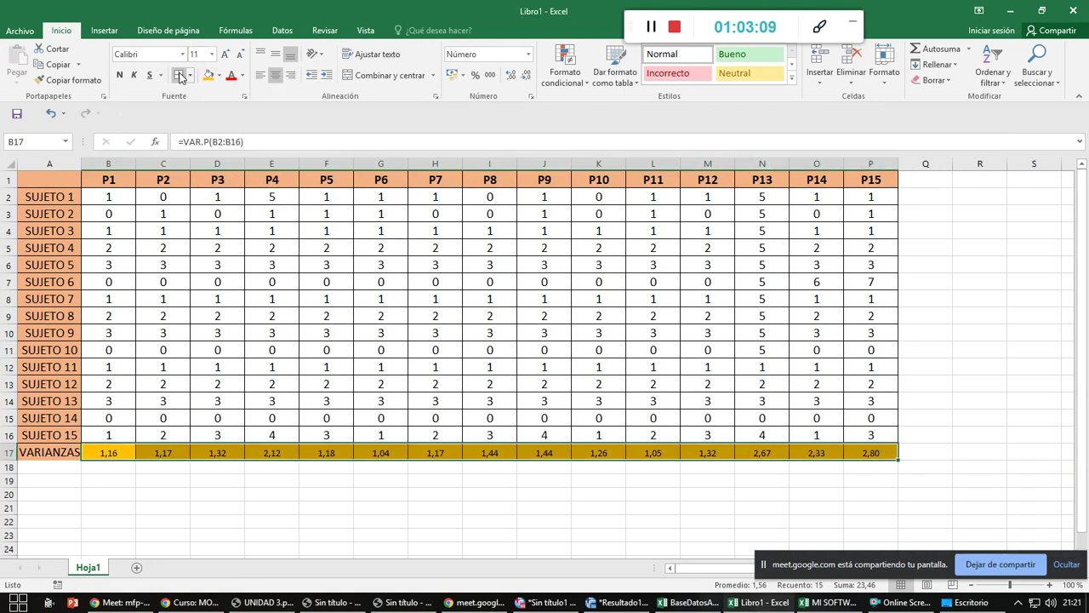
# - Set the variances in B17:P17 to bold at font size 16, and make the VARIANZAS label in A17 bold
pyautogui.click(226, 55)
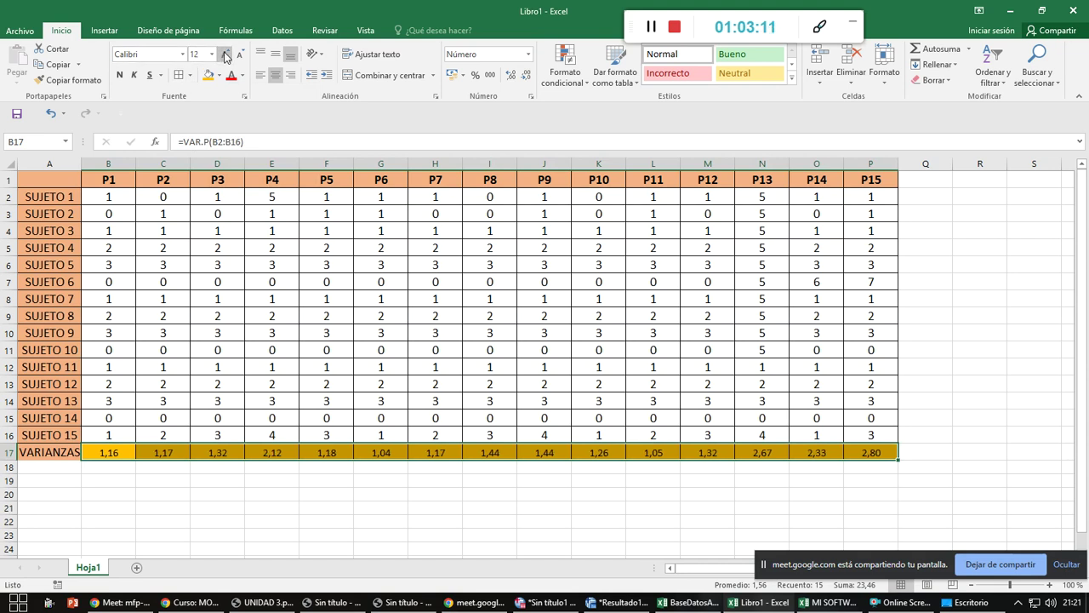
pyautogui.click(225, 54)
pyautogui.click(226, 54)
pyautogui.click(119, 75)
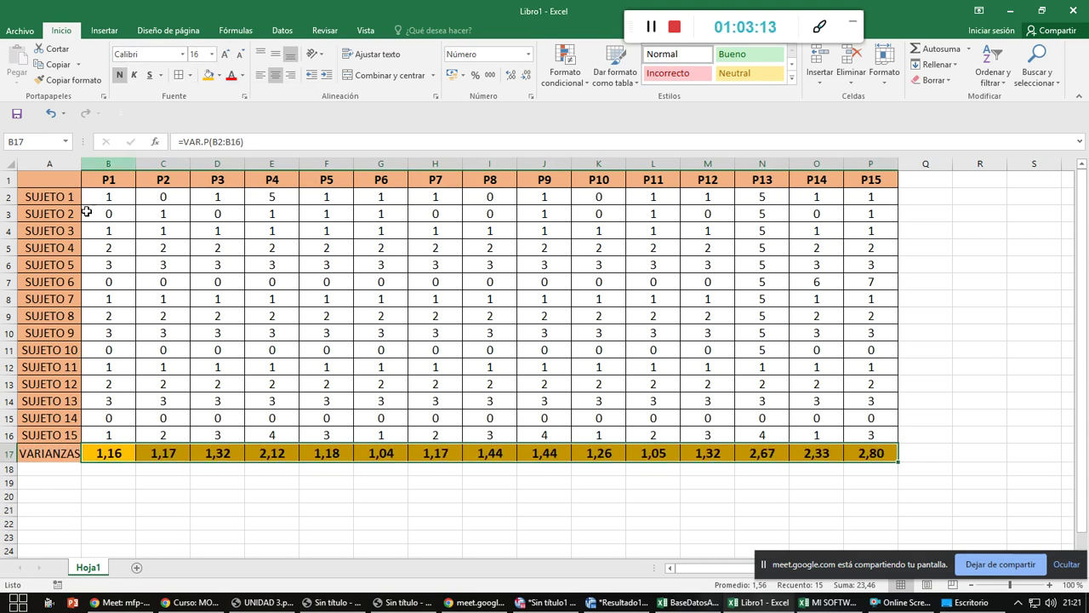
pyautogui.click(73, 451)
pyautogui.click(119, 75)
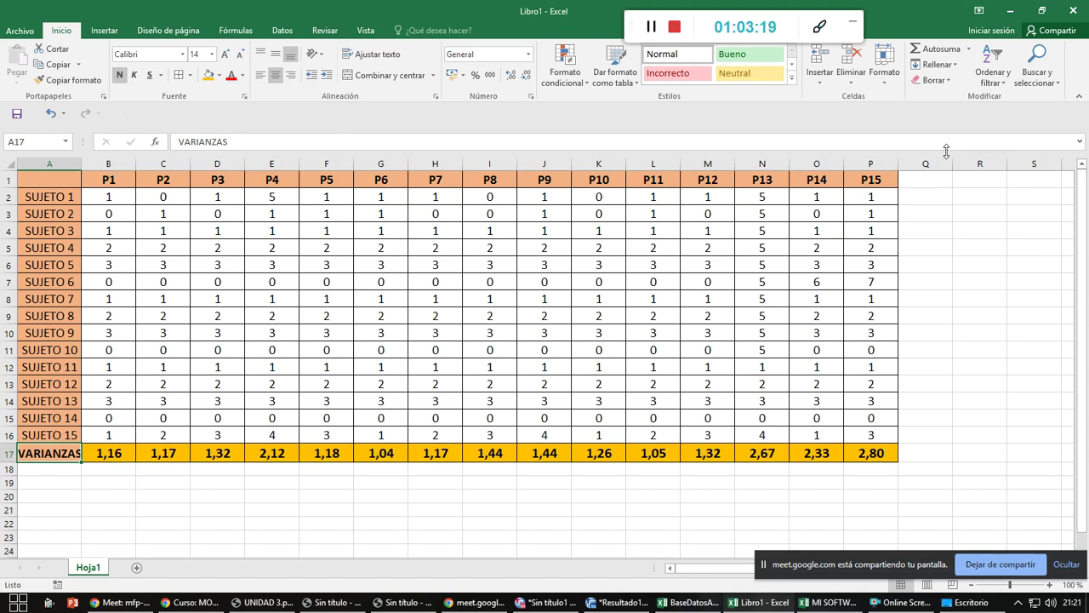
# - Enter the column header TOTAL in Q1, beside P15
pyautogui.click(919, 181)
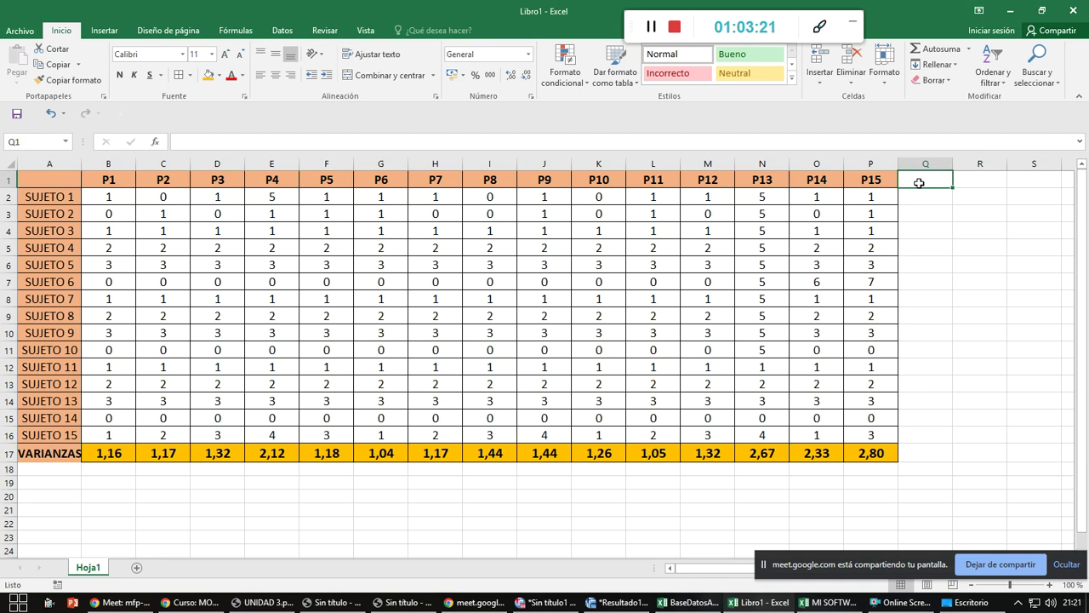
pyautogui.write('TPOT')
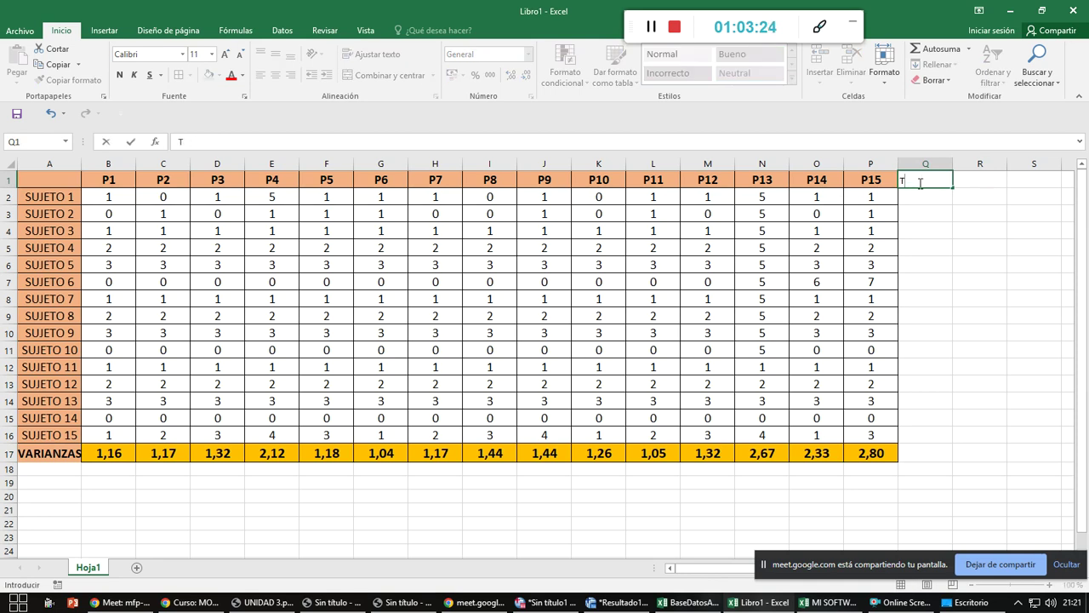
pyautogui.press('Return')
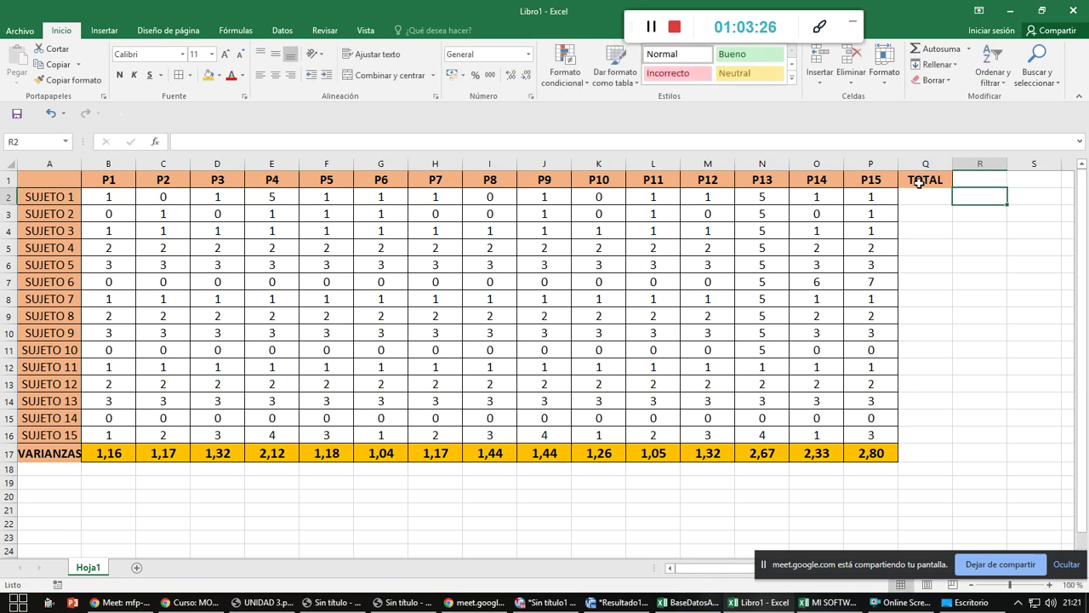
# - Calculate the total score of SUJETO 1 in Q2 with =SUMA(B2:P2)
pyautogui.write('=SUMA(')
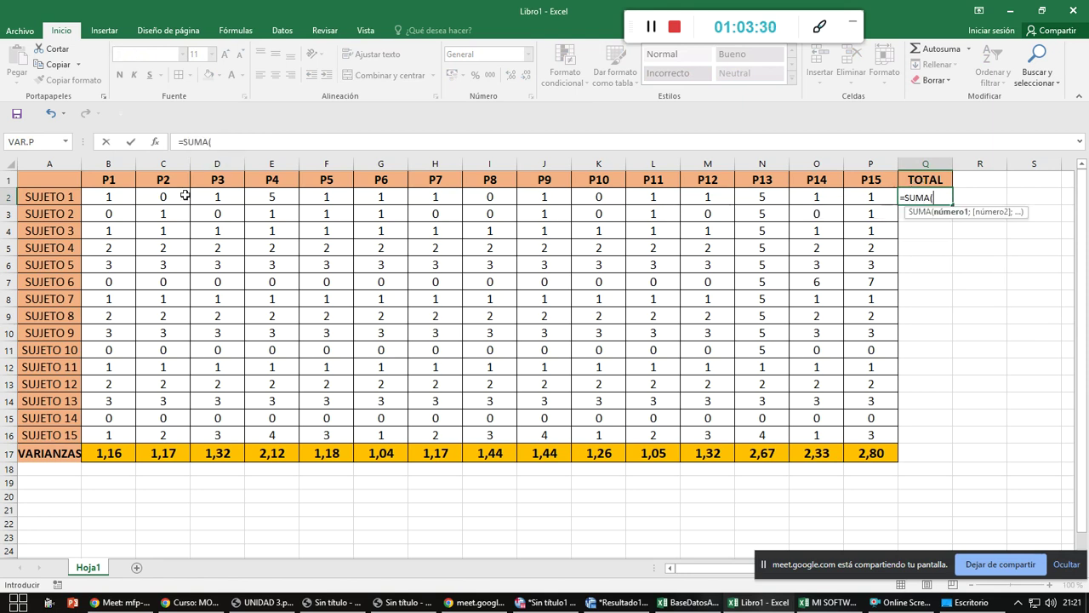
pyautogui.moveTo(109, 196); pyautogui.dragTo(860, 196)
pyautogui.hotkey('ctrl', 'Return')
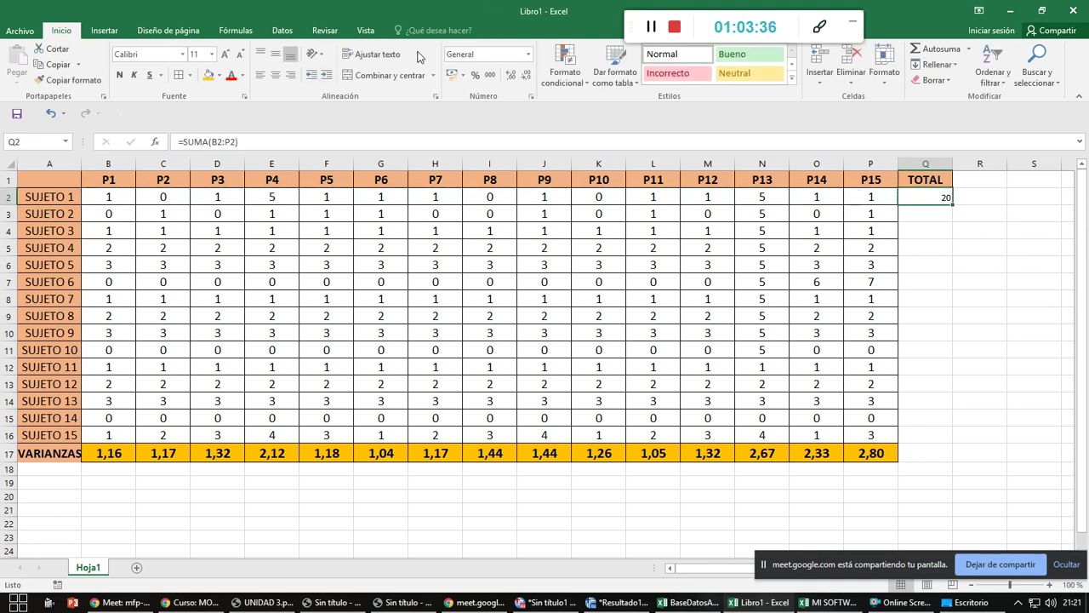
# - Center the total in Q2, make it bold at font size 14, and extend its formula down to Q16
pyautogui.click(275, 75)
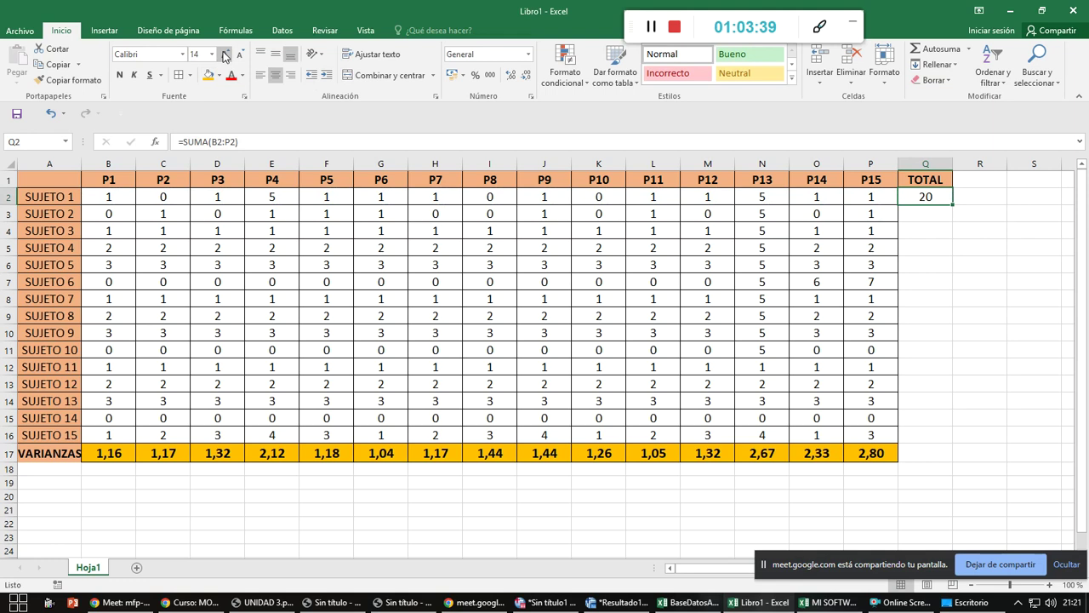
pyautogui.click(120, 75)
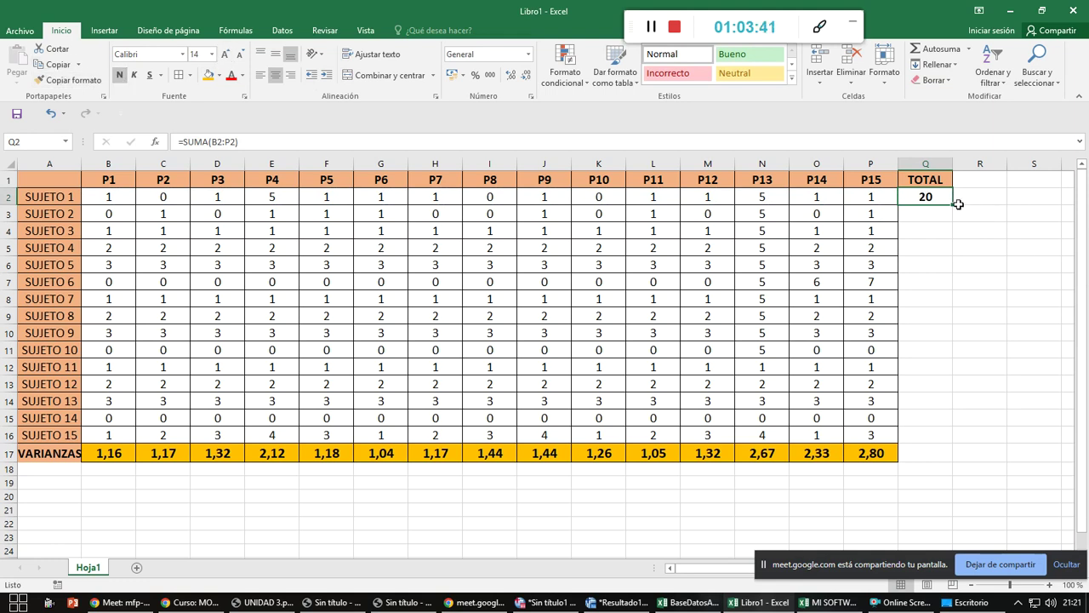
pyautogui.moveTo(954, 205); pyautogui.dragTo(936, 439)
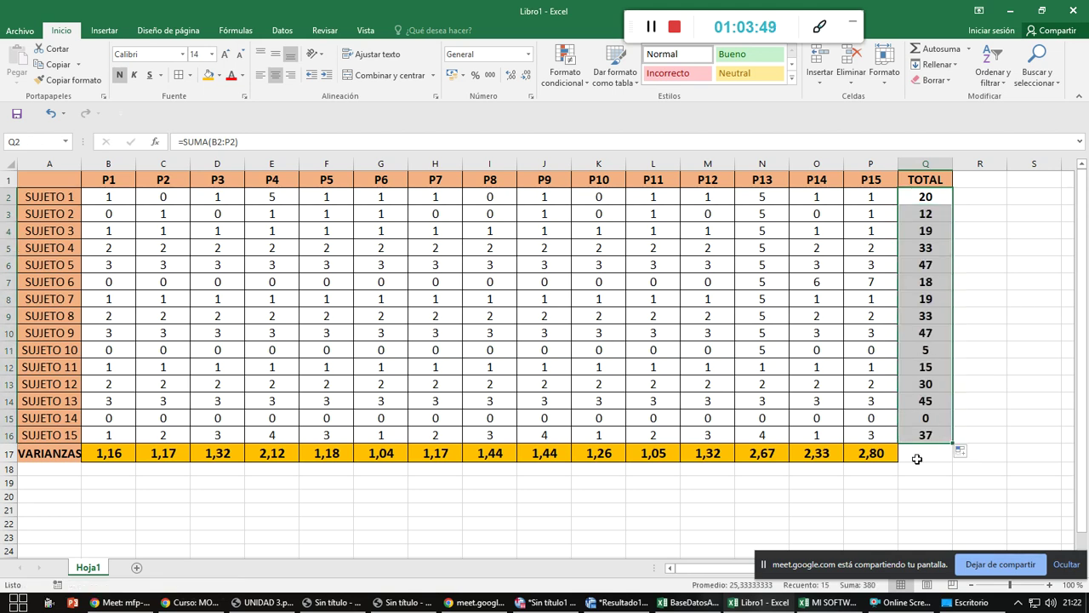
# - Extend the variance formula from P17 to Q17 to calculate the variance of the TOTAL column
pyautogui.click(919, 452)
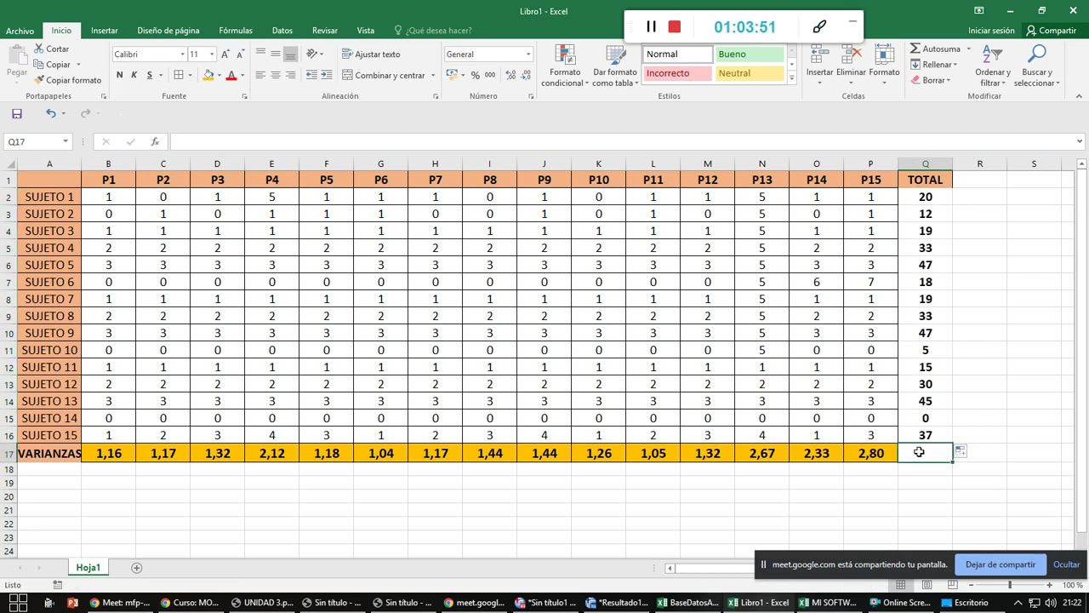
pyautogui.click(887, 458)
pyautogui.moveTo(899, 462); pyautogui.dragTo(929, 464)
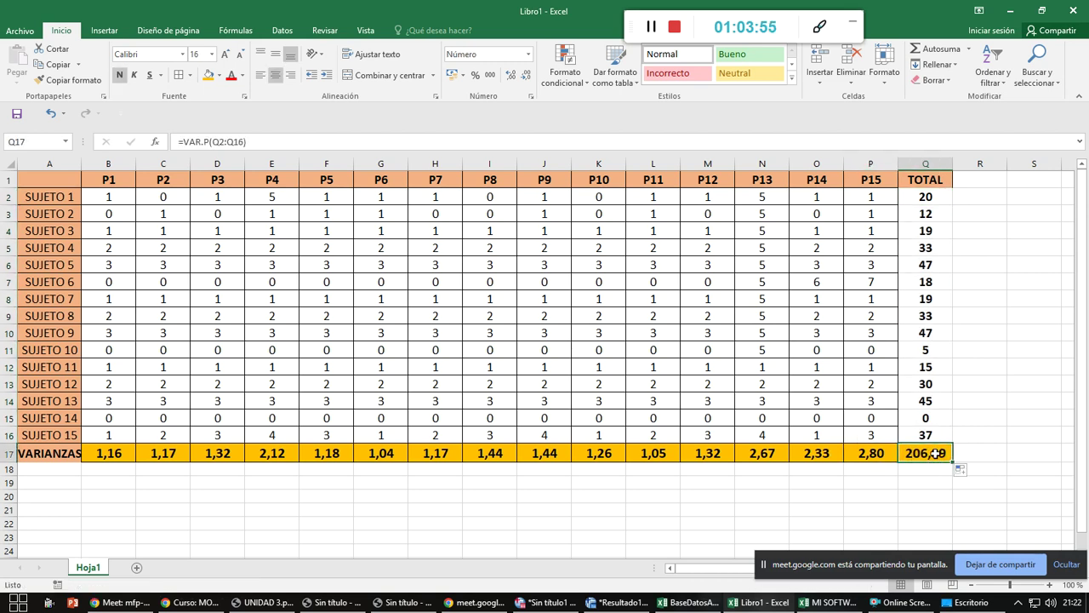
# - Fill the subject totals in Q2:Q16 with light green and the total variance in Q17 with light blue
pyautogui.moveTo(932, 195); pyautogui.dragTo(927, 435)
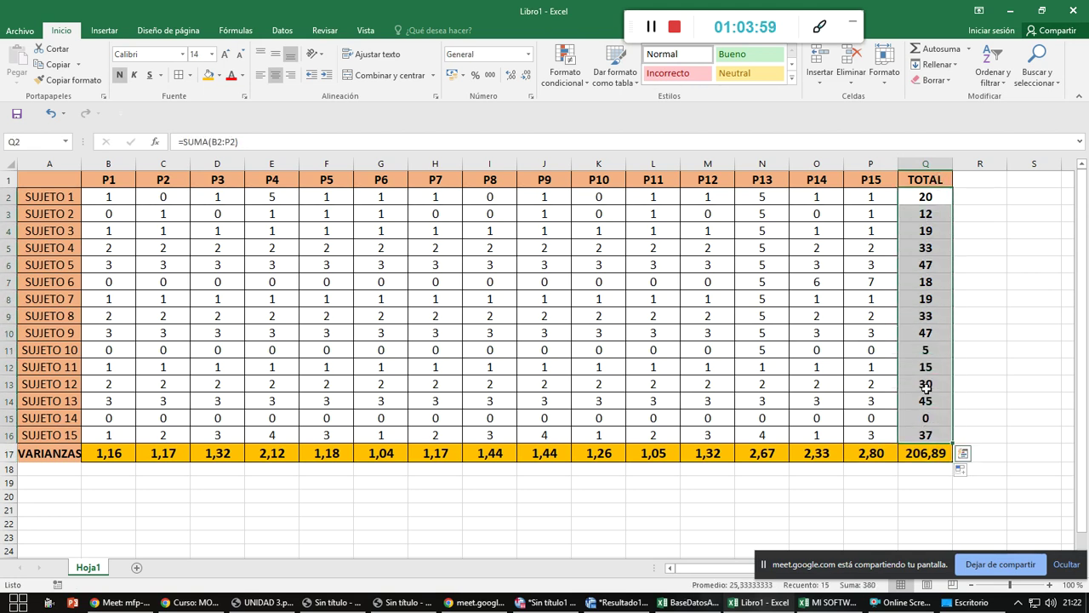
pyautogui.click(220, 75)
pyautogui.click(308, 139)
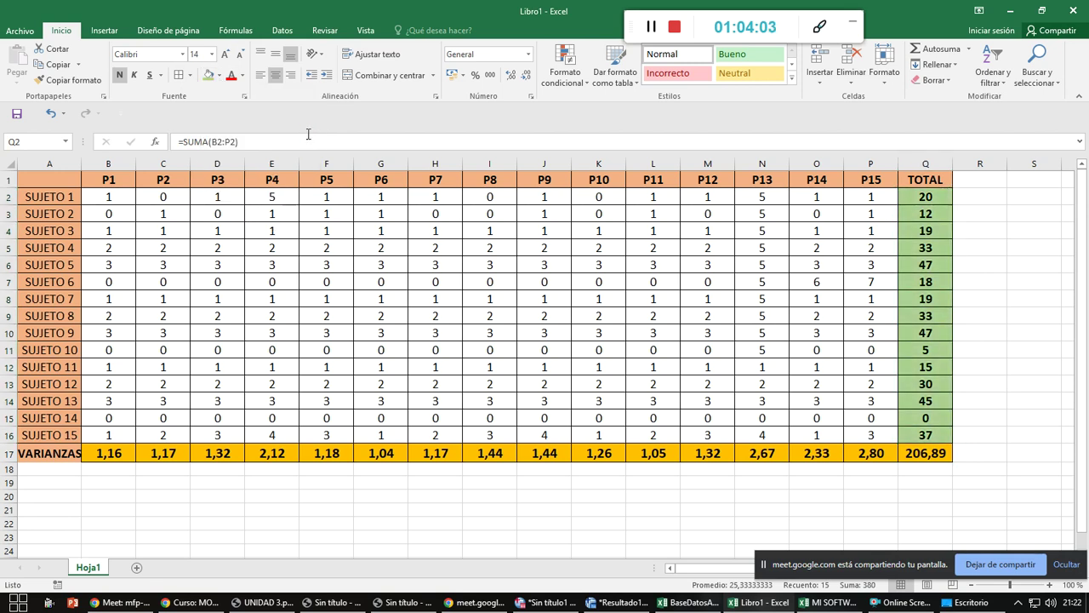
pyautogui.click(936, 454)
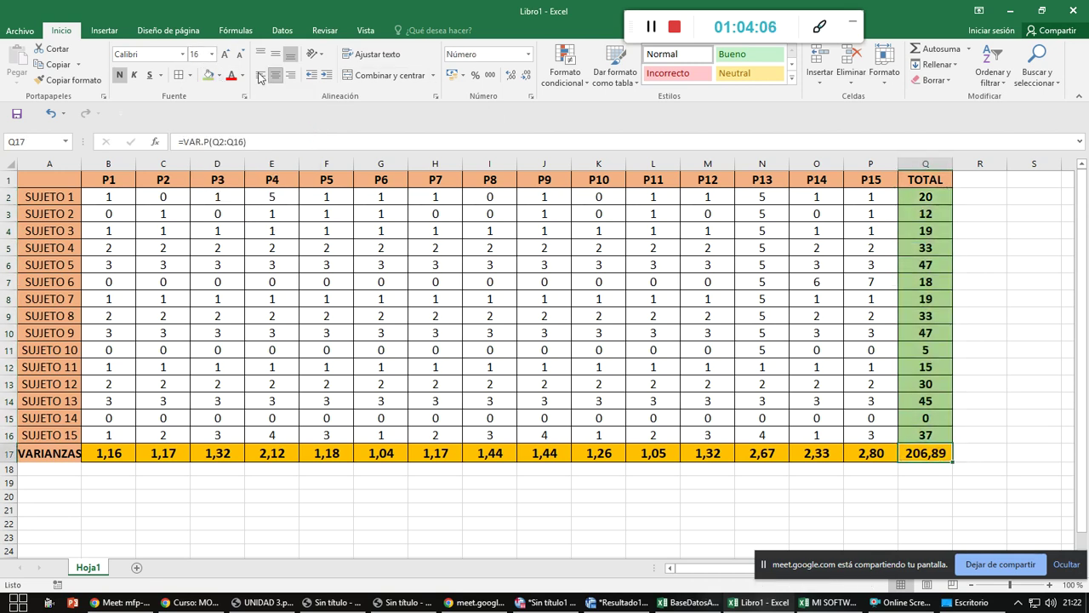
pyautogui.click(220, 75)
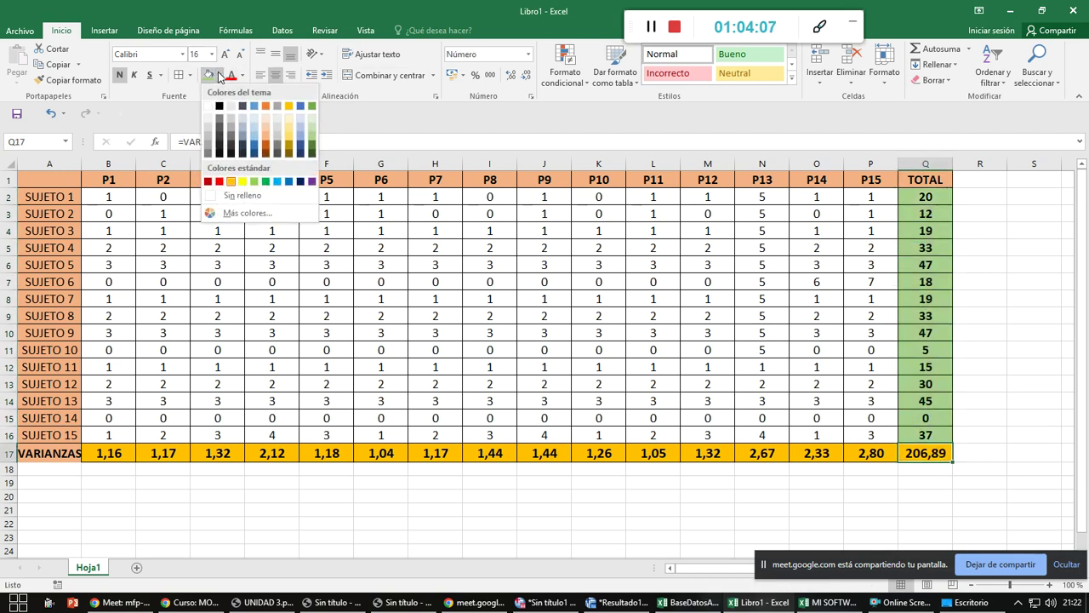
pyautogui.click(278, 181)
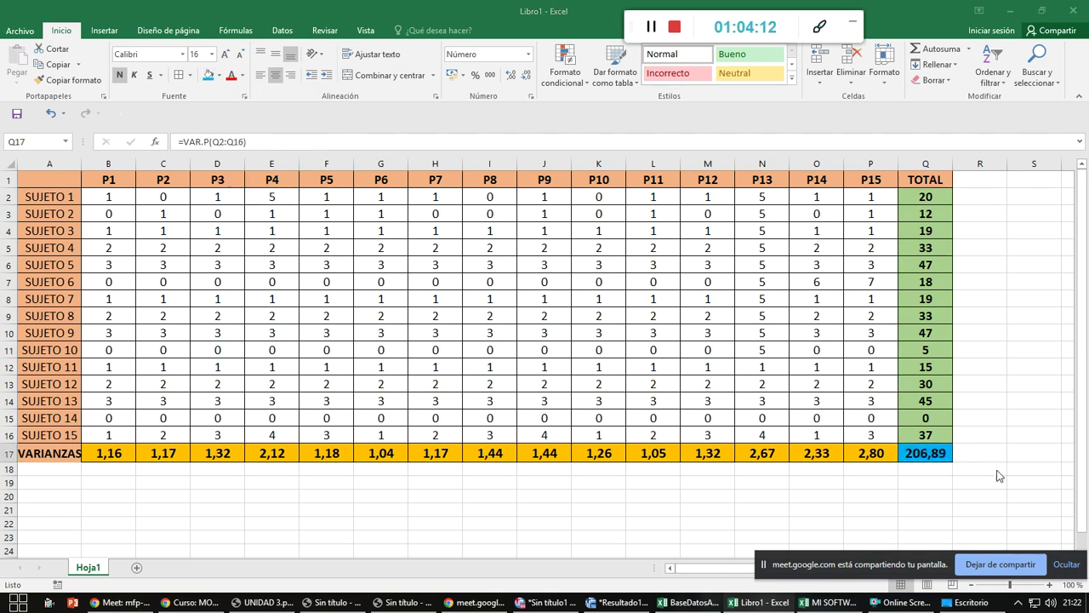
# - Compare the variance of the totals in Q17 with the total-variance value in I9 of the MI SOFTWARE ALFA DE CRONBACH workbook
pyautogui.hotkey('alt', 'Tab')
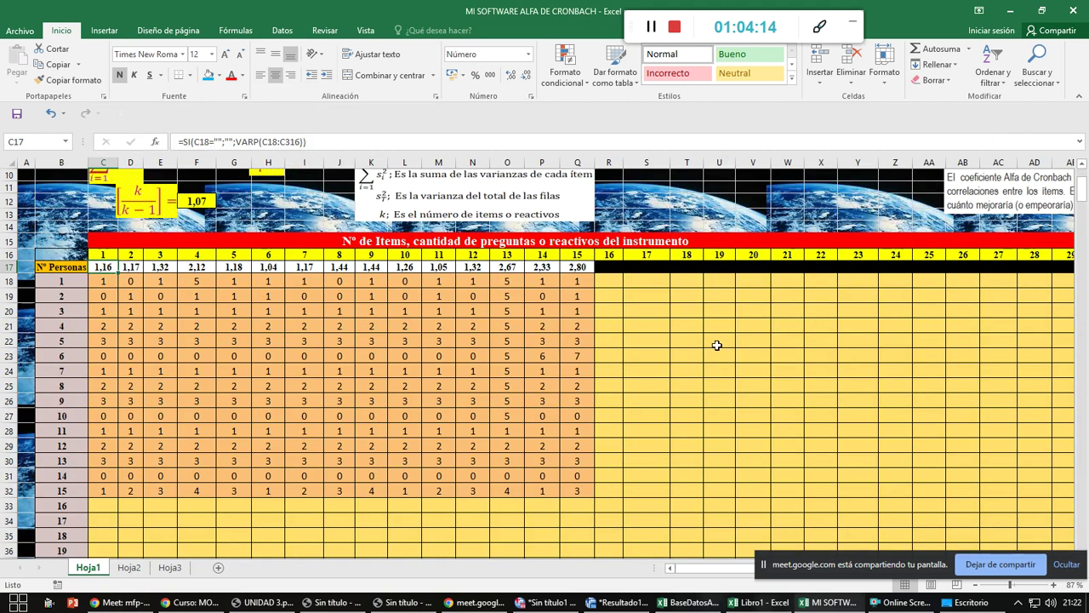
pyautogui.scroll(2, 717, 346)
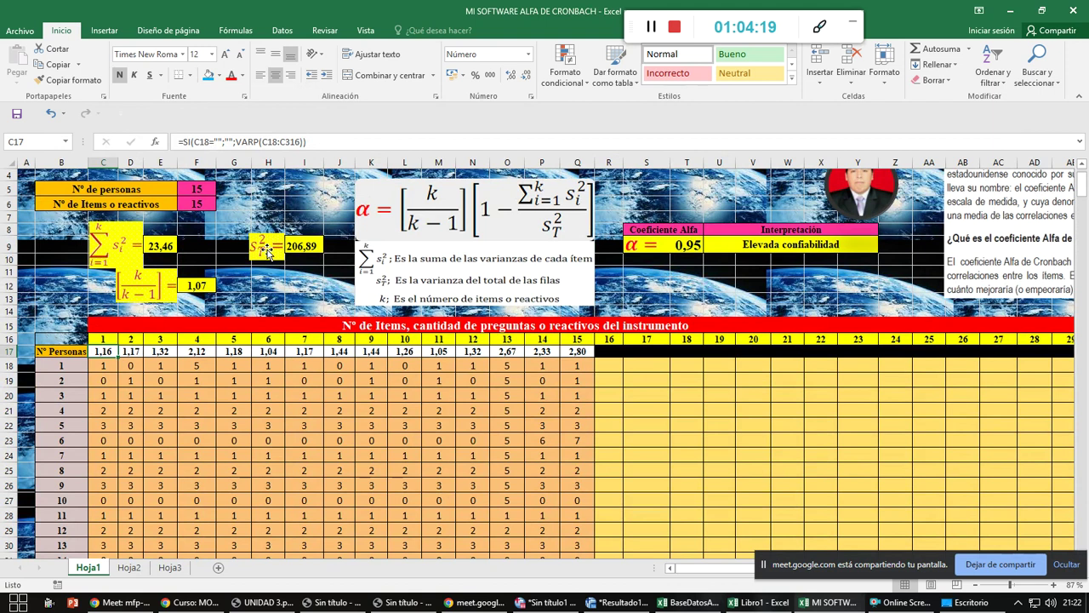
pyautogui.hotkey('alt', 'Tab')
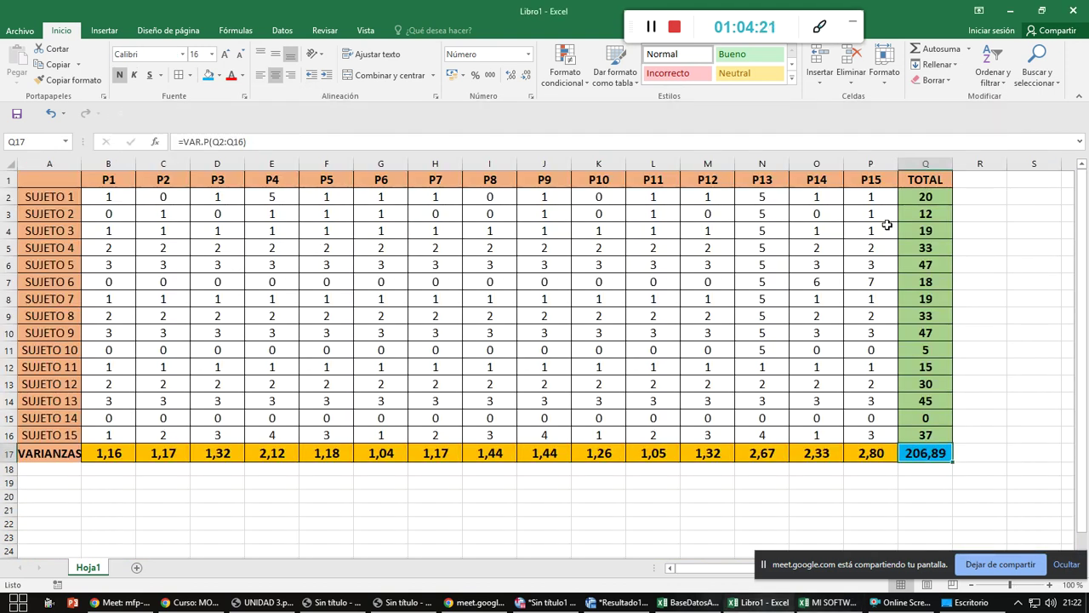
pyautogui.moveTo(932, 194); pyautogui.dragTo(926, 437)
pyautogui.click(928, 448)
pyautogui.hotkey('alt', 'Tab')
pyautogui.click(305, 246)
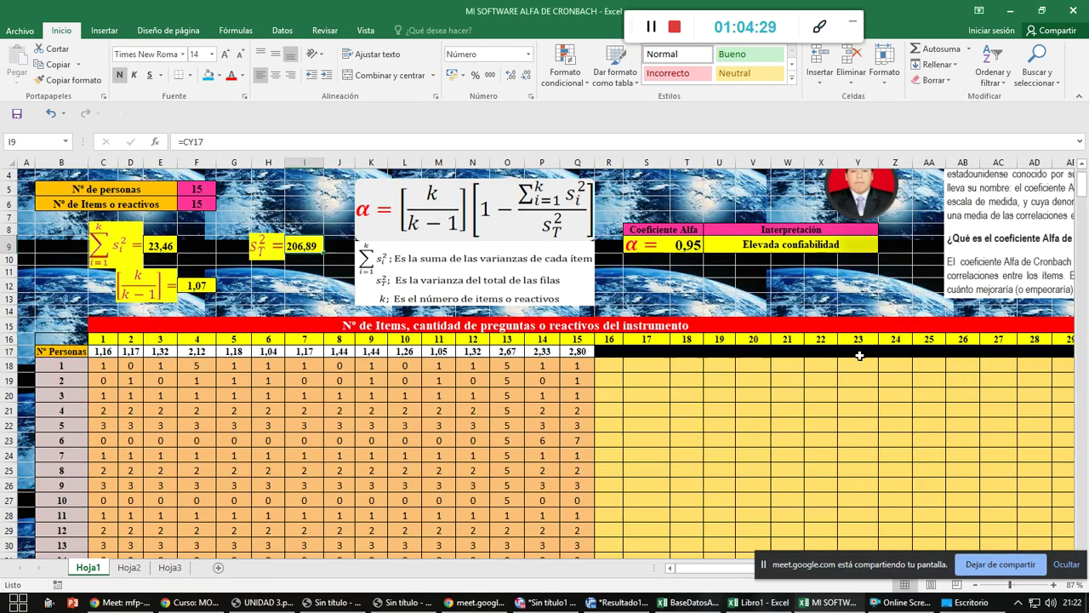
pyautogui.hotkey('alt', 'Tab')
pyautogui.hotkey('alt', 'Tab')
pyautogui.hotkey('alt', 'Tab')
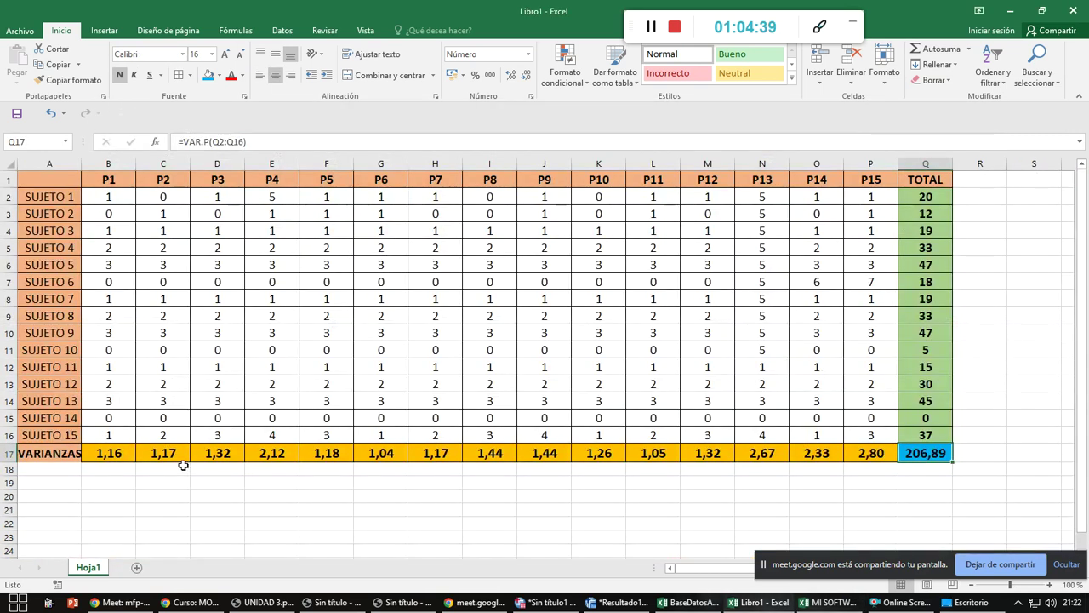
# - Enter the label SUM VARi= in B20, below the variances row
pyautogui.click(112, 454)
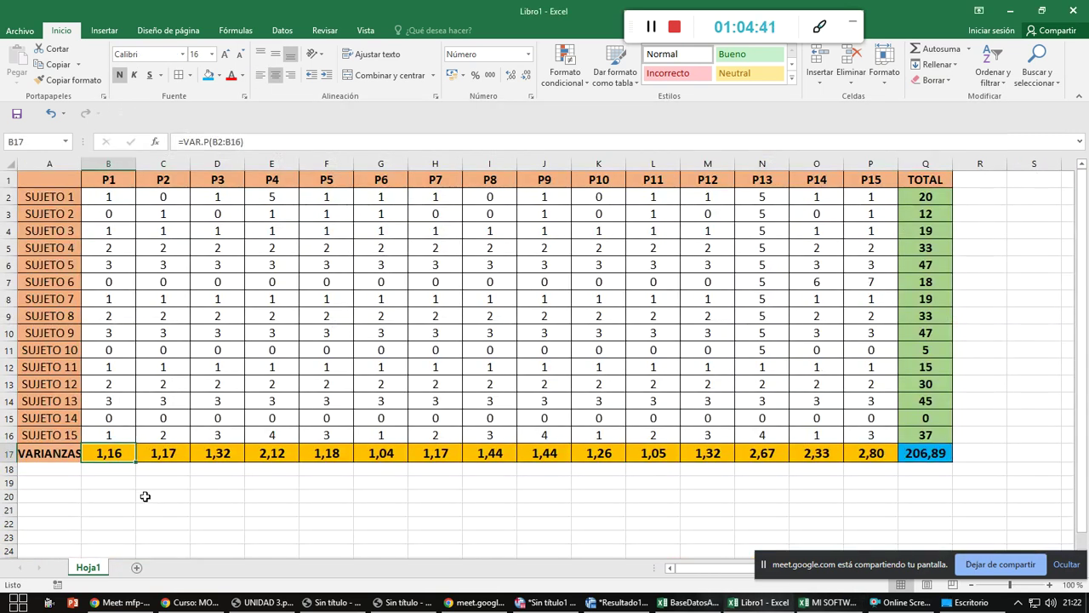
pyautogui.scroll(-1, 145, 497)
pyautogui.click(101, 445)
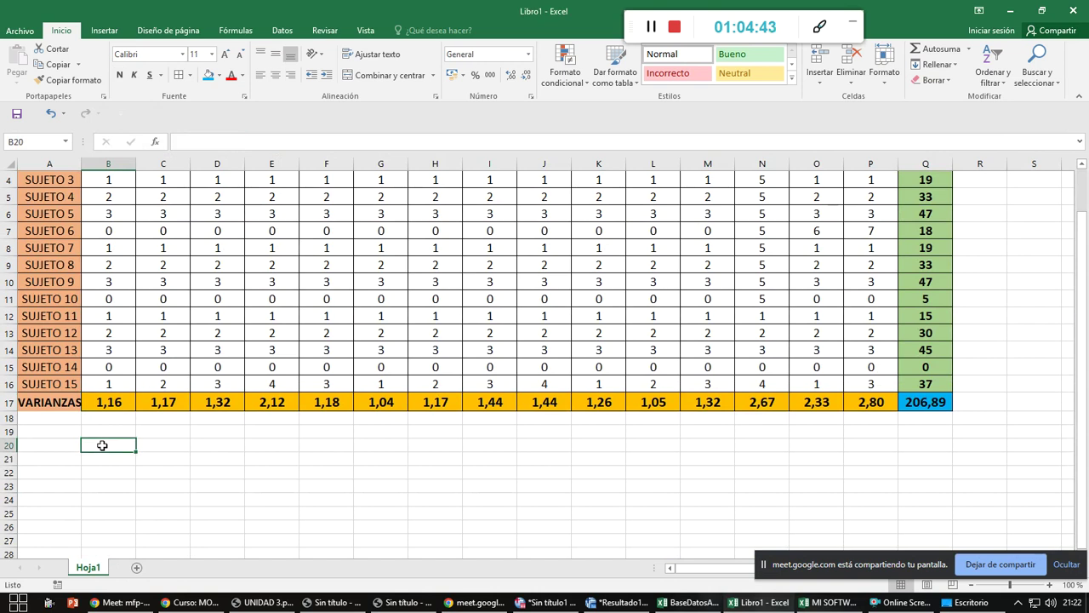
pyautogui.write('SUM VARi=')
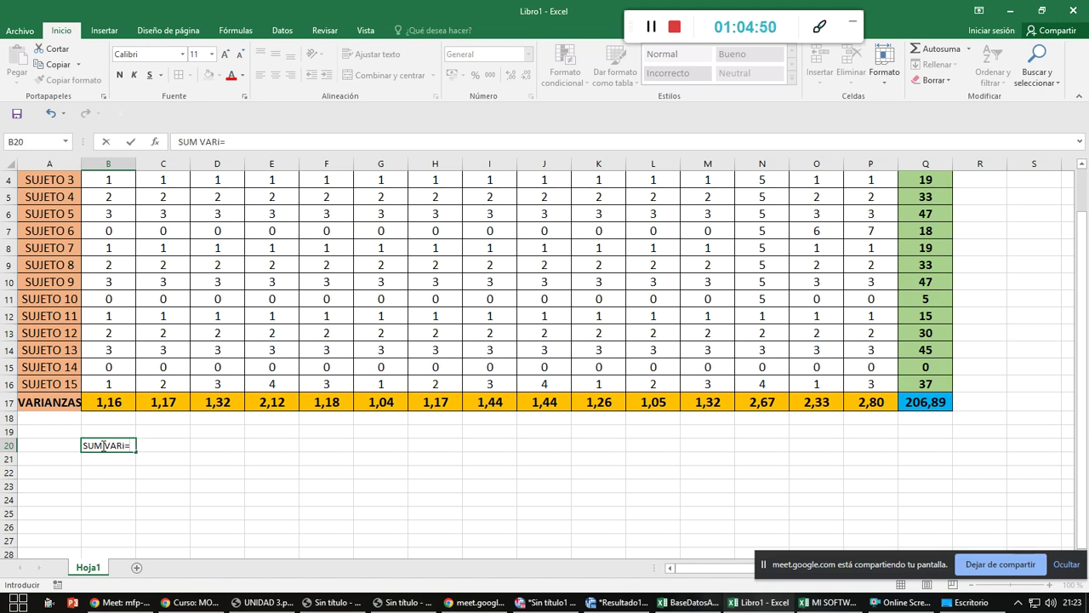
pyautogui.press('Tab')
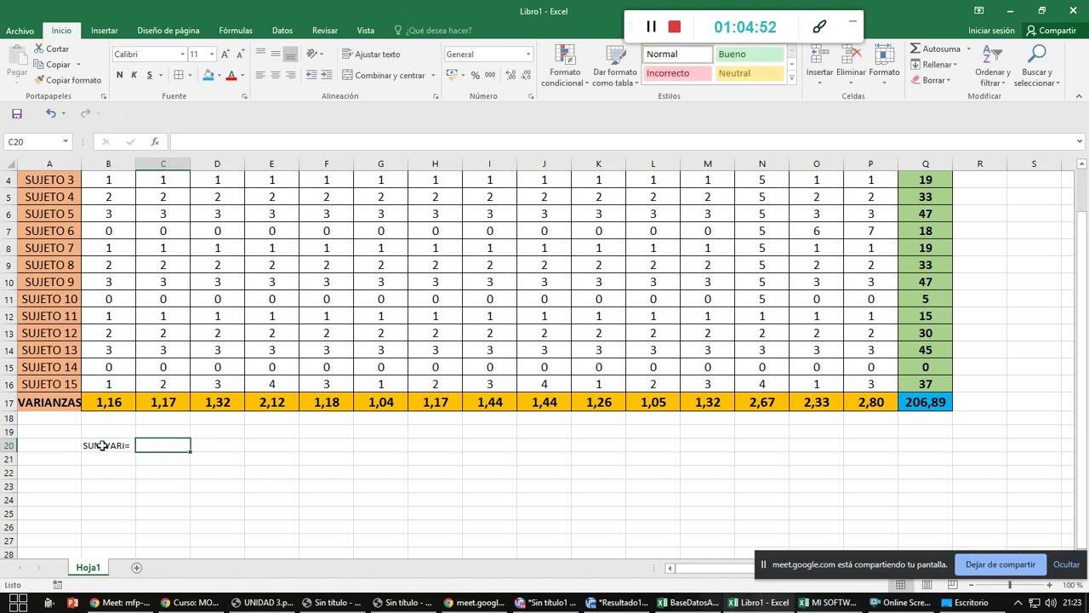
# - Calculate the sum of the item variances in C20 with =SUMA(B17:P17)
pyautogui.write('=suma')
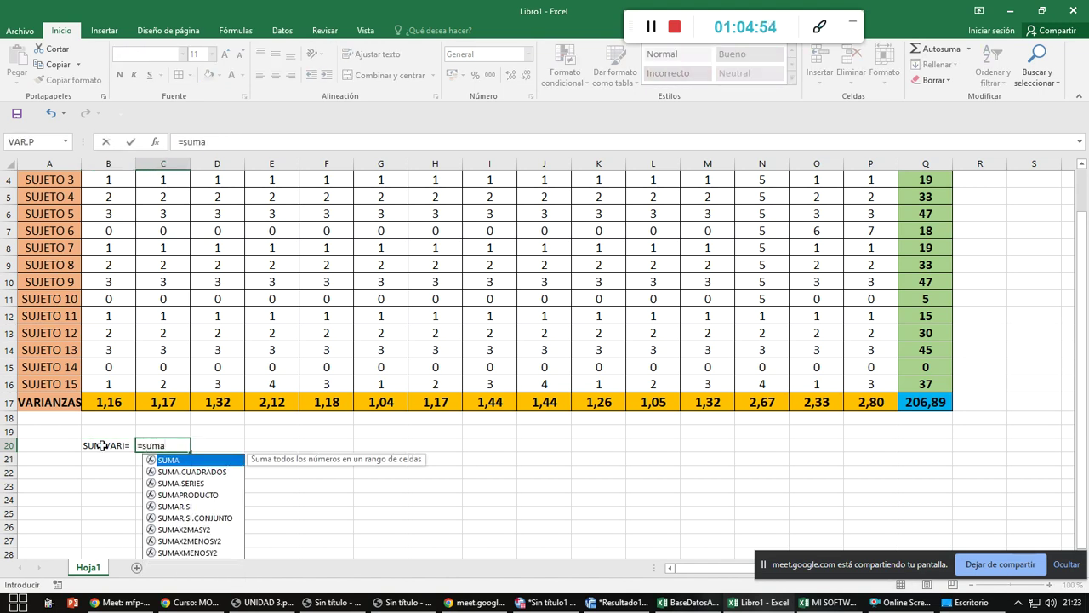
pyautogui.write('(')
pyautogui.click(137, 402)
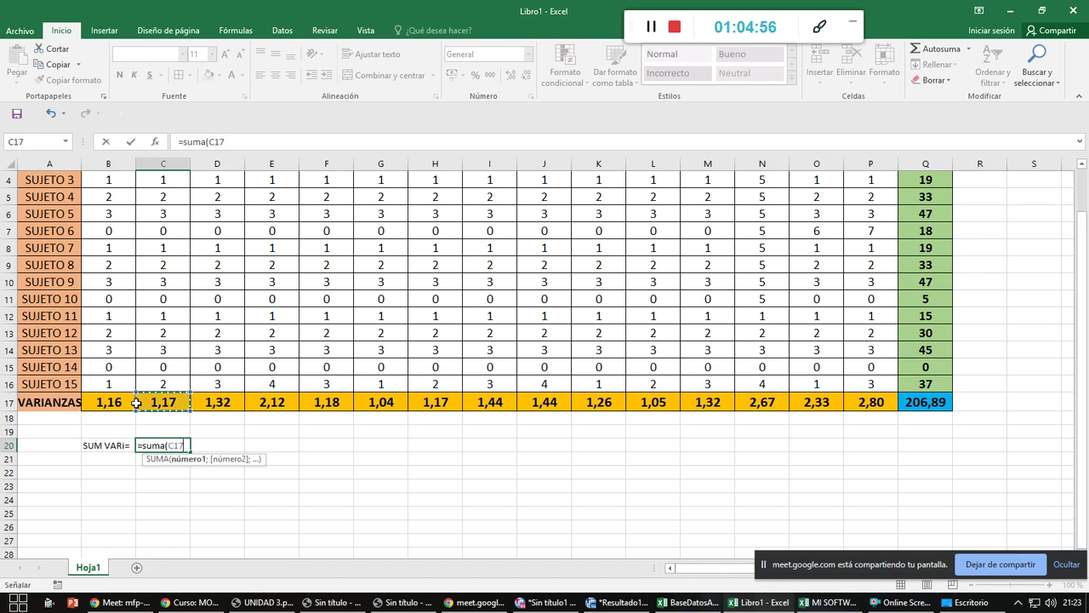
pyautogui.click(133, 403)
pyautogui.moveTo(133, 403); pyautogui.dragTo(894, 405)
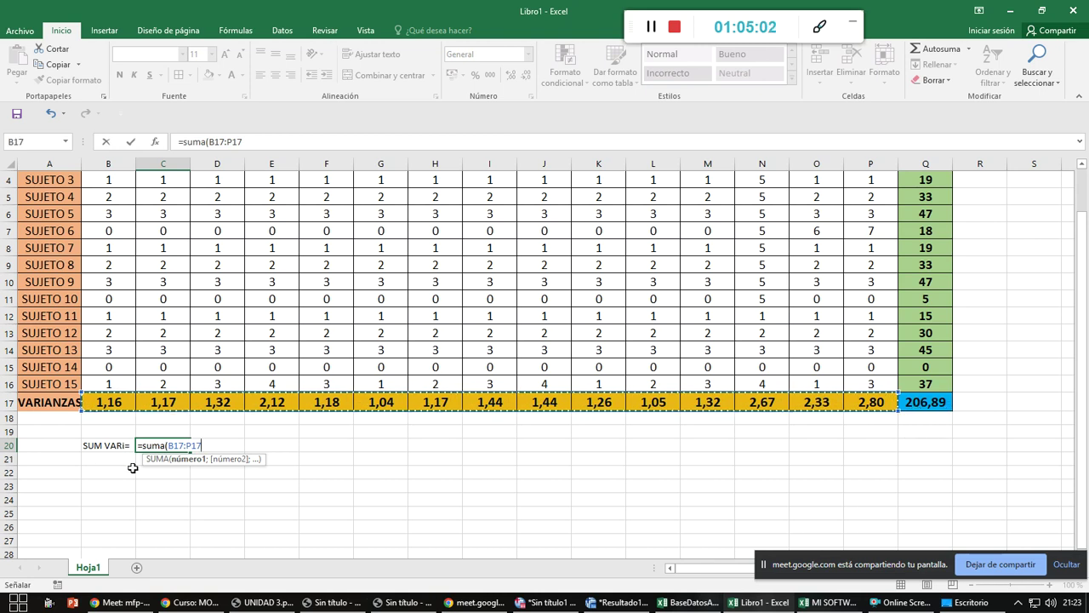
pyautogui.hotkey('ctrl', 'Return')
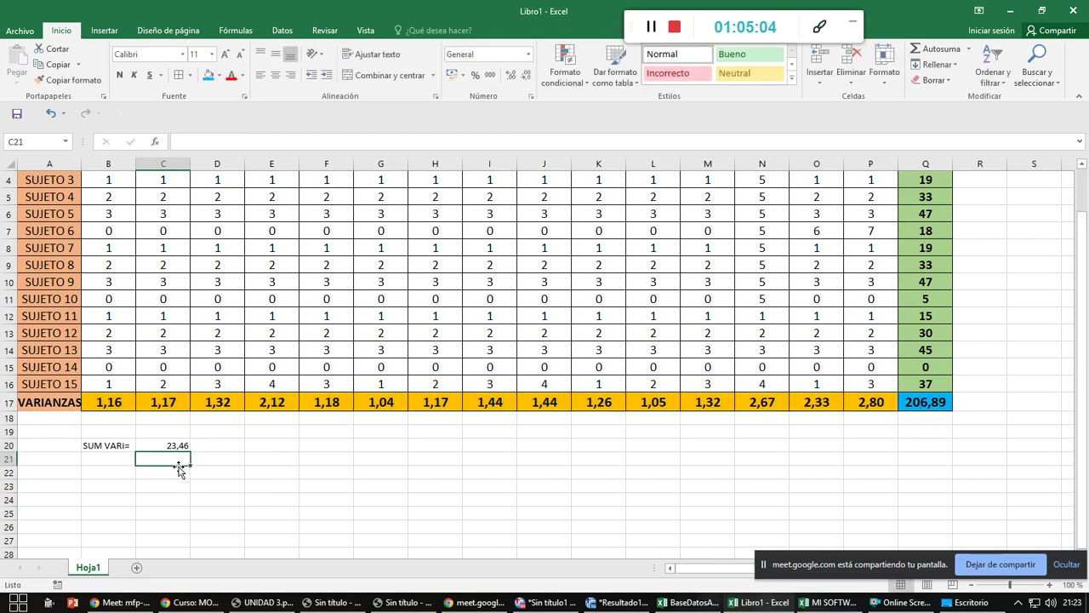
# - Apply cell borders, bold and font size 14 to the results block B20:C24
pyautogui.moveTo(126, 440); pyautogui.dragTo(155, 496)
pyautogui.click(178, 75)
pyautogui.click(225, 53)
pyautogui.click(225, 54)
pyautogui.click(225, 54)
pyautogui.click(119, 75)
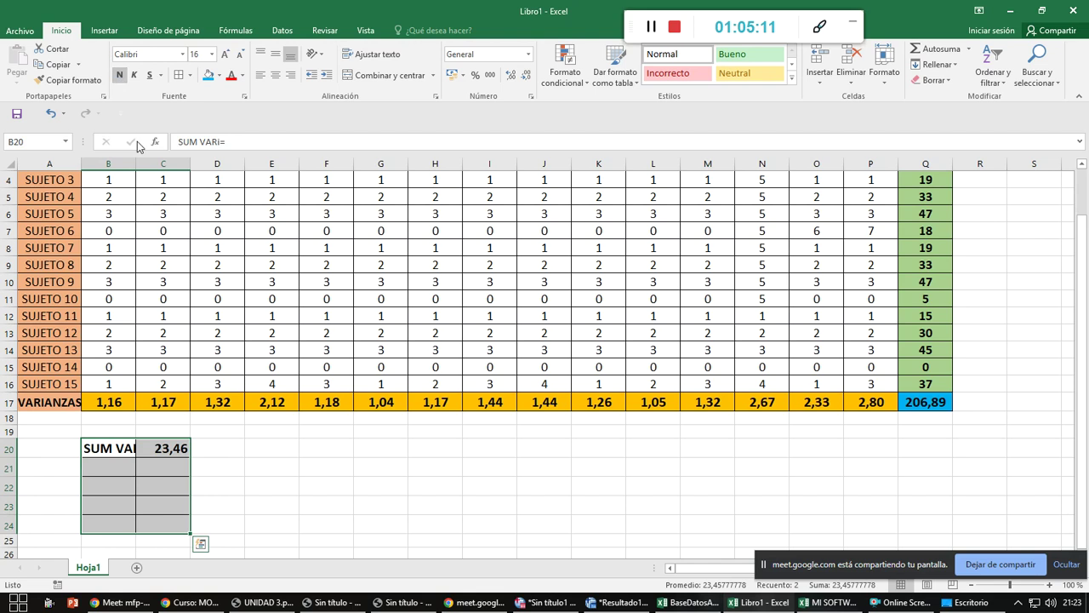
pyautogui.click(241, 55)
pyautogui.click(241, 55)
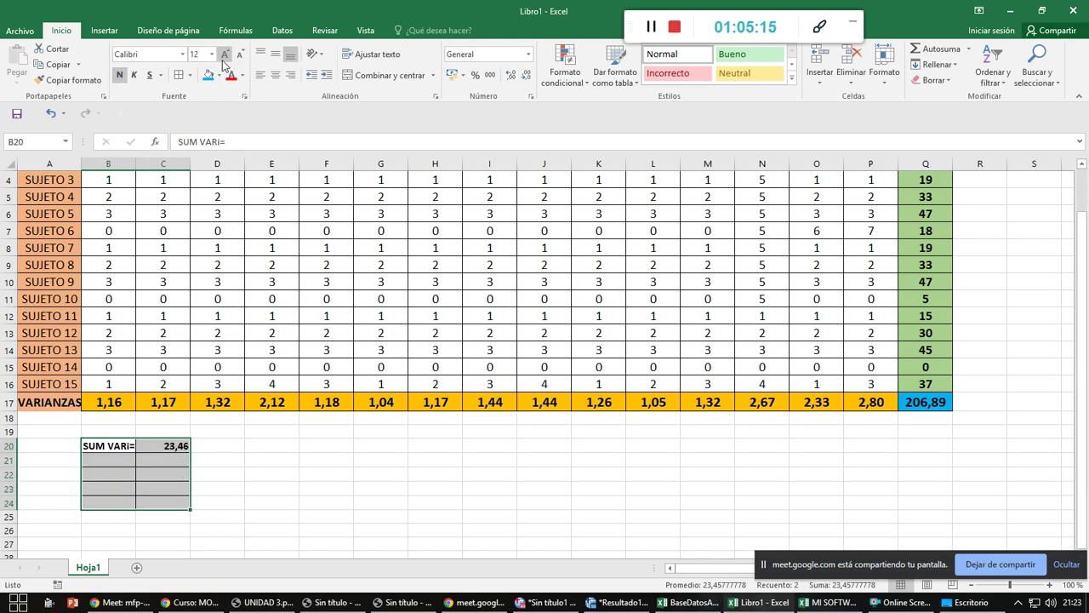
pyautogui.click(224, 55)
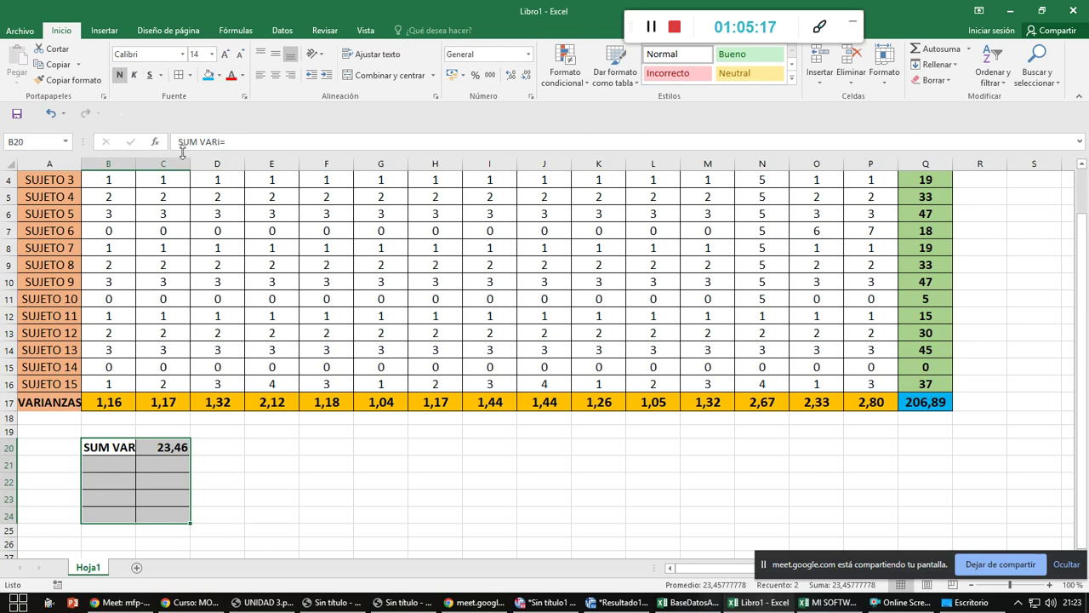
# - Widen column B to fit the SUM VARi= label and fit the width of column C to its contents
pyautogui.moveTo(194, 166); pyautogui.dragTo(160, 157)
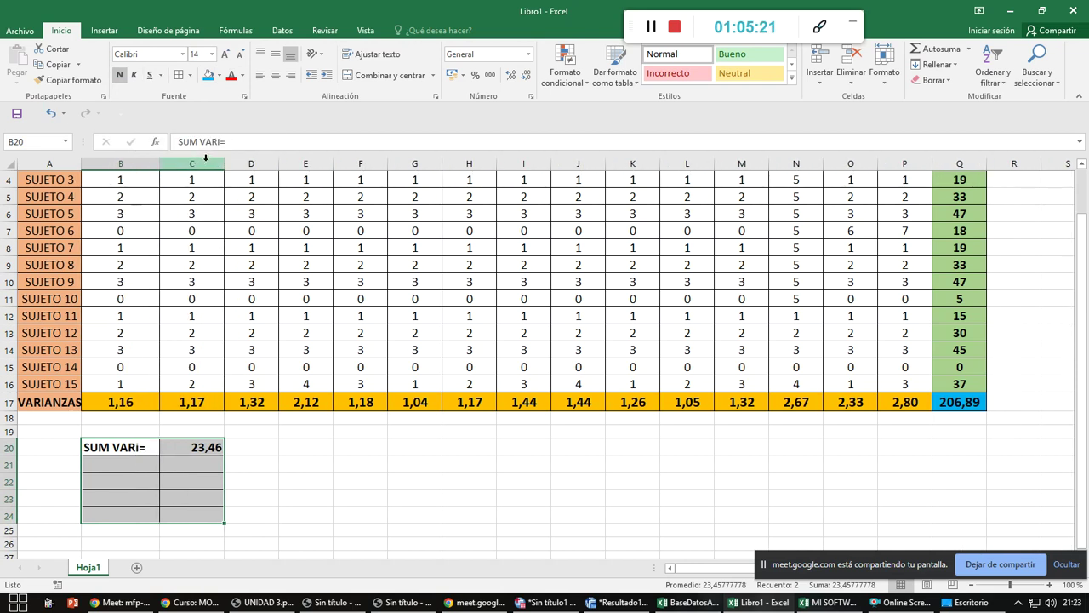
pyautogui.doubleClick(224, 163)
pyautogui.click(185, 452)
pyautogui.click(185, 452)
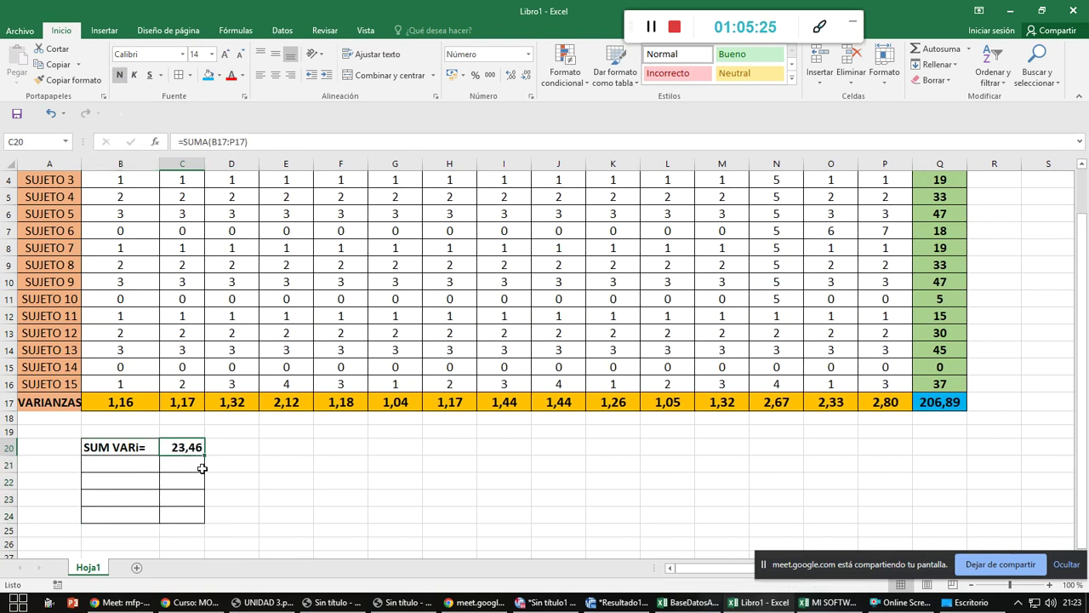
# - Check the sum of item variances in E9 of the MI SOFTWARE ALFA DE CRONBACH workbook, and return to Libro1
pyautogui.hotkey('alt', 'Tab')
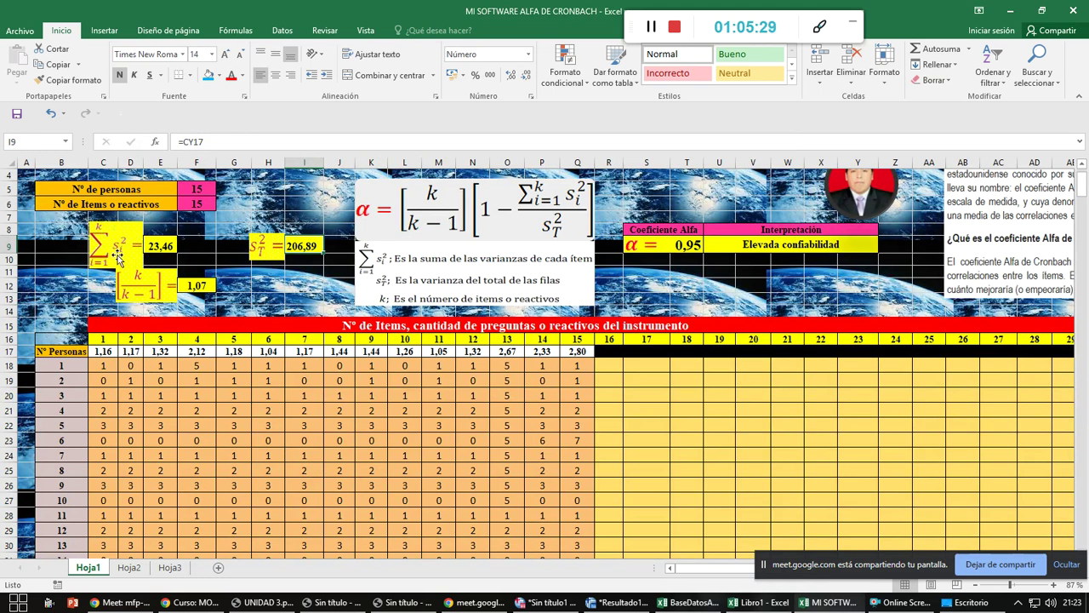
pyautogui.click(156, 247)
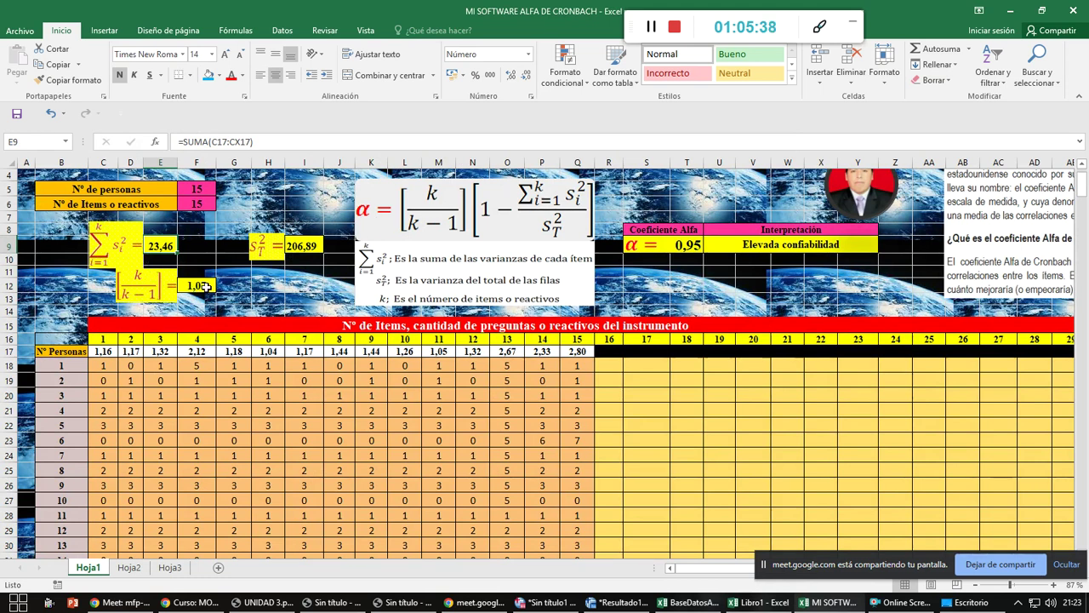
pyautogui.hotkey('alt', 'Tab')
# - Label B21 of Libro1 k= and enter 15 in C21, consulting the formula in the MI SOFTWARE ALFA DE CRONBACH workbook
pyautogui.click(135, 468)
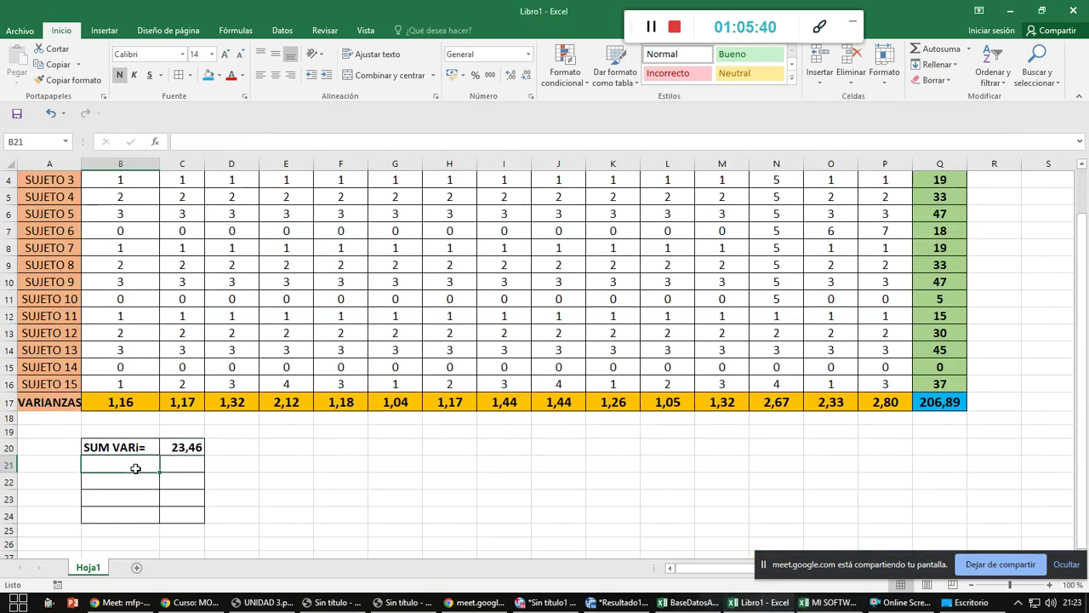
pyautogui.write('k=')
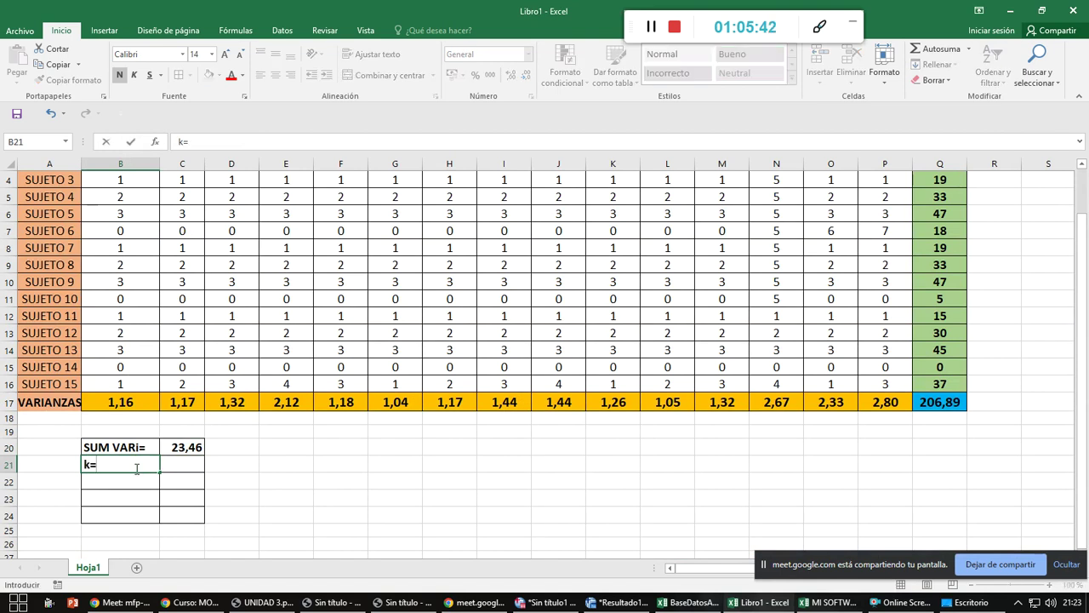
pyautogui.press('Tab')
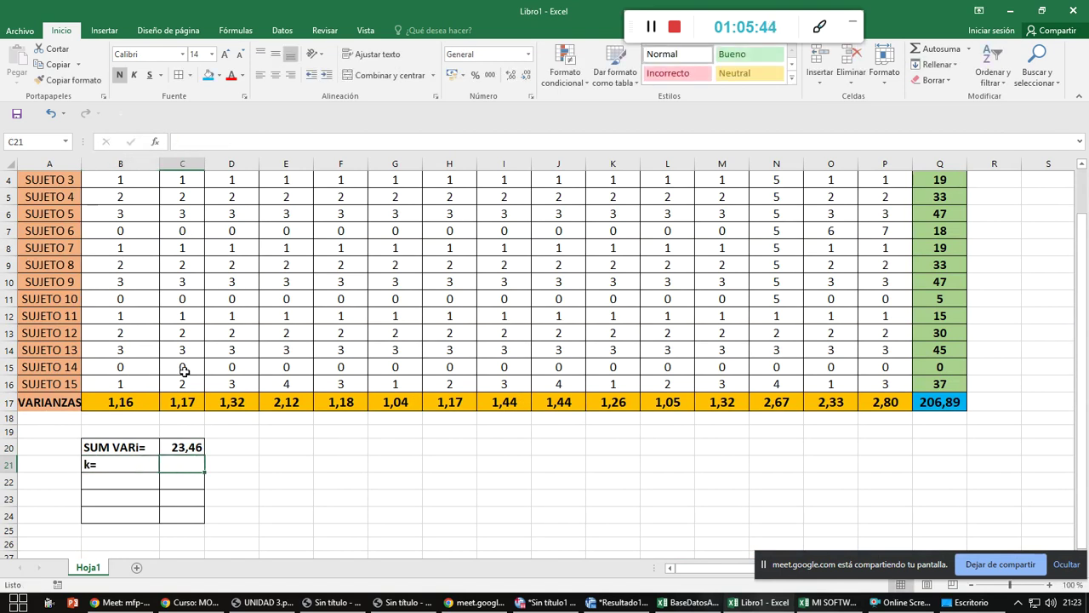
pyautogui.scroll(1, 357, 385)
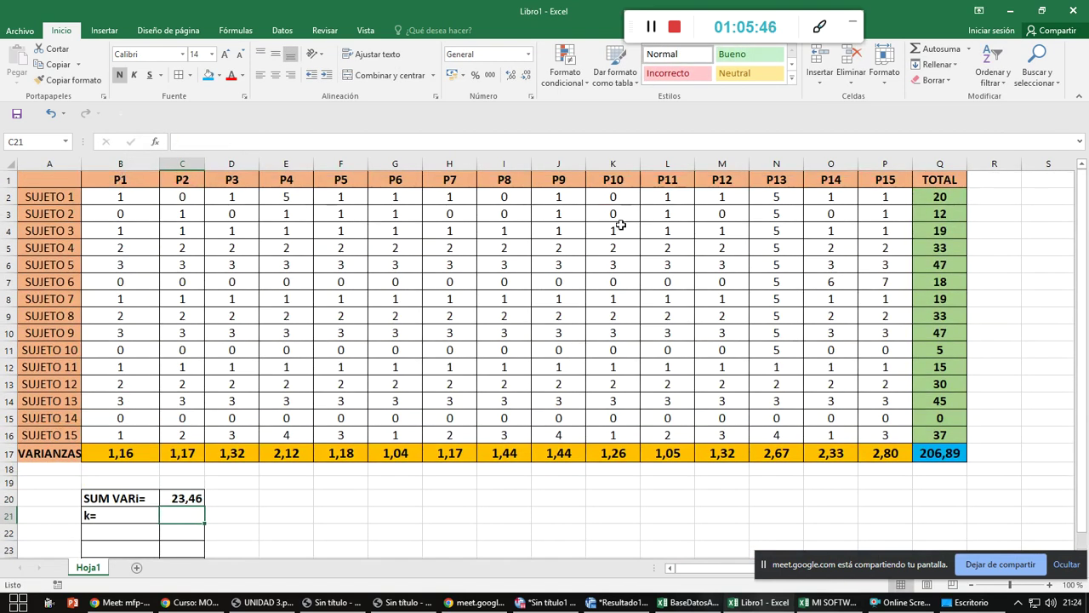
pyautogui.hotkey('alt', 'Tab')
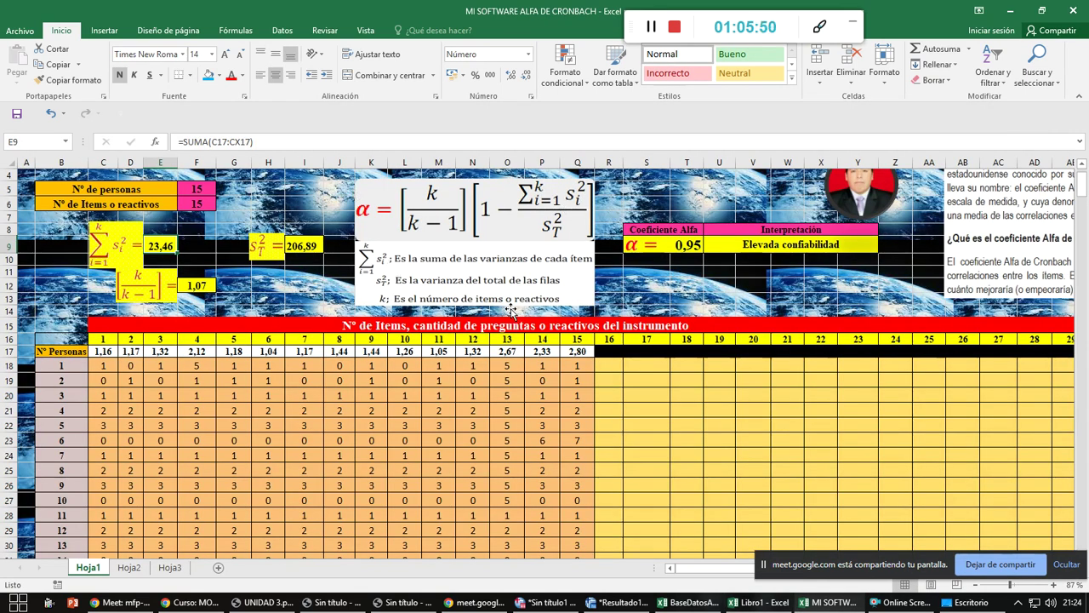
pyautogui.hotkey('alt', 'Tab')
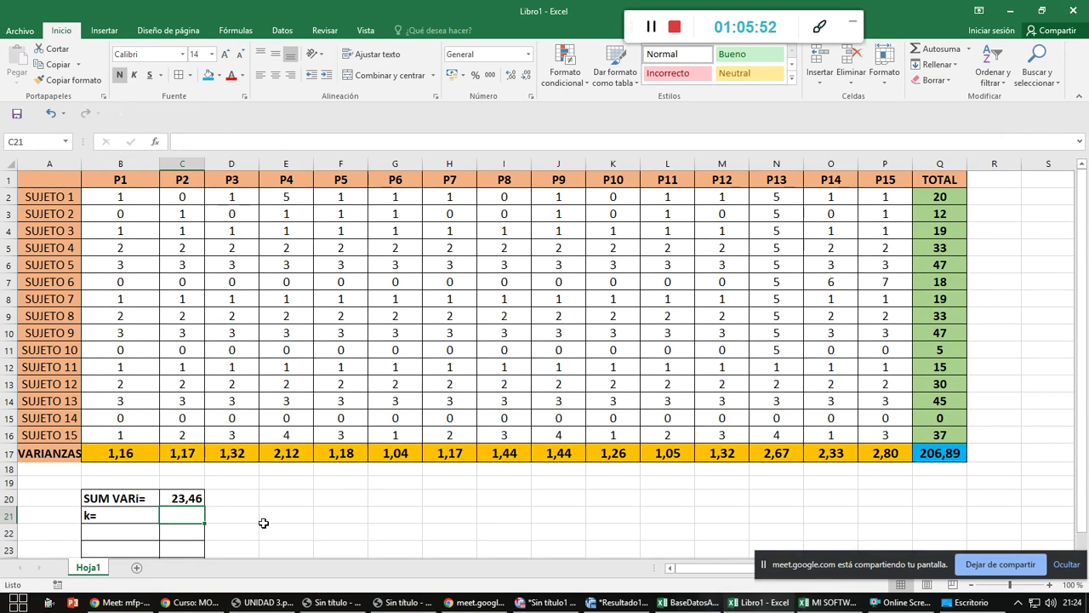
pyautogui.write('15')
pyautogui.press('Return')
# - Label B22 k-1= and calculate it in C22 with =C21-1
pyautogui.press('Left')
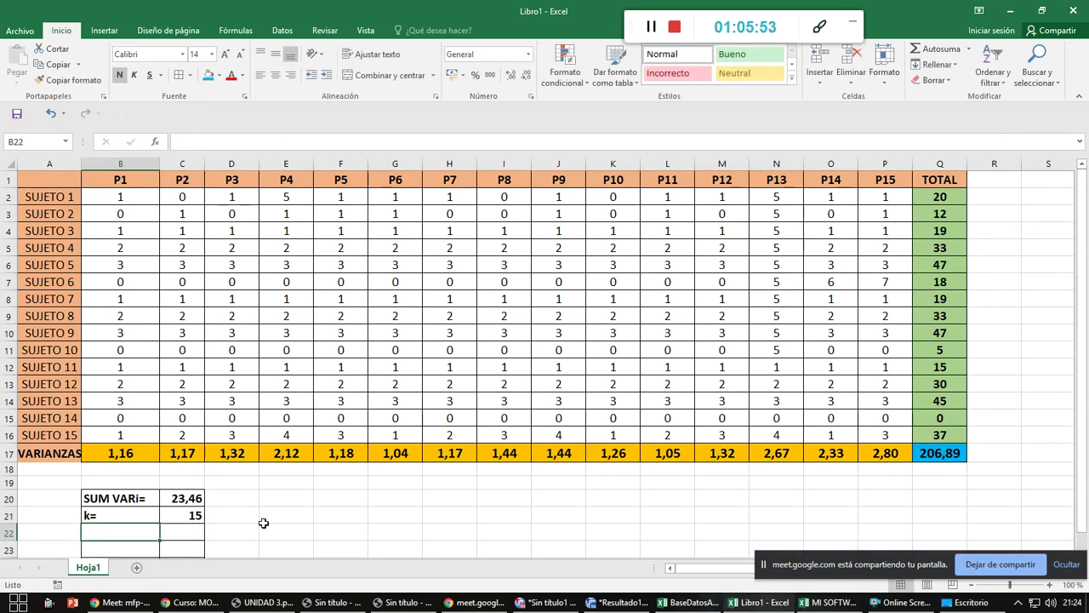
pyautogui.write('k=')
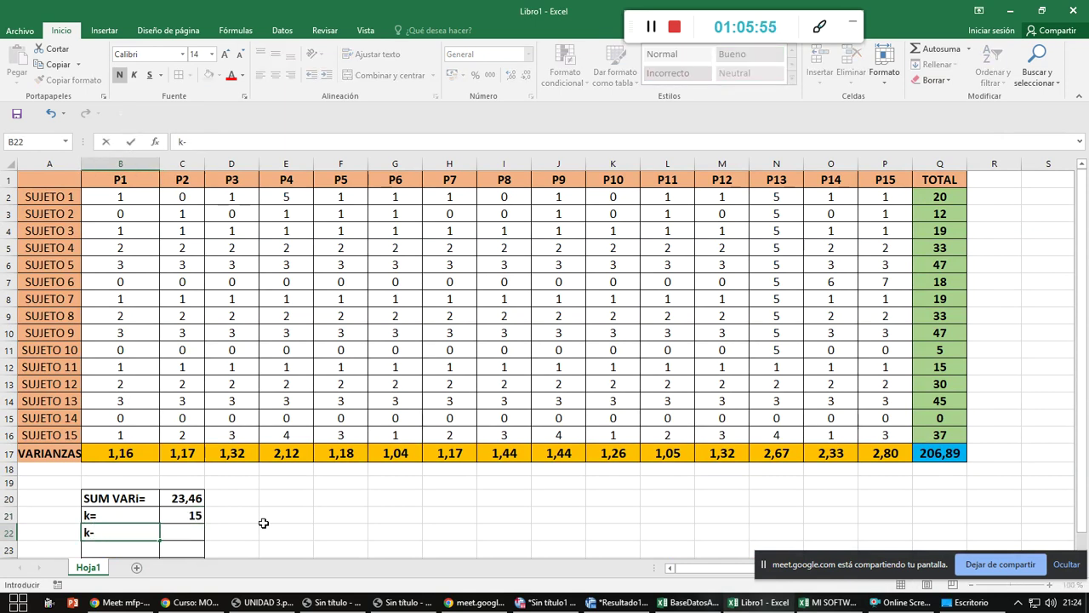
pyautogui.press('Tab')
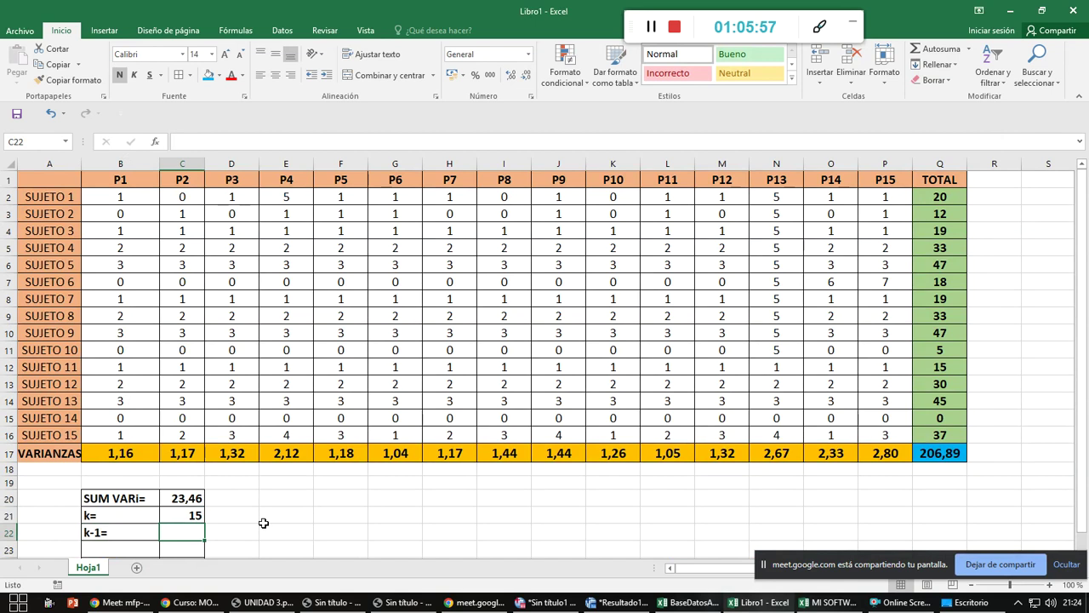
pyautogui.write('=C21-1')
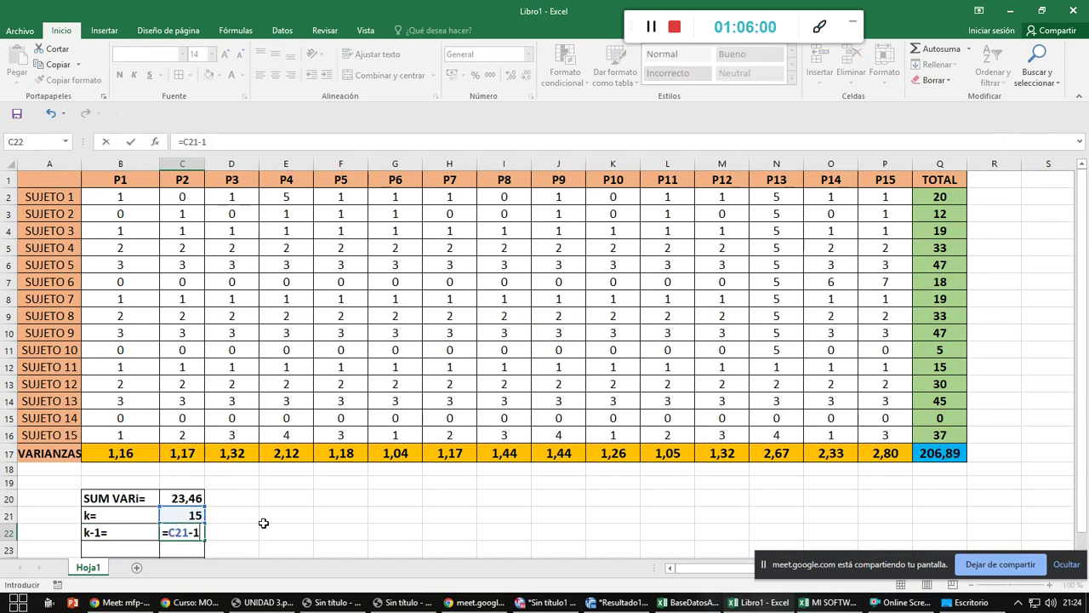
pyautogui.hotkey('ctrl', 'Return')
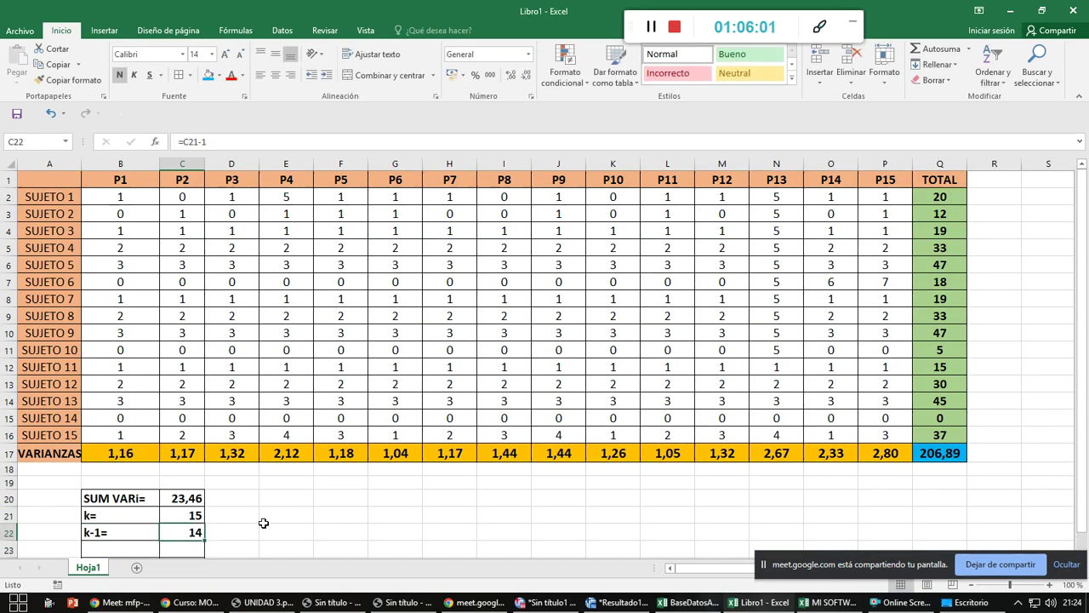
# - Label B23 k/k-1= and calculate the ratio in C23 with =C21/C22
pyautogui.press('Down')
pyautogui.press('Left')
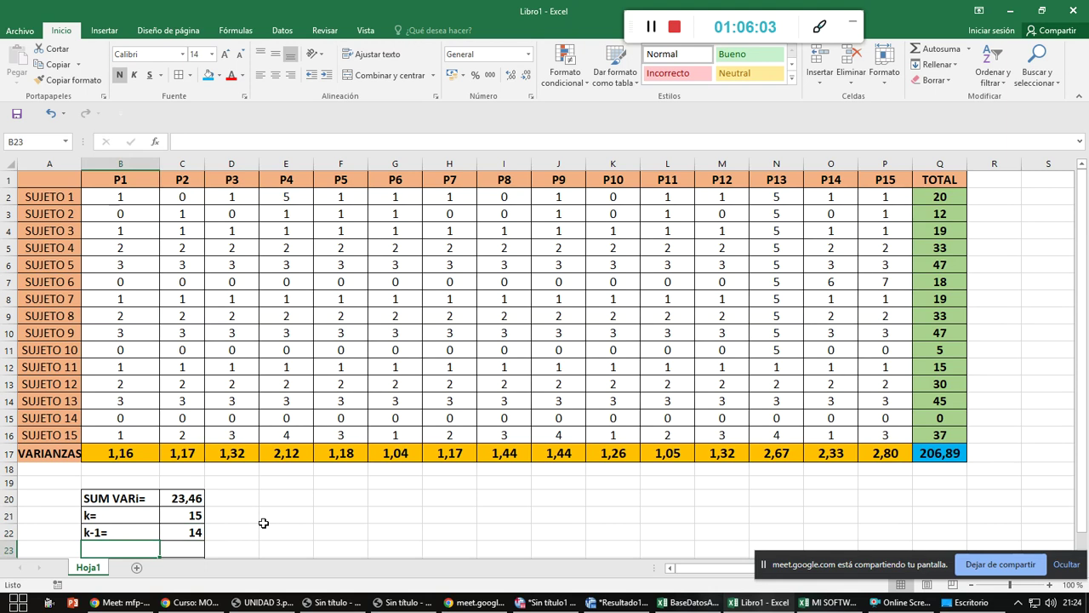
pyautogui.write('k/k-1=')
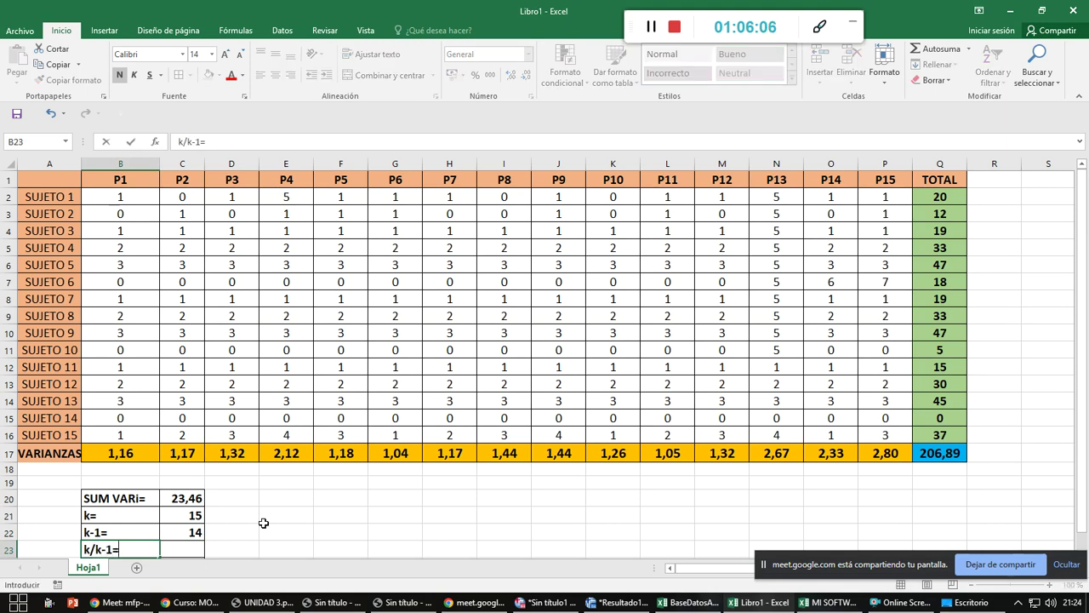
pyautogui.press('Tab')
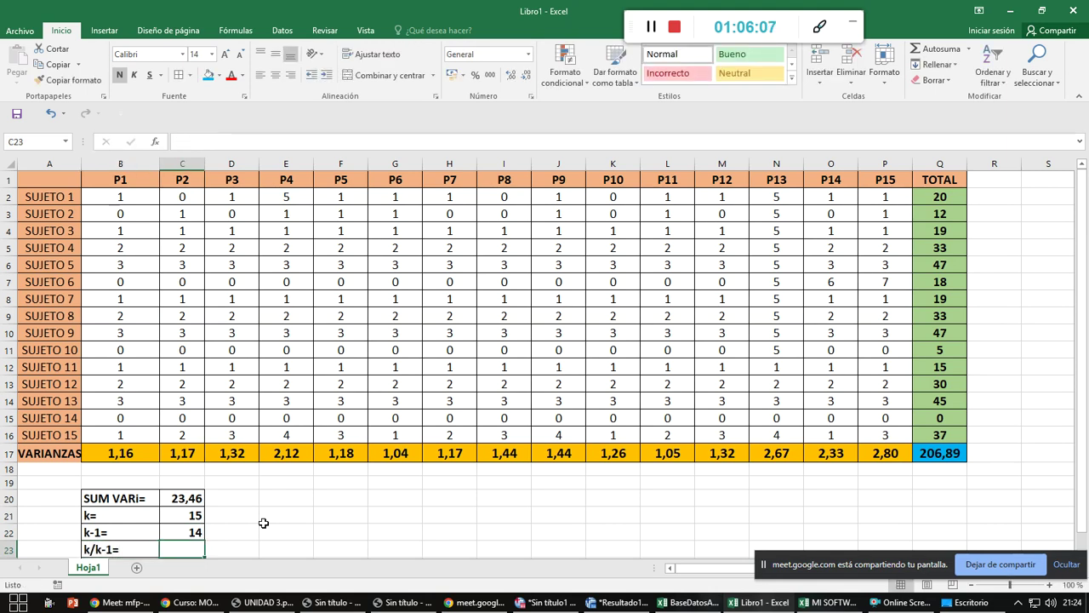
pyautogui.write('=')
pyautogui.press('Up')
pyautogui.press('Up')
pyautogui.write('/')
pyautogui.press('Up')
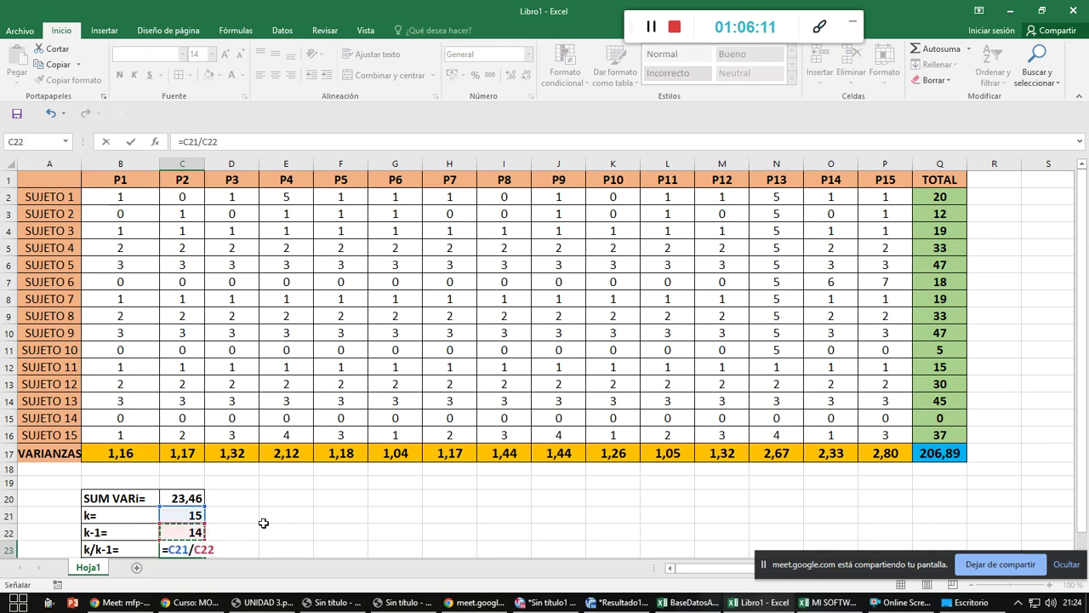
pyautogui.hotkey('ctrl', 'Return')
# - Compare the k/k-1 ratio with the MI SOFTWARE ALFA DE CRONBACH workbook and format C23 of Libro1 as a number with two decimals
pyautogui.hotkey('alt', 'Tab')
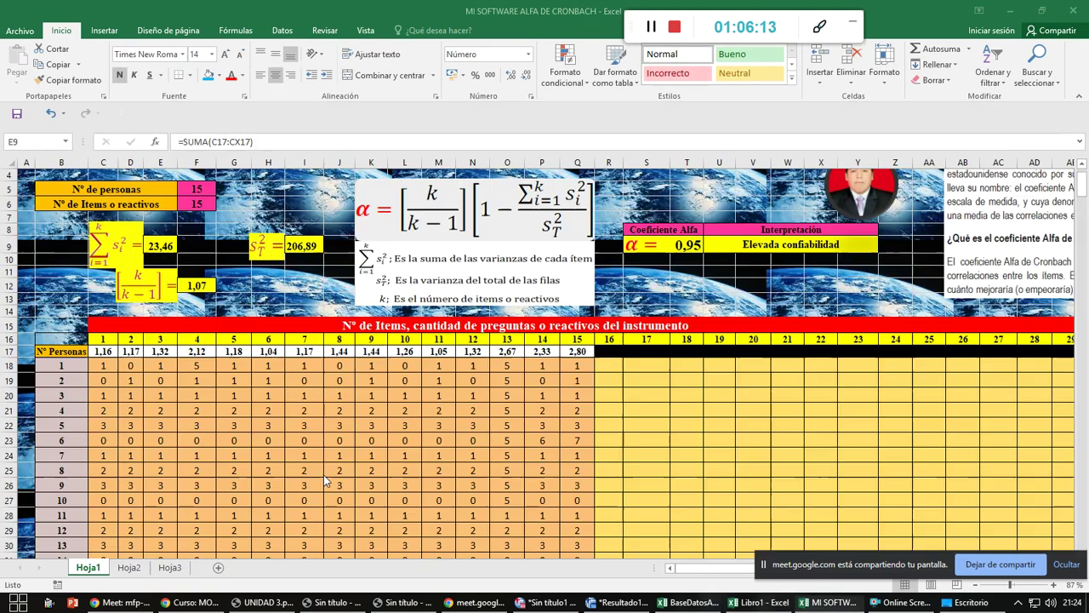
pyautogui.hotkey('alt', 'Tab')
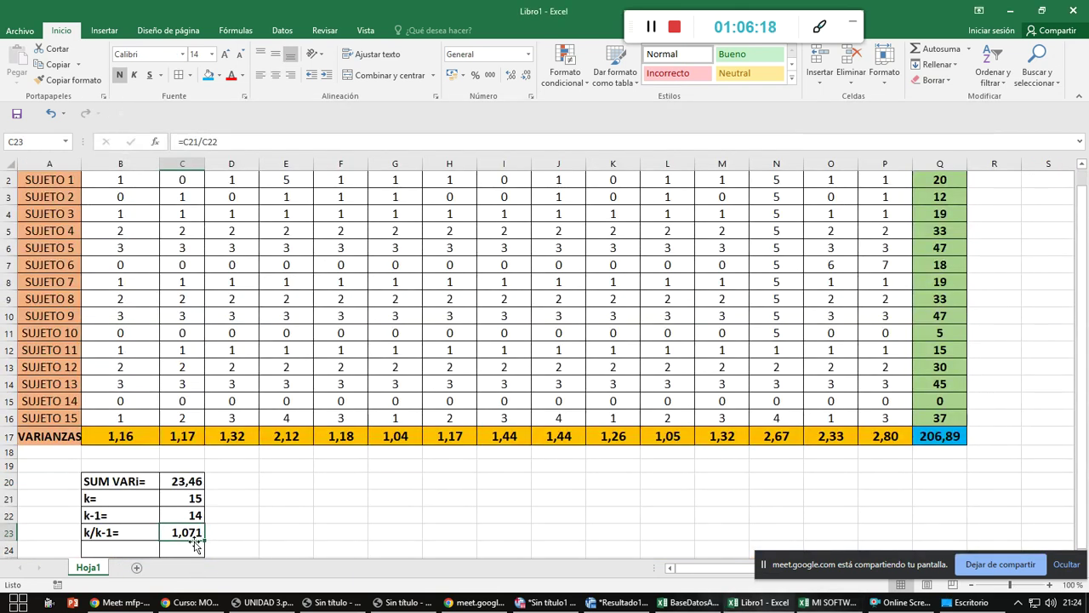
pyautogui.click(526, 76)
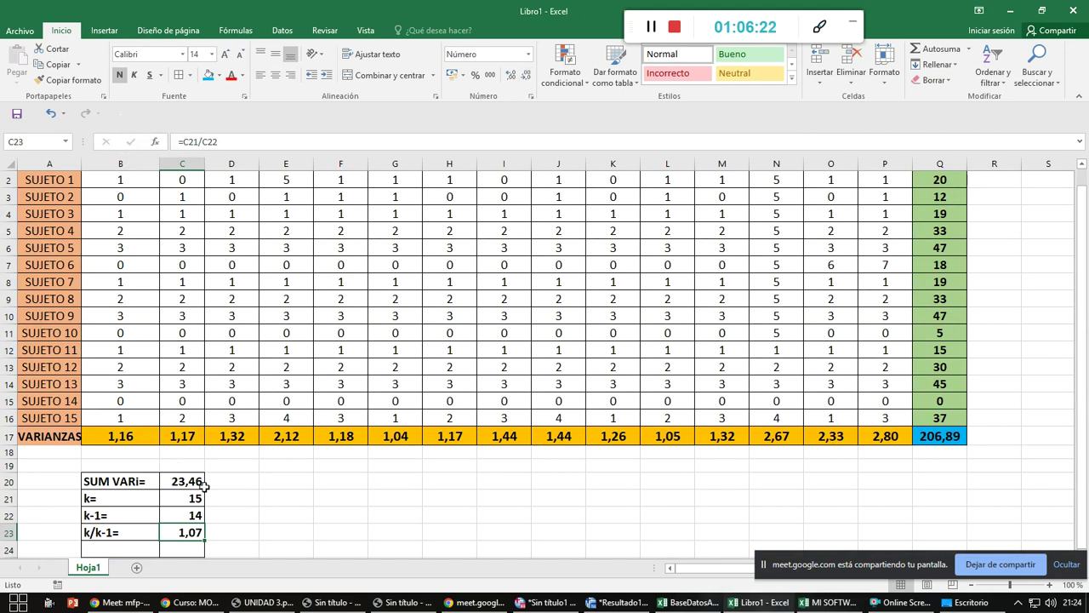
# - Consult the alpha formula in the MI SOFTWARE ALFA DE CRONBACH workbook and label B24 of Libro1 SUM VARi/Var TOTAL=
pyautogui.scroll(-1, 204, 485)
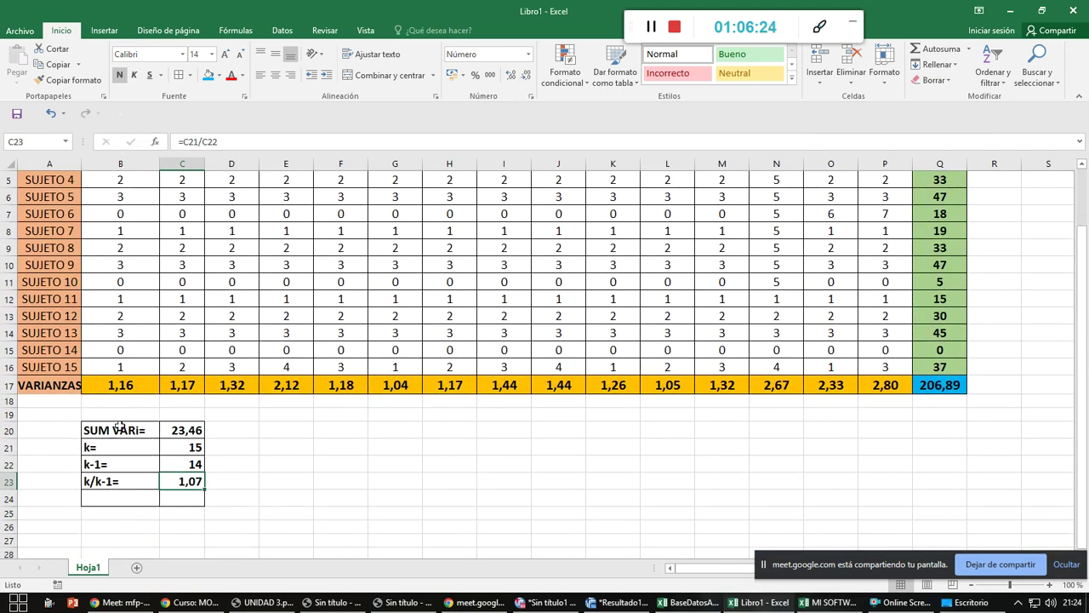
pyautogui.moveTo(126, 417); pyautogui.dragTo(184, 418)
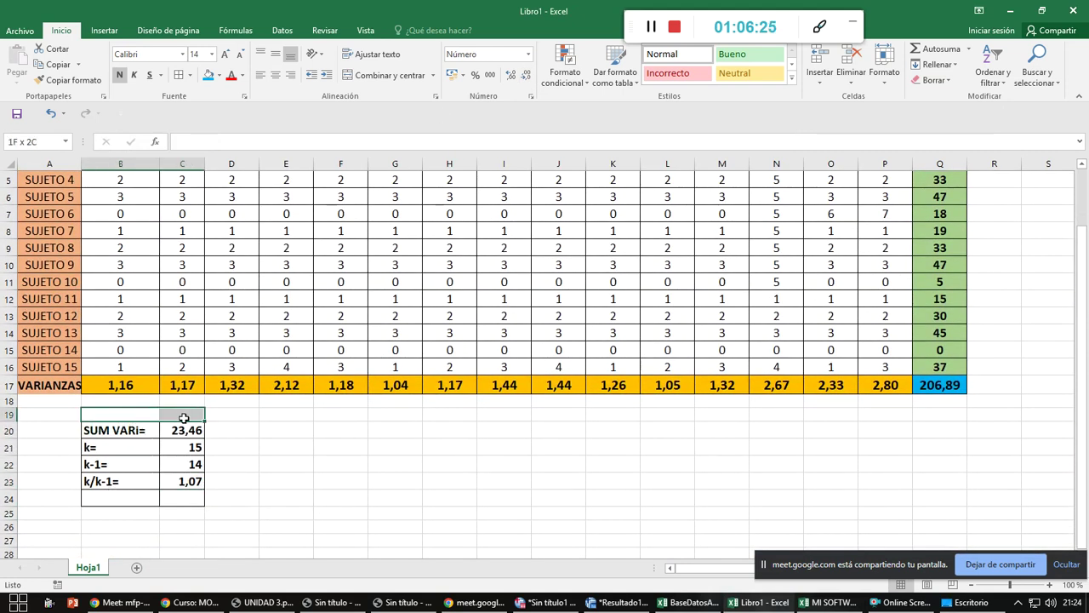
pyautogui.click(127, 492)
pyautogui.click(146, 419)
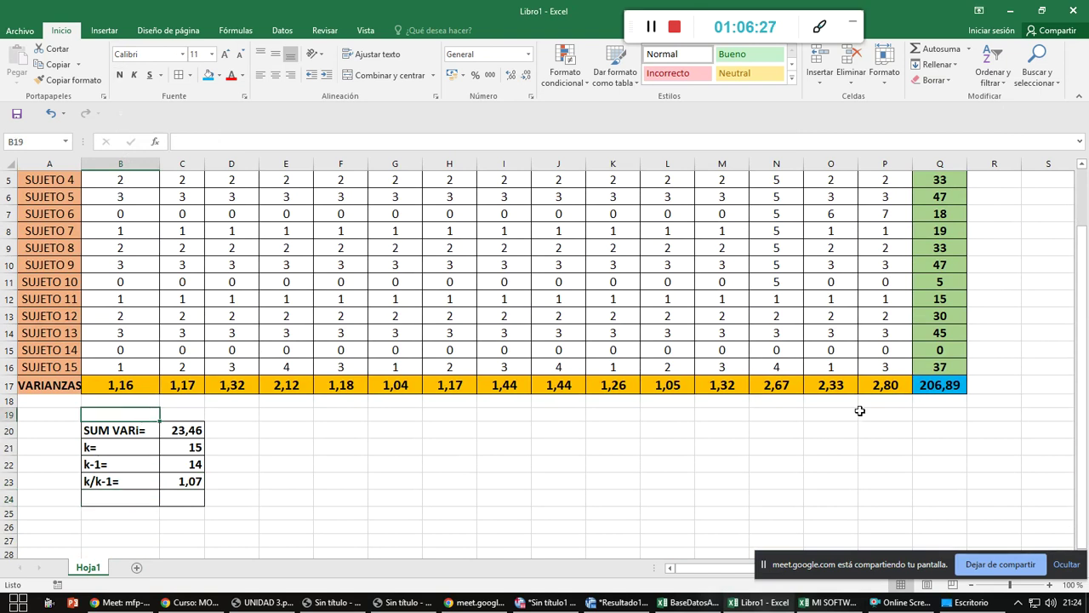
pyautogui.click(930, 386)
pyautogui.hotkey('alt', 'Tab')
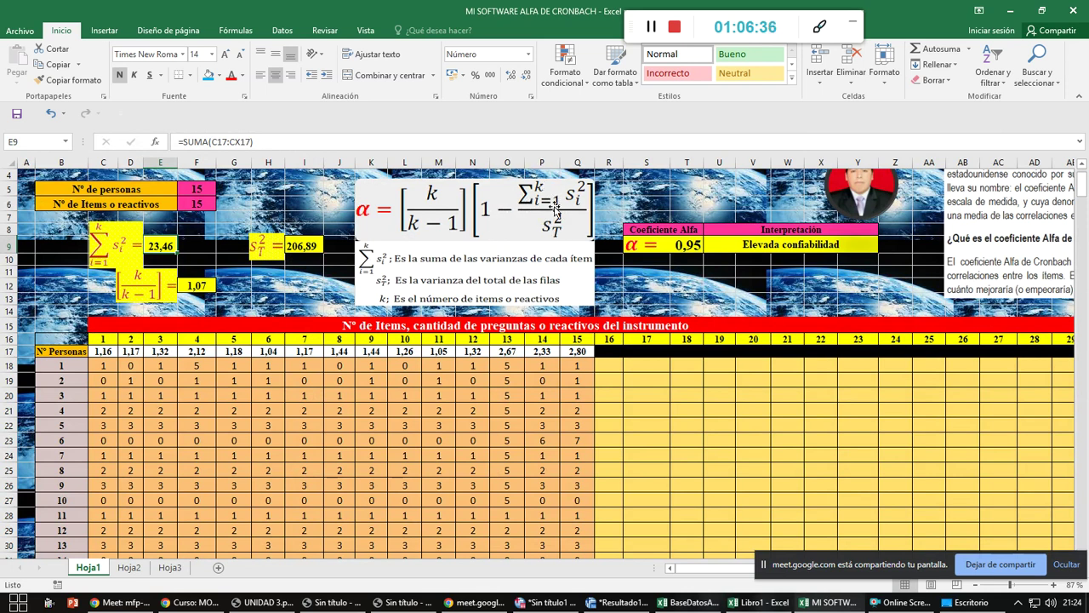
pyautogui.hotkey('alt', 'Tab')
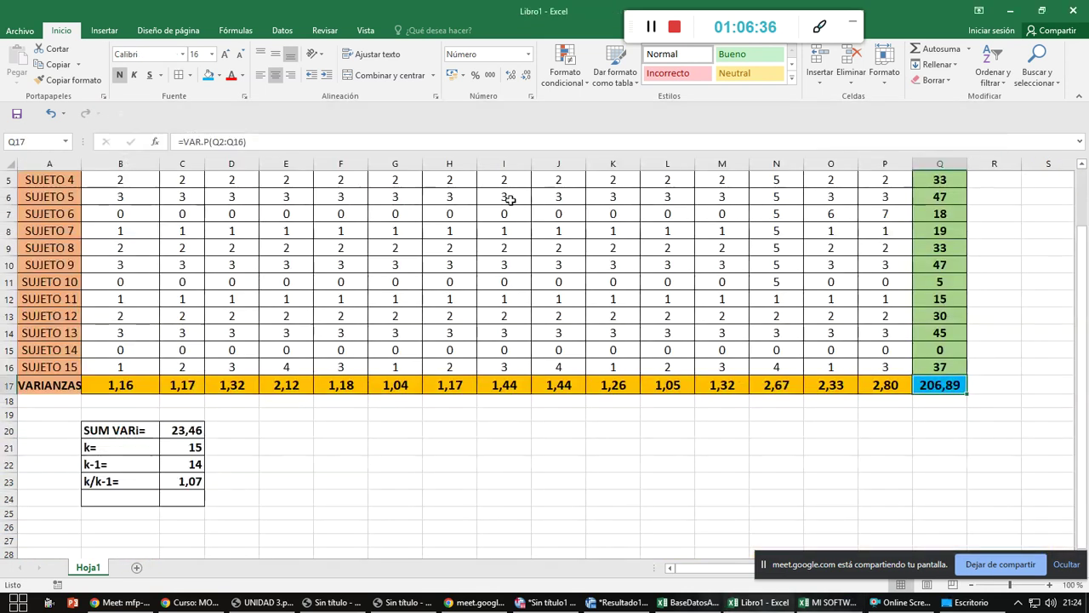
pyautogui.click(143, 499)
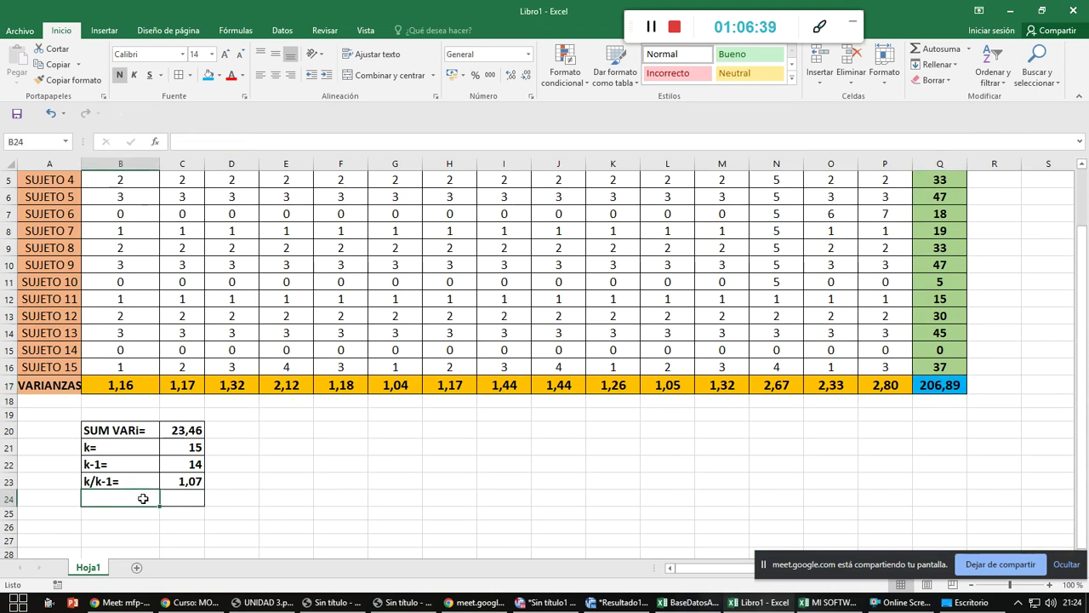
pyautogui.write('SUM VARi/')
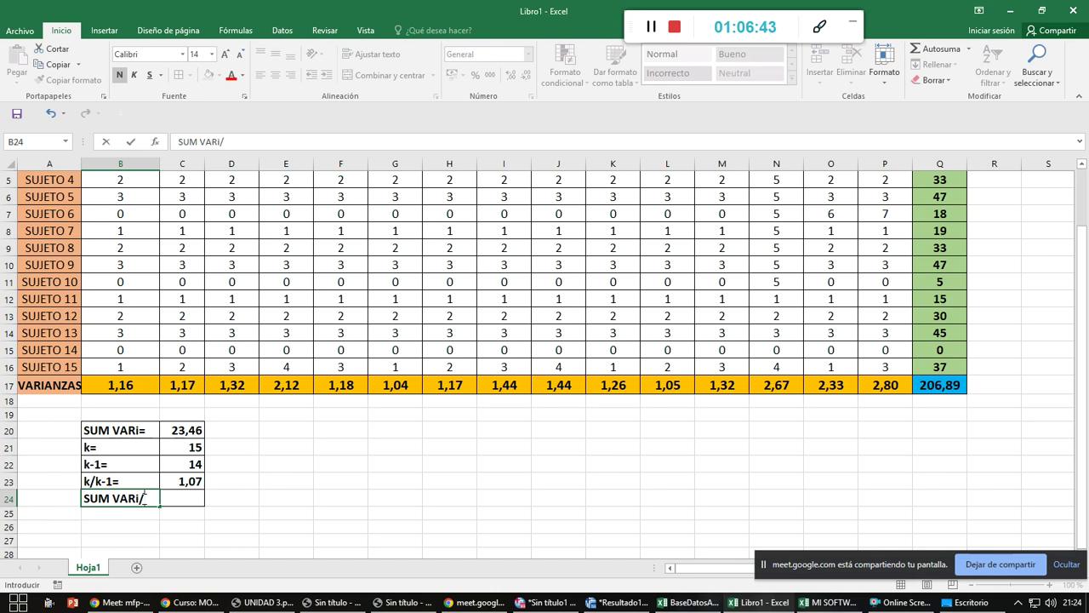
pyautogui.write('Var TOTAL=')
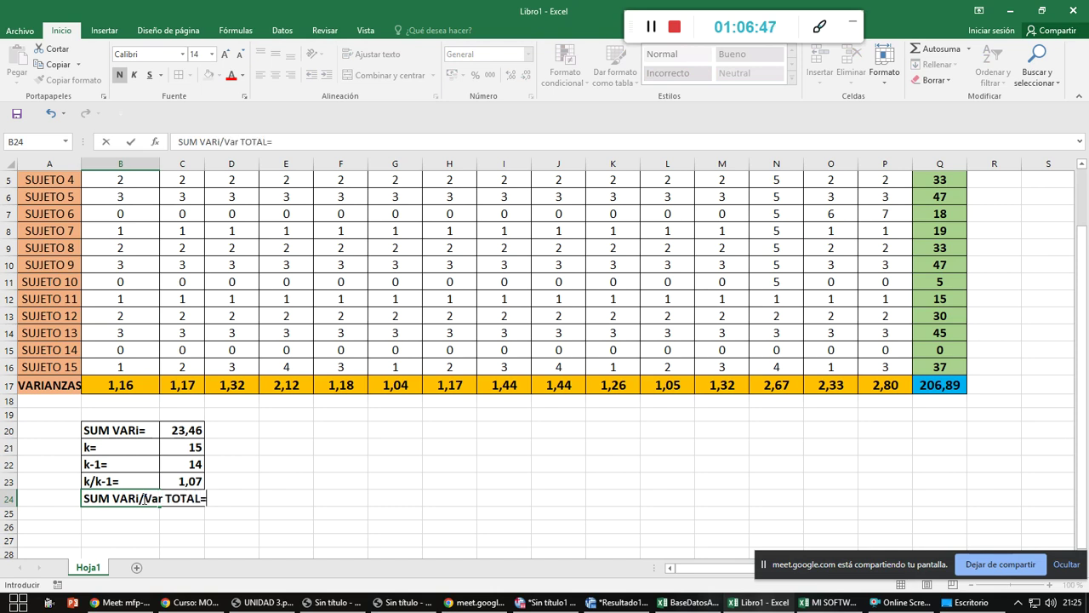
# - Divide the sum of item variances by the total variance in C24 with =C20/Q17
pyautogui.press('Tab')
pyautogui.write('=')
pyautogui.press('Up')
pyautogui.press('Up')
pyautogui.press('Up')
pyautogui.press('Up')
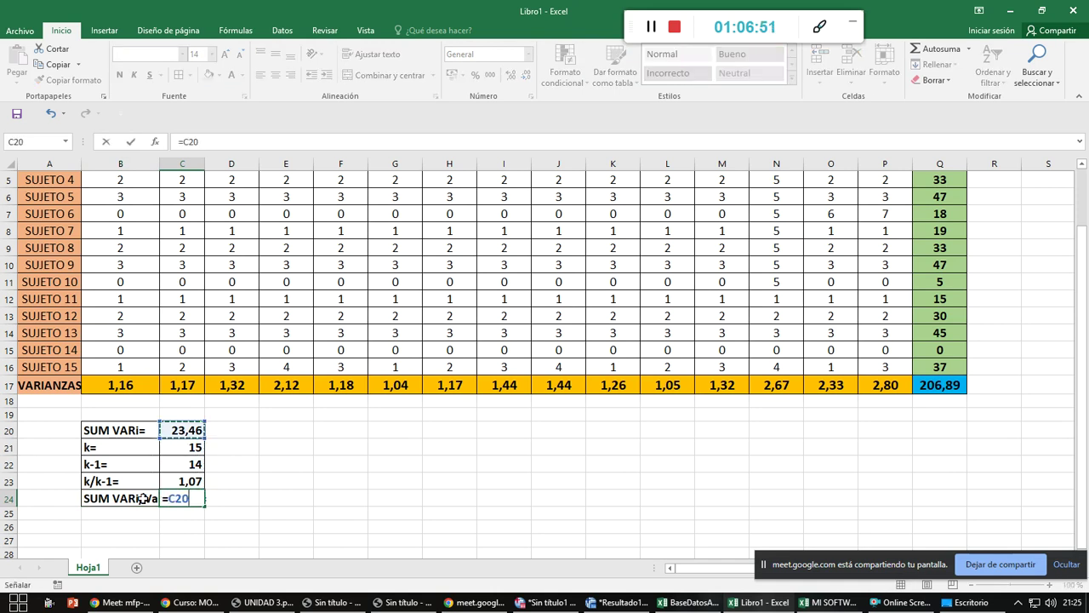
pyautogui.write('/')
pyautogui.click(956, 387)
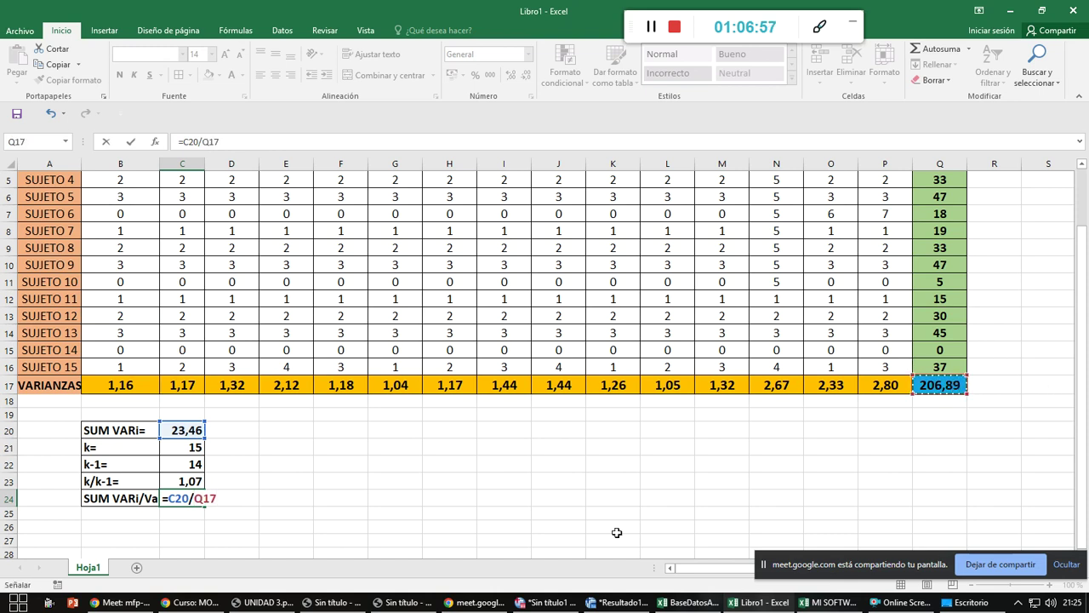
pyautogui.press('Return')
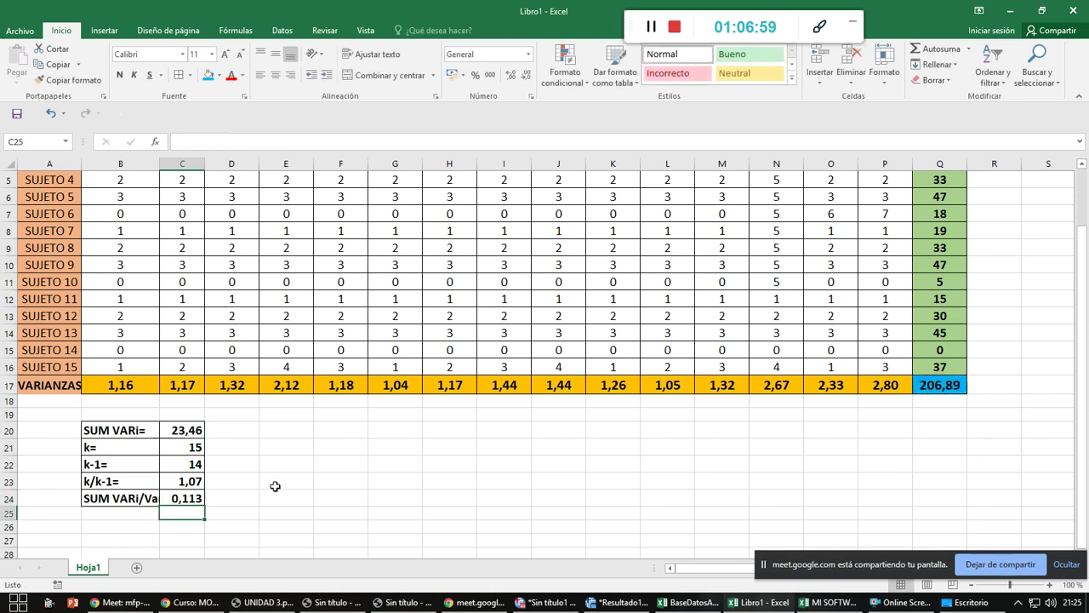
pyautogui.click(202, 497)
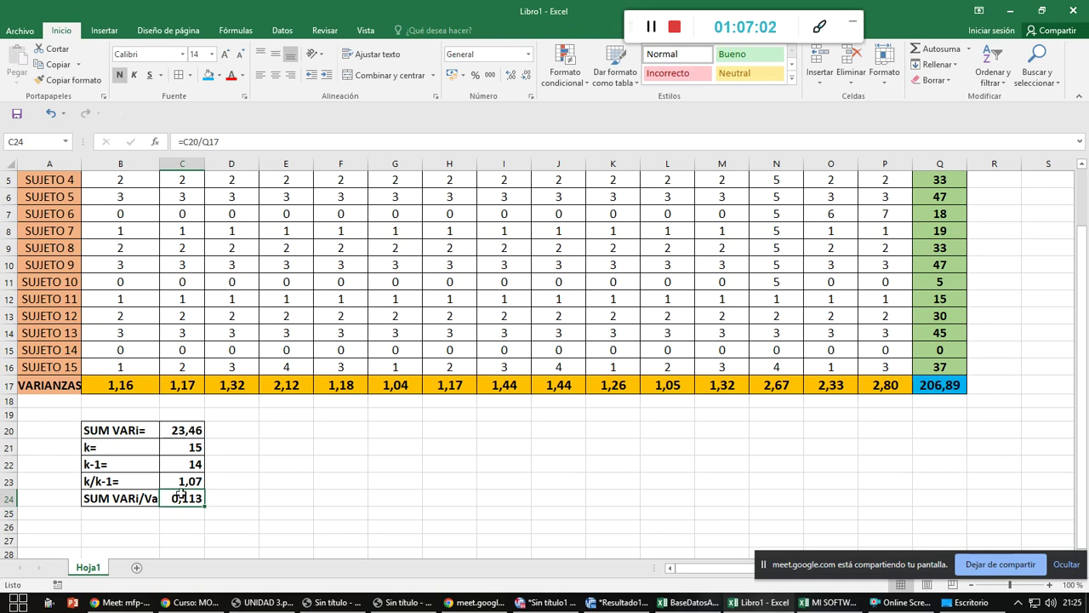
# - Check the bracketed term of the alpha formula in the MI SOFTWARE ALFA DE CRONBACH workbook and label B25 of Libro1 1-FRAC=
pyautogui.click(141, 512)
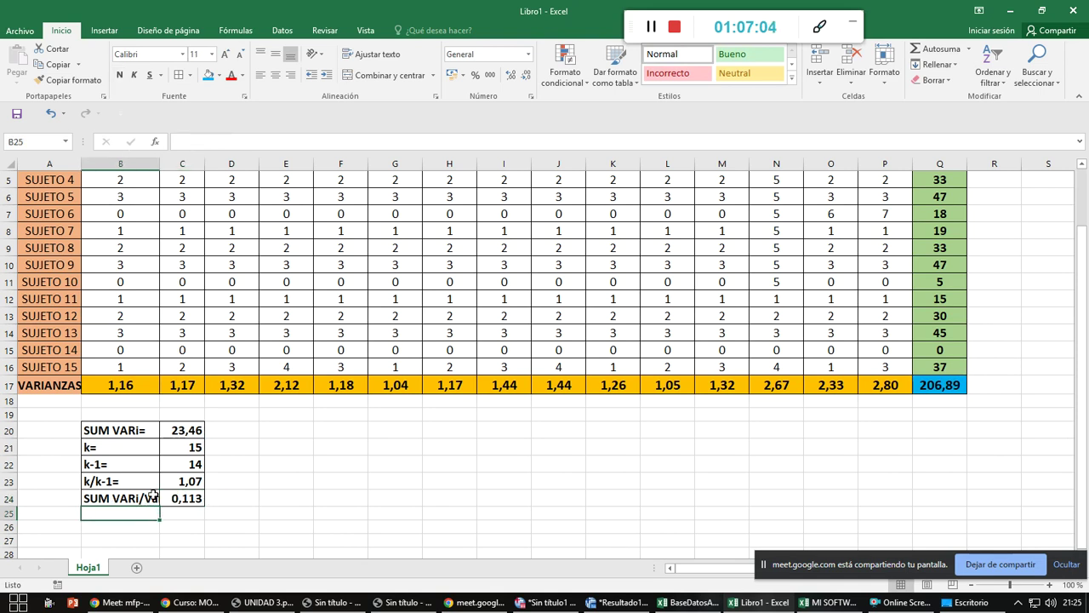
pyautogui.hotkey('alt', 'Tab')
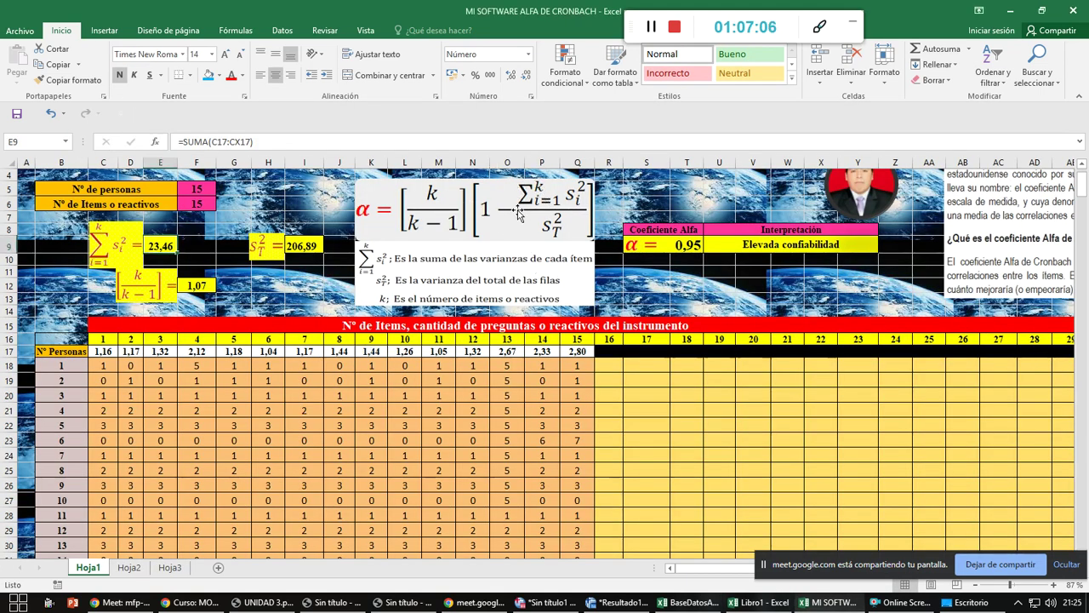
pyautogui.hotkey('alt', 'Tab')
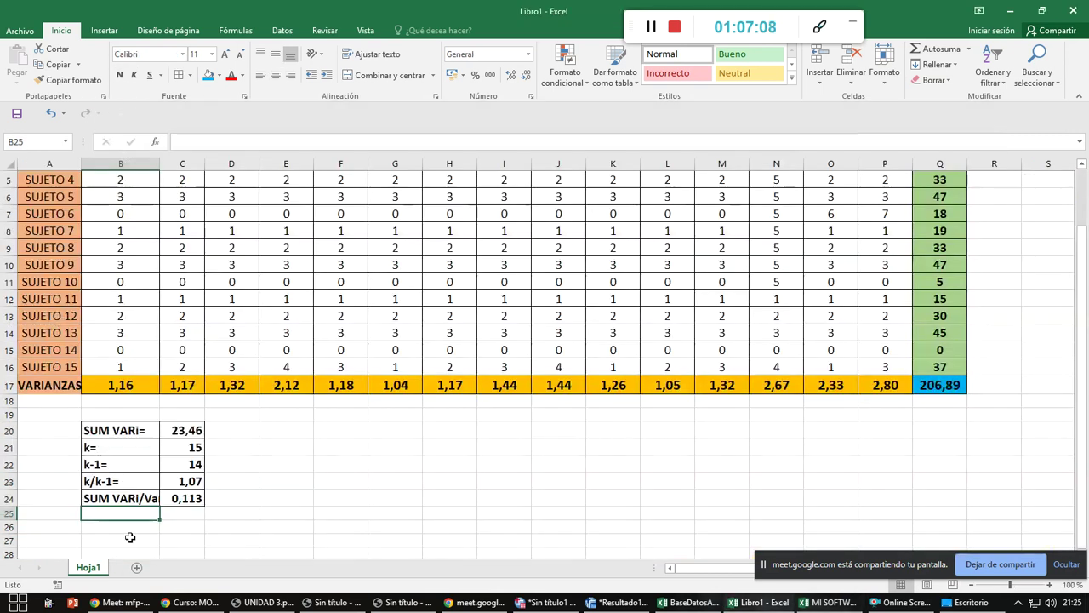
pyautogui.write('1')
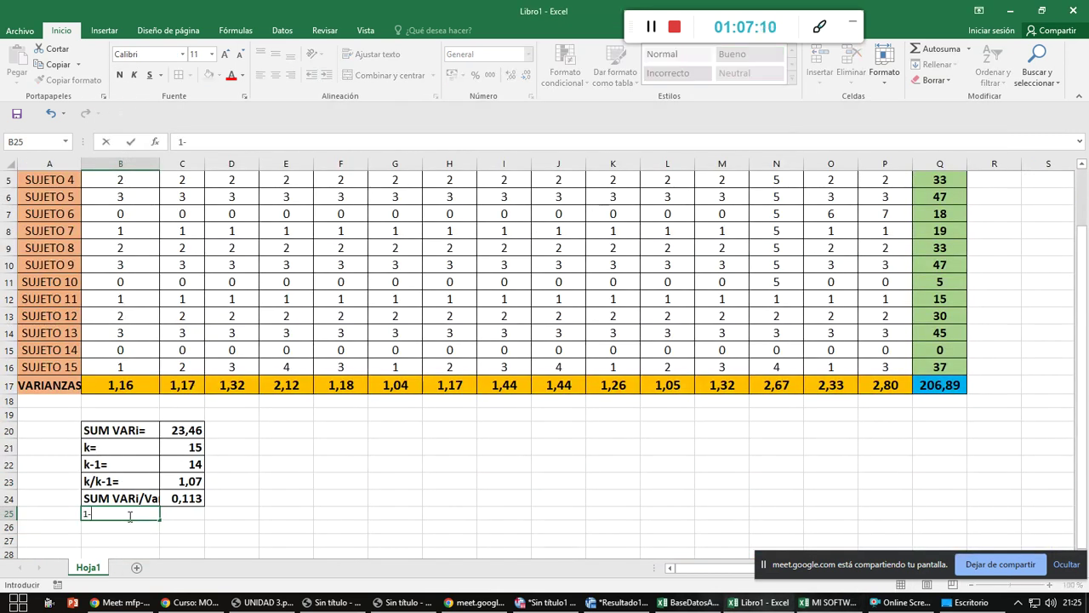
pyautogui.write('-FRAC=')
pyautogui.press('Tab')
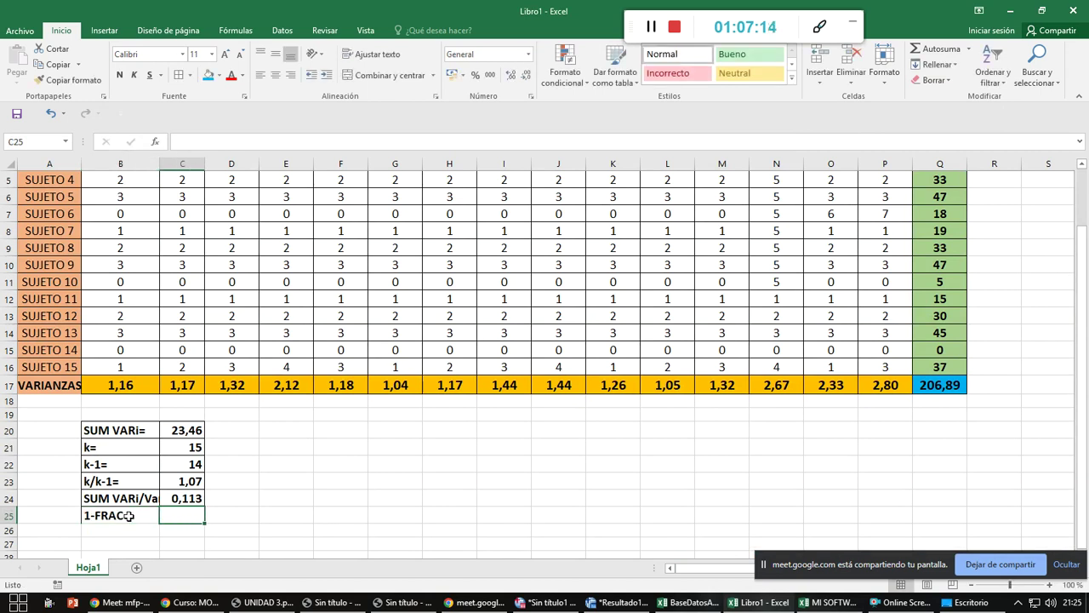
# - Calculate C25 with =1-C24 and format the cell bold, 14 pt, as a number with two decimals
pyautogui.write('=')
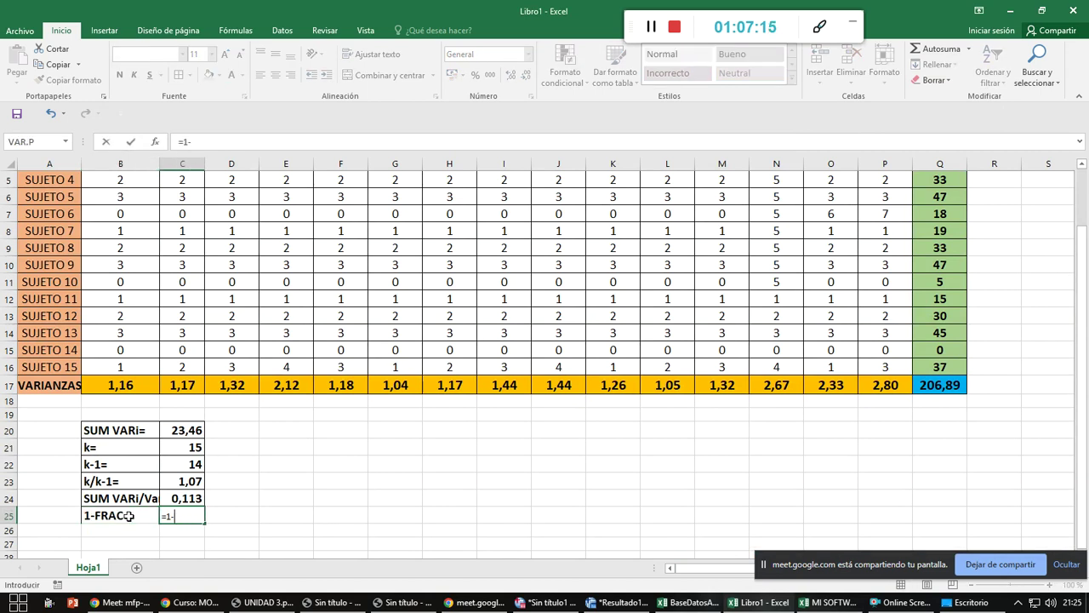
pyautogui.write('1-')
pyautogui.press('Up')
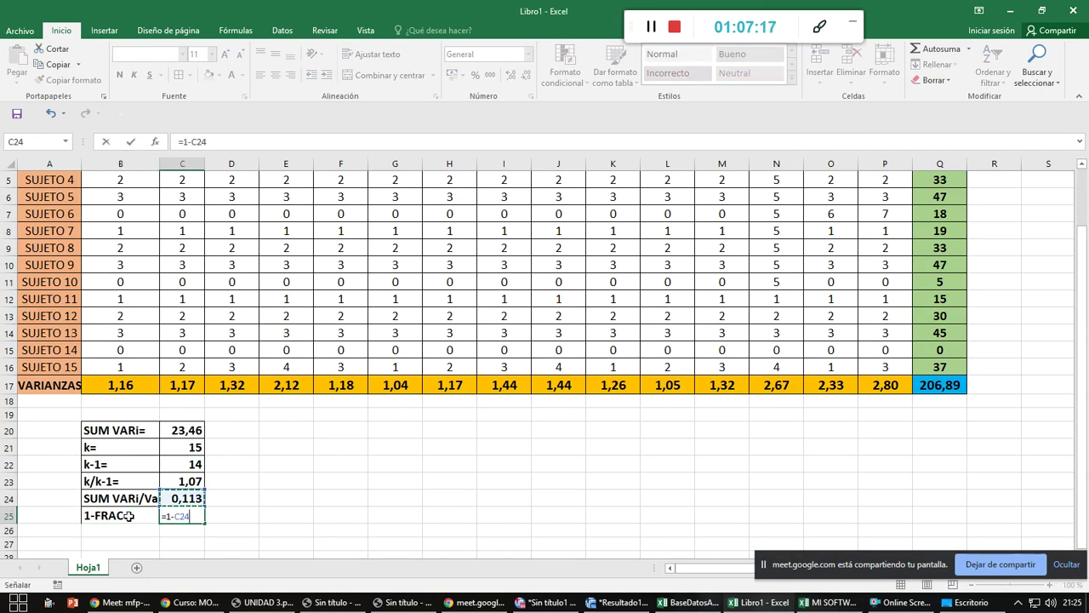
pyautogui.hotkey('ctrl', 'Return')
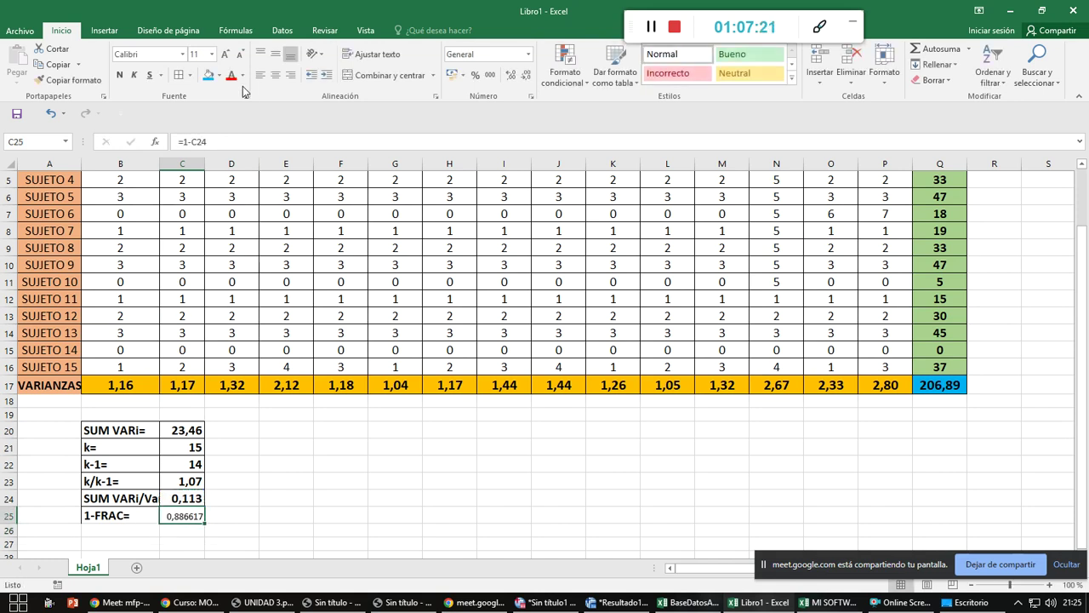
pyautogui.click(120, 75)
pyautogui.click(225, 58)
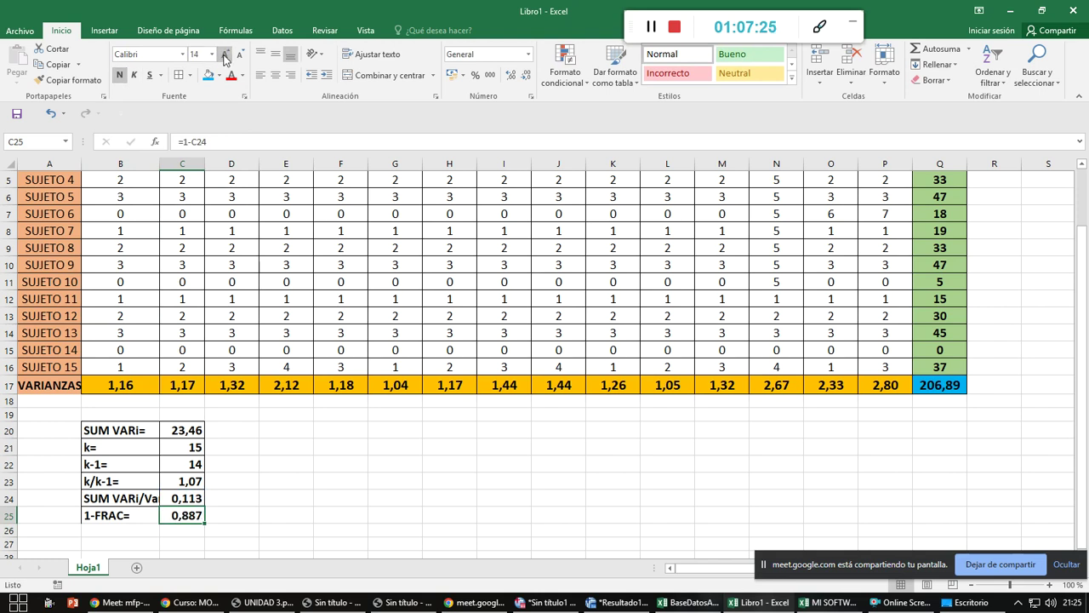
pyautogui.click(526, 75)
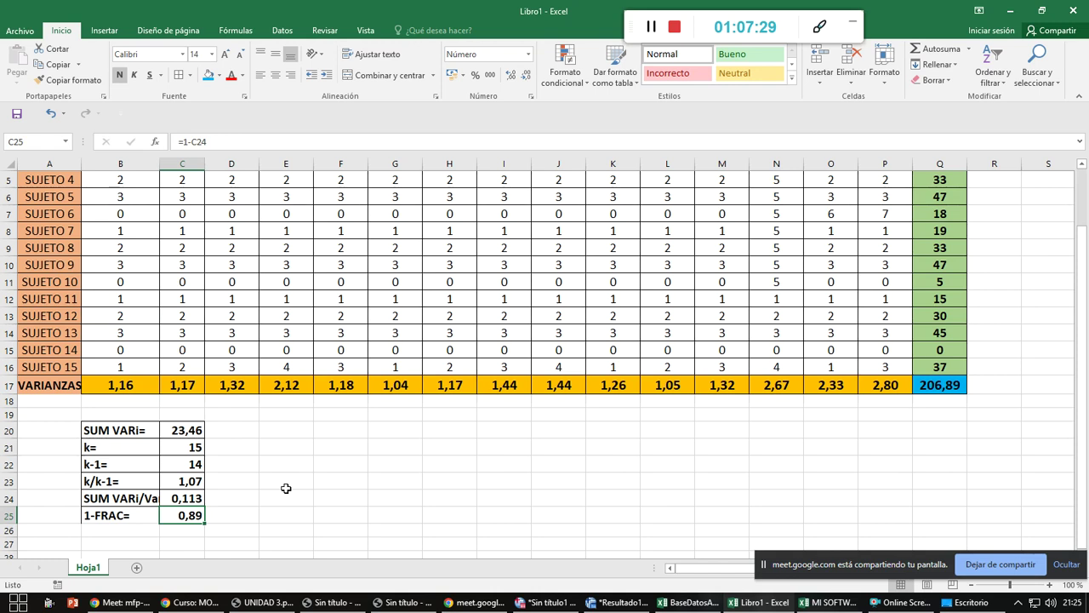
# - Check the alpha formula in the MI SOFTWARE ALFA DE CRONBACH workbook and label B26 of Libro1 ALFA =
pyautogui.hotkey('alt', 'Tab')
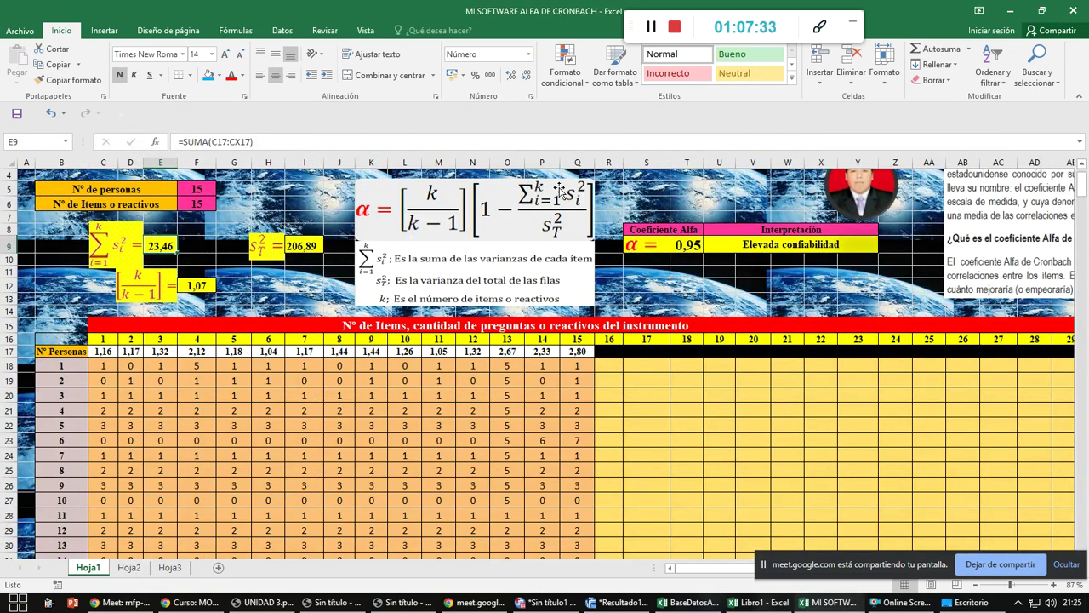
pyautogui.hotkey('alt', 'Tab')
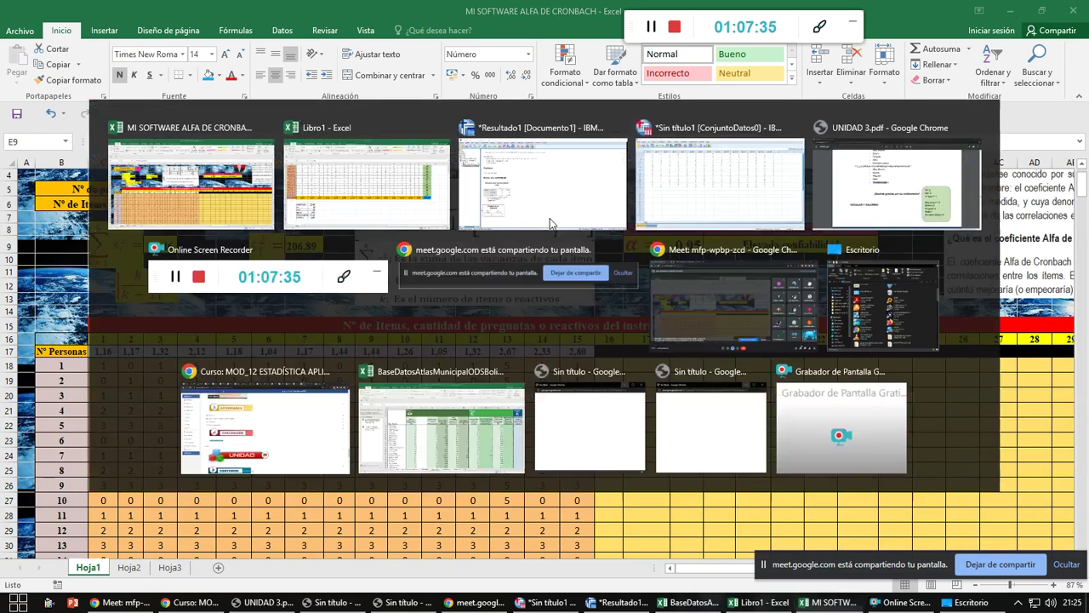
pyautogui.hotkey('alt', 'Tab')
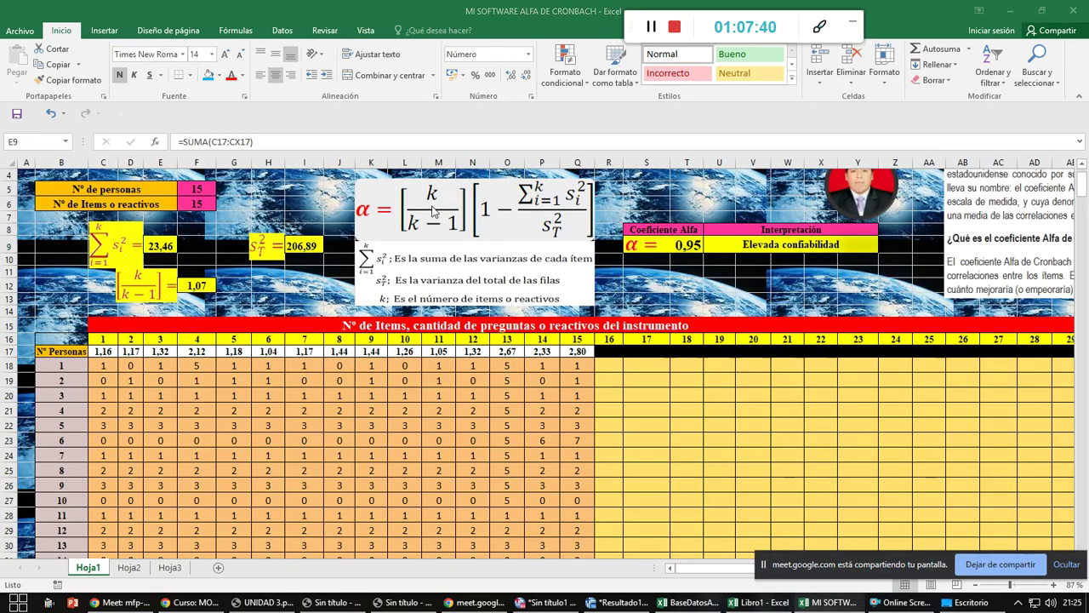
pyautogui.hotkey('alt', 'Tab')
pyautogui.click(115, 533)
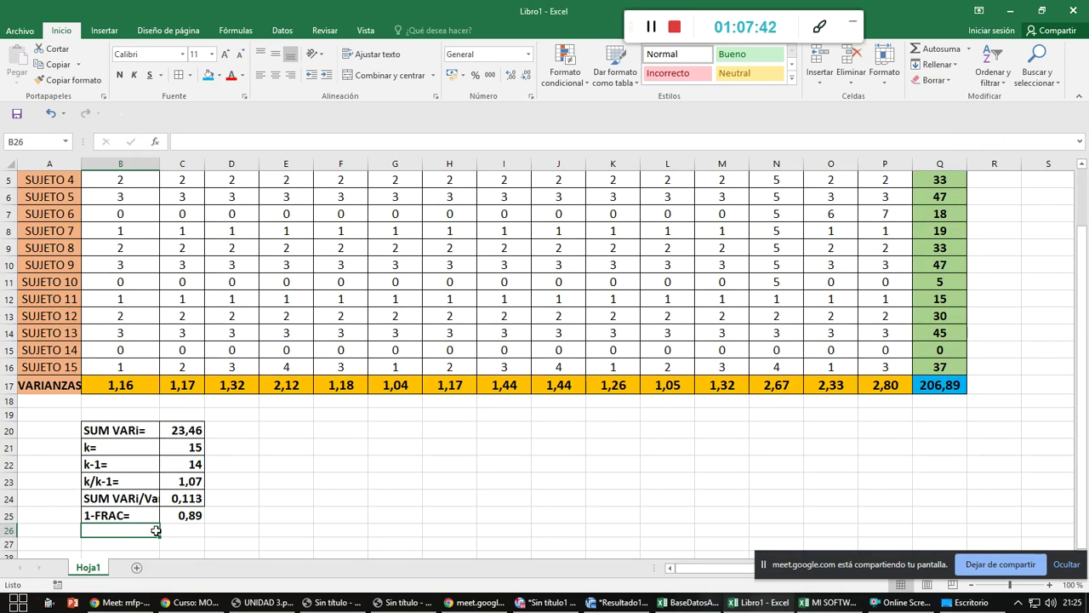
pyautogui.write('AL')
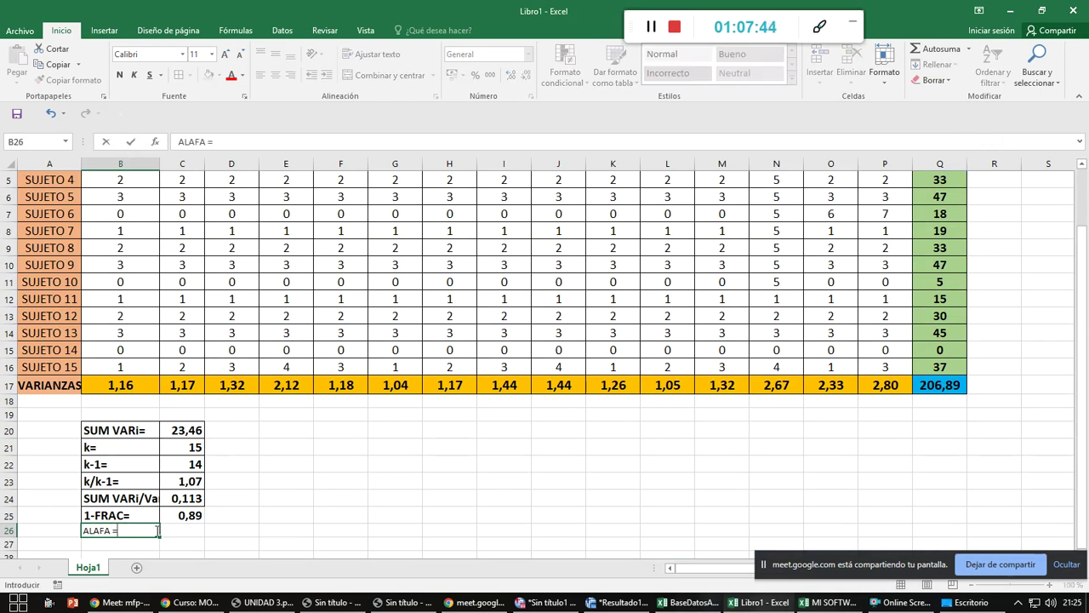
pyautogui.write('AFA =')
pyautogui.hotkey('ctrl', 'Return')
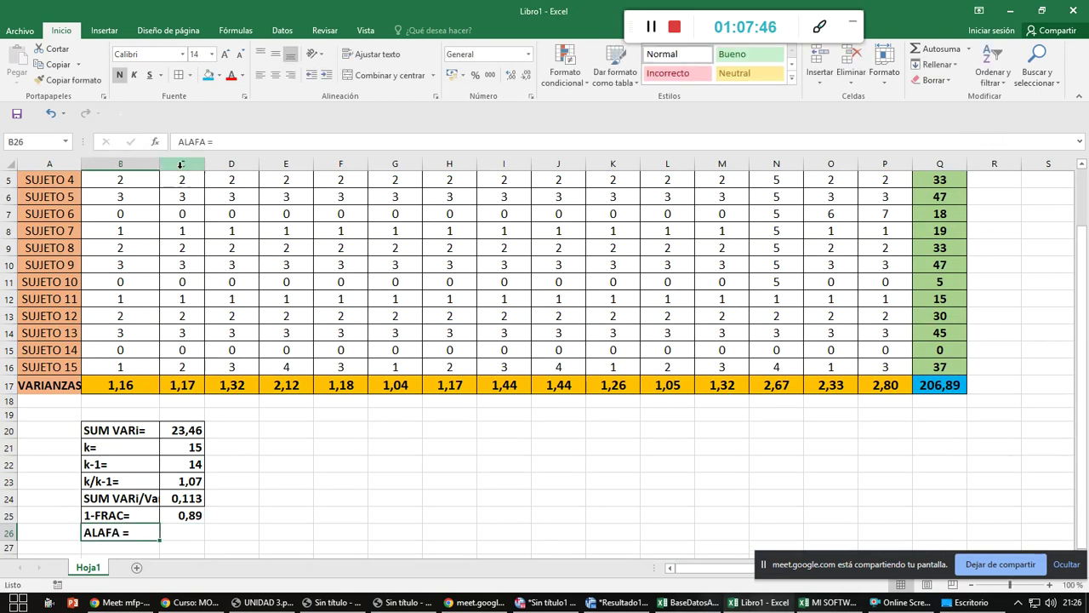
pyautogui.click(190, 141)
pyautogui.press('Delete')
pyautogui.press('Return')
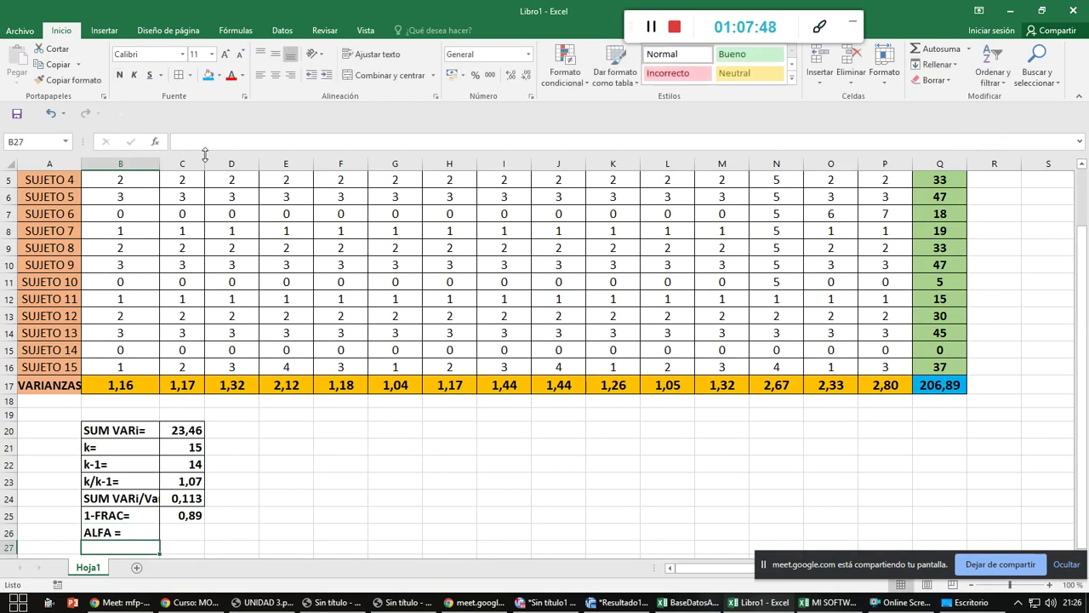
# - Calculate Cronbach's alpha in C26 with =C23*C25
pyautogui.click(181, 533)
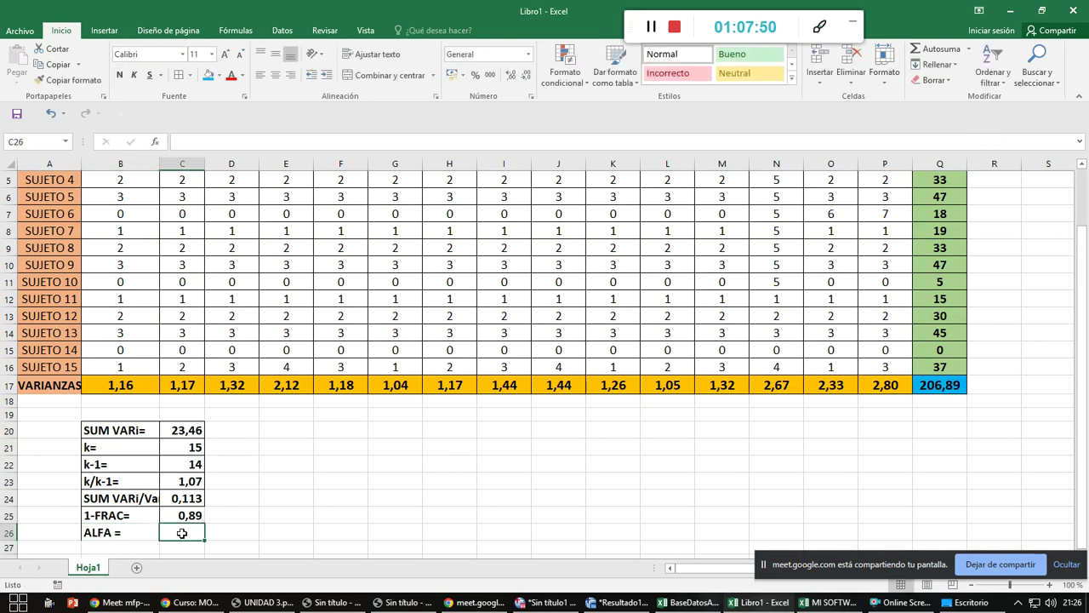
pyautogui.write('=')
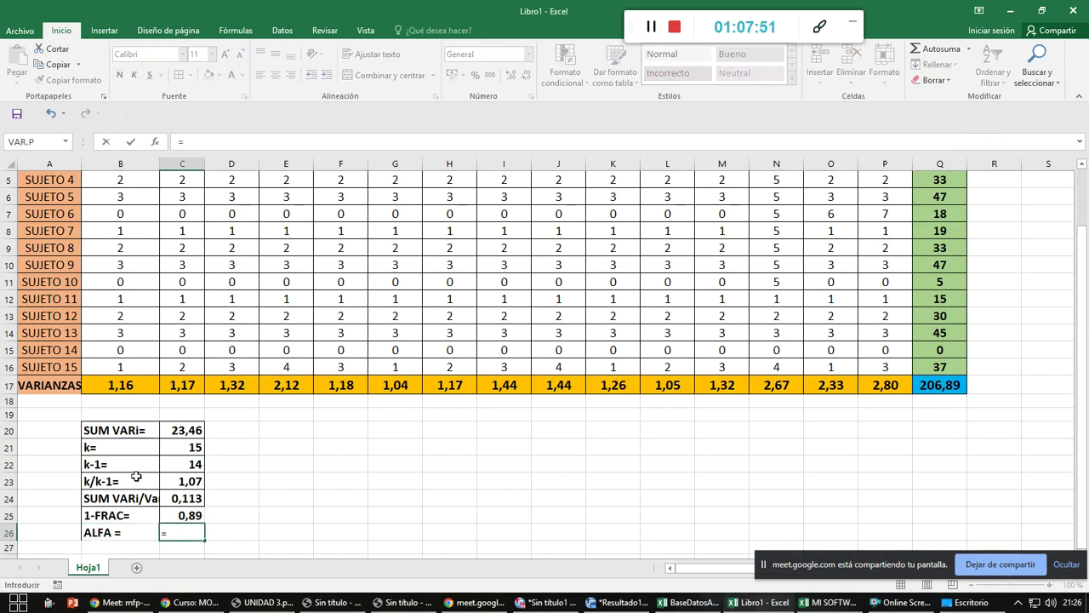
pyautogui.click(175, 480)
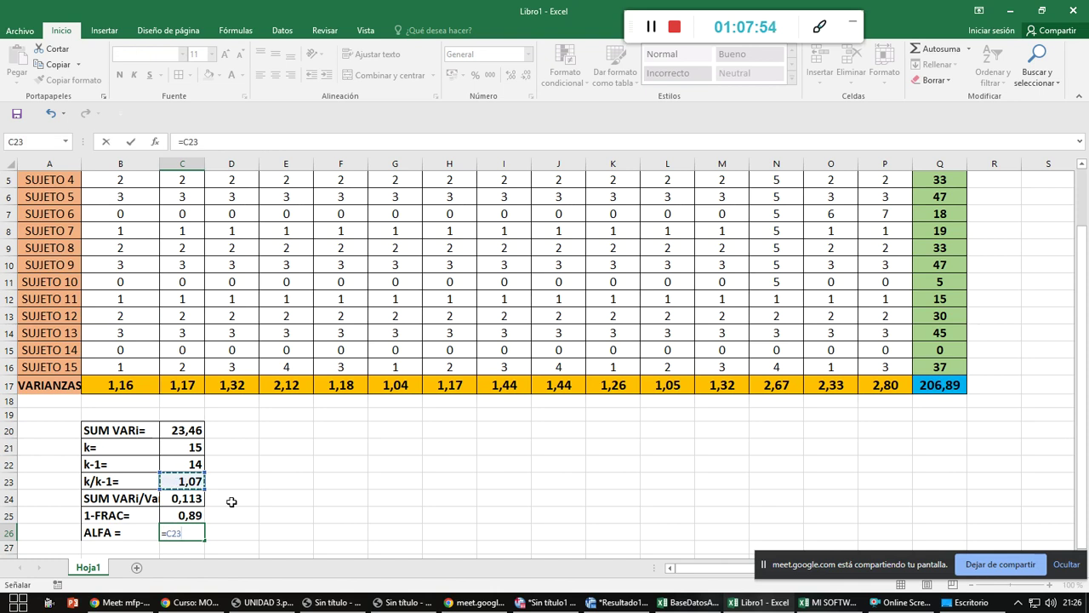
pyautogui.write('*')
pyautogui.press('Up')
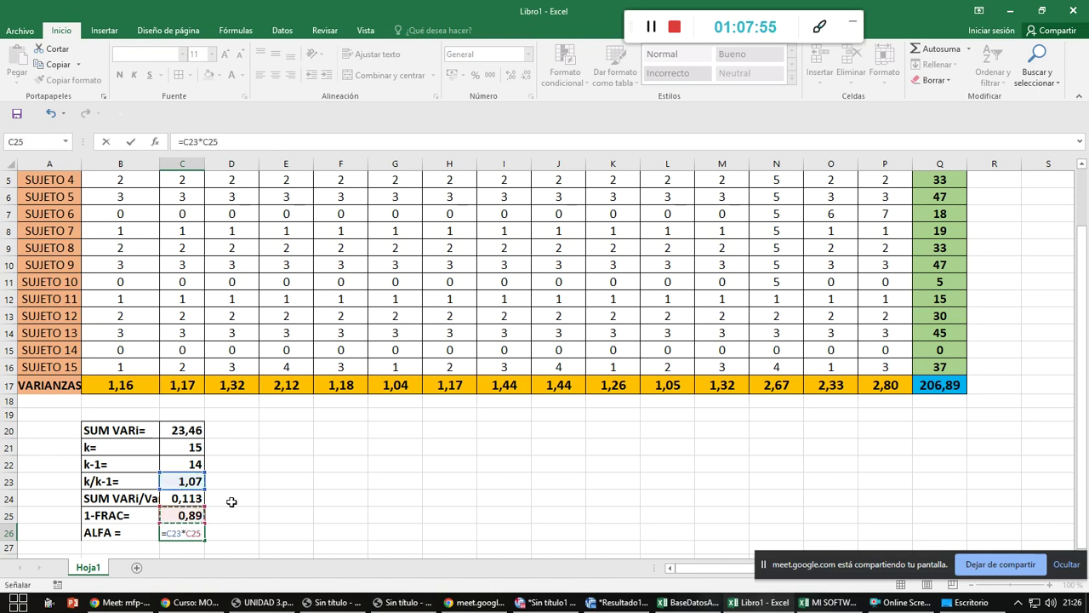
pyautogui.hotkey('ctrl', 'Return')
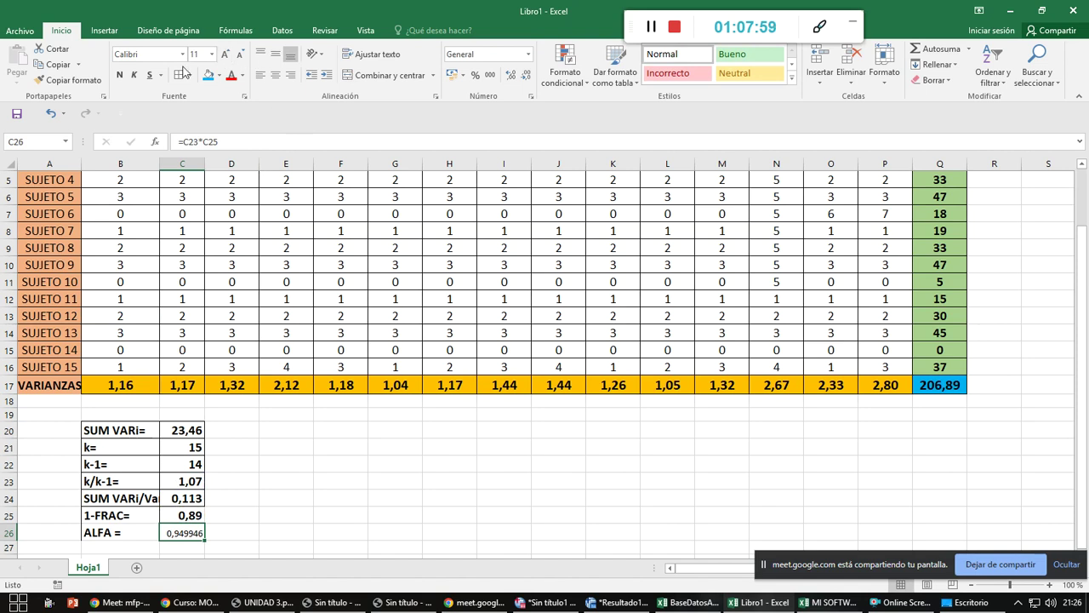
# - Format C26 bold at 14 pt and apply borders to B25:C26
pyautogui.click(118, 76)
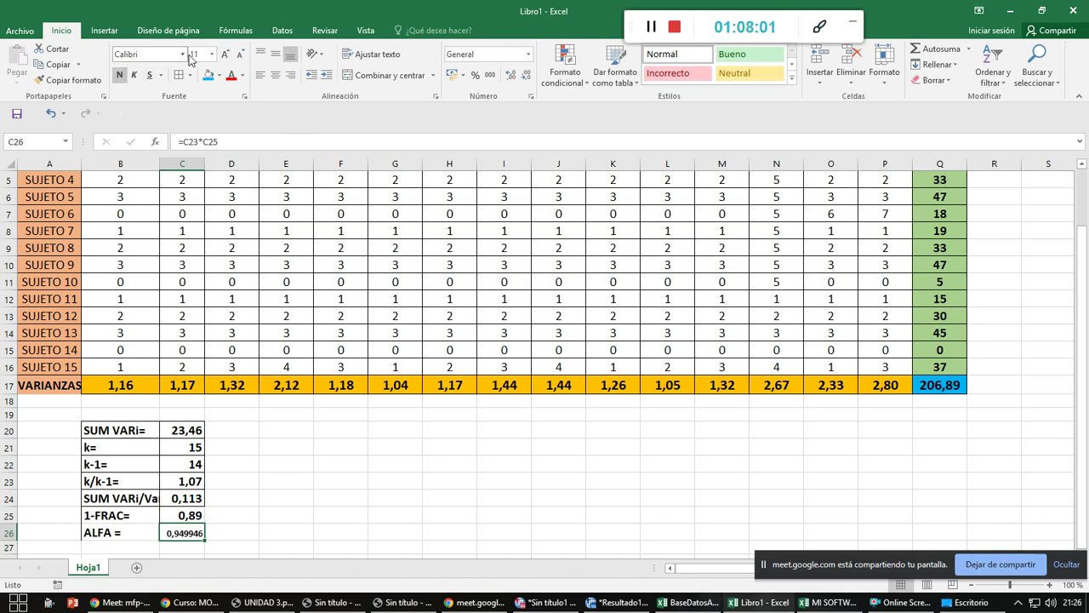
pyautogui.click(224, 56)
pyautogui.click(224, 56)
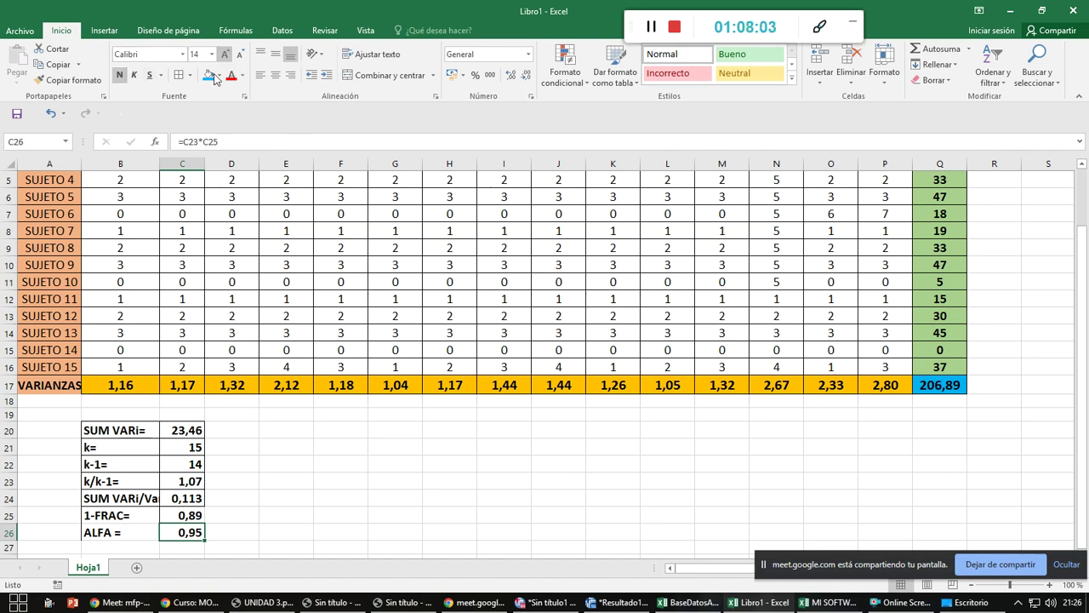
pyautogui.moveTo(145, 517); pyautogui.dragTo(174, 529)
pyautogui.click(179, 75)
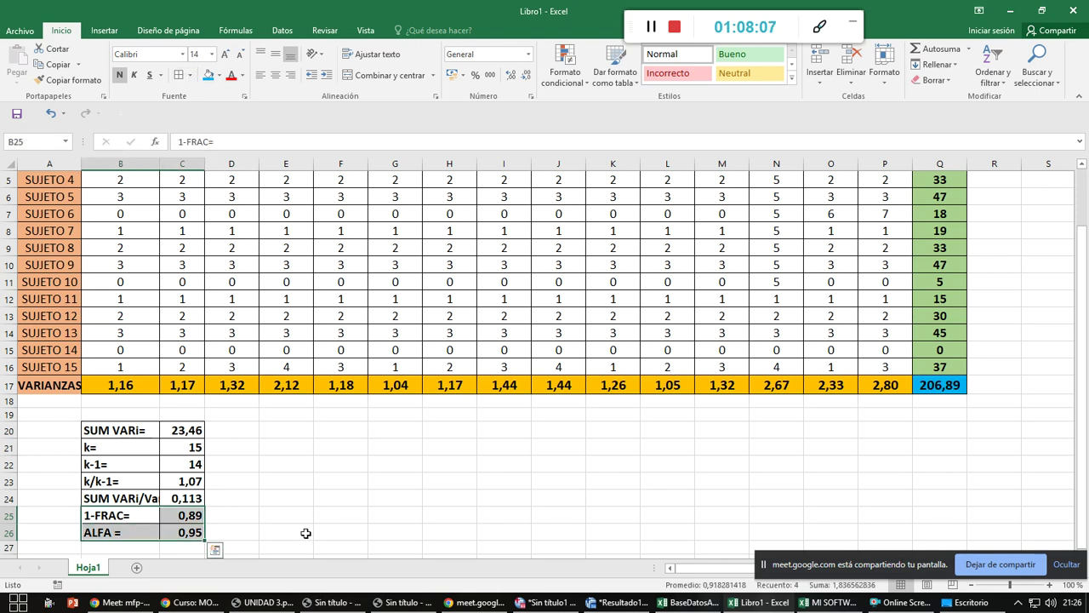
# - Fill the ALFA row B26:C26 with yellow and center its contents
pyautogui.scroll(-2, 263, 494)
pyautogui.click(286, 472)
pyautogui.moveTo(145, 430); pyautogui.dragTo(186, 431)
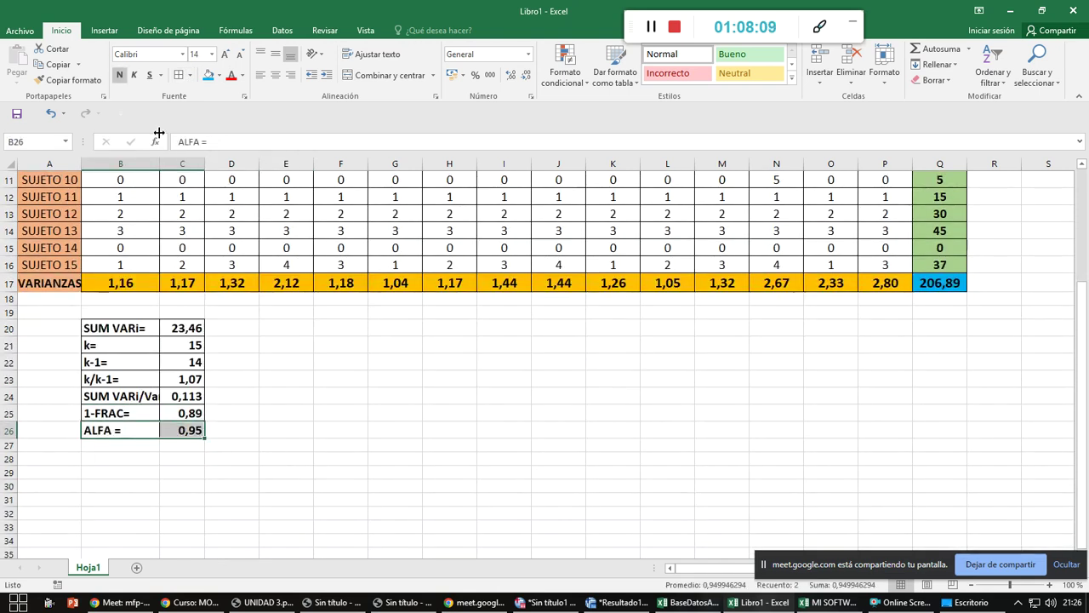
pyautogui.click(220, 76)
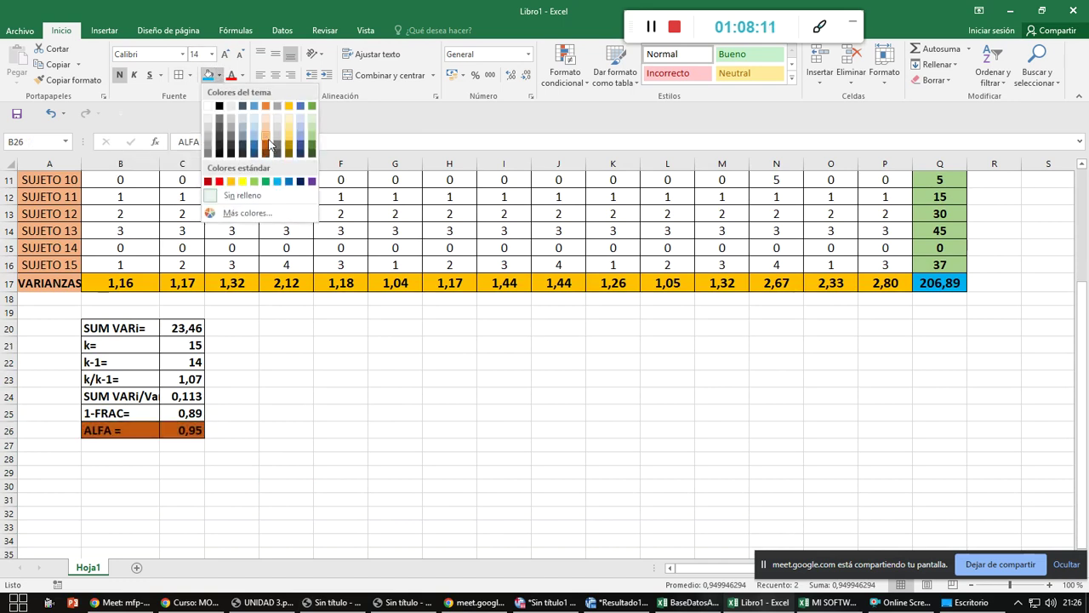
pyautogui.click(243, 182)
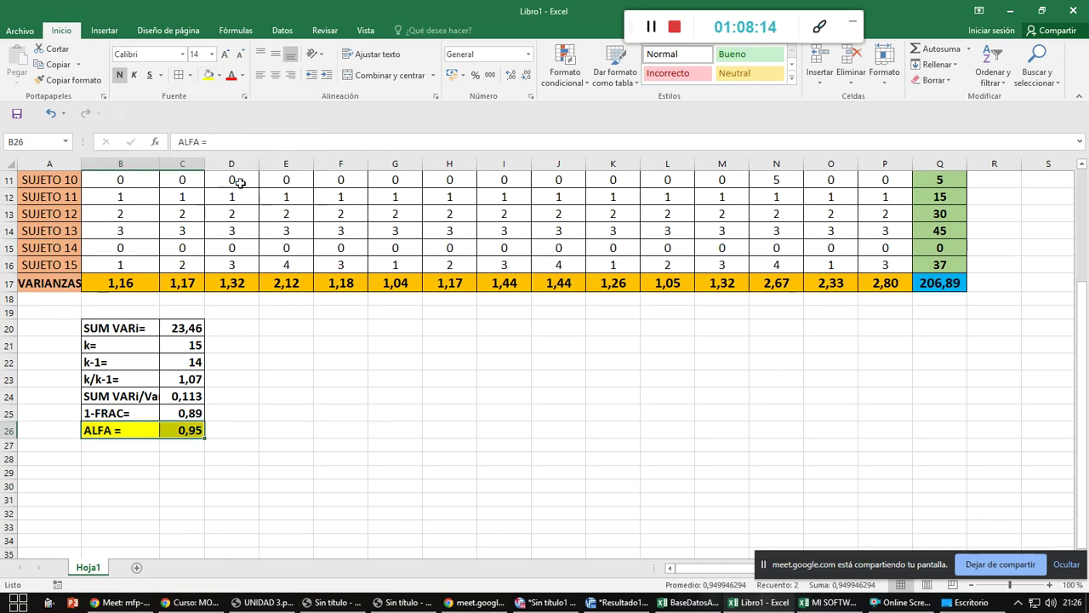
pyautogui.click(275, 75)
pyautogui.click(307, 446)
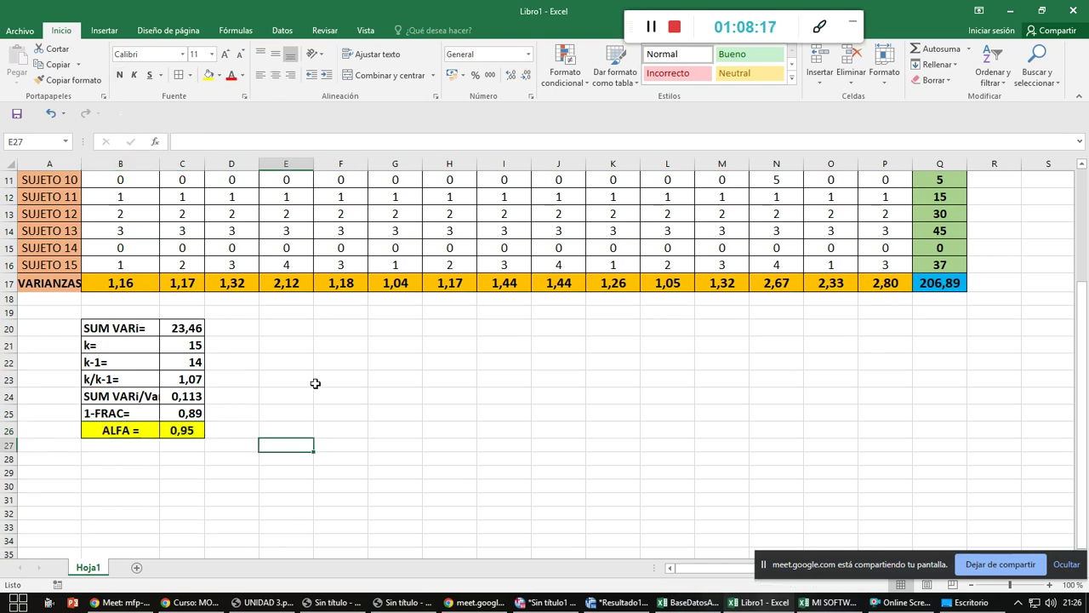
# - Look over the Libro1 calculations and go through section 6 on Alfa de Cronbach in UNIDAD 3.pdf in Chrome, up to page 23
pyautogui.scroll(4, 632, 453)
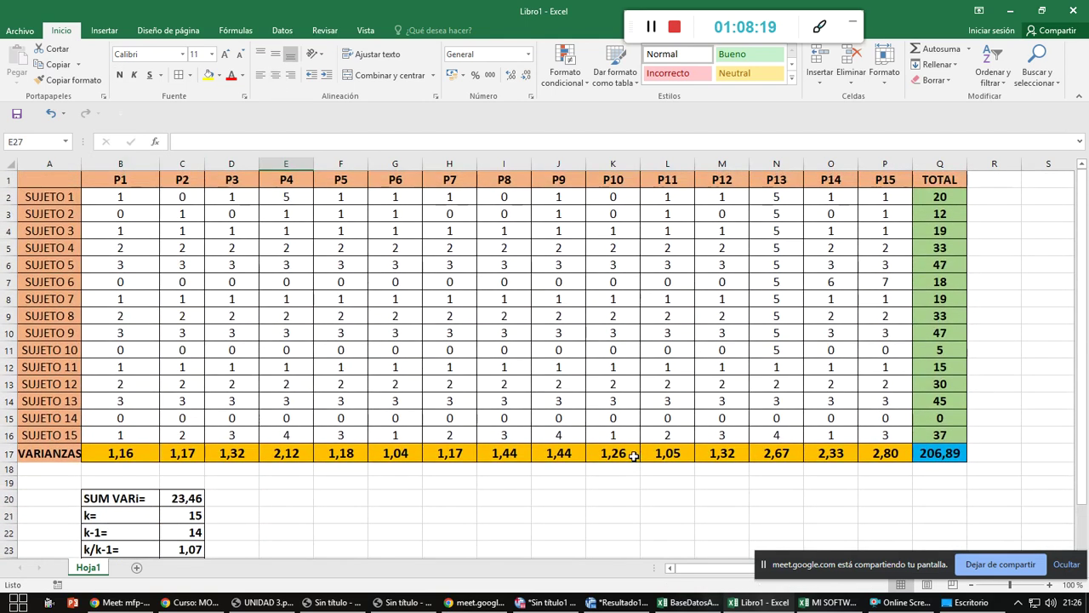
pyautogui.scroll(-3, 647, 315)
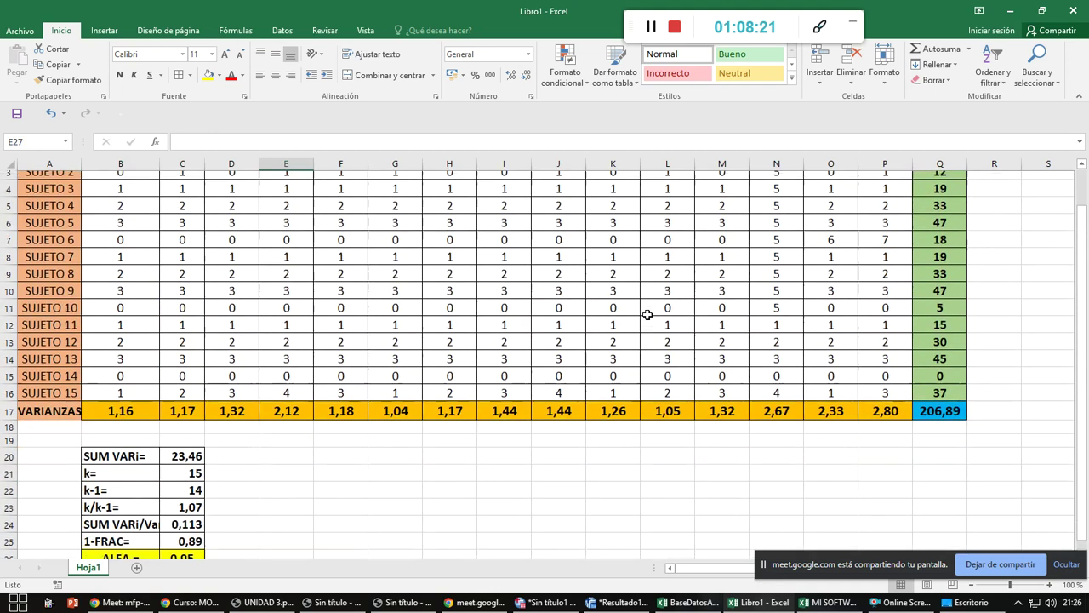
pyautogui.hotkey('alt', 'Tab')
pyautogui.press('Tab')
pyautogui.press('Tab')
pyautogui.press('Tab')
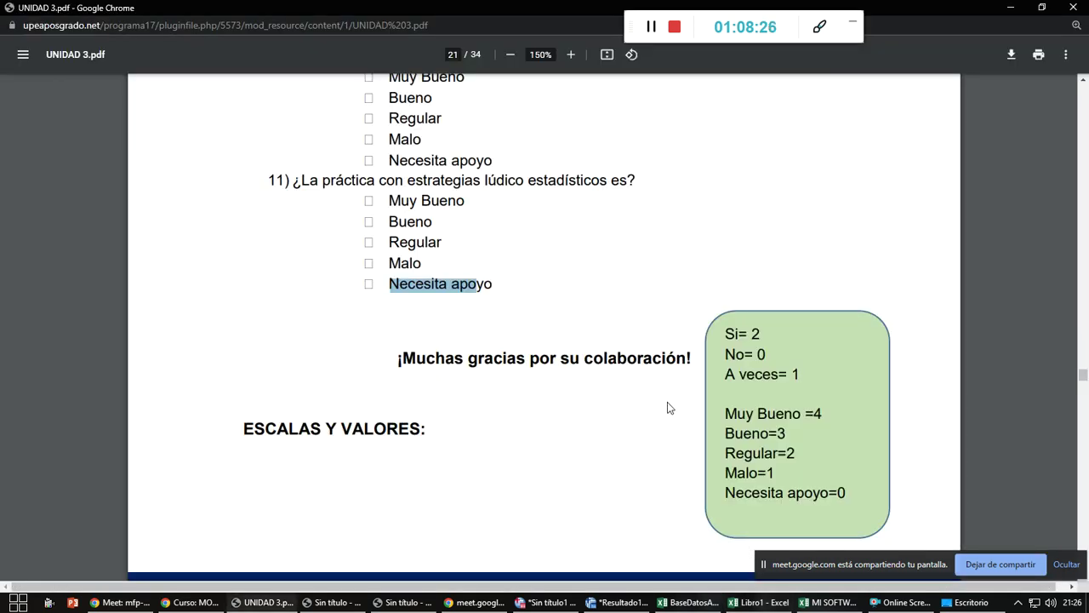
pyautogui.scroll(-7, 667, 402)
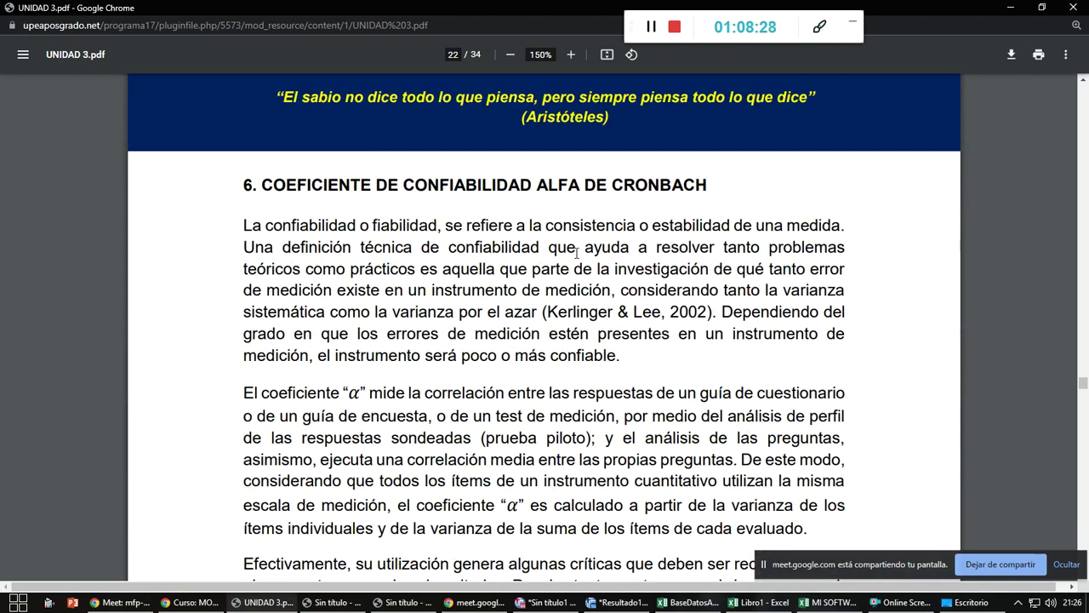
pyautogui.scroll(-10, 555, 320)
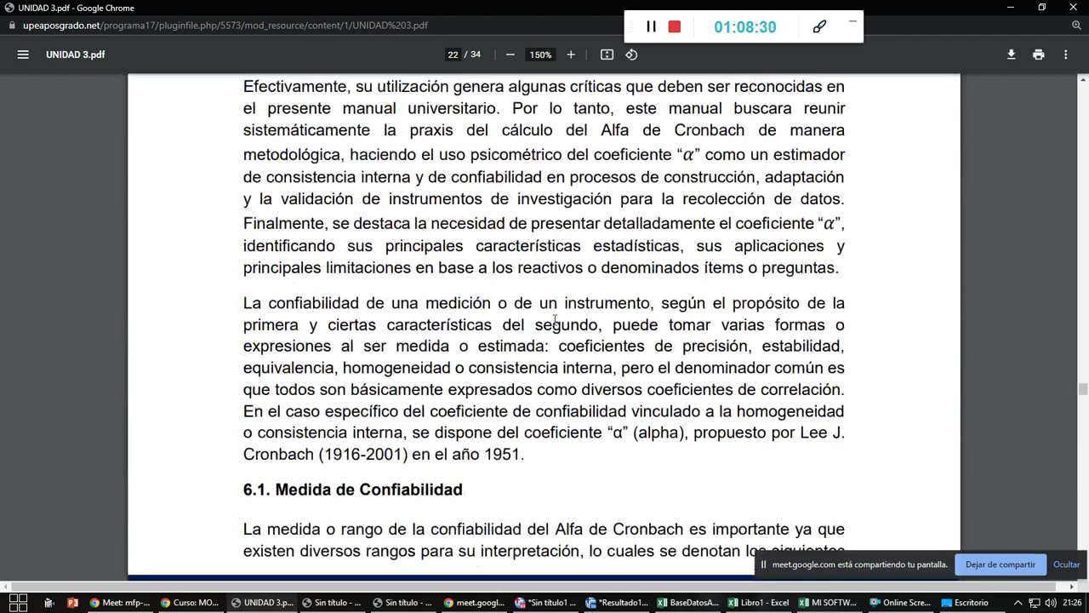
pyautogui.scroll(-4, 600, 317)
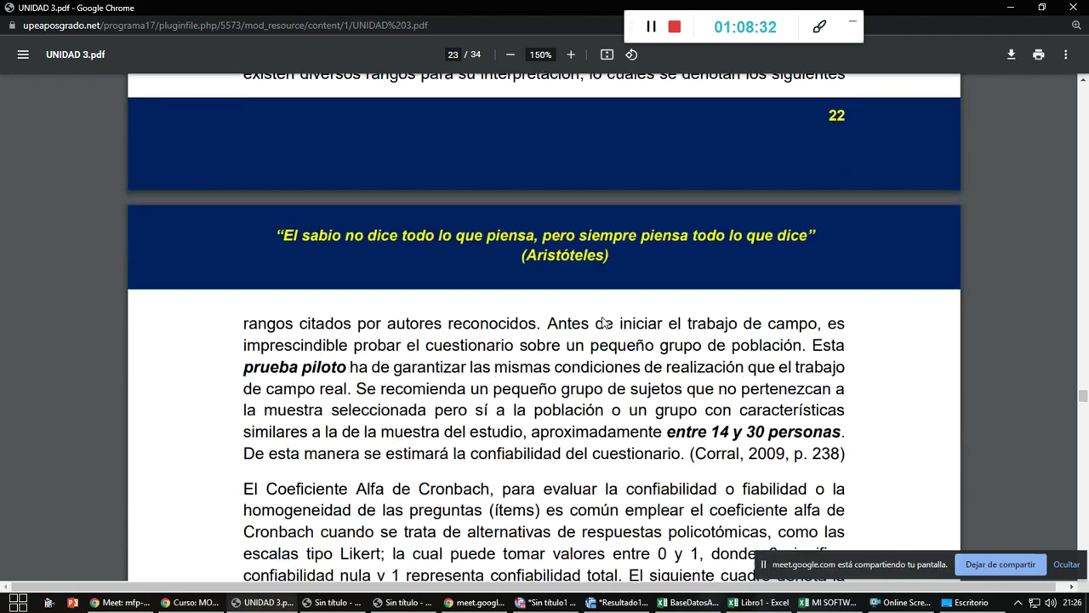
# - Highlight "prueba piloto" and "entre 14 y 30 personas" in the text on page 23 of the PDF
pyautogui.moveTo(243, 166); pyautogui.dragTo(338, 165)
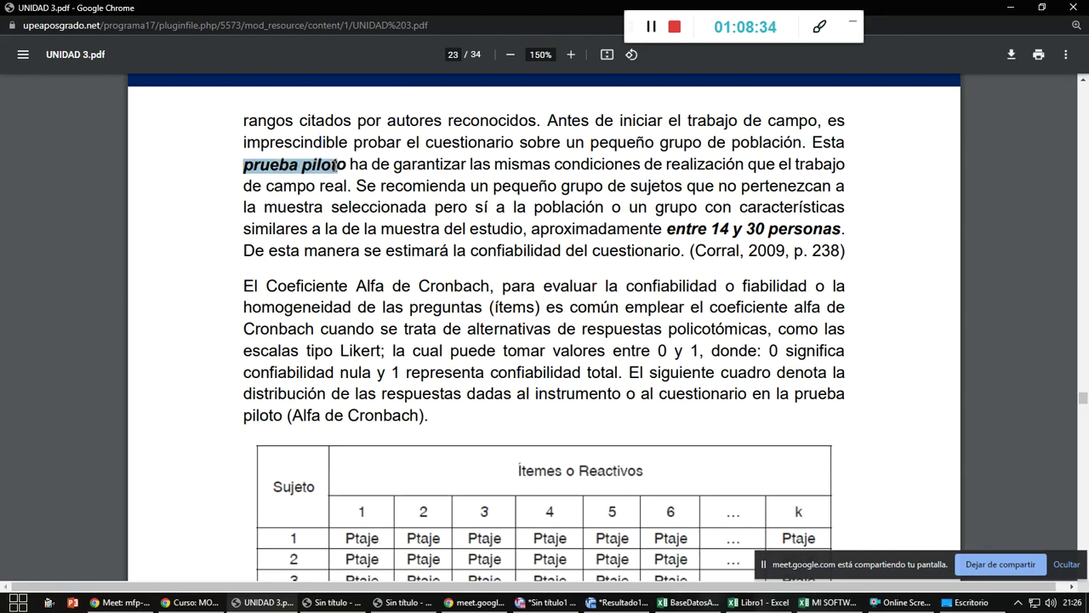
pyautogui.click(669, 229)
pyautogui.moveTo(669, 230); pyautogui.dragTo(834, 229)
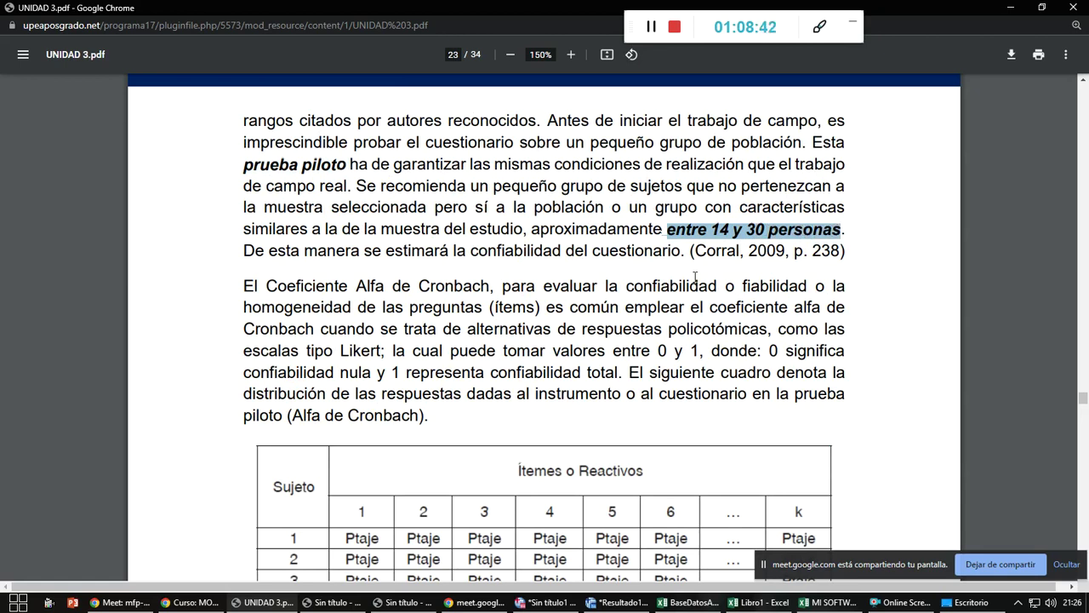
# - Switch to the MI SOFTWARE ALFA DE CRONBACH workbook and examine the rows of persons in the response table
pyautogui.hotkey('alt', 'Tab')
pyautogui.hotkey('alt', 'Tab')
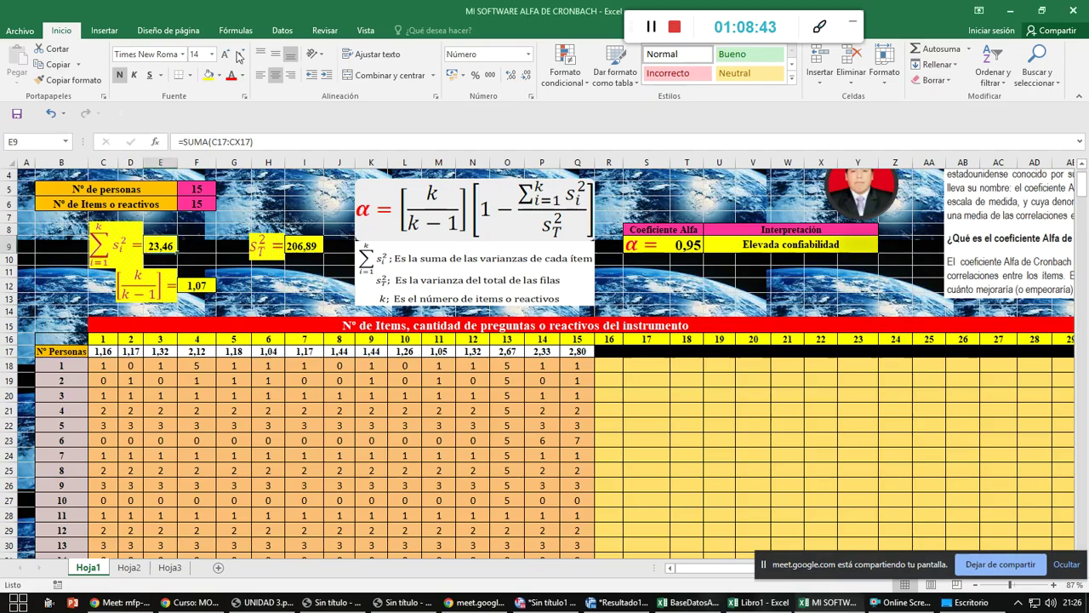
pyautogui.scroll(-2, 14, 336)
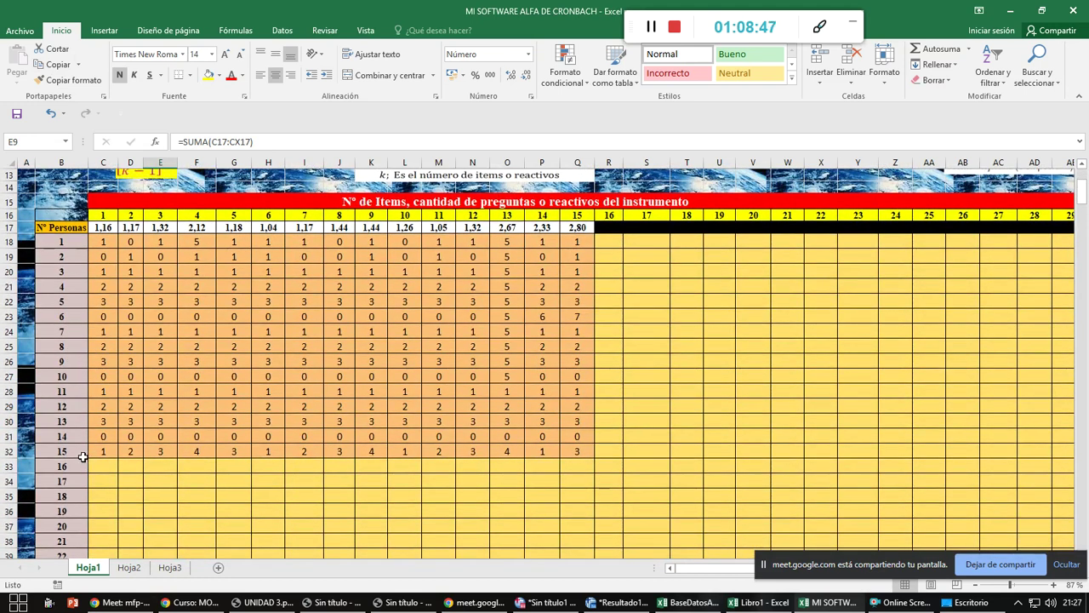
# - Return to UNIDAD 3.pdf and examine the subject-by-item score table and the coefficient magnitude scale on page 23
pyautogui.hotkey('alt', 'Tab')
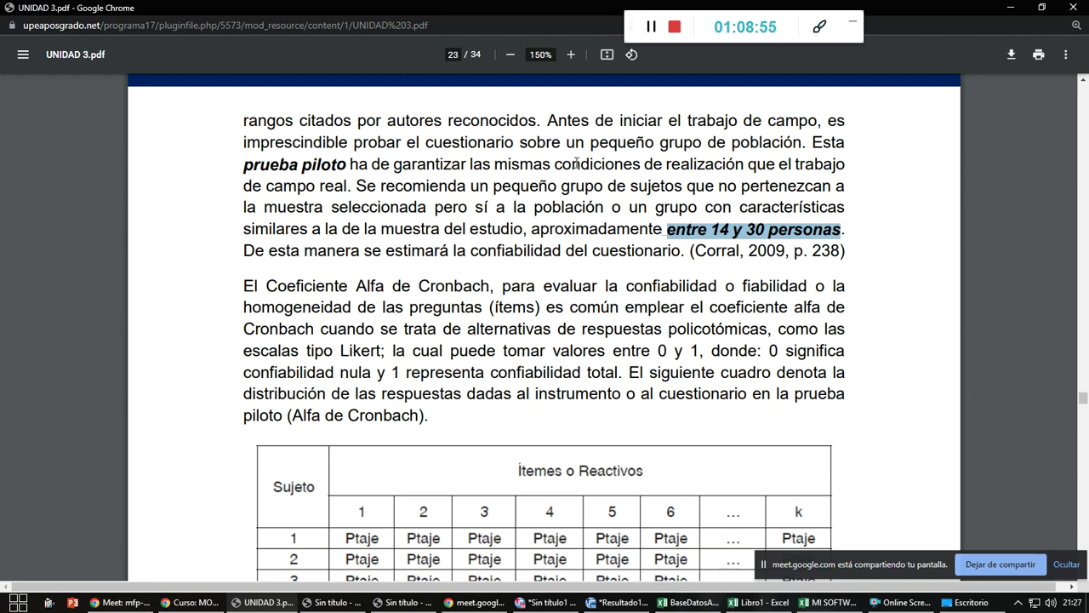
pyautogui.scroll(-3, 457, 385)
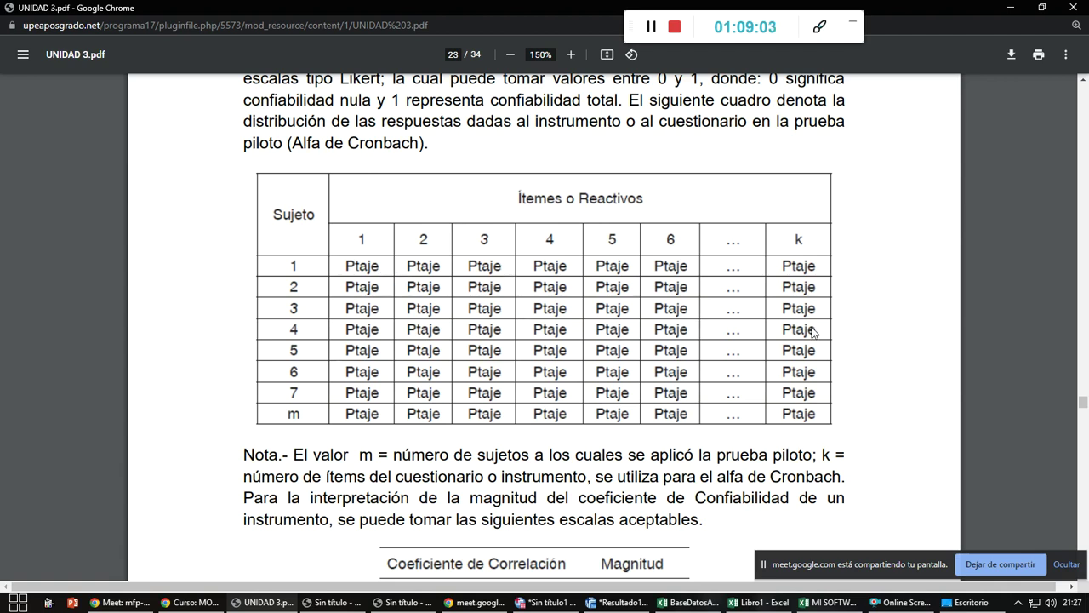
pyautogui.scroll(-2, 699, 357)
pyautogui.scroll(-3, 694, 358)
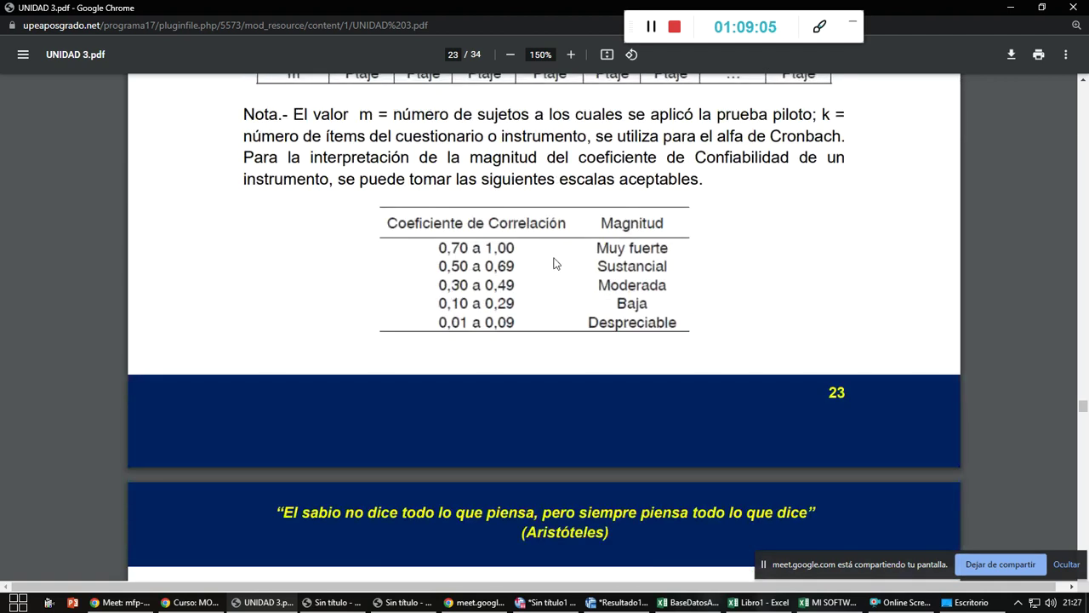